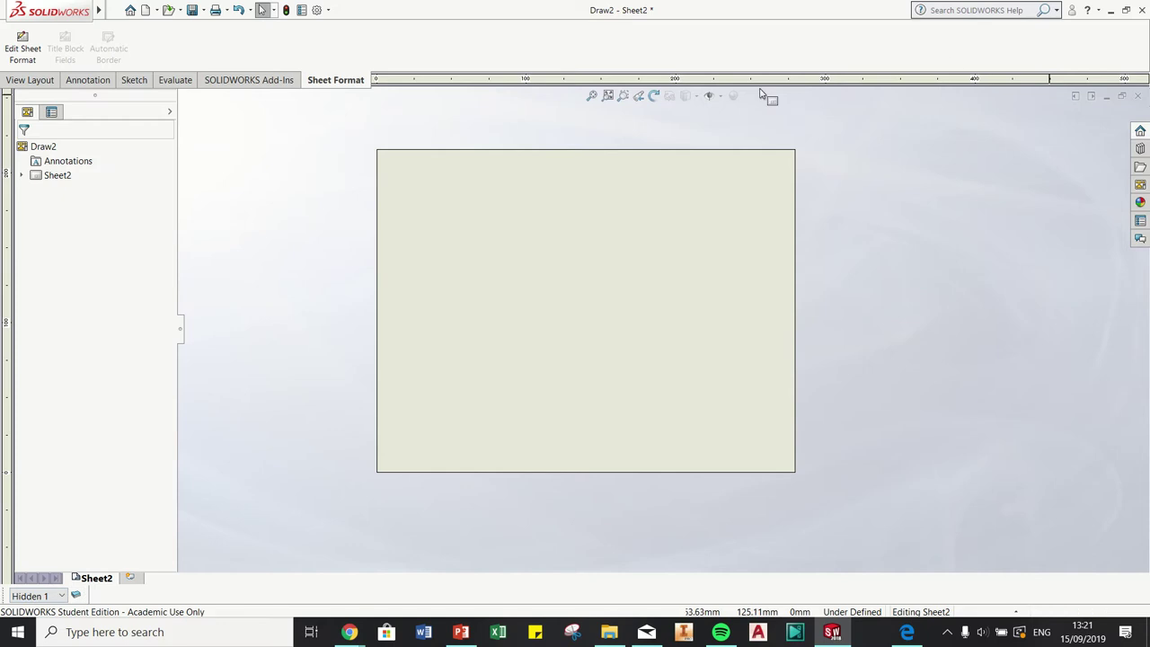
right_click(925, 57)
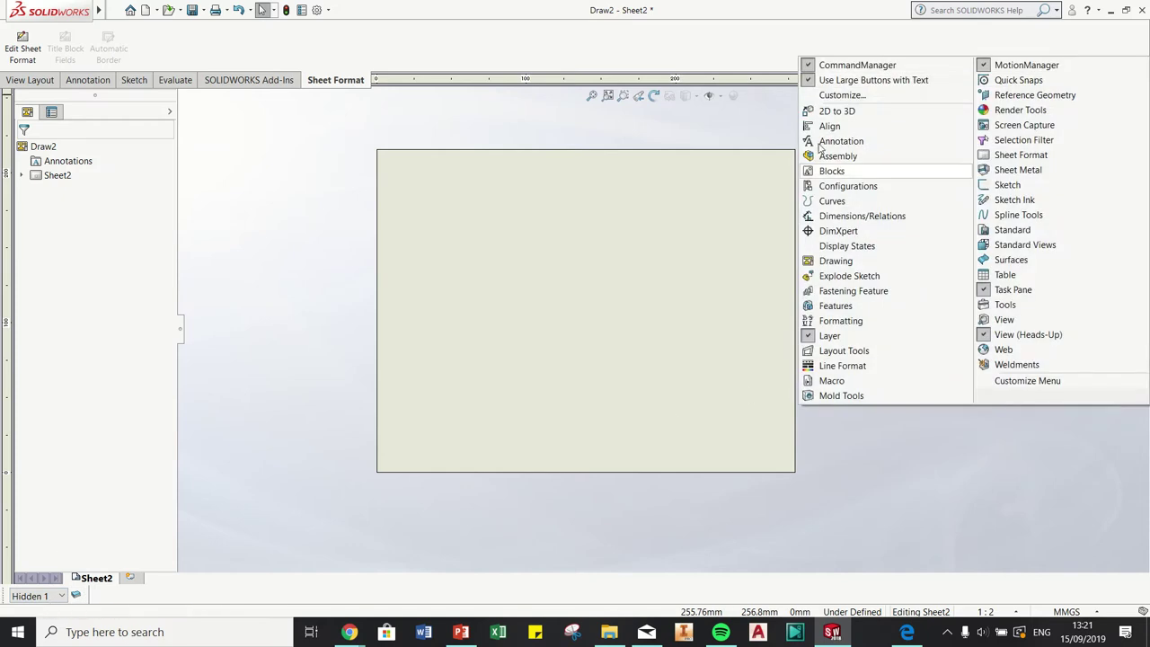
right_click(769, 54)
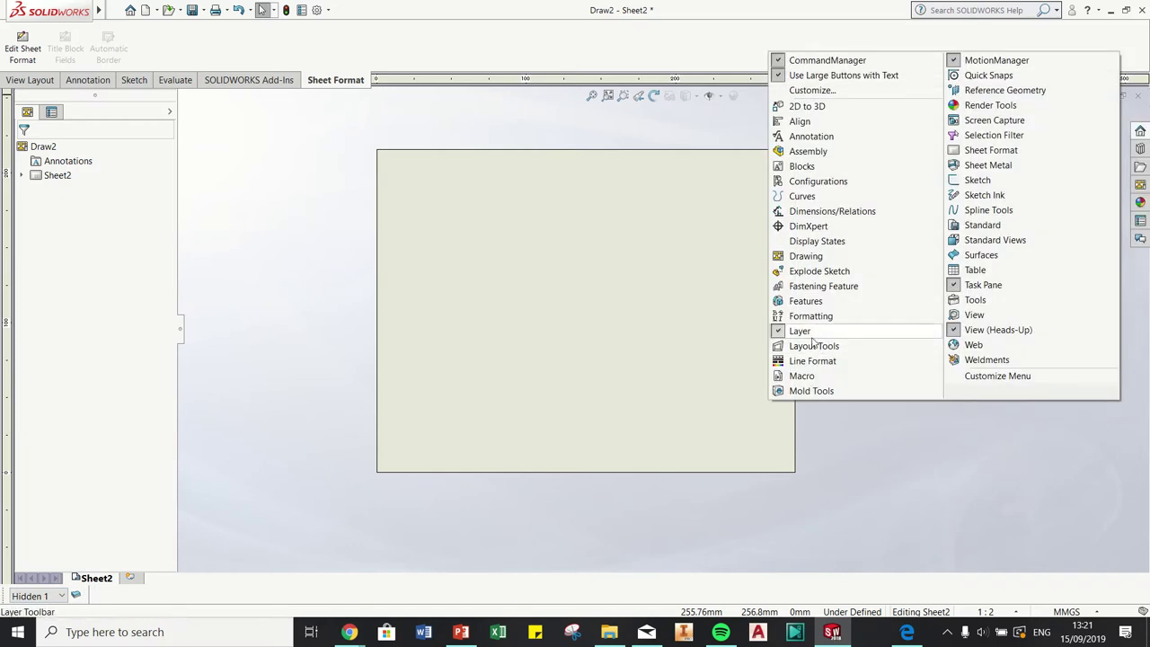
left_click(126, 540)
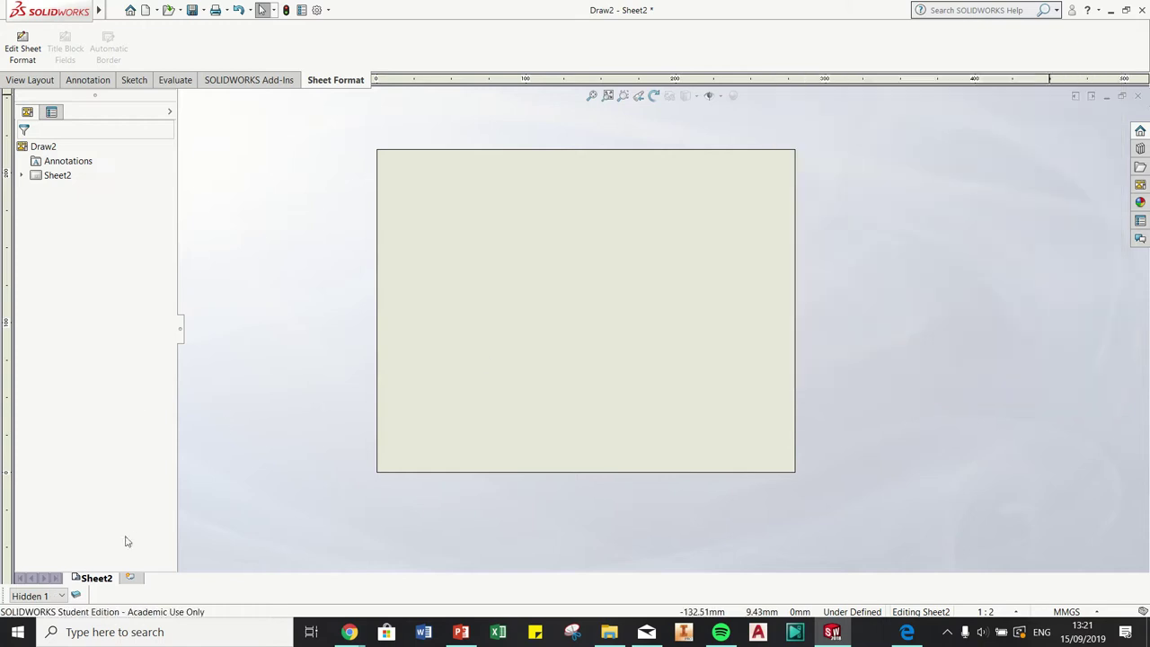
Add a new drawing layer named Center and give it the colour red
left_click(79, 594)
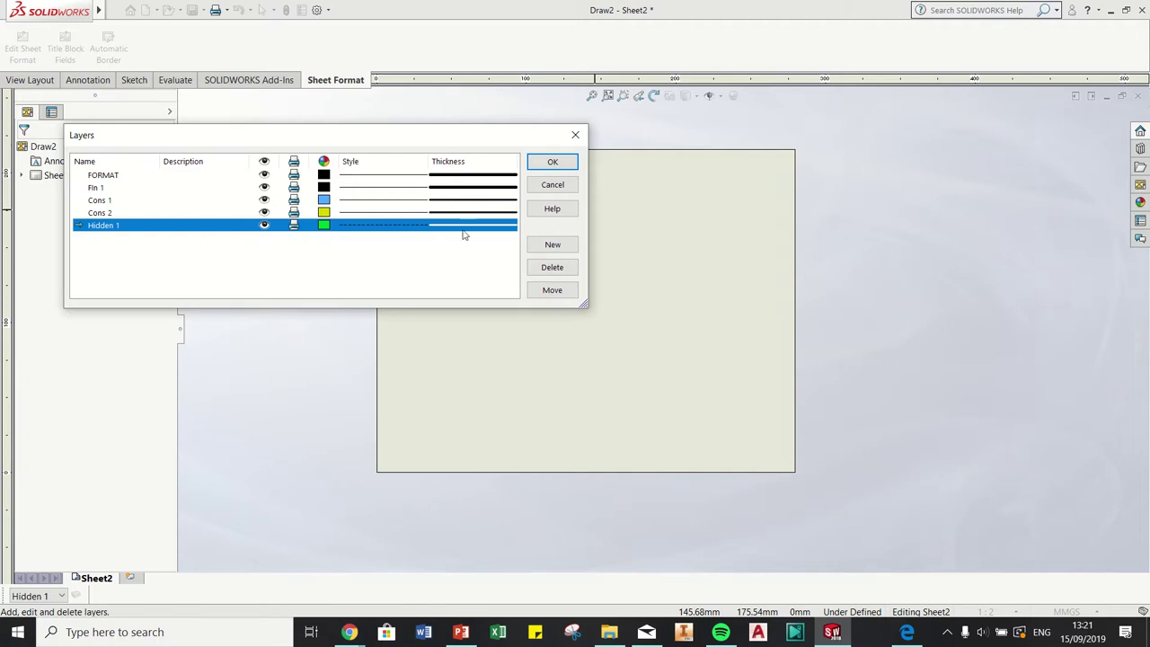
left_click(433, 253)
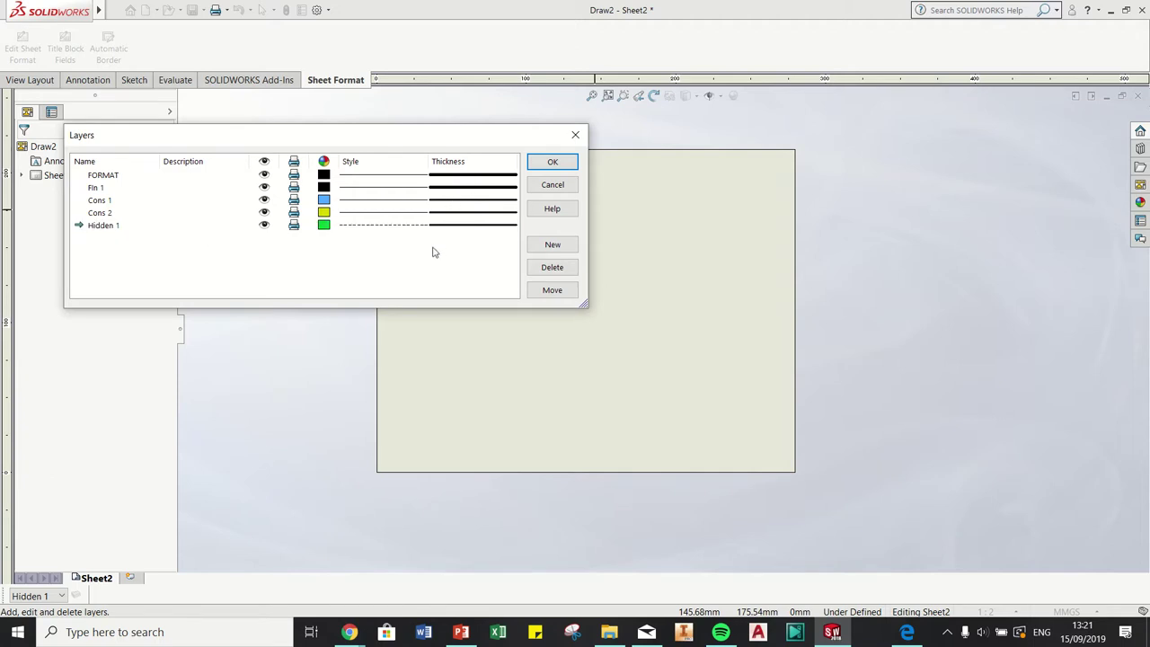
left_click(552, 244)
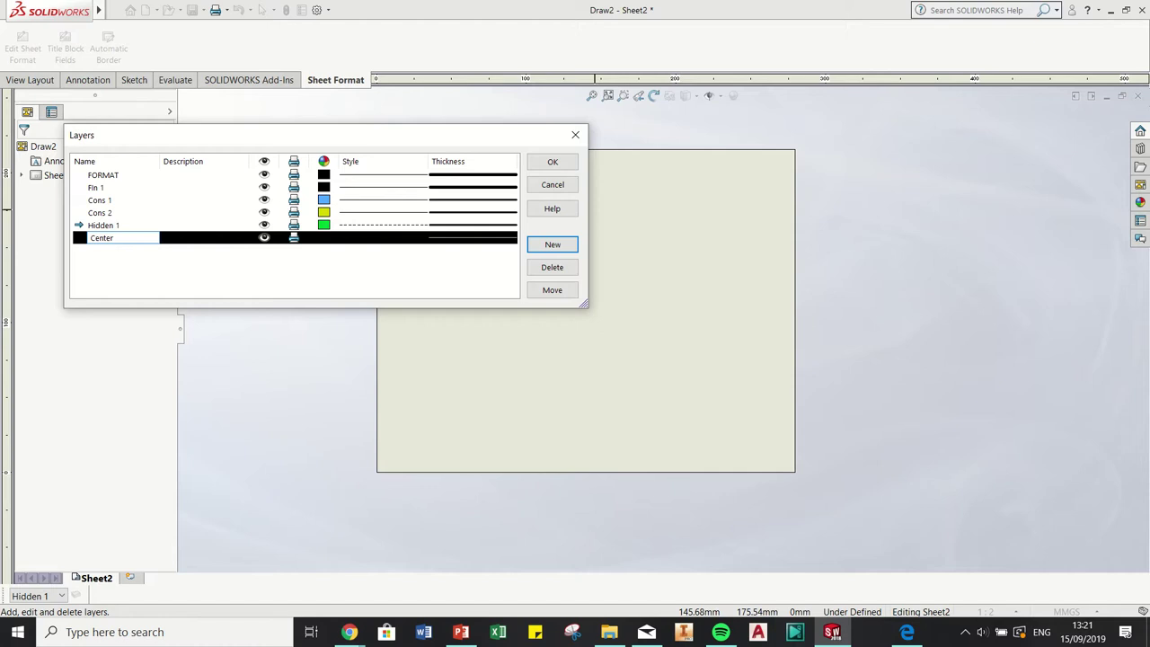
left_click(321, 237)
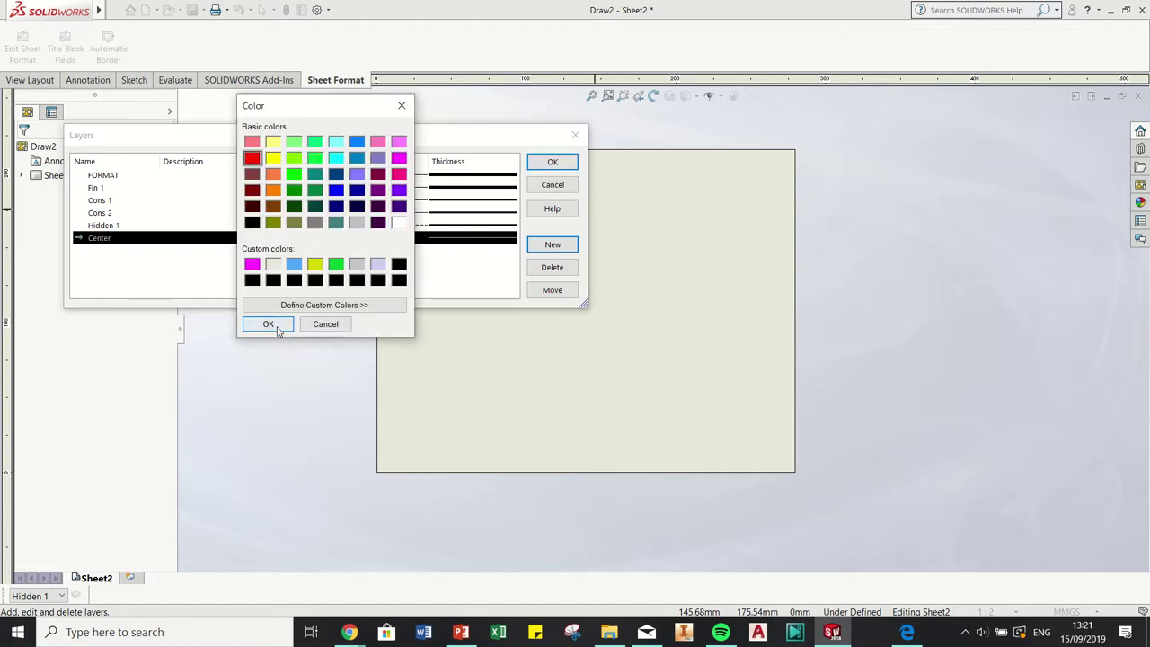
left_click(268, 325)
Give the Center layer the Center line style and a 0.35mm line thickness, and accept the layer settings
left_click(421, 239)
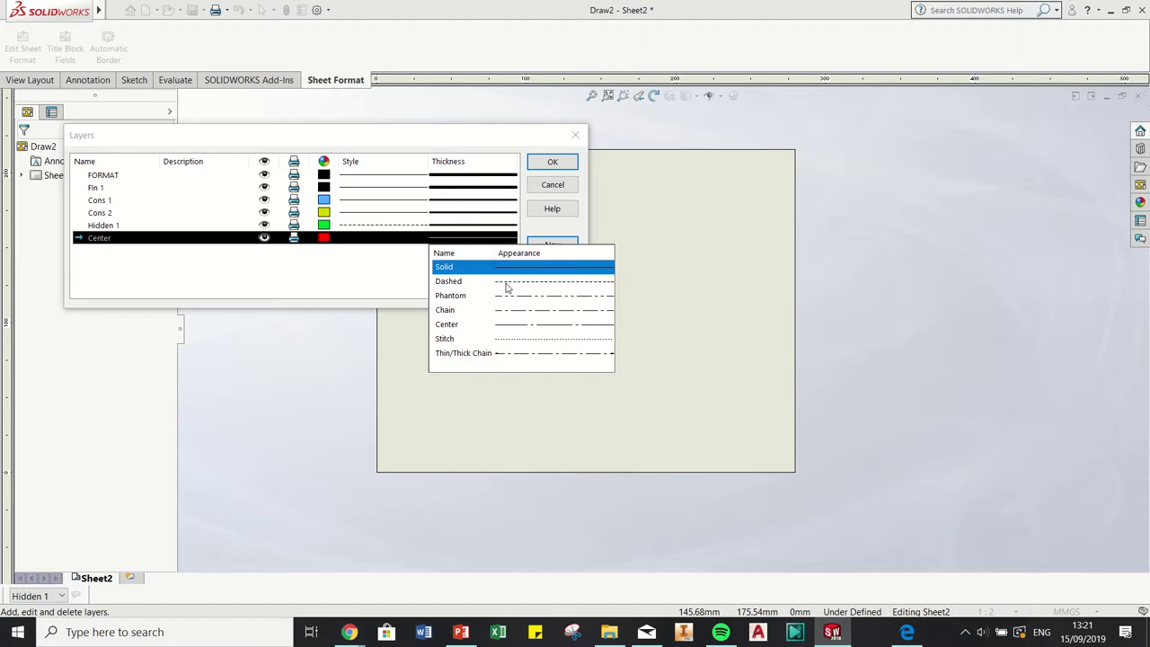
left_click(536, 324)
left_click(479, 238)
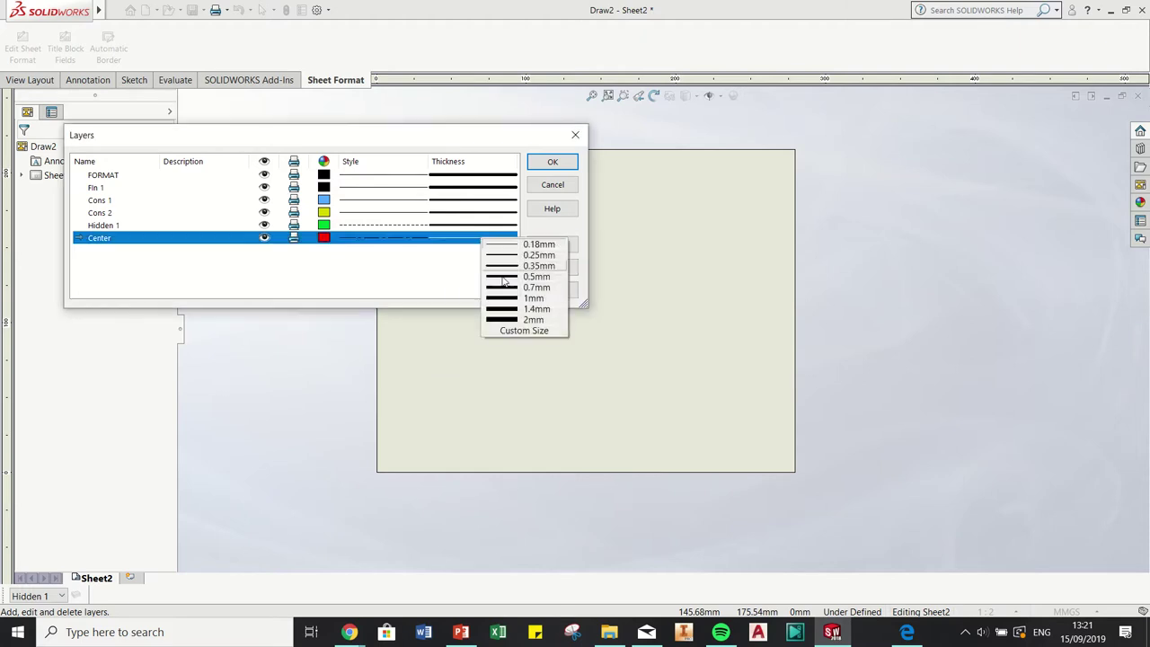
left_click(552, 268)
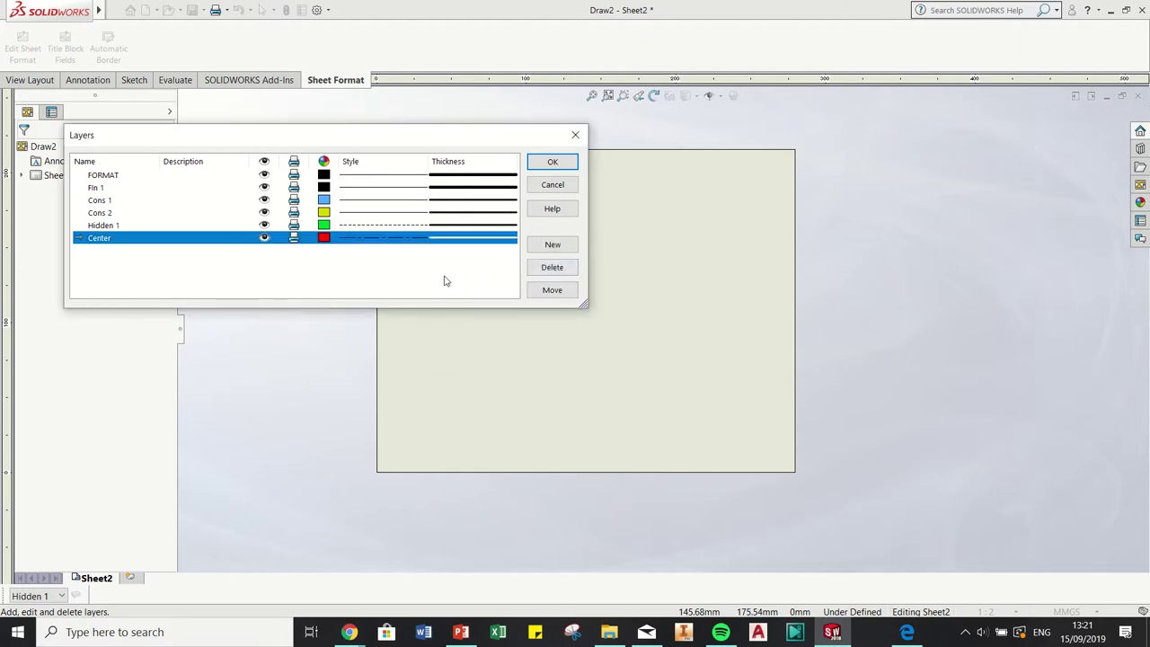
left_click(444, 278)
left_click(552, 162)
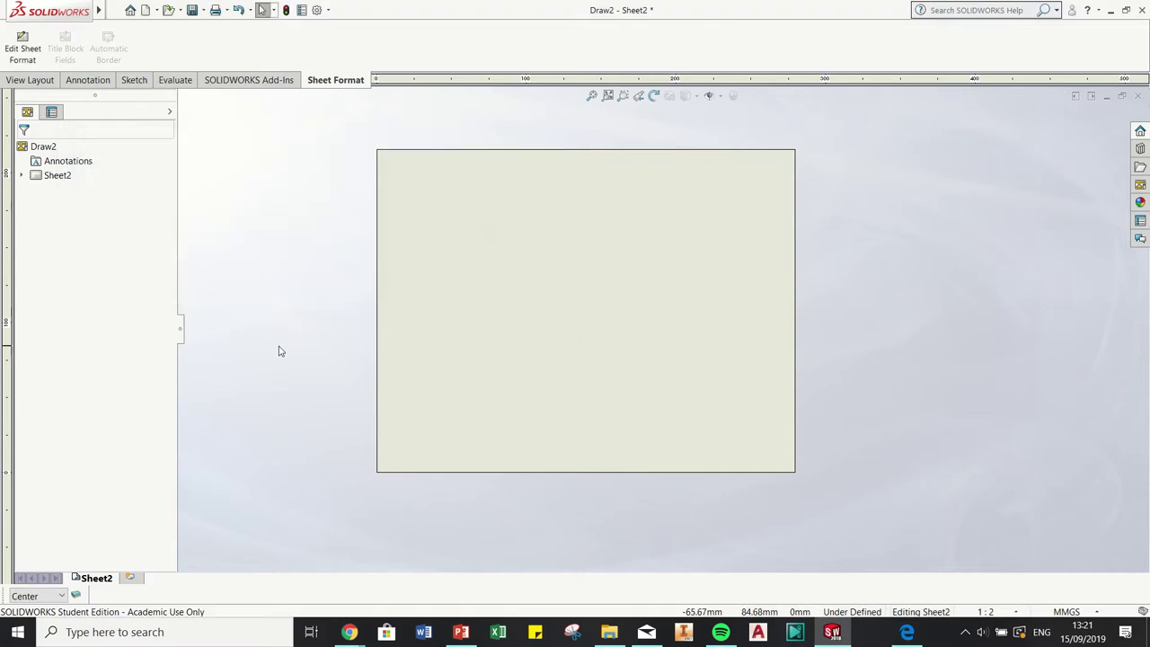
left_click(443, 259)
left_click(136, 80)
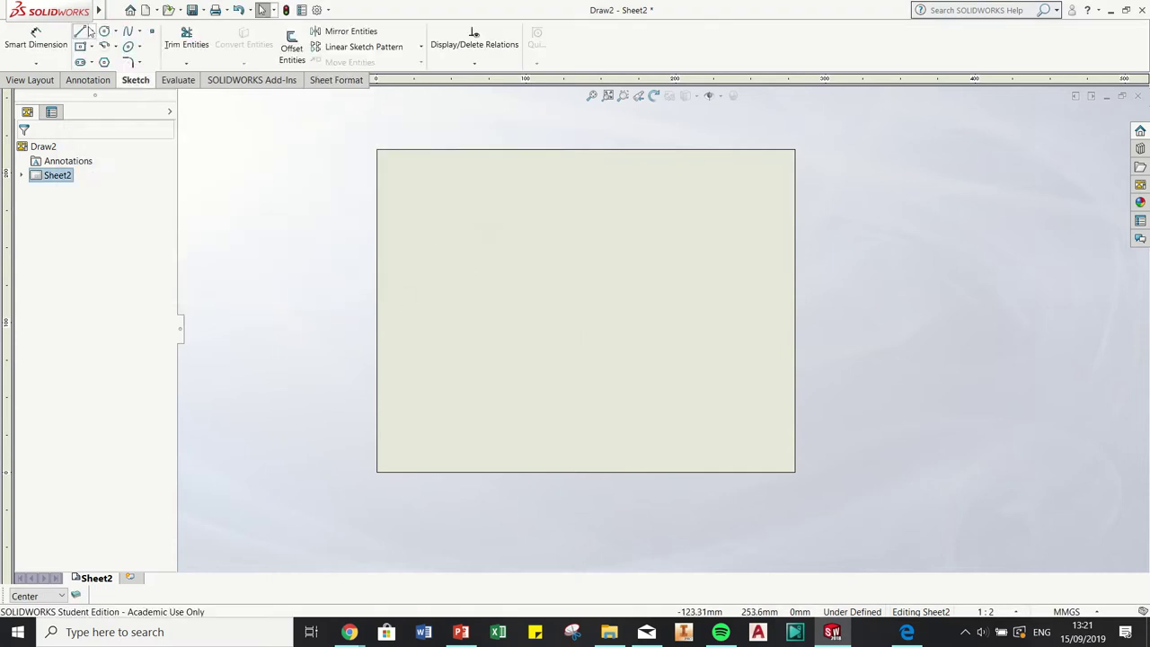
key("l")
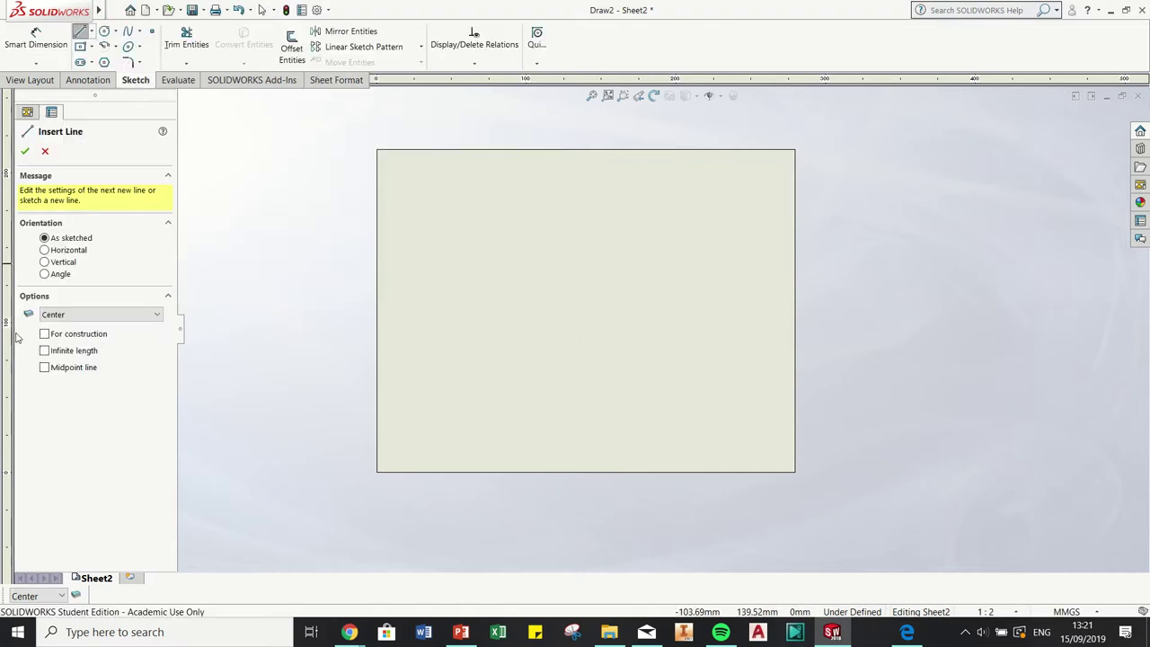
left_click(50, 597)
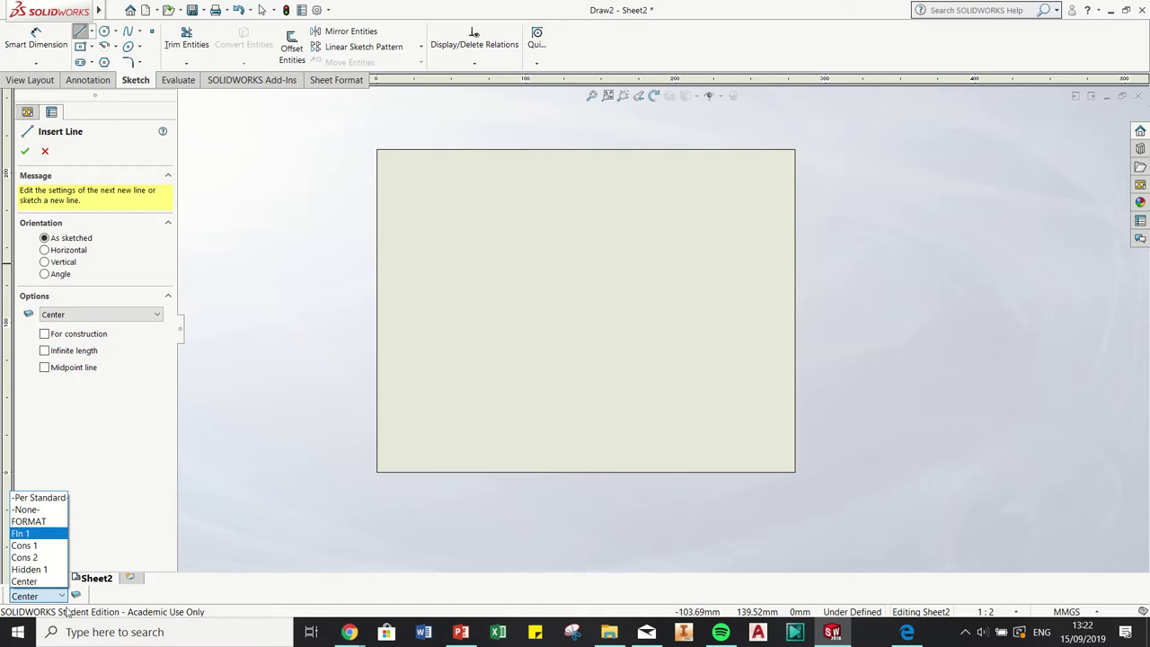
left_click(79, 594)
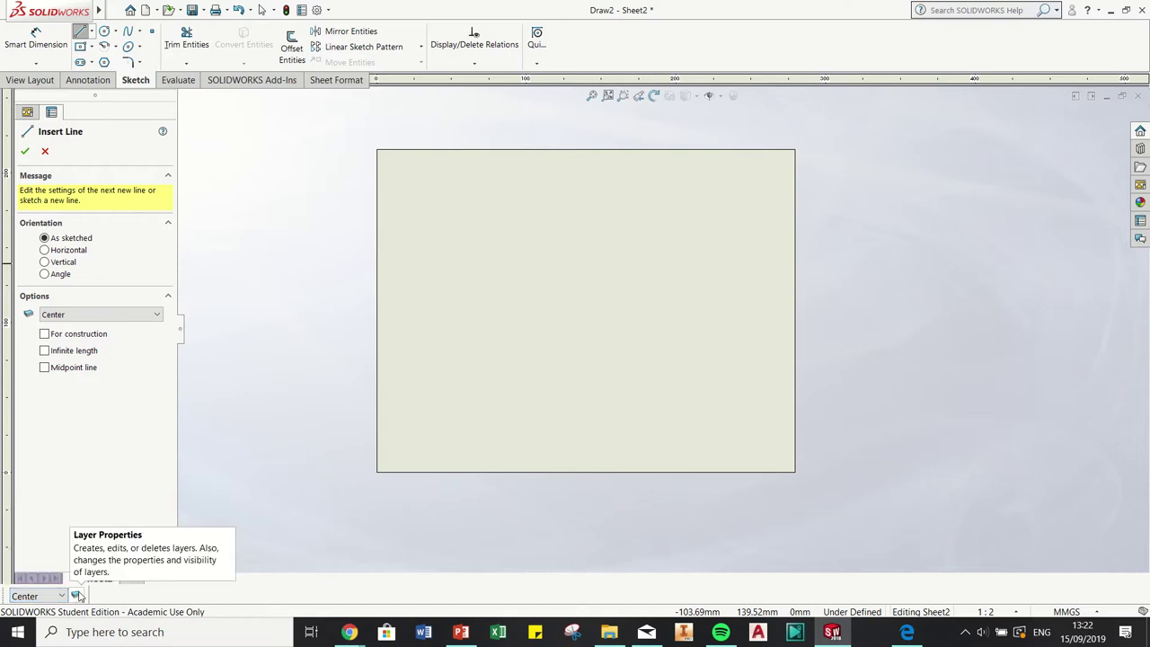
Add a new layer named XY with a blue colour and a 0.7mm line thickness
left_click(79, 594)
left_click(552, 245)
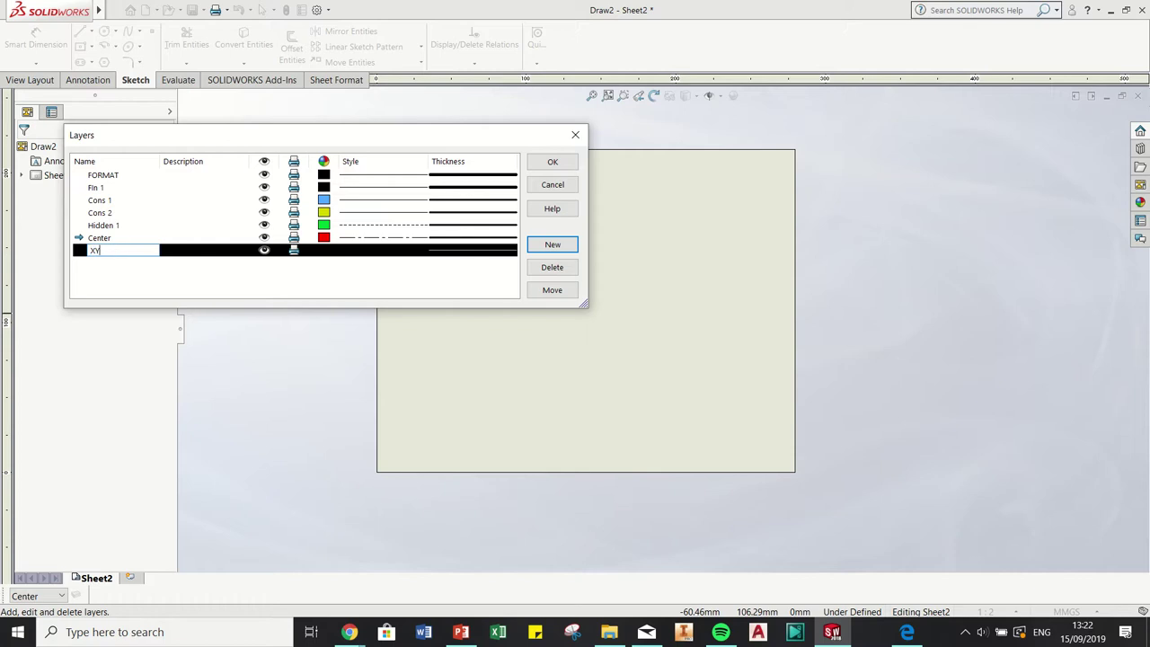
left_click(323, 249)
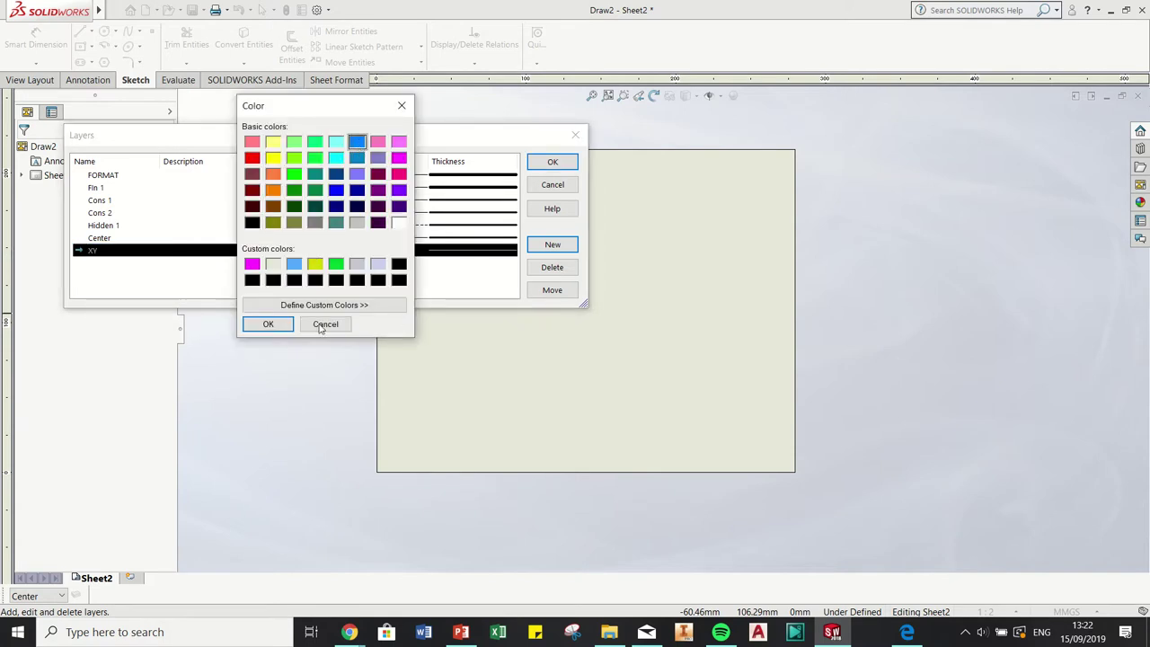
left_click(267, 323)
left_click(449, 251)
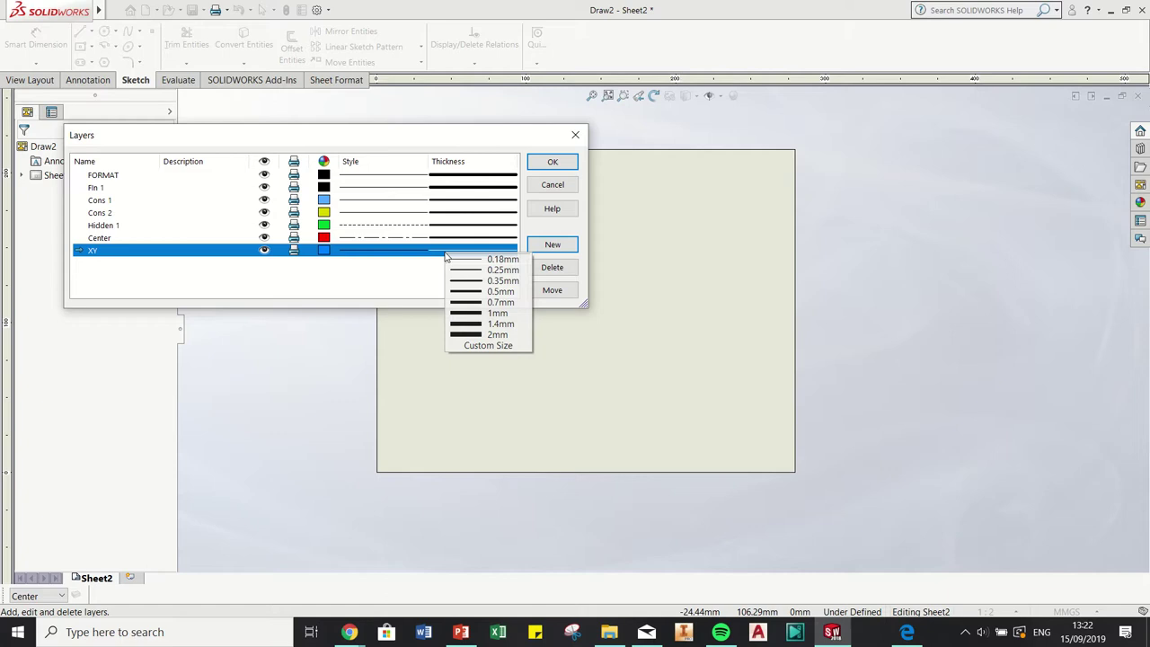
left_click(510, 303)
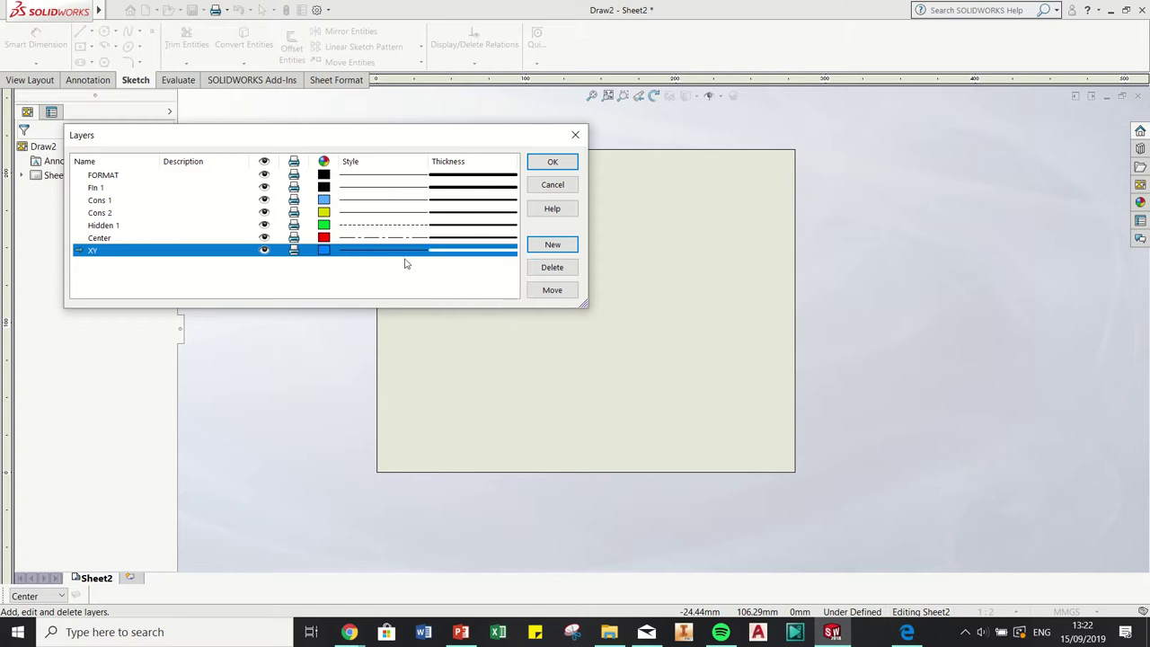
left_click(552, 162)
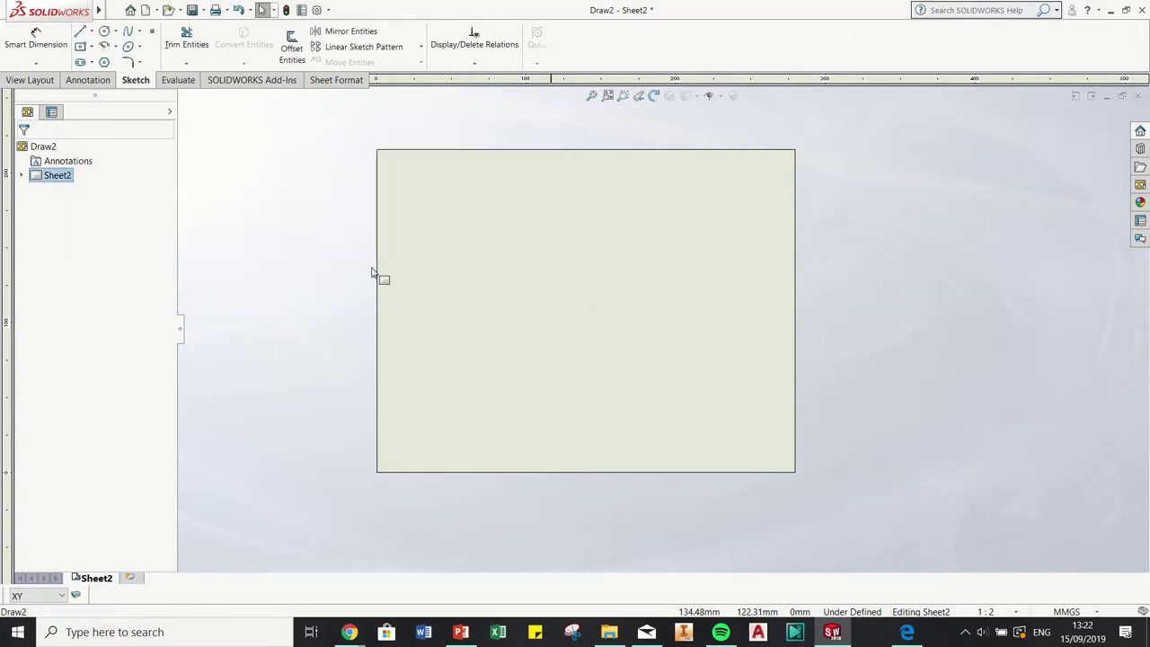
Draw a horizontal line about 471 mm long on the XY layer, across the sheet slightly above its middle
key("l")
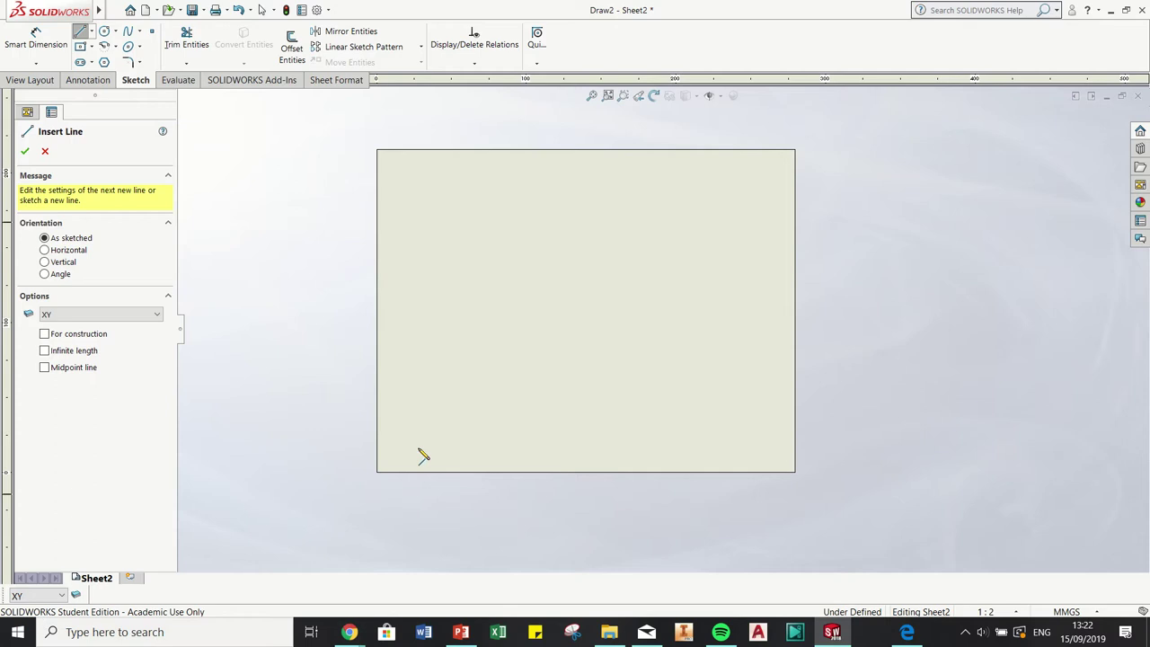
left_click(406, 287)
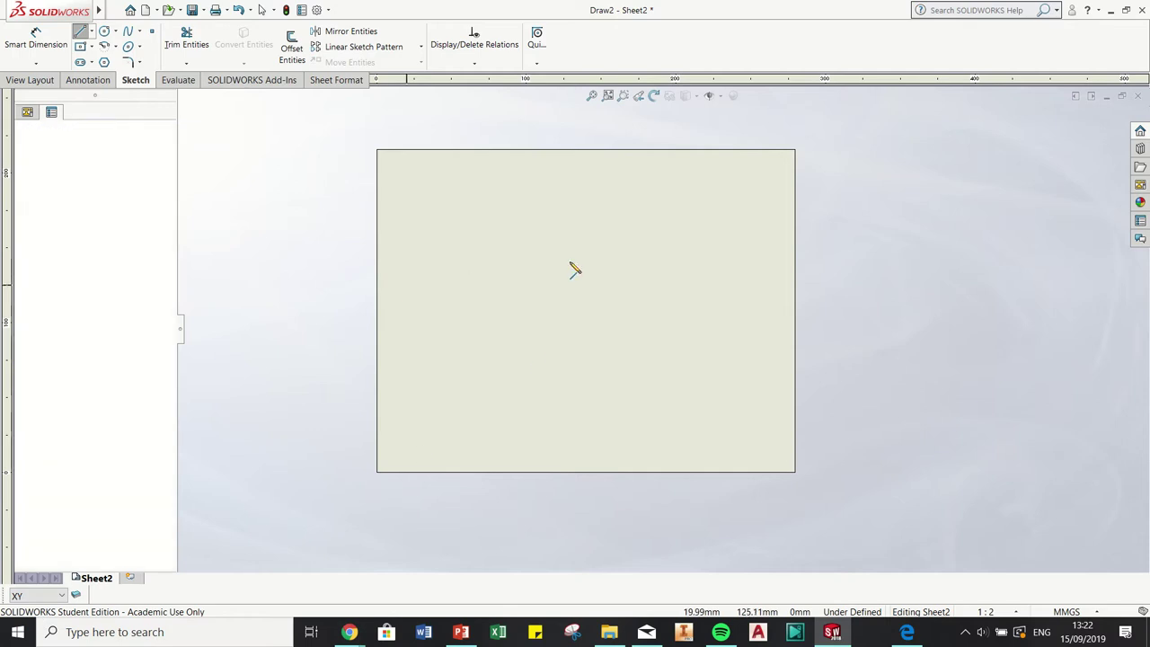
left_click(758, 285)
key("Escape")
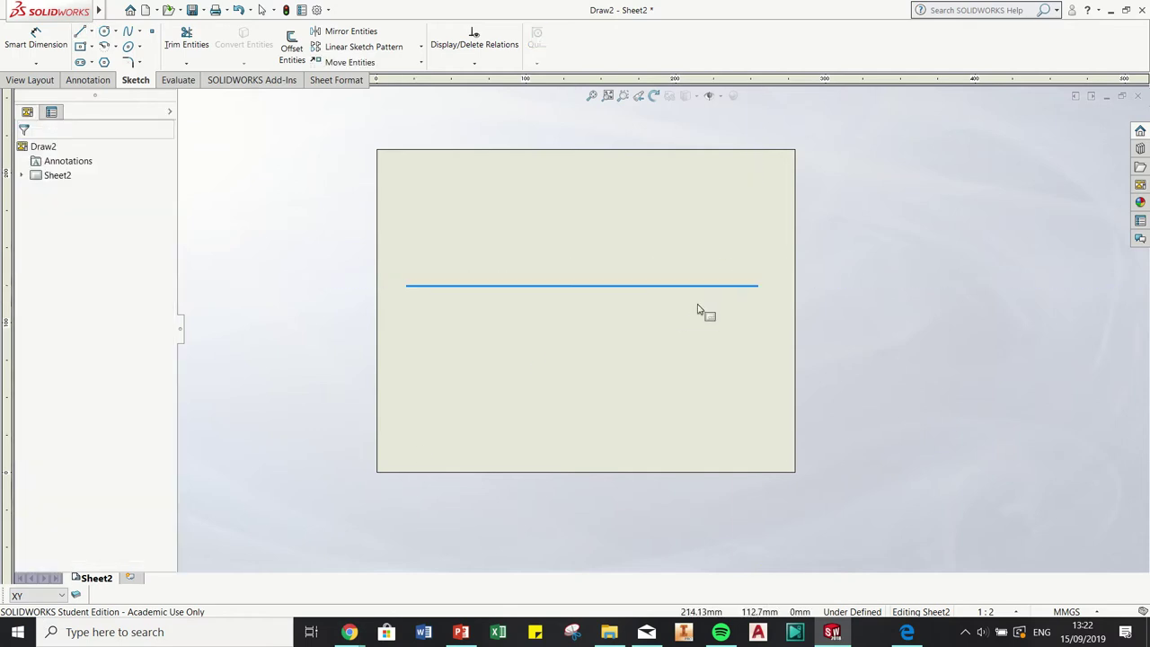
Add a Fix relation to the blue horizontal line
left_click(688, 287)
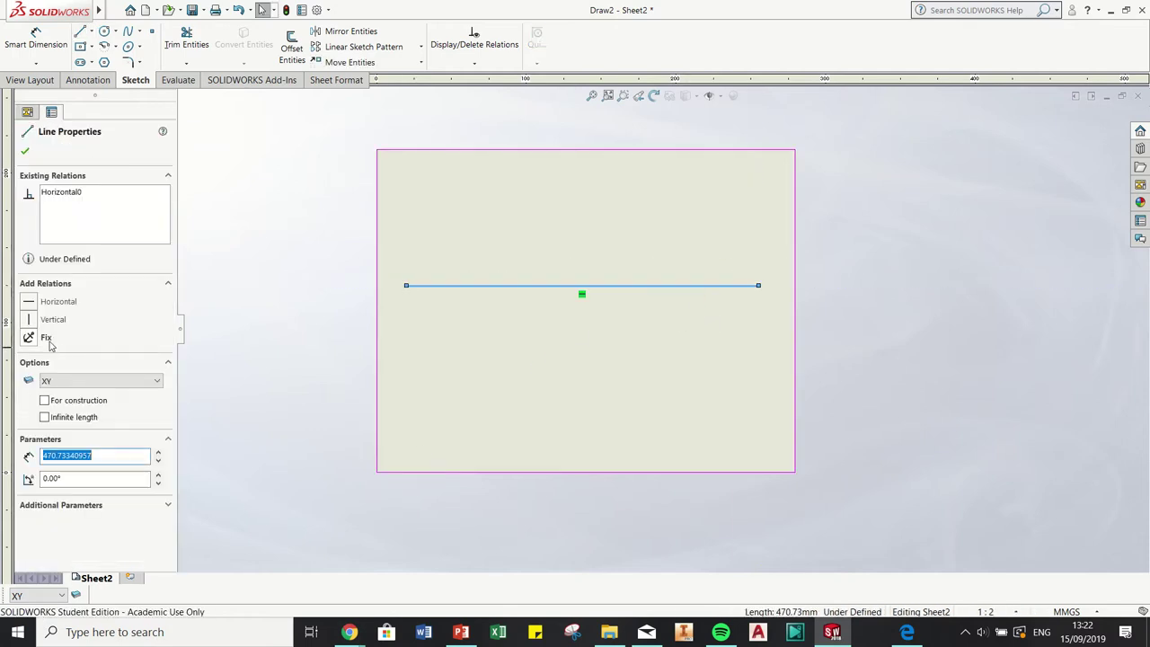
left_click(672, 368)
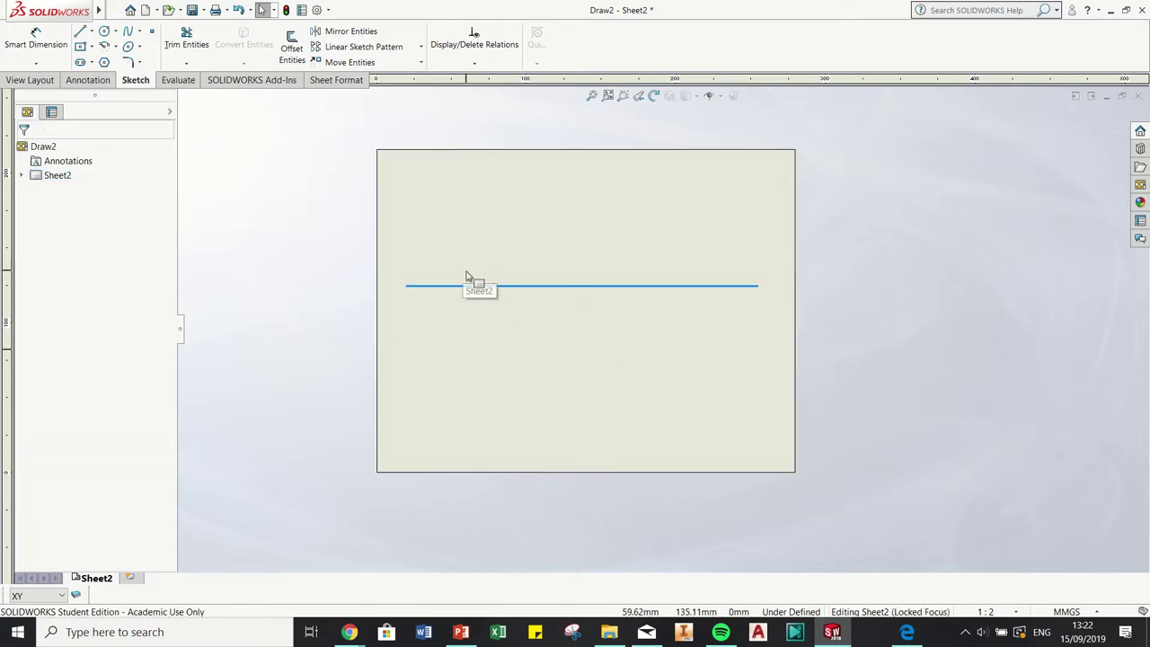
left_click(527, 287)
left_click(27, 335)
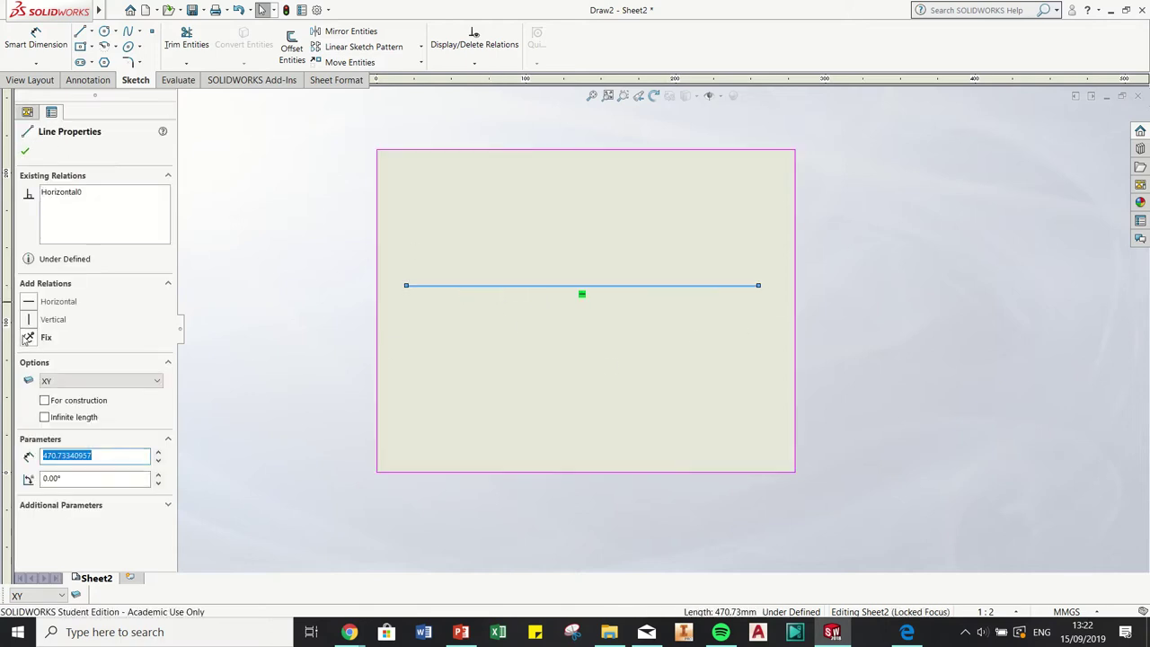
left_click(260, 284)
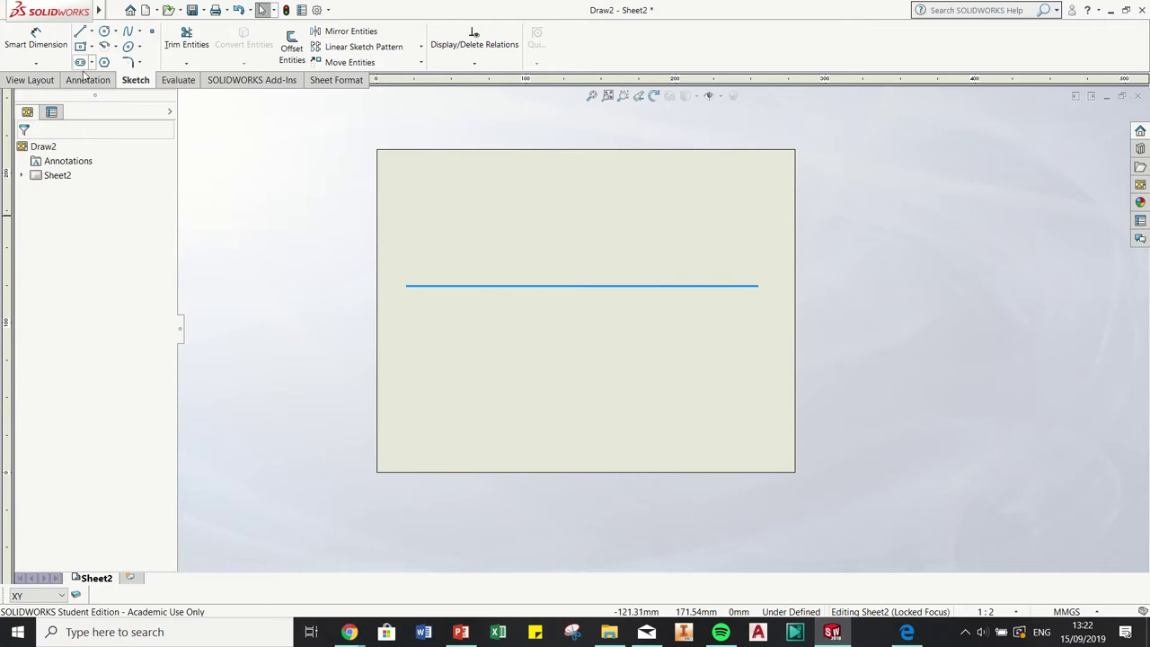
On layer FIn 1, sketch a sloped-top quadrilateral standing on the blue line, with a base about 63 mm and a left side about 83 mm
left_click(30, 595)
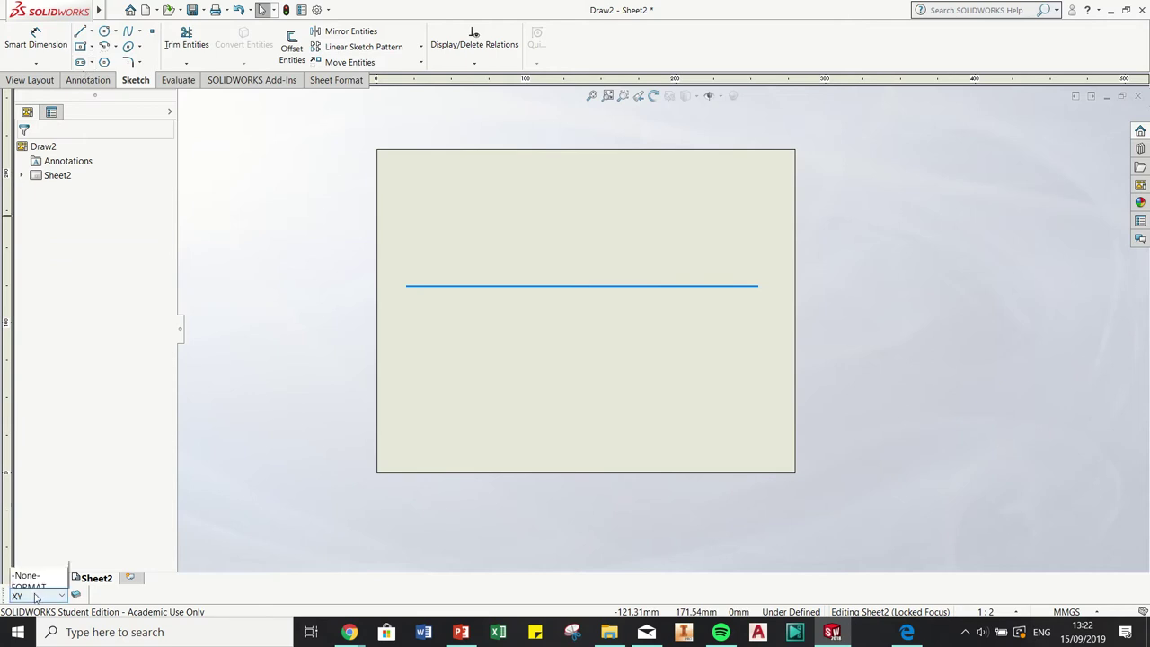
left_click(25, 521)
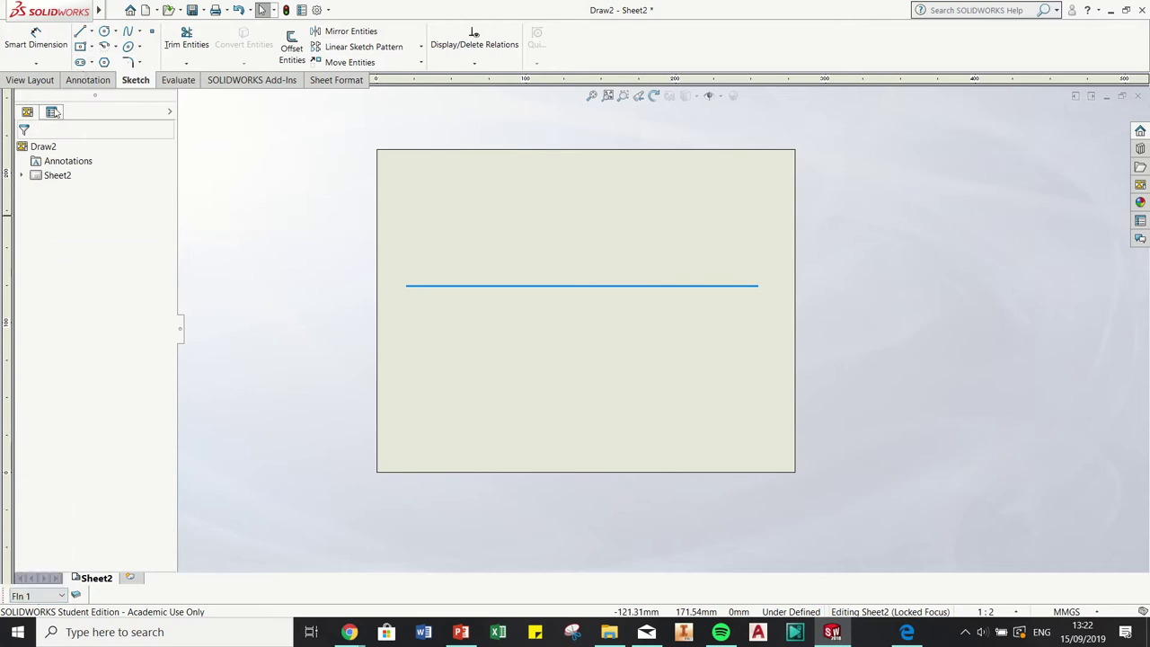
left_click(79, 32)
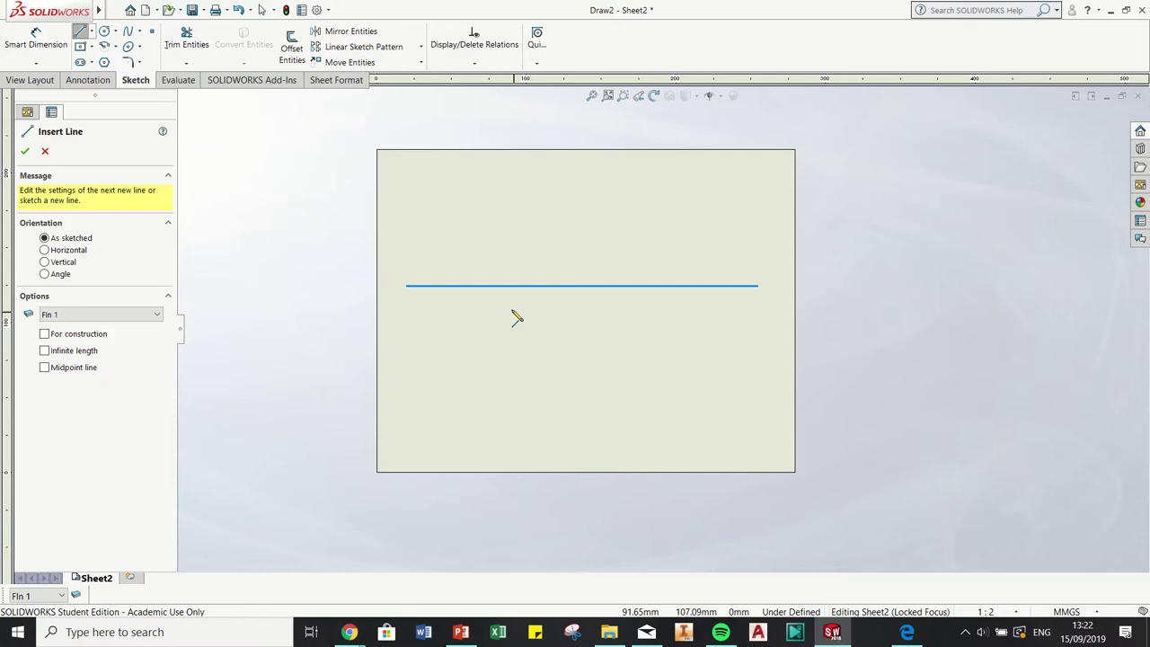
left_click(474, 286)
left_click(512, 286)
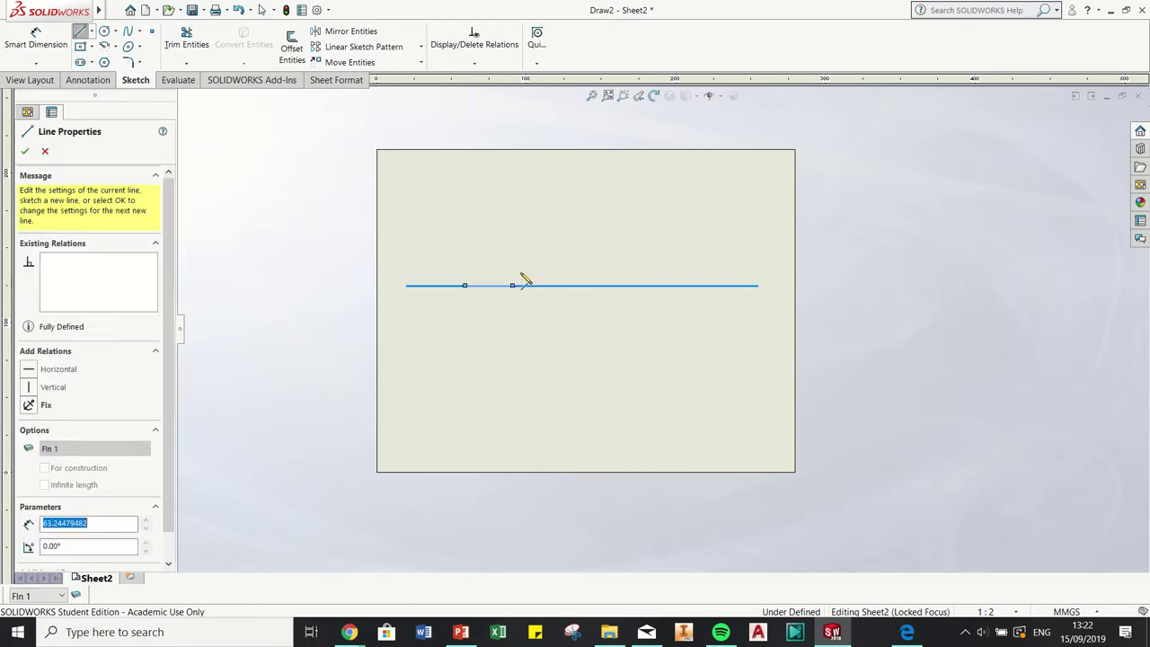
left_click(512, 209)
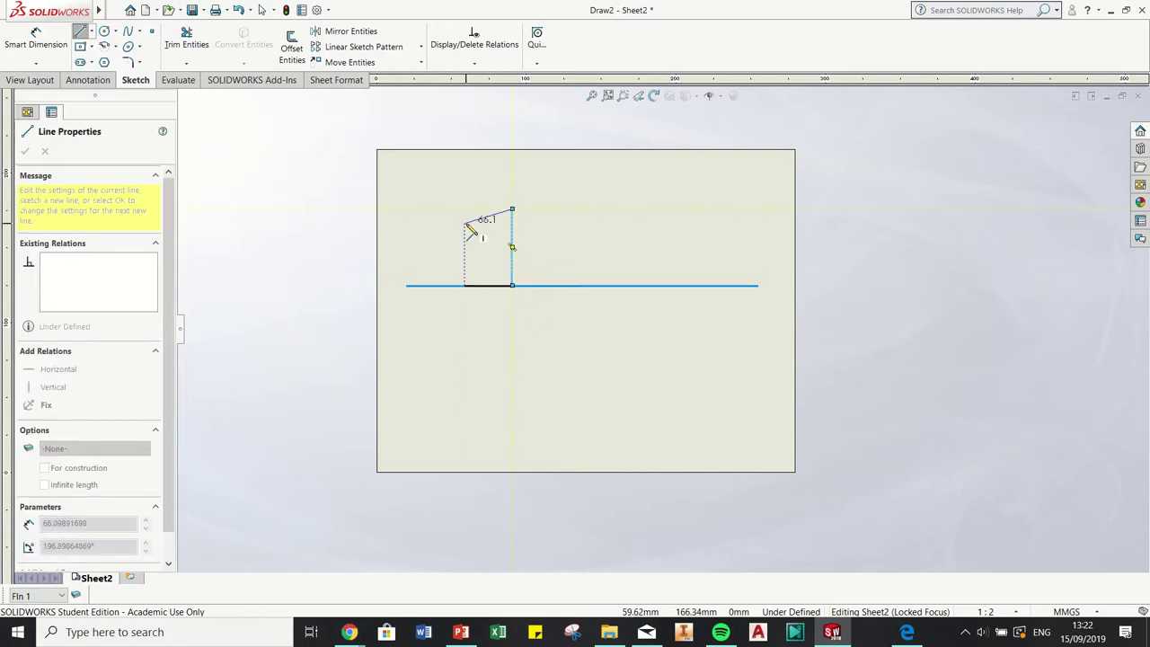
left_click(464, 221)
left_click(464, 286)
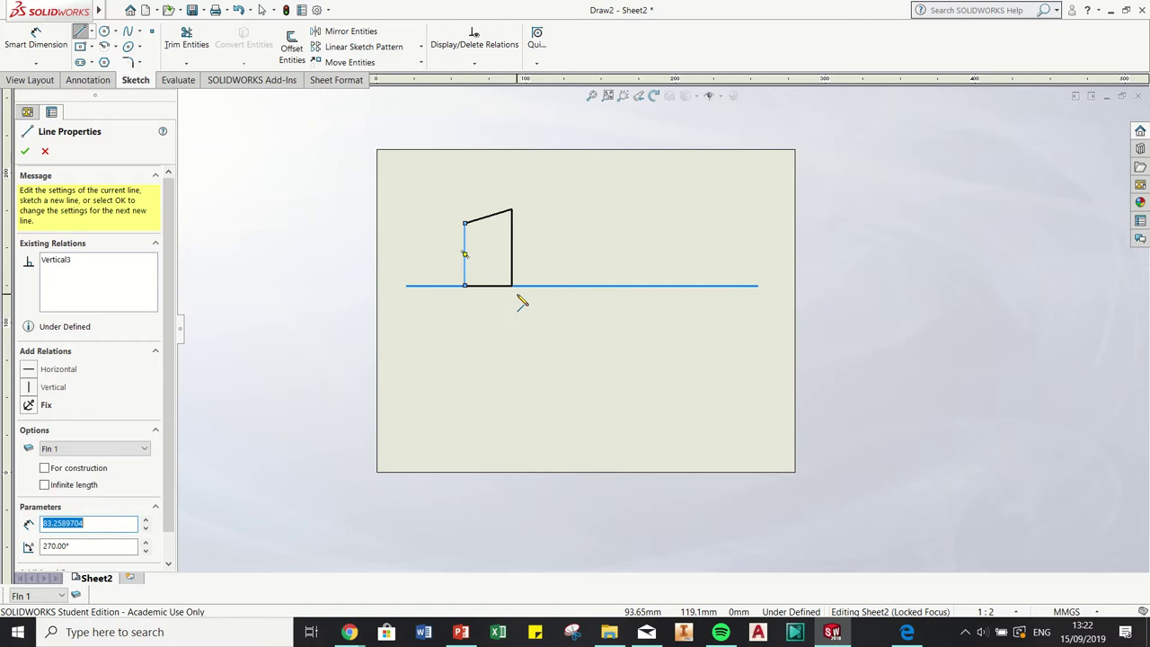
key("Escape")
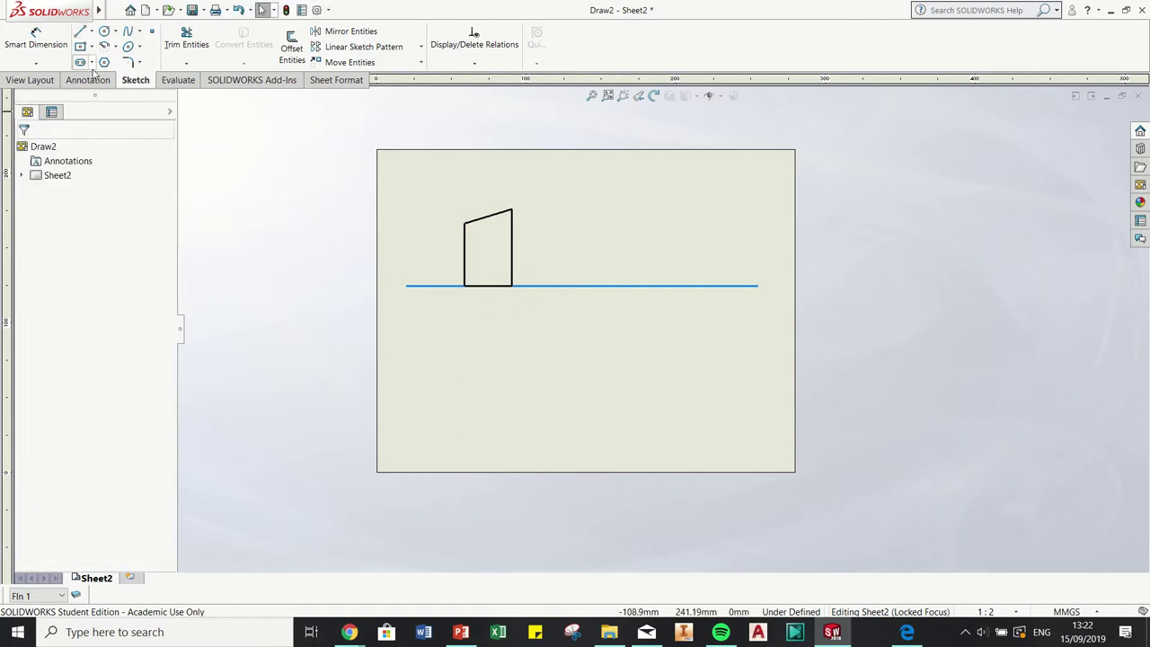
Dimension the profile's right vertical side and set its height to 105 mm
left_click(36, 41)
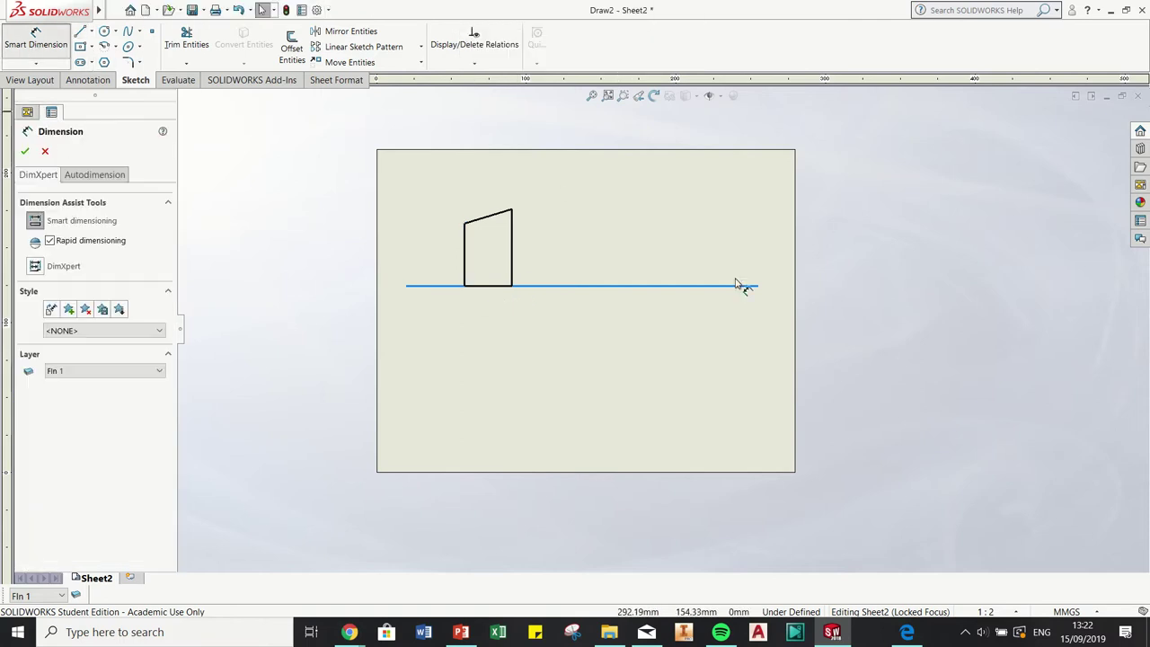
left_click(516, 258)
left_click(539, 260)
type("1")
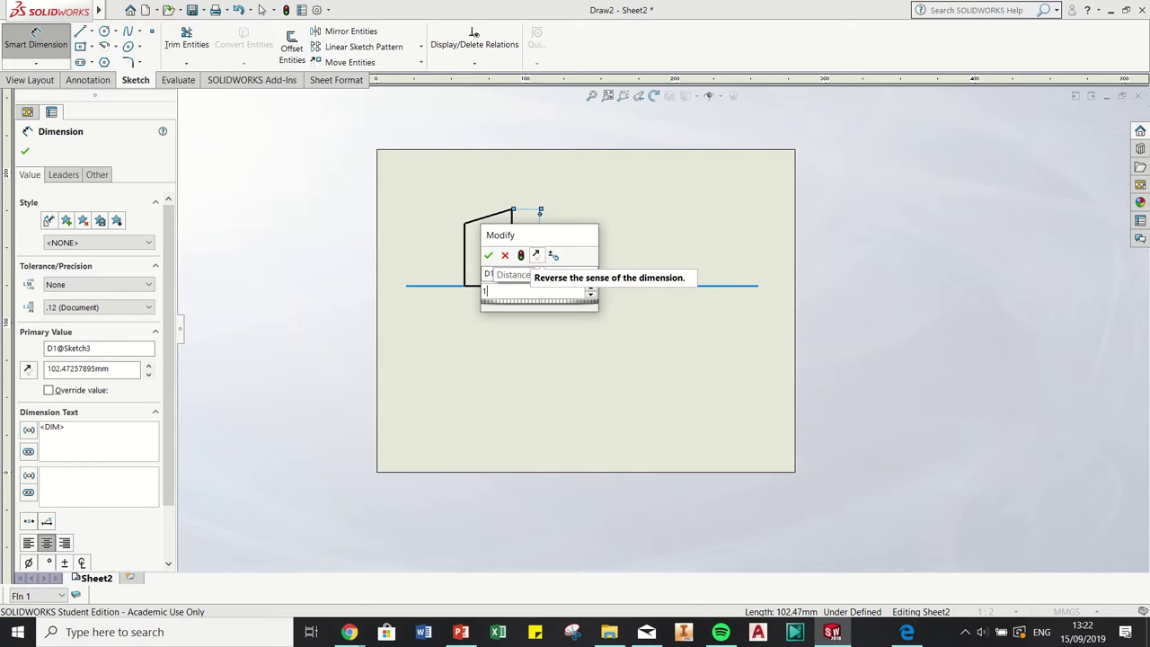
type("05")
key("Return")
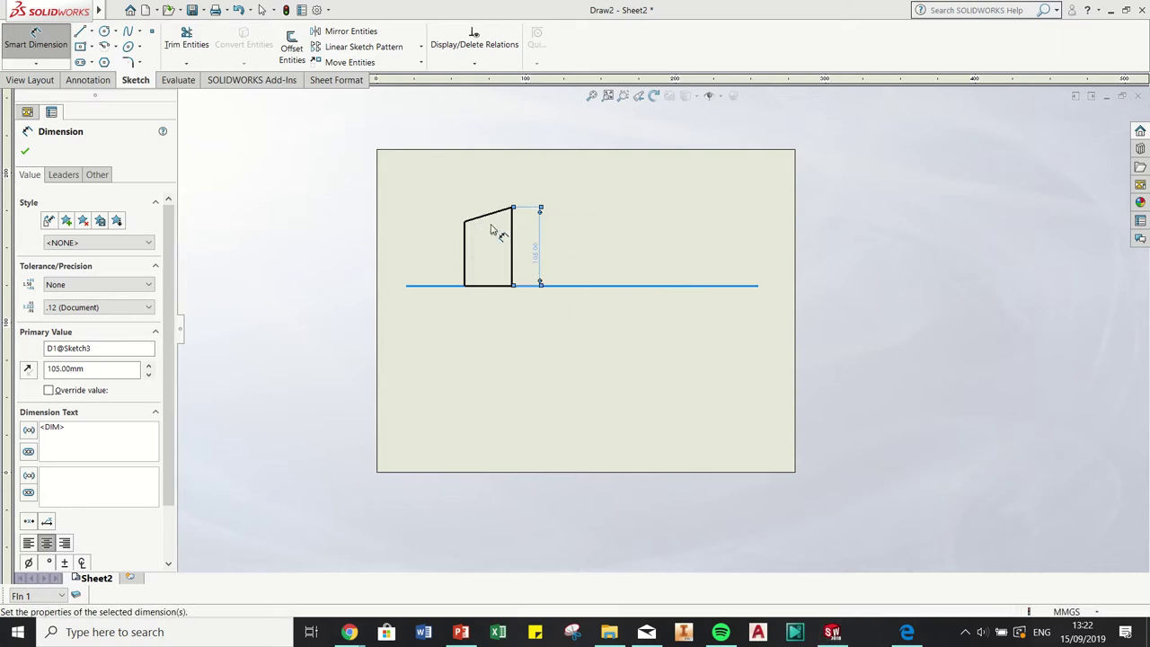
Dimension the angle between the sloped top and the left vertical side as 130 degrees
left_click(489, 216)
left_click(465, 243)
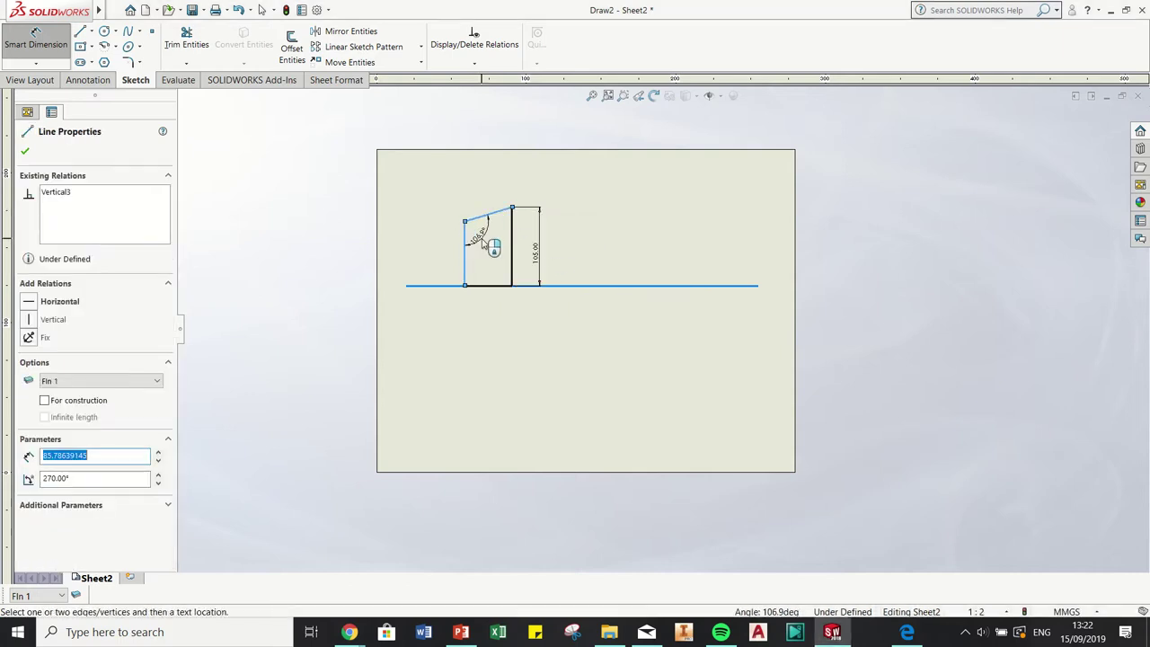
left_click(476, 228)
type("130")
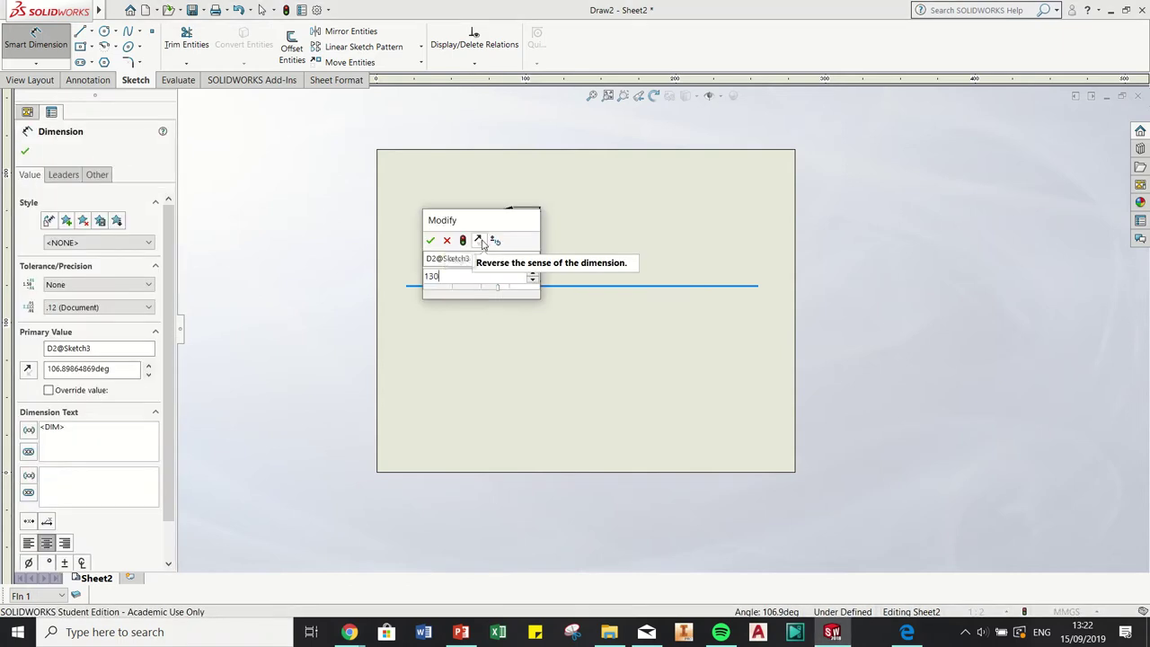
key("Return")
Dimension the distance between the profile's two vertical sides and set it to 80 mm
left_click(492, 286)
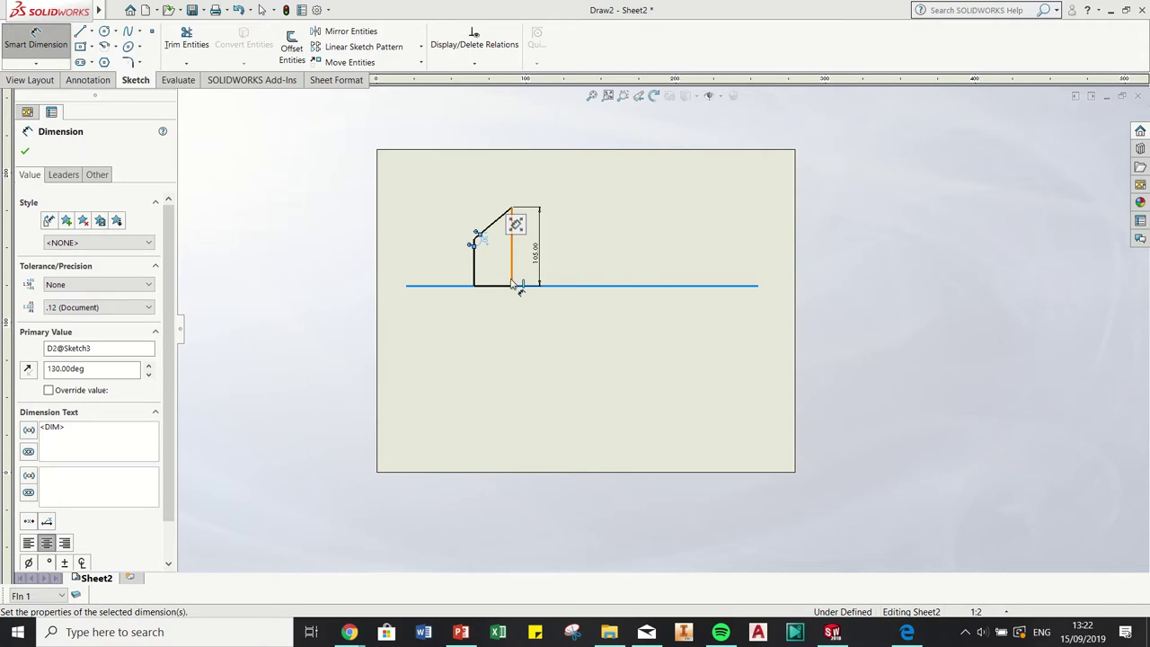
left_click(513, 284)
left_click(479, 282)
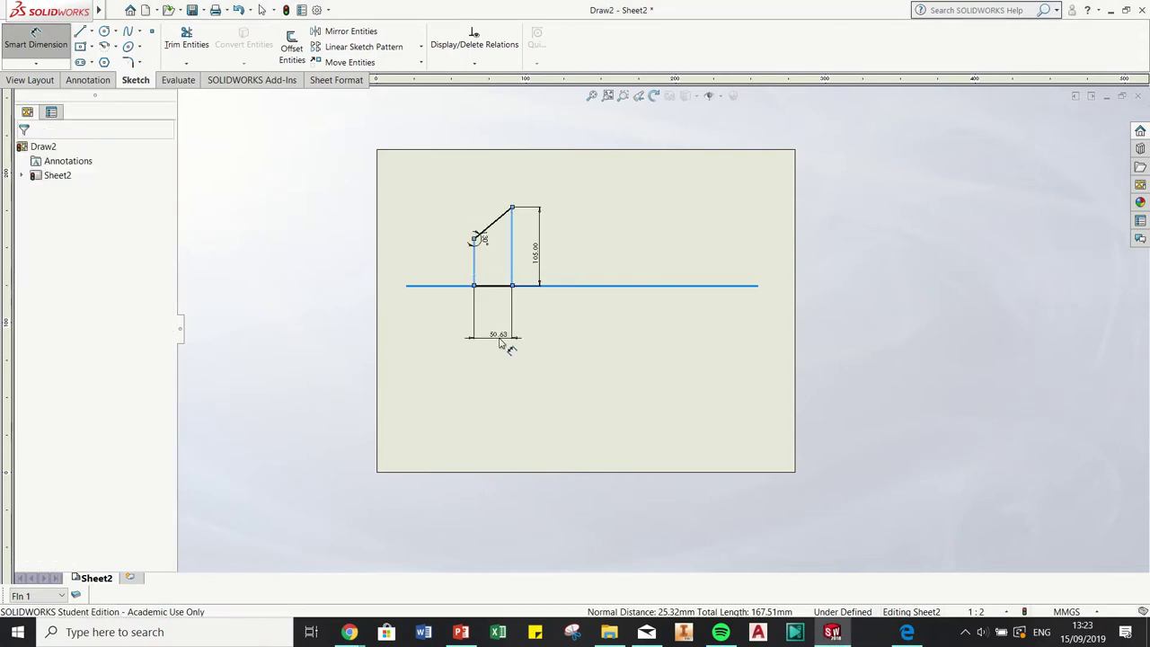
left_click(497, 345)
type("80.00mm")
key("Return")
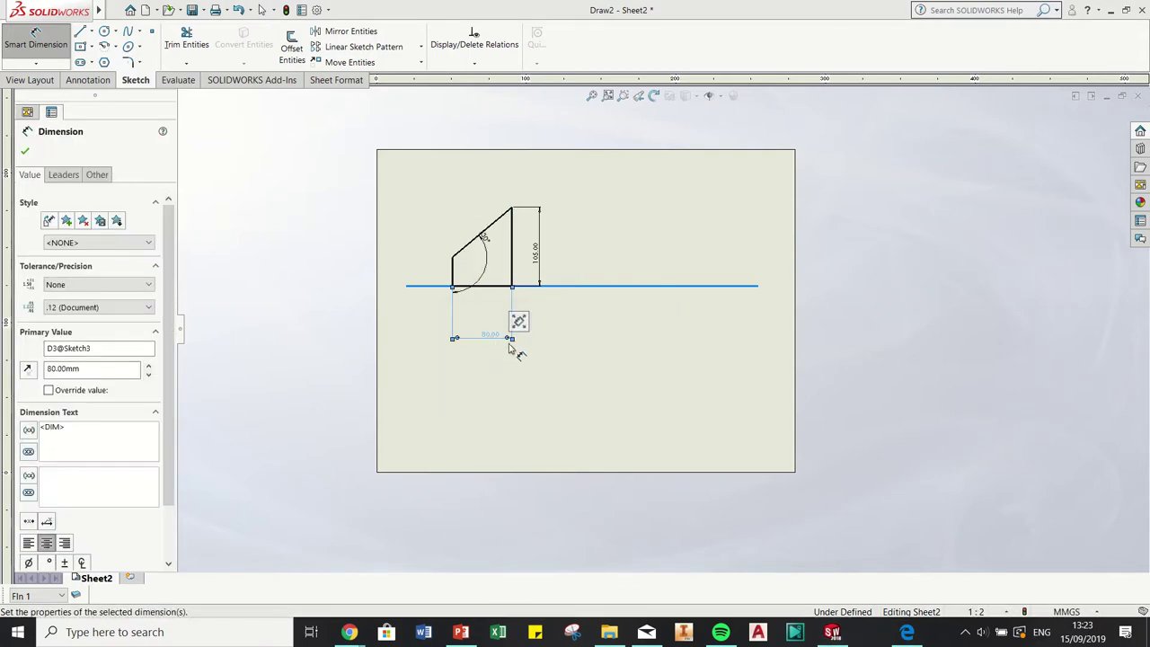
key("Escape")
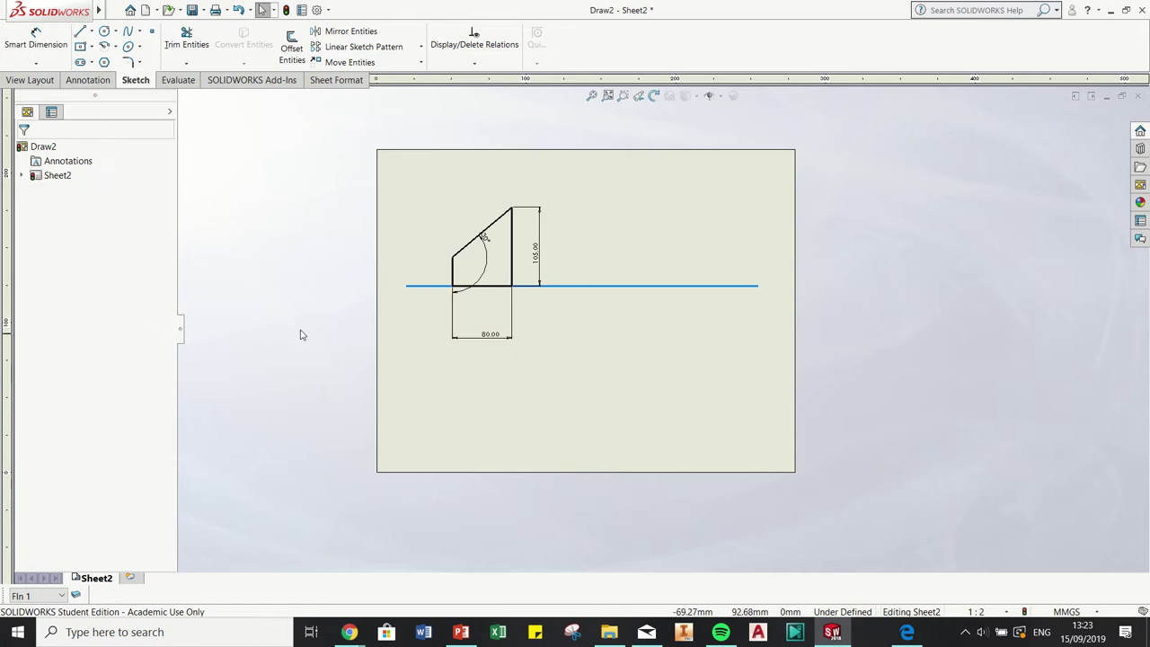
Hide the profile's width, height and angle dimensions
right_click(489, 339)
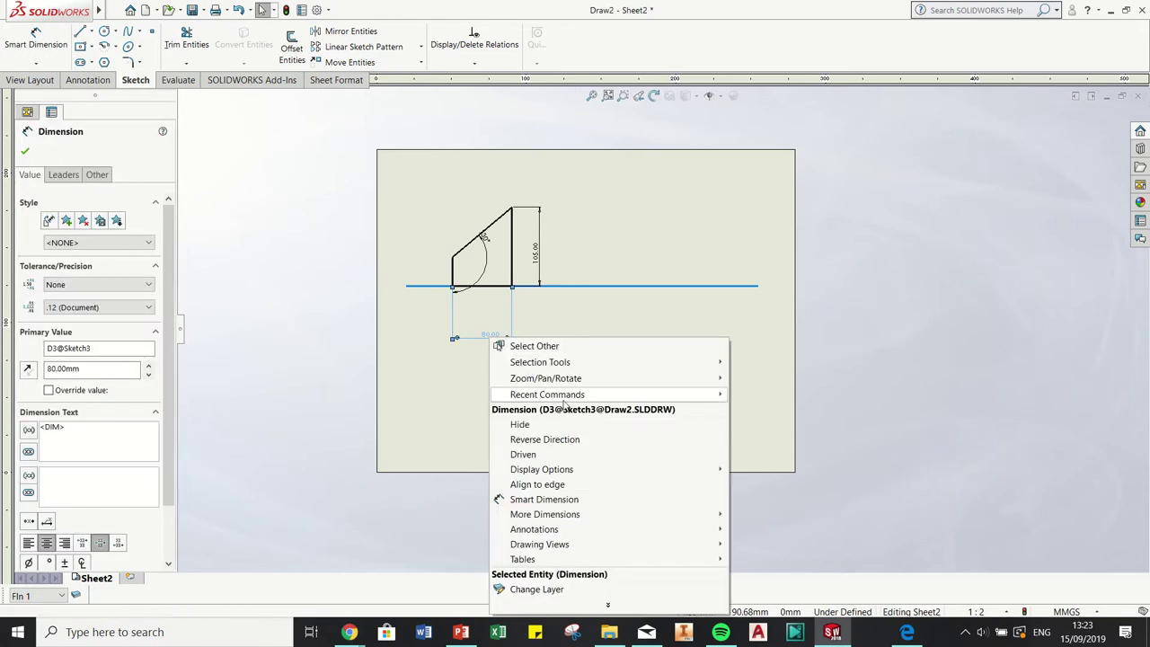
left_click(550, 425)
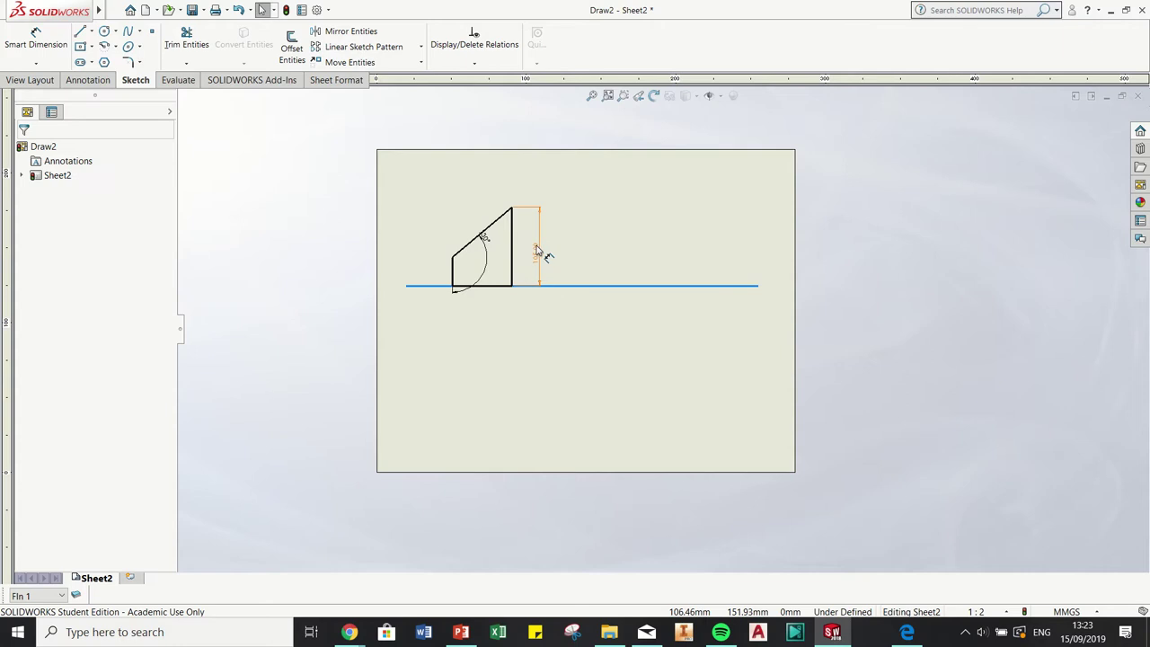
right_click(537, 247)
left_click(575, 333)
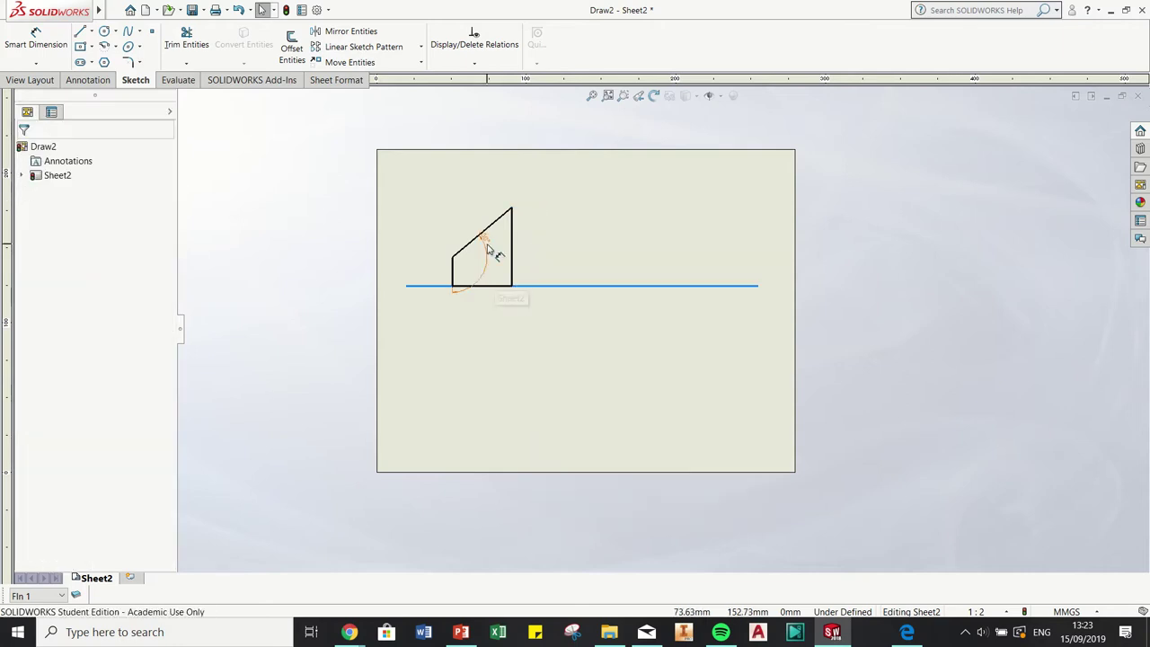
left_click(485, 260)
right_click(486, 244)
left_click(524, 329)
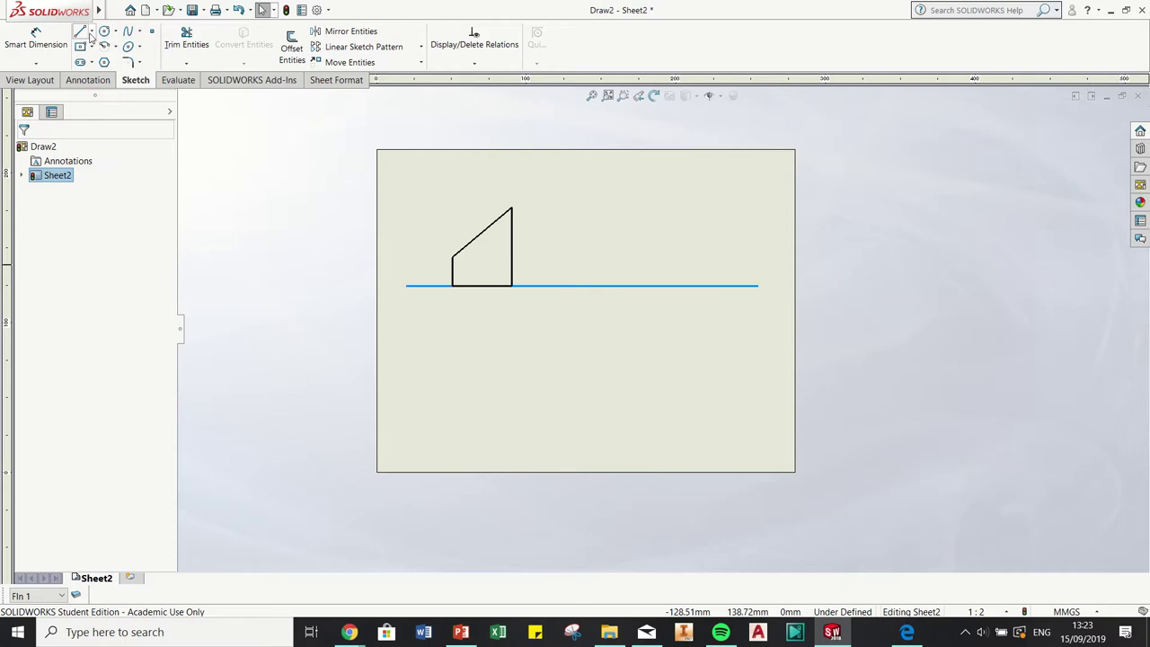
On the Center layer, draw a roughly vertical line about 322 mm long from above the profile, through it, to well below the blue line
left_click(35, 595)
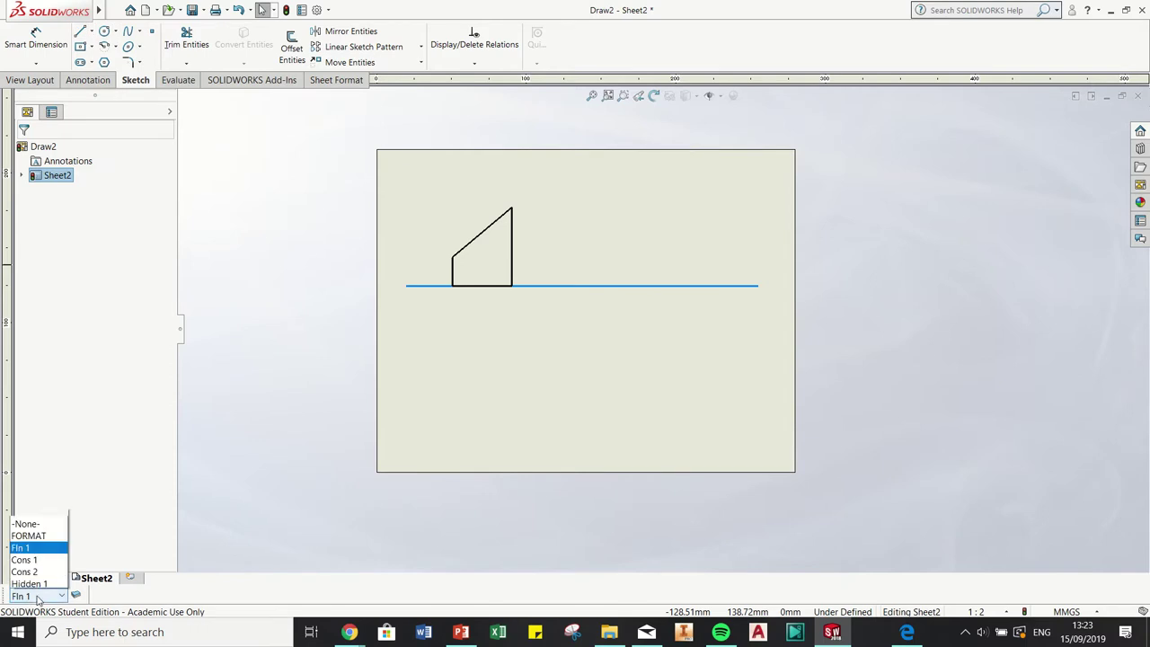
left_click(27, 568)
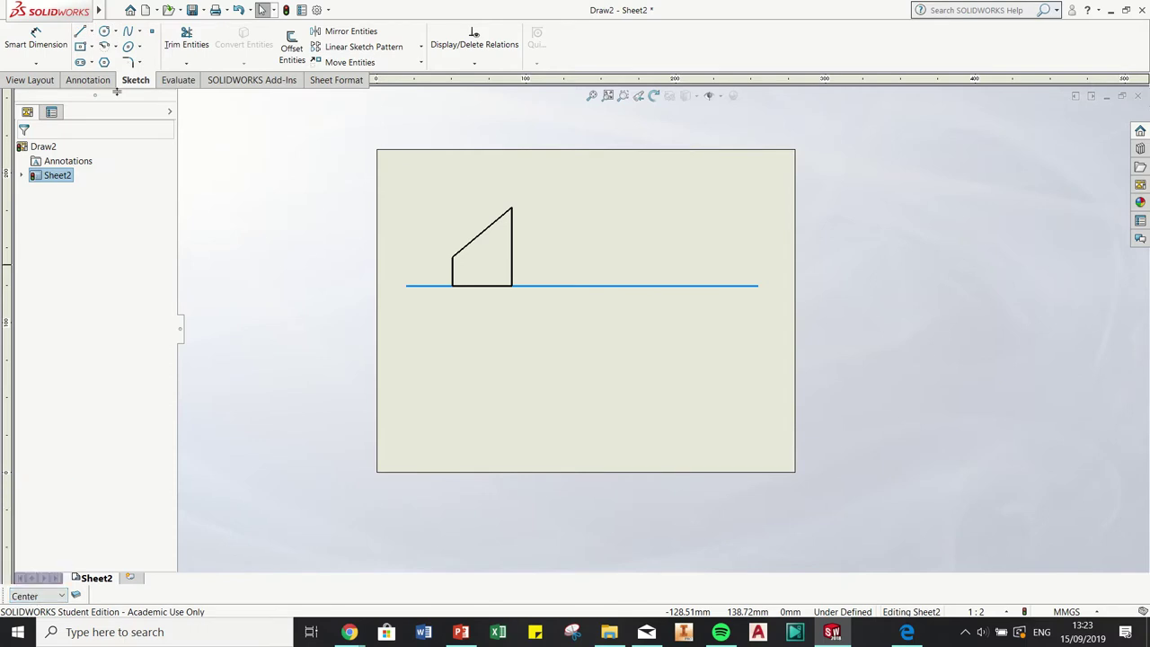
left_click(485, 194)
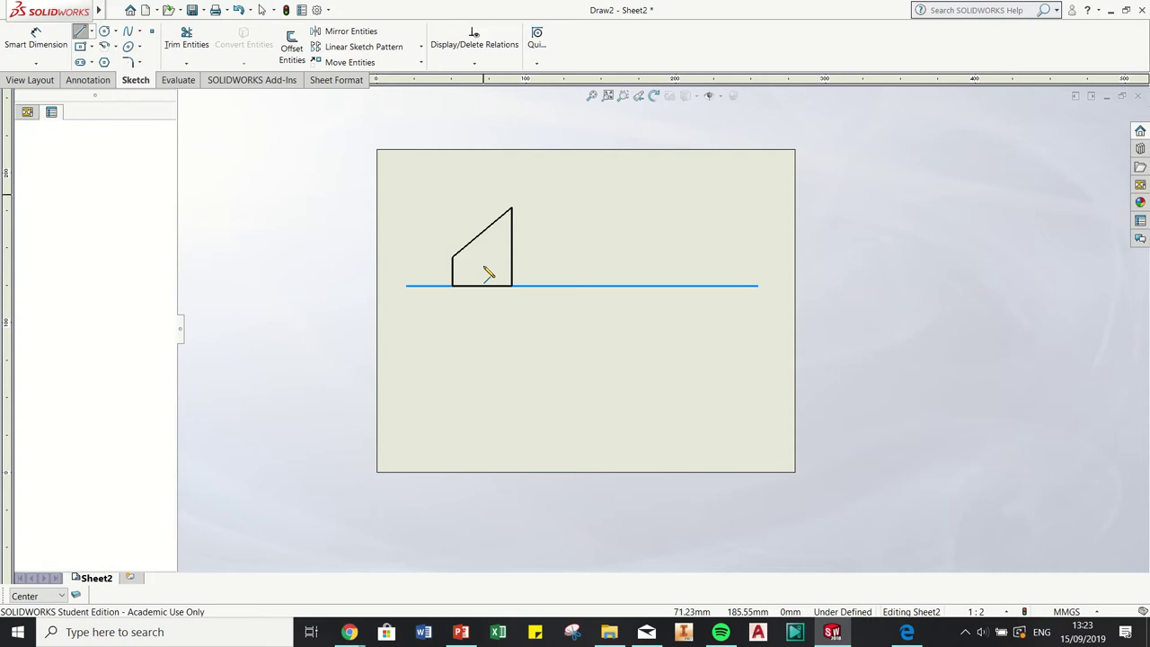
left_click(488, 434)
key("Escape")
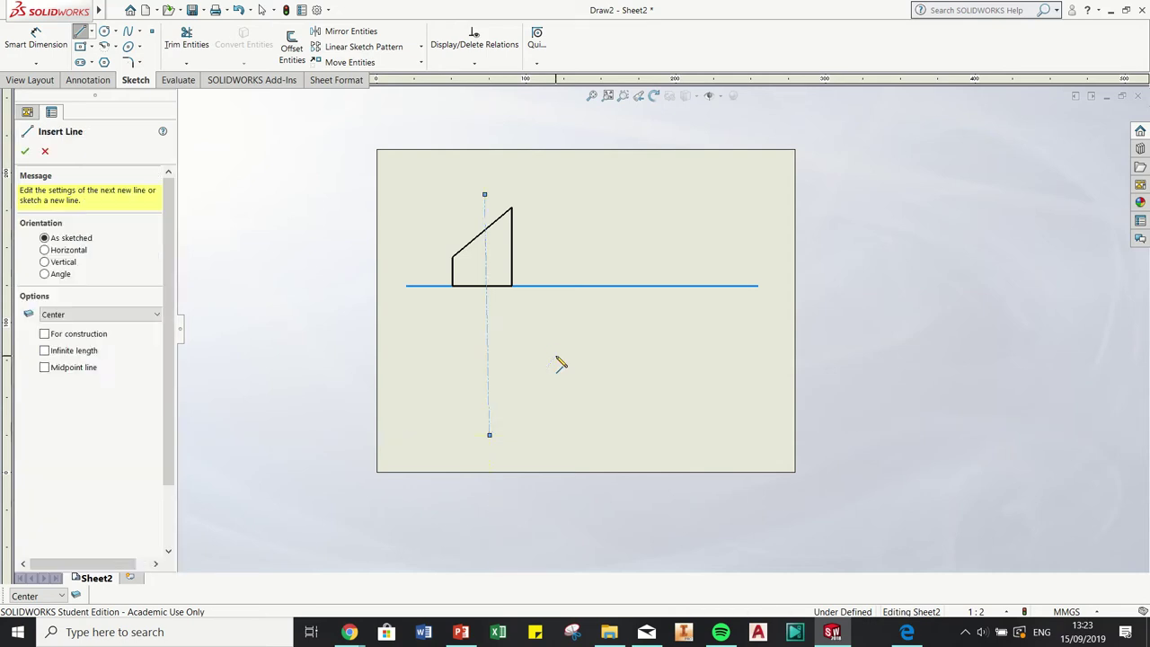
key("Escape")
Add a Vertical relation to the centre line
left_click(488, 361)
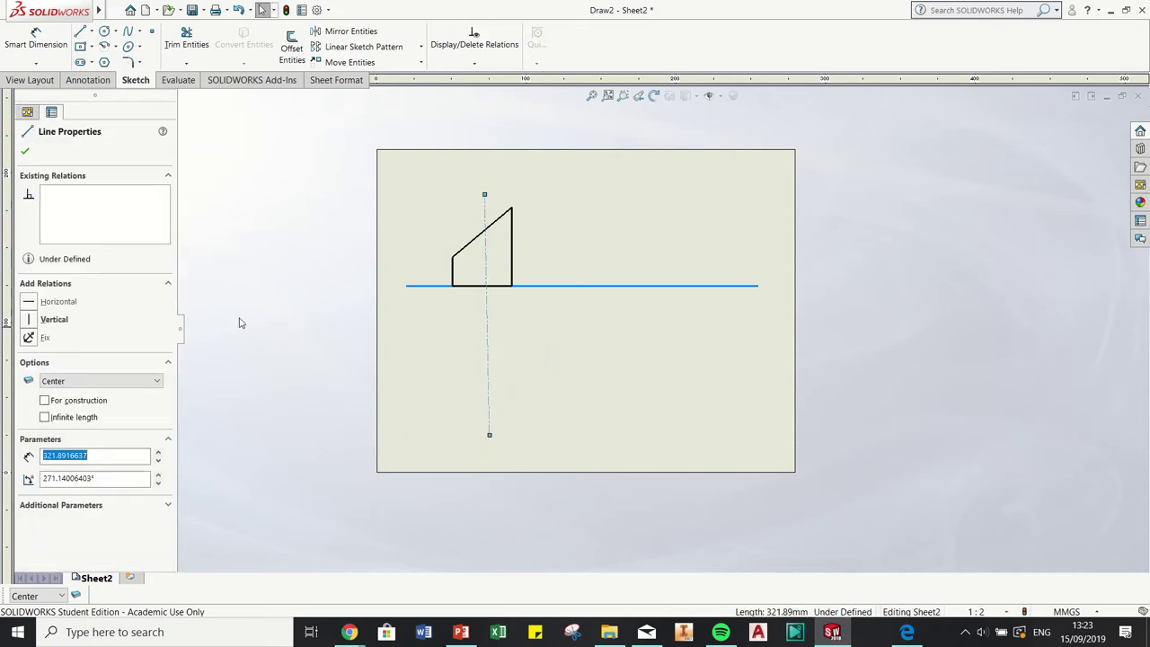
left_click(31, 319)
key("Escape")
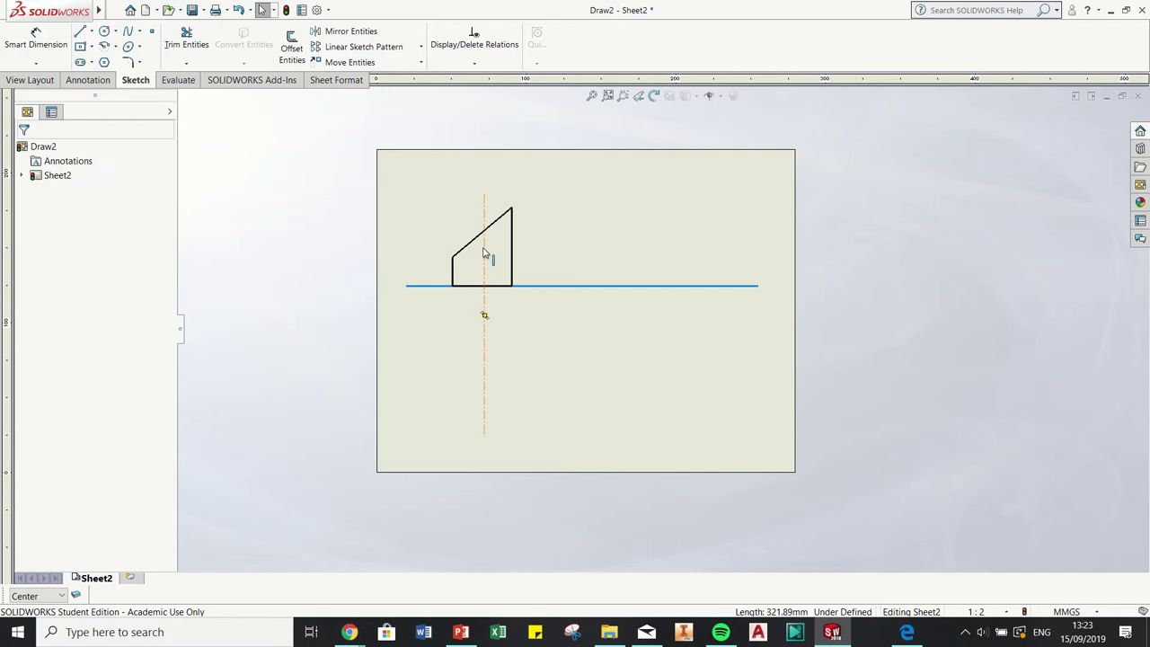
Make the centre line coincident with the midpoint of the profile's sloped top edge
left_click(484, 255)
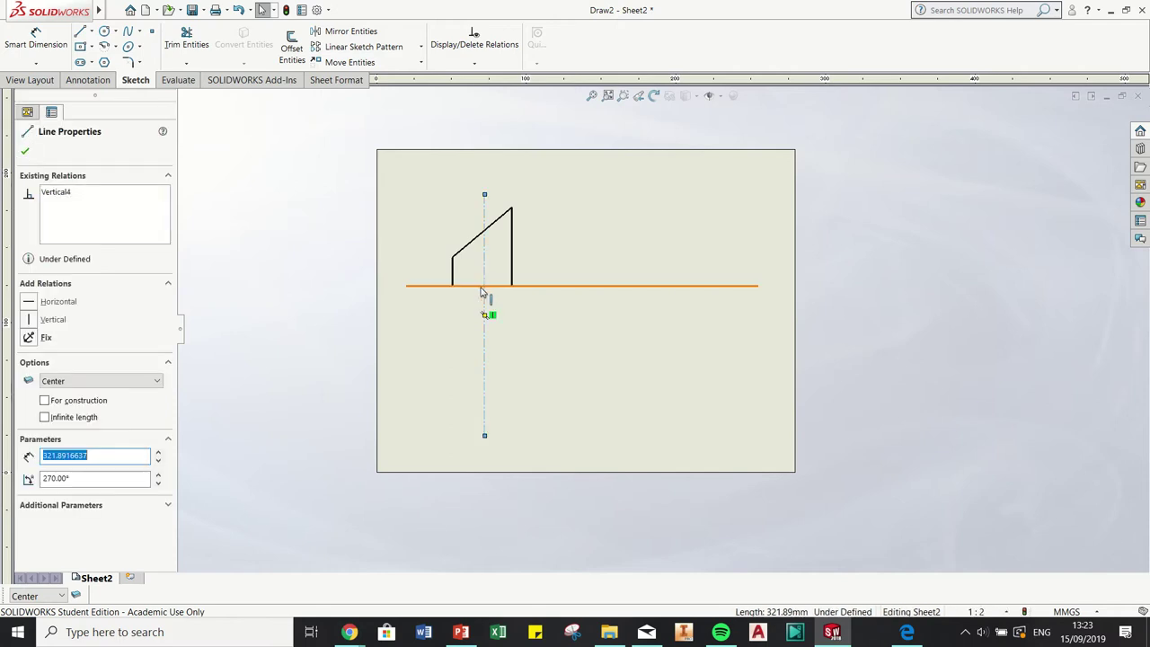
left_click(500, 286, "ctrl")
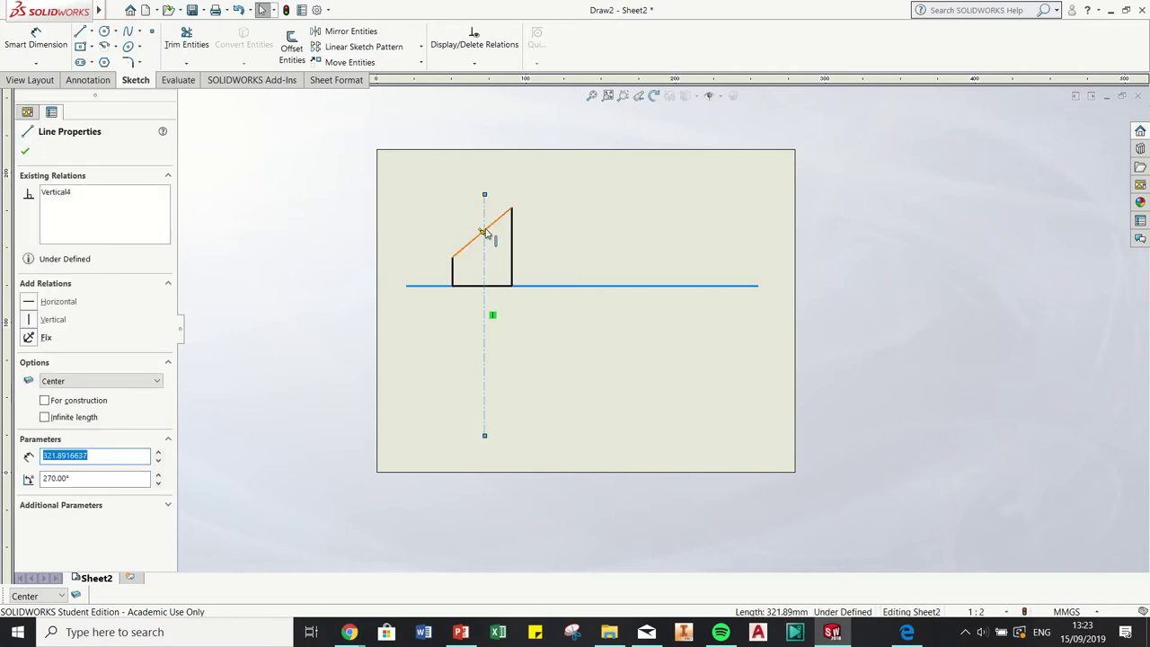
left_click(481, 234, "ctrl")
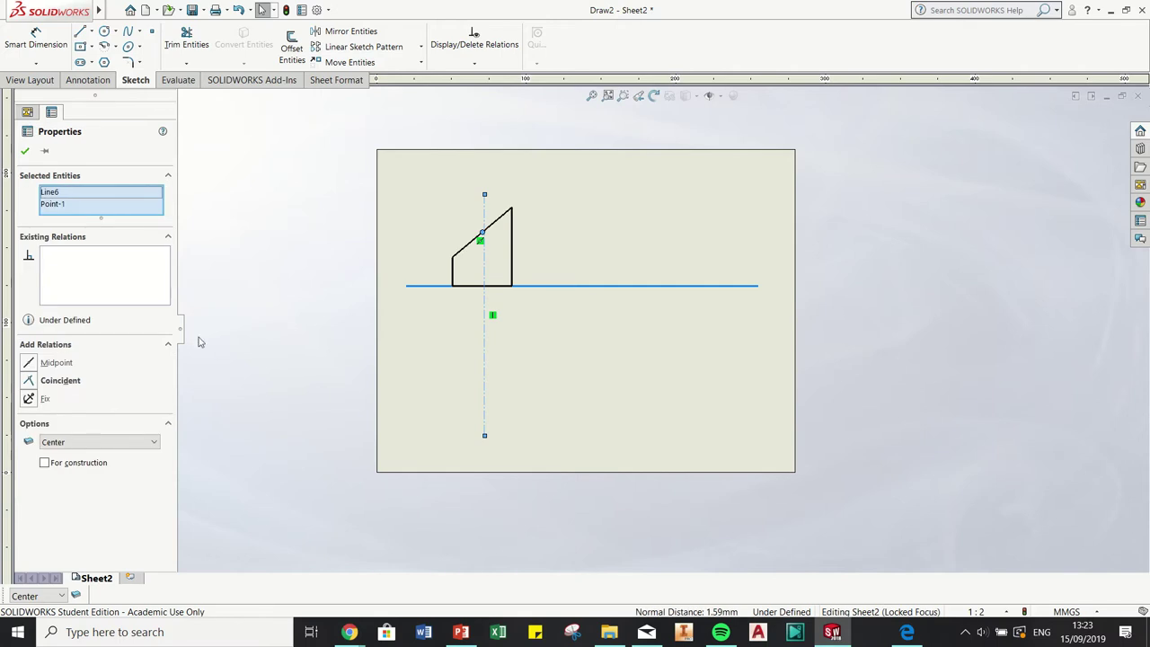
left_click(43, 381)
left_click(673, 391)
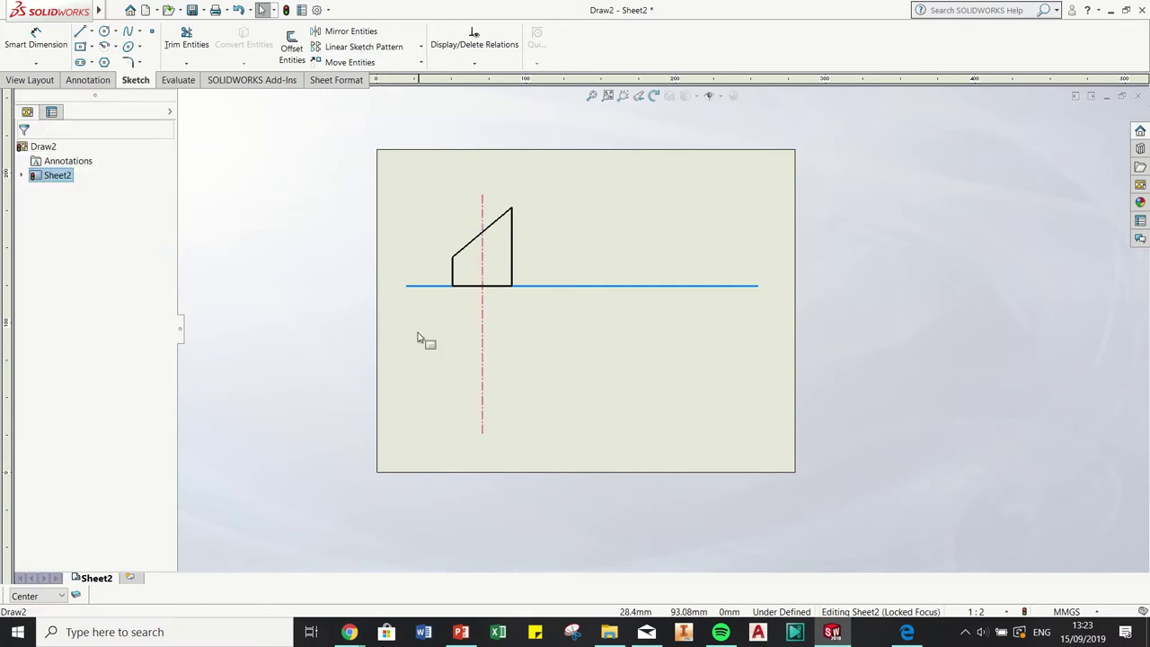
On layer FIn 1, draw a circle with a radius of about 45 mm, centred on the centre line below the blue line
left_click(106, 32)
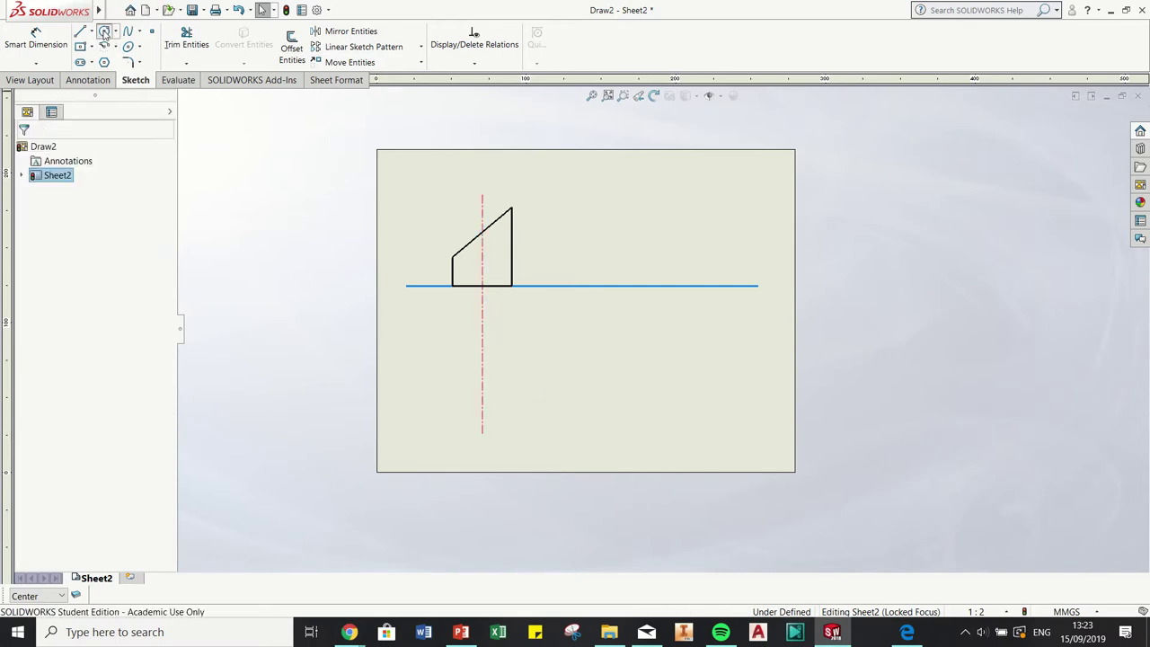
left_click(59, 595)
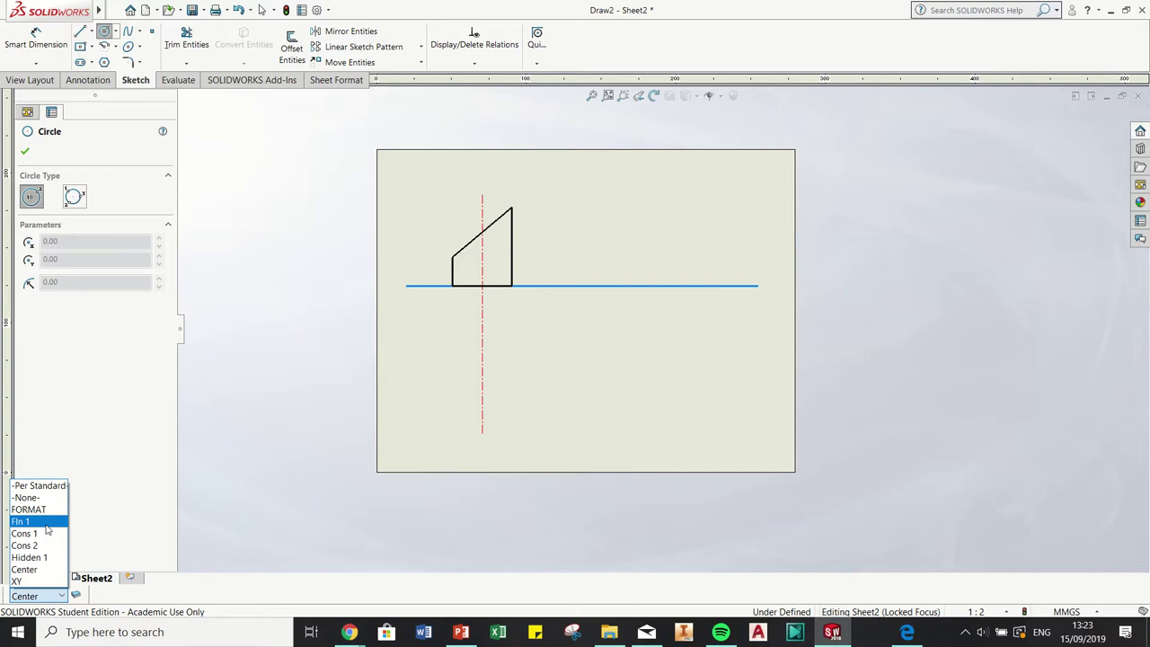
left_click(43, 521)
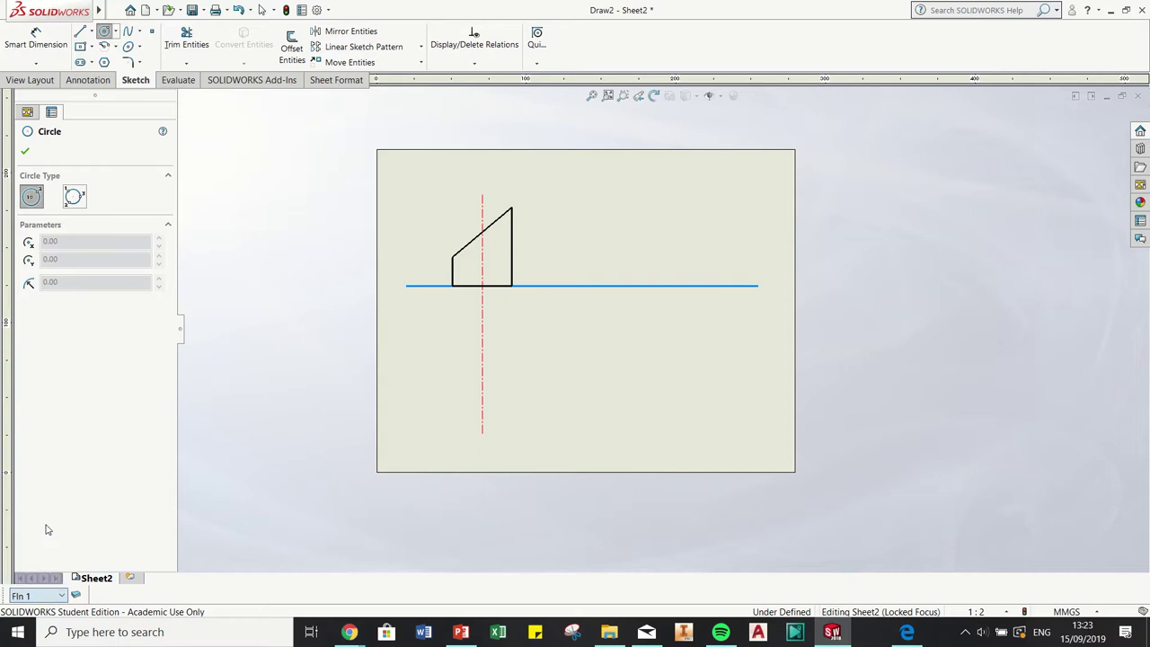
left_click(482, 353)
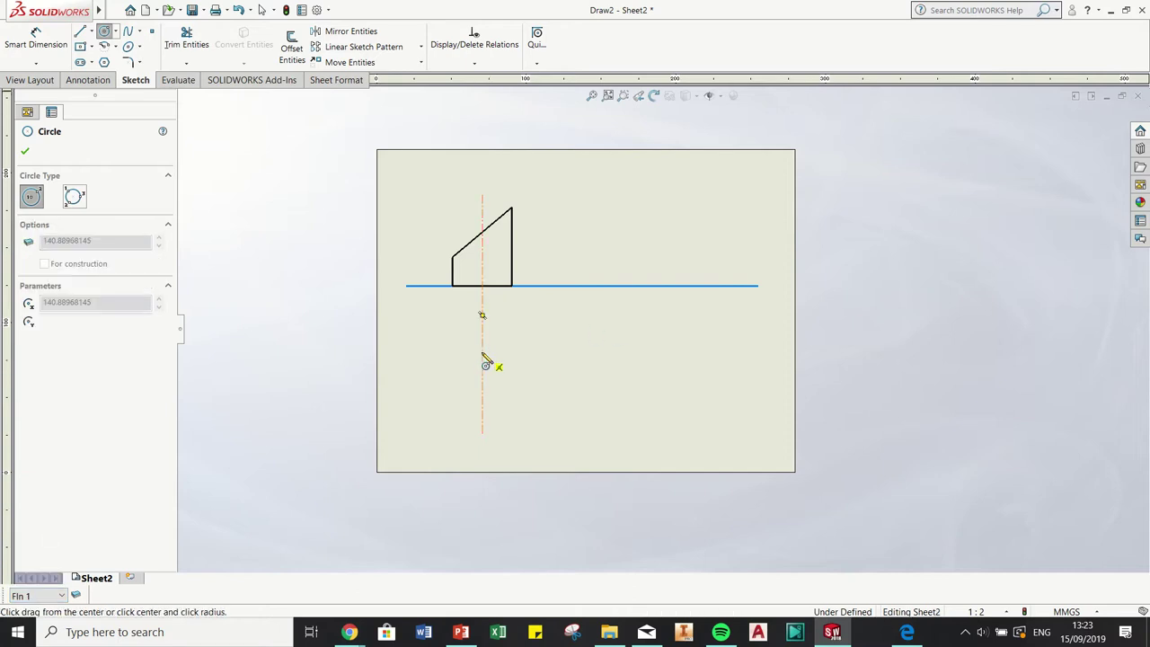
left_click(493, 325)
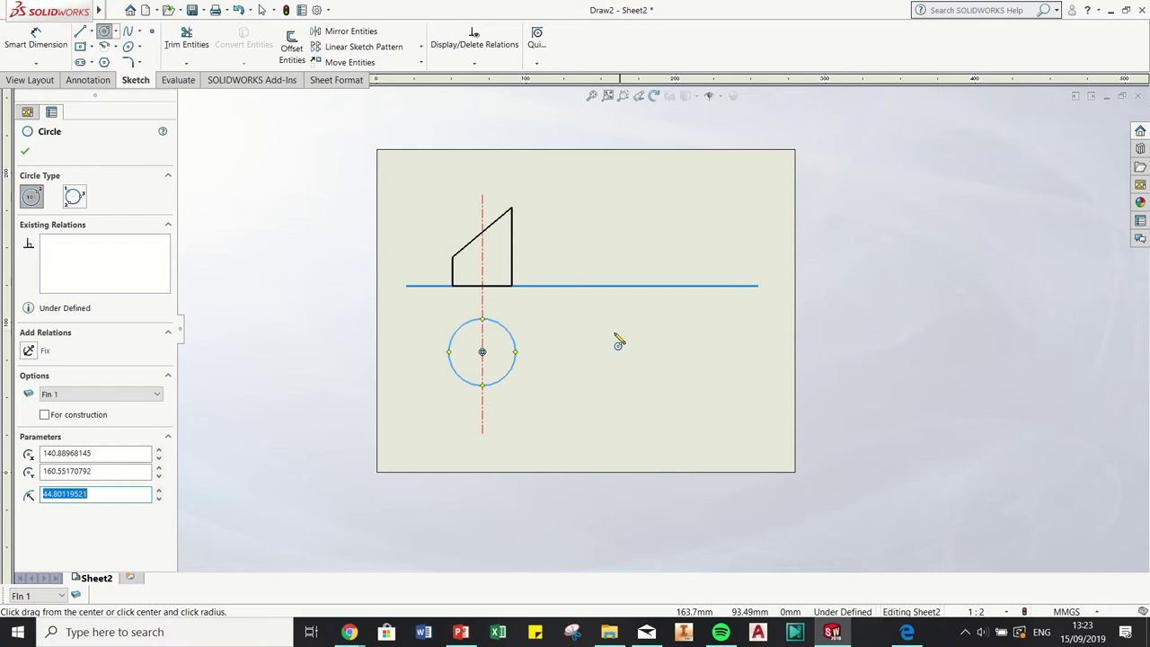
key("Escape")
Dimension the circle and set its diameter to 80 mm
left_click(27, 45)
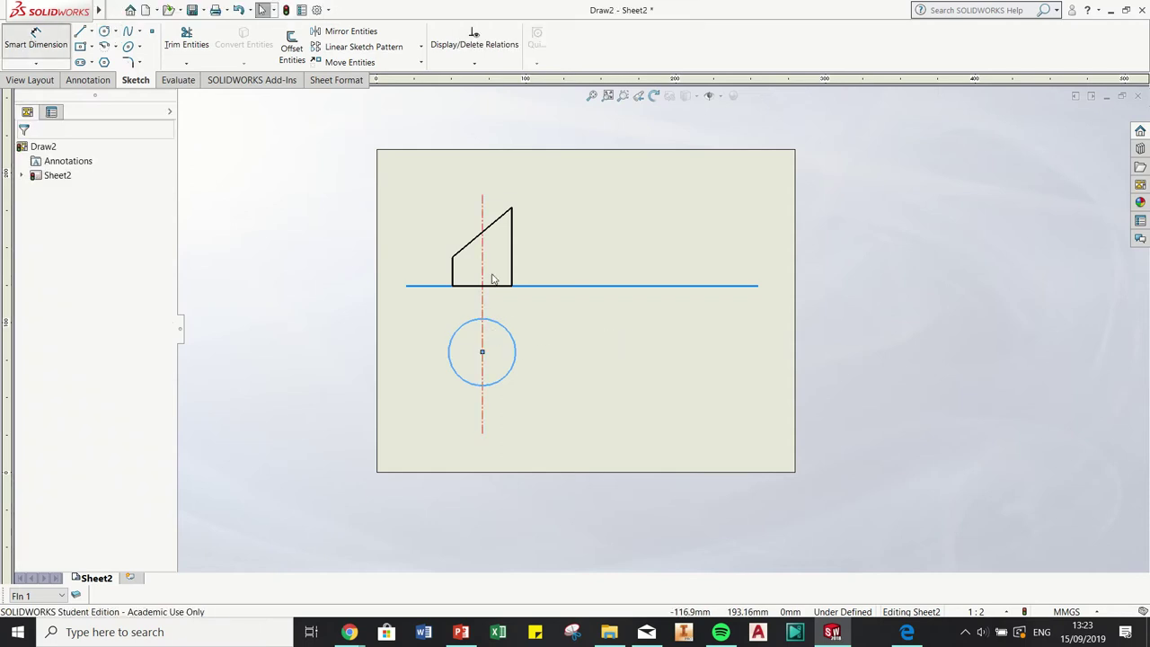
left_click(510, 377)
left_click(540, 386)
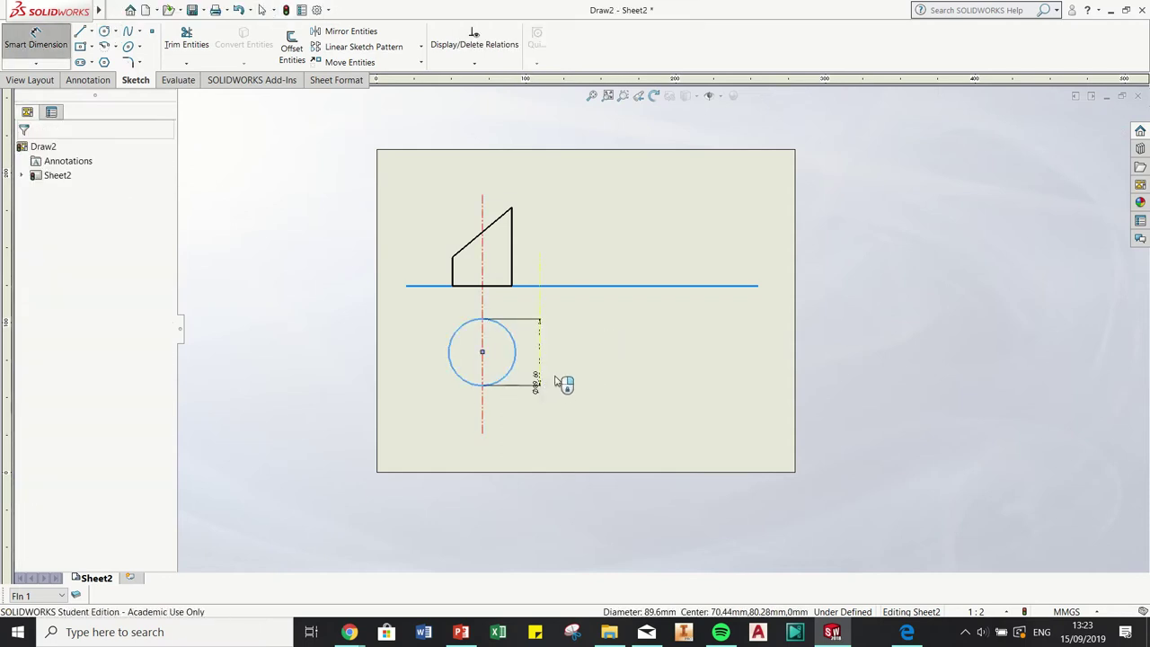
type("80")
key("Return")
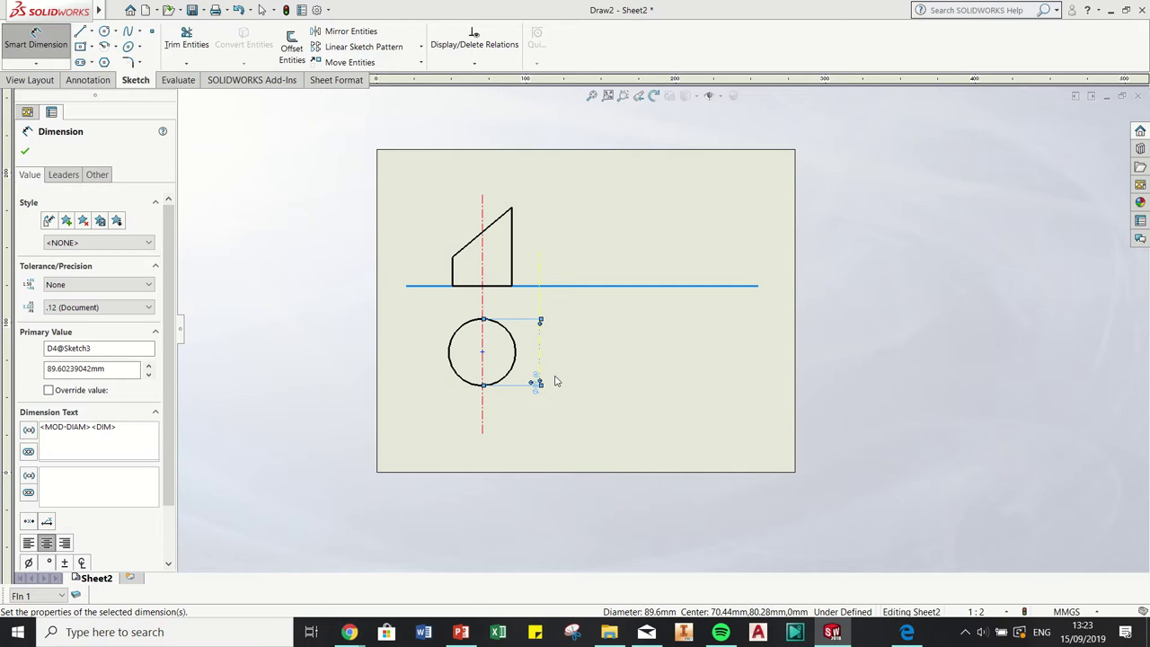
key("Escape")
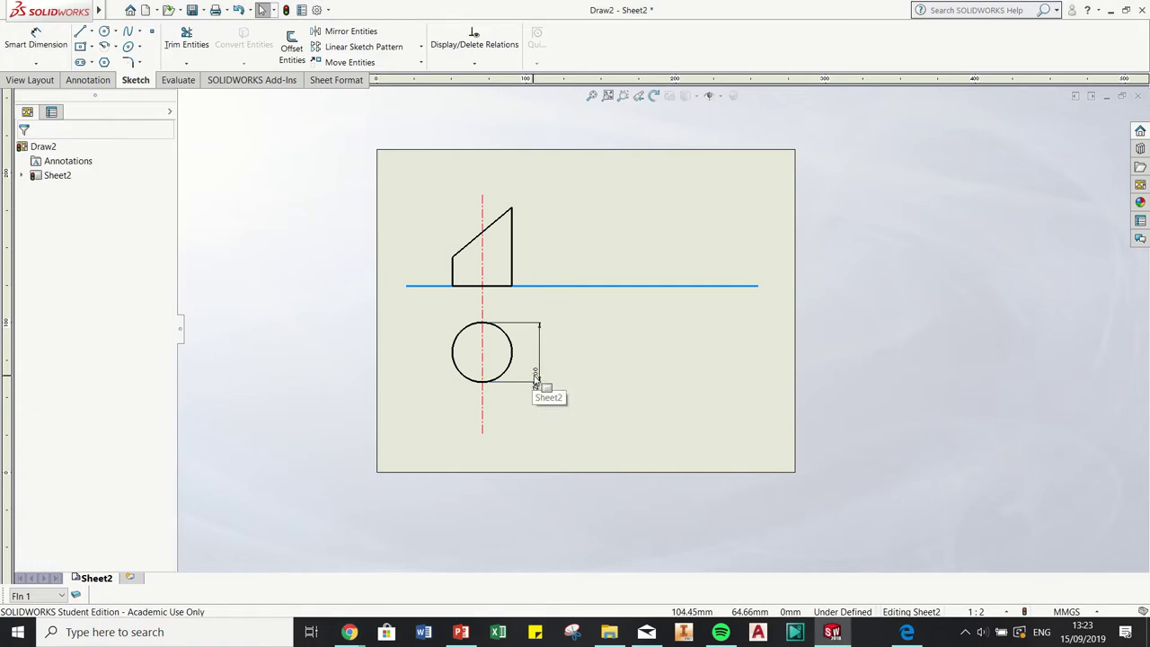
Hide the circle's diameter dimension
right_click(536, 379)
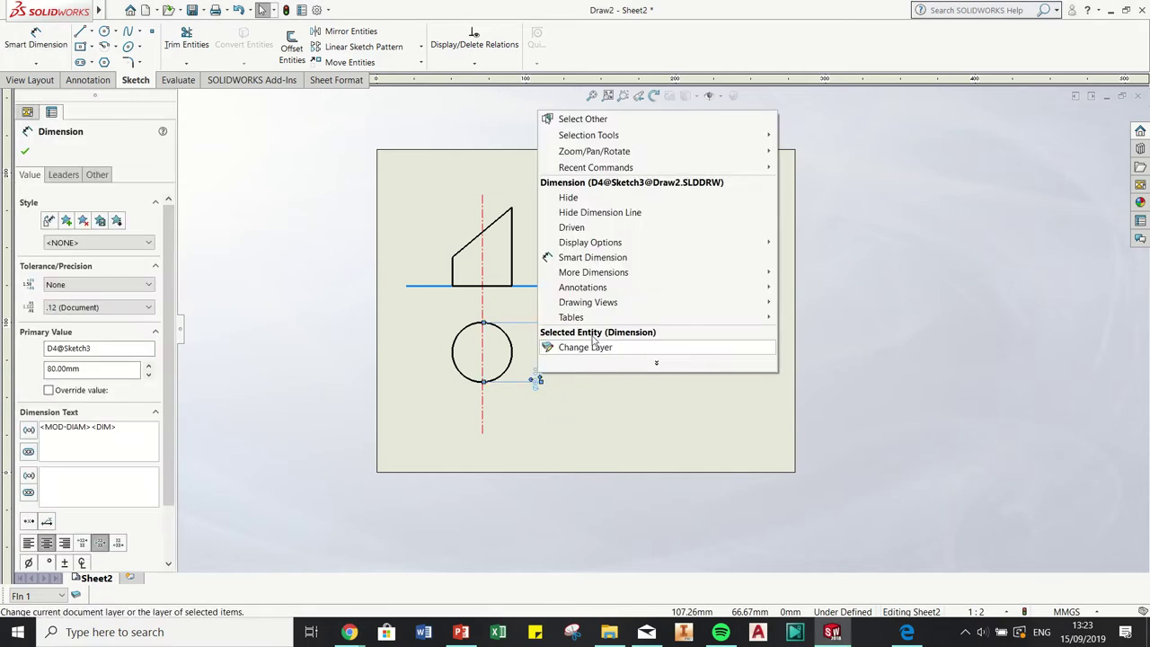
left_click(610, 198)
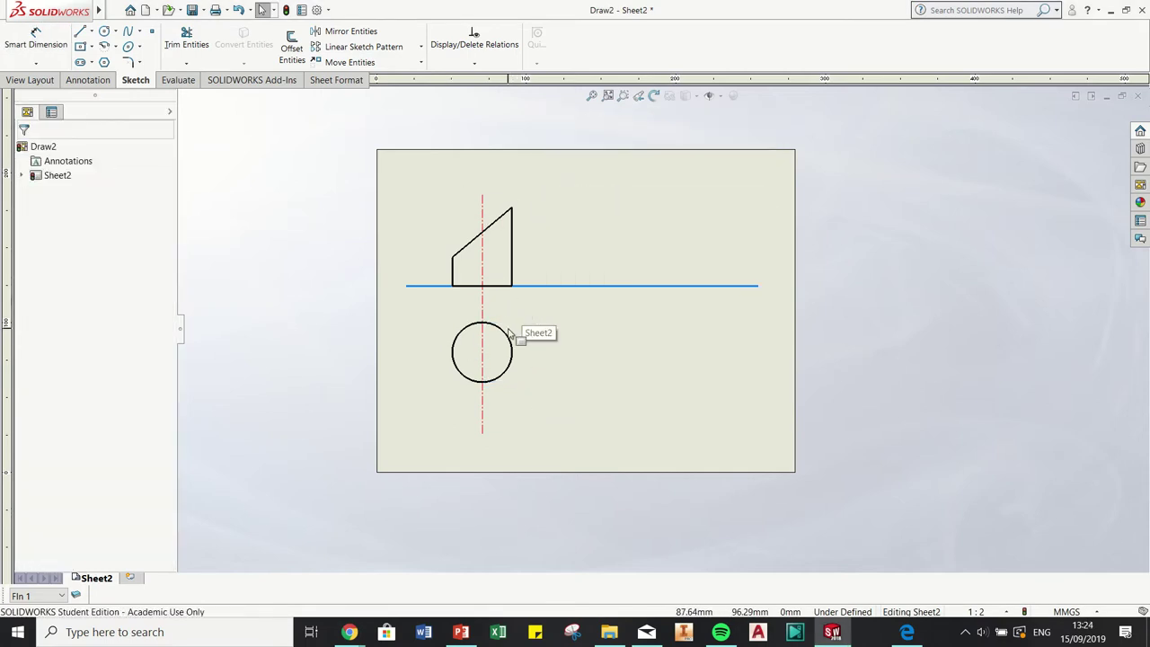
mouse_move(545, 3)
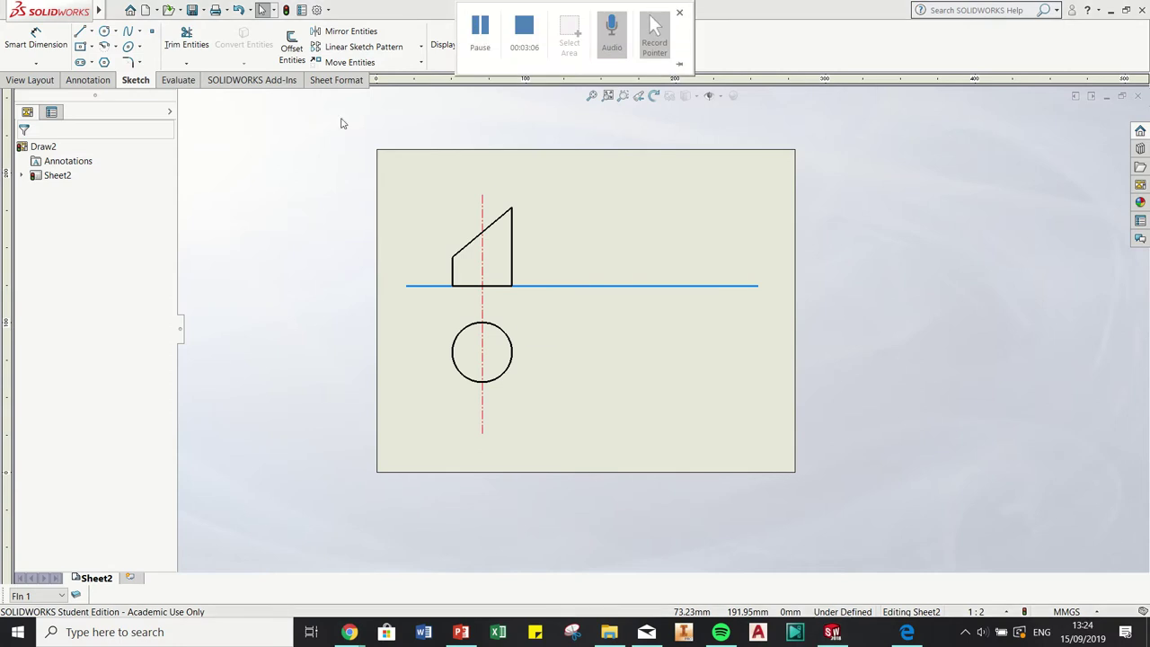
Dimension the circle's centre 75 mm below the blue XY line, and hide that dimension
left_click(36, 42)
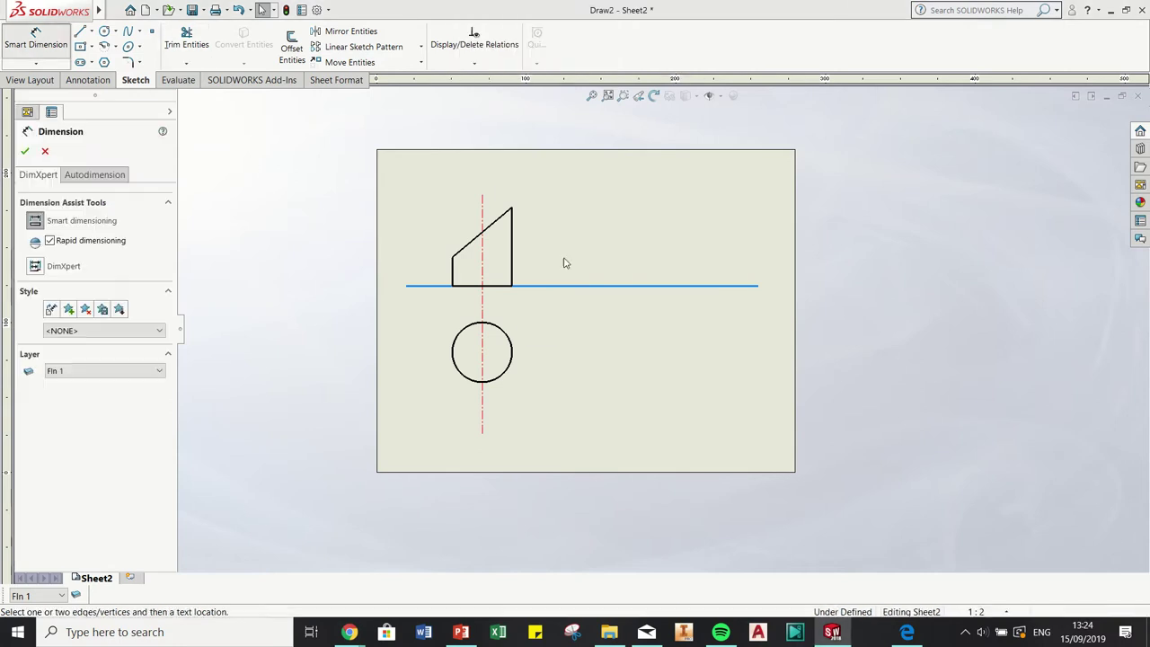
left_click(482, 353)
left_click(486, 286)
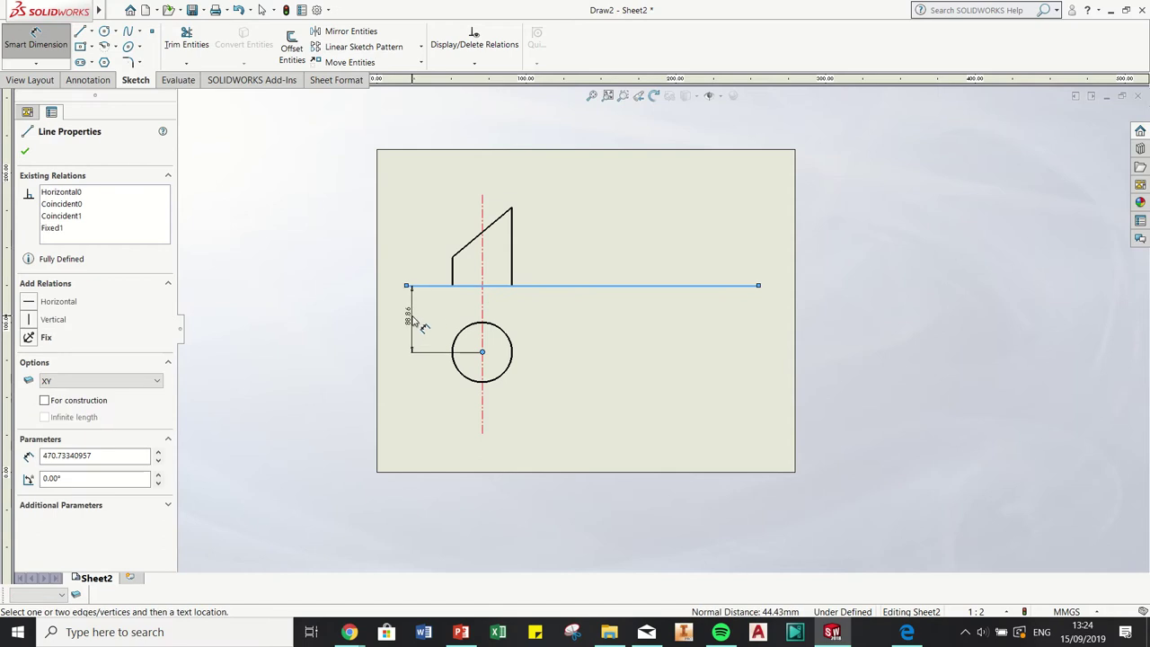
left_click(419, 328)
type("7")
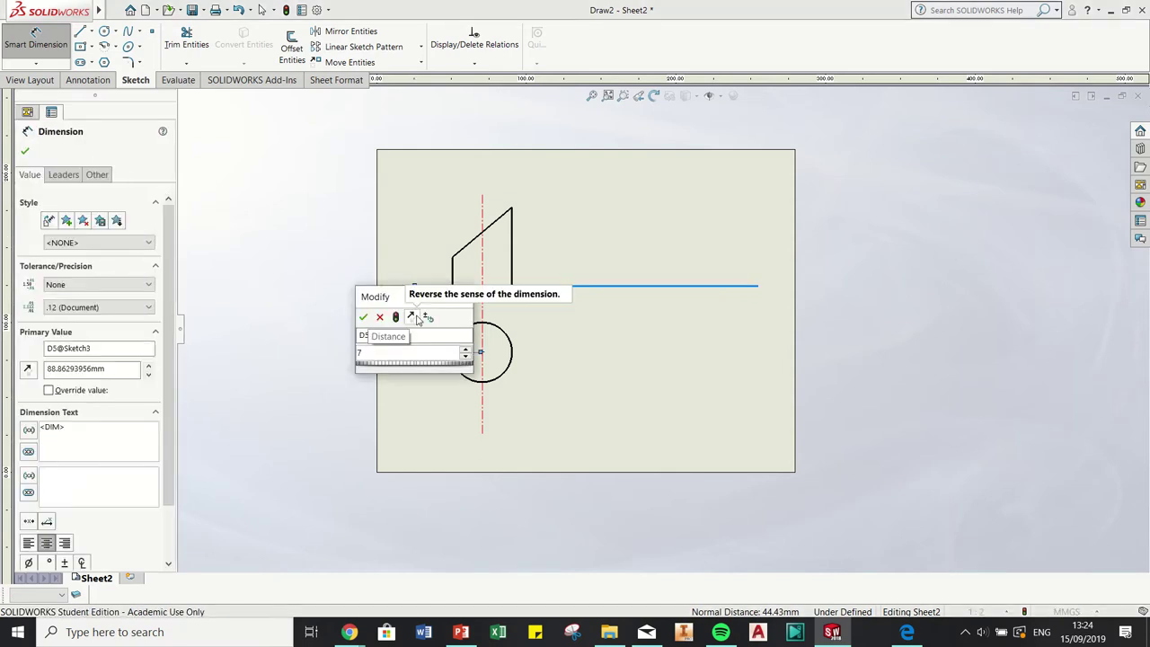
type("5")
key("Return")
key("Escape")
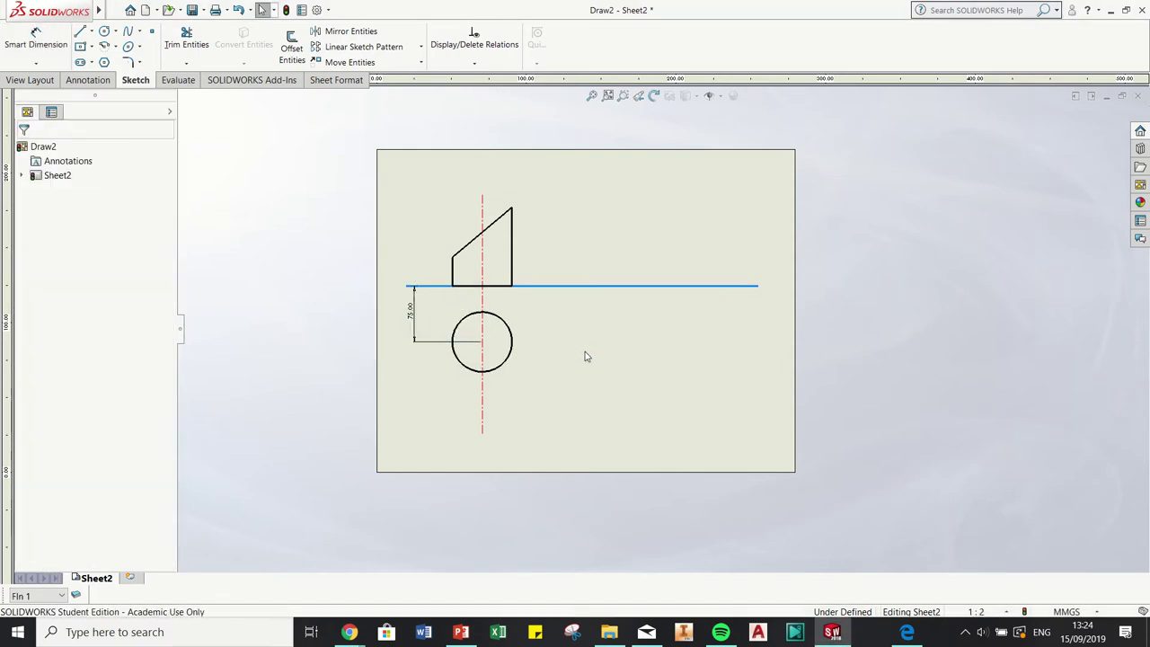
right_click(411, 309)
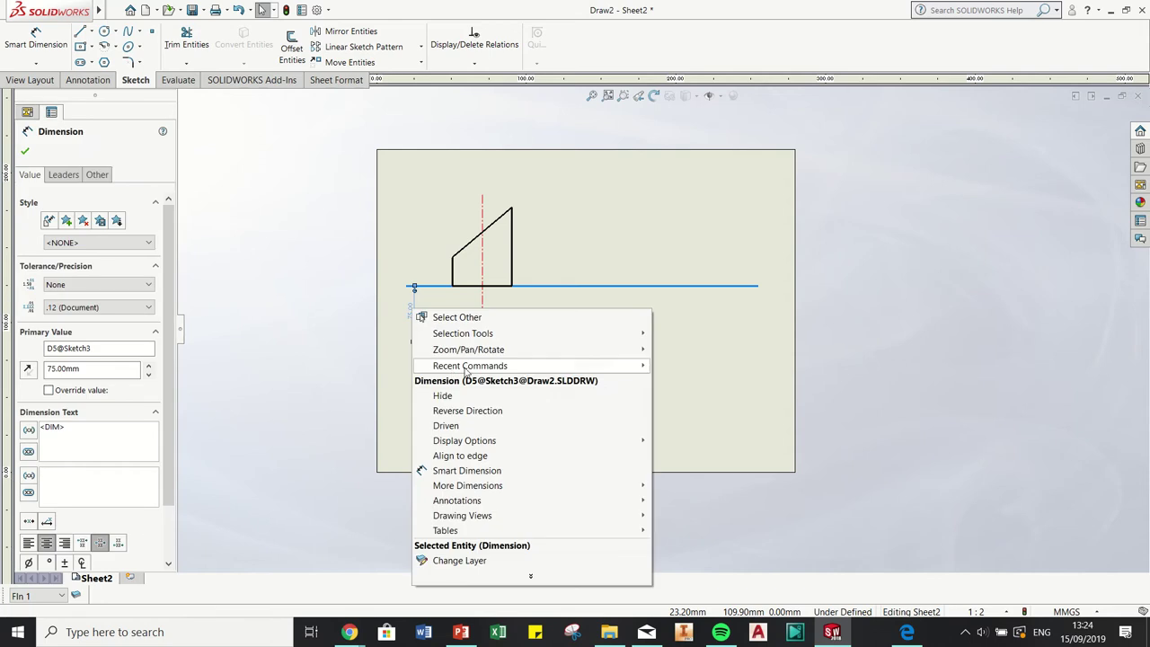
left_click(474, 397)
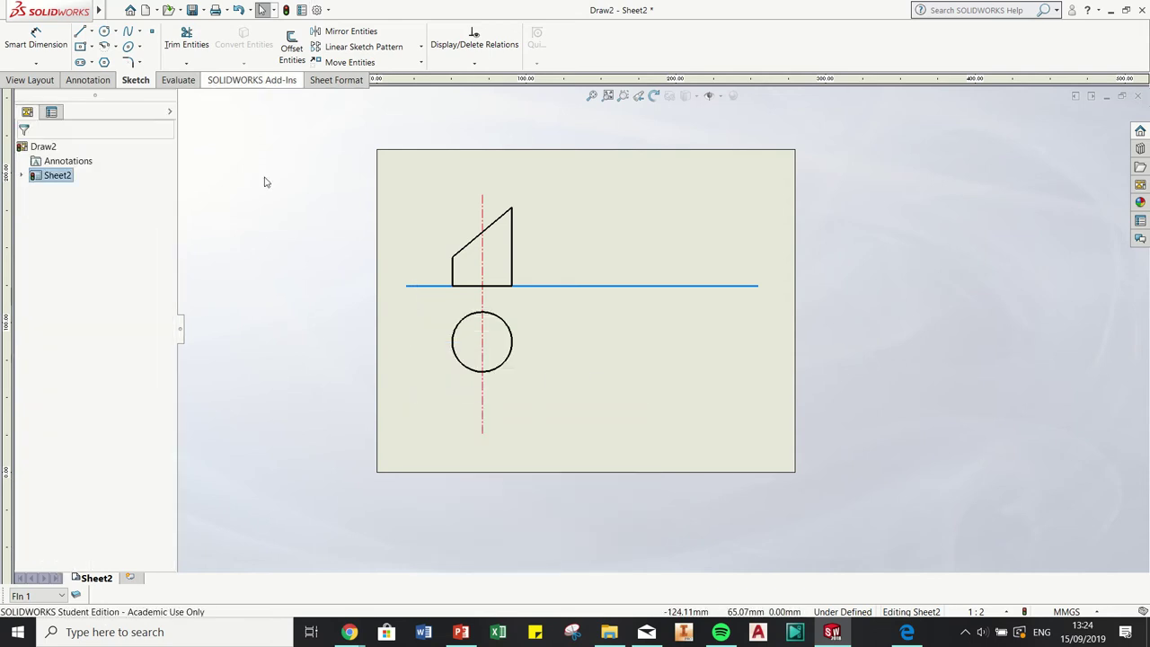
On the Center layer, draw a horizontal line about 142.5 mm long across the circle, slightly above its centre
left_click(80, 30)
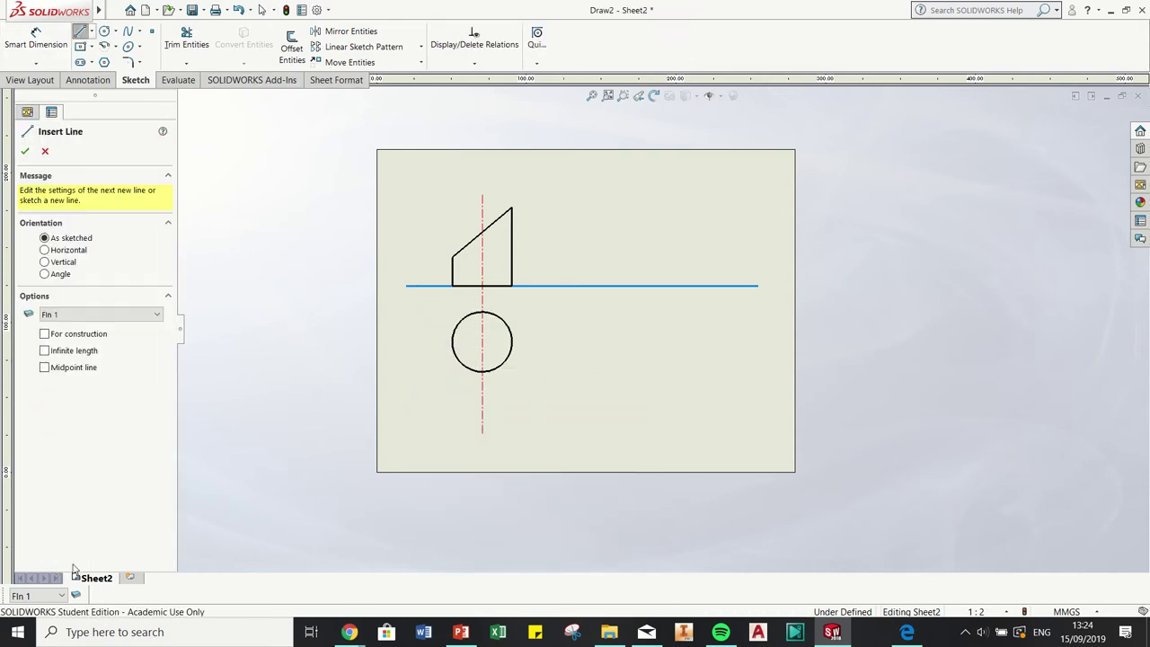
left_click(60, 595)
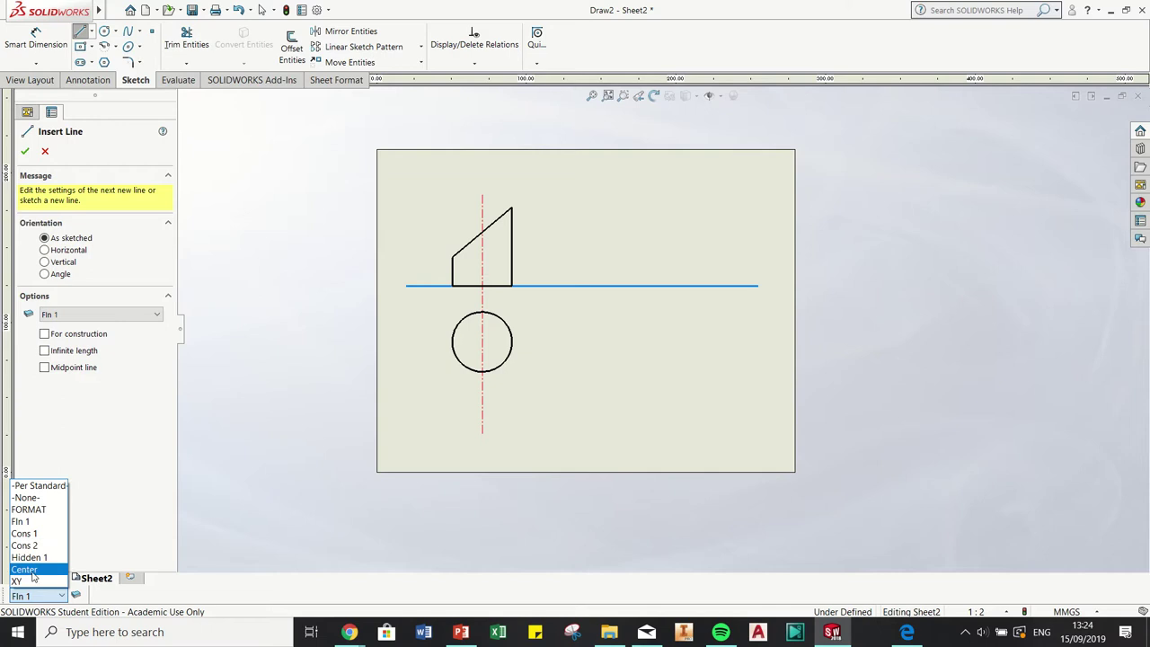
left_click(24, 569)
left_click(432, 337)
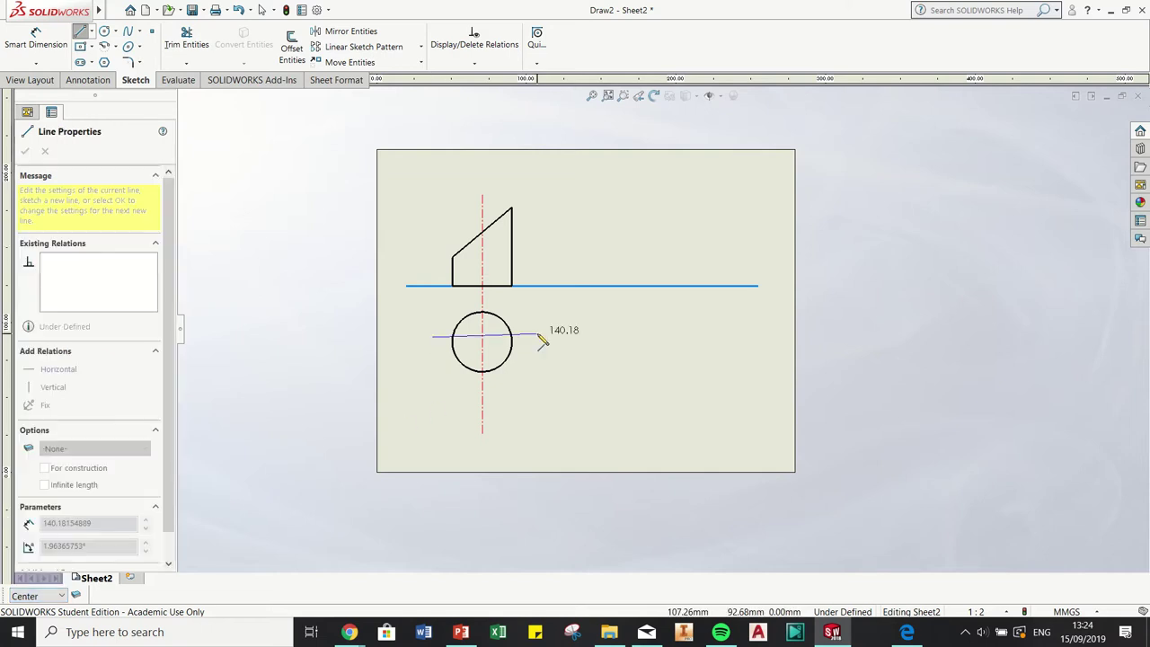
left_click(539, 336)
key("Escape")
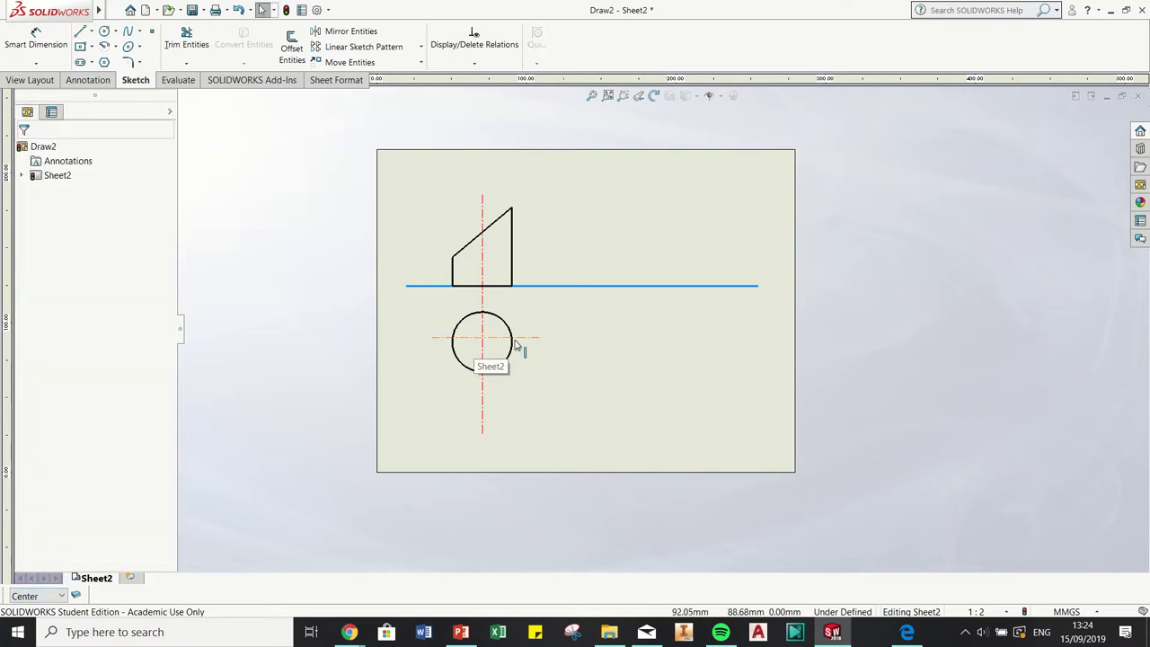
left_click(522, 337)
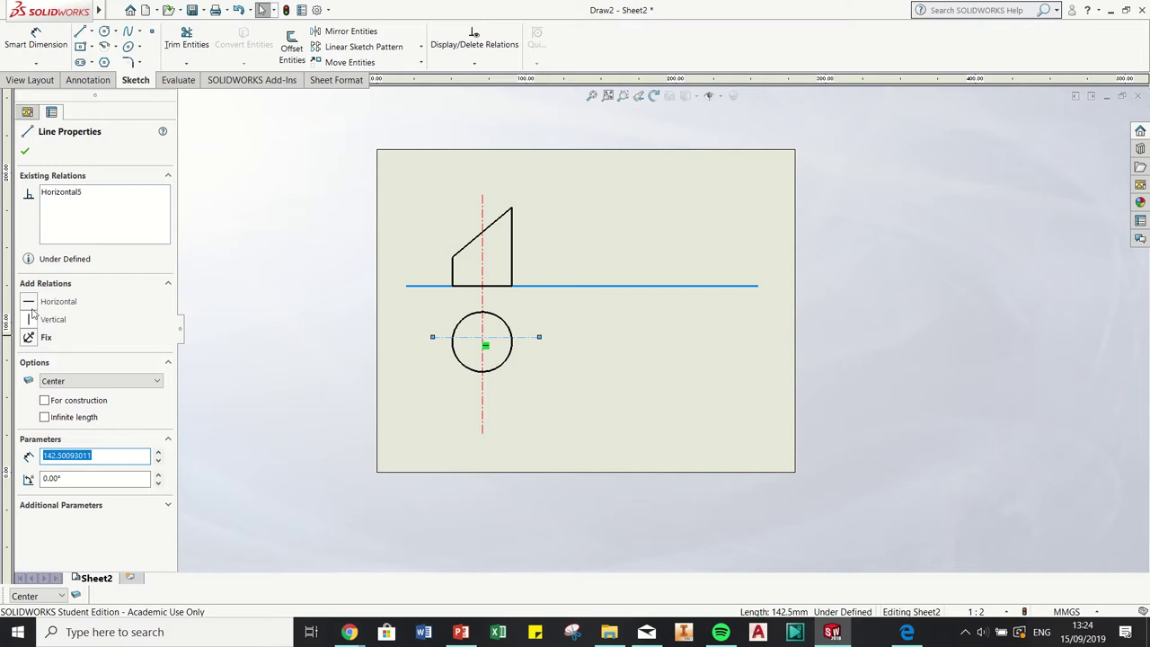
left_click(30, 306)
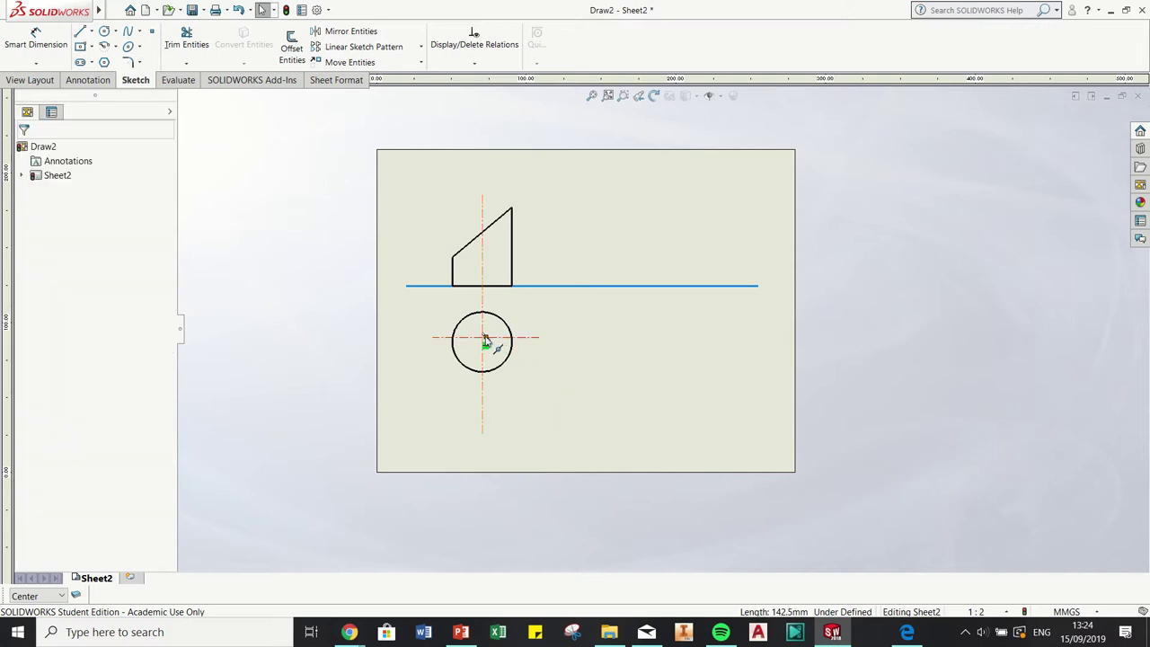
left_click(484, 339)
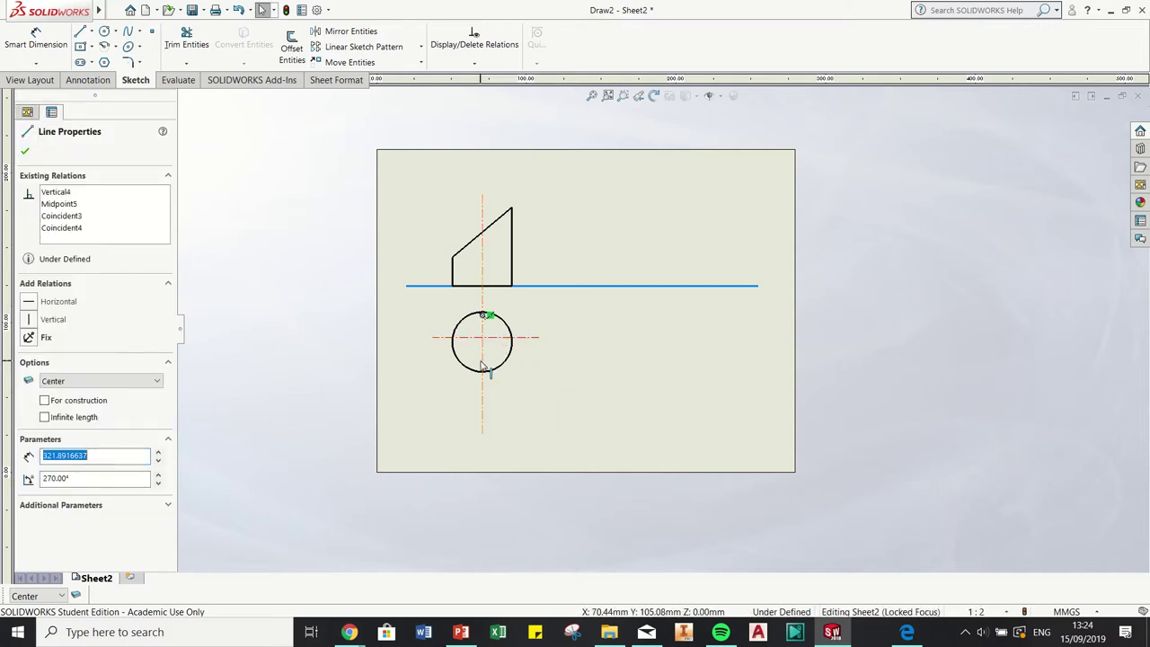
left_click(482, 367, "ctrl")
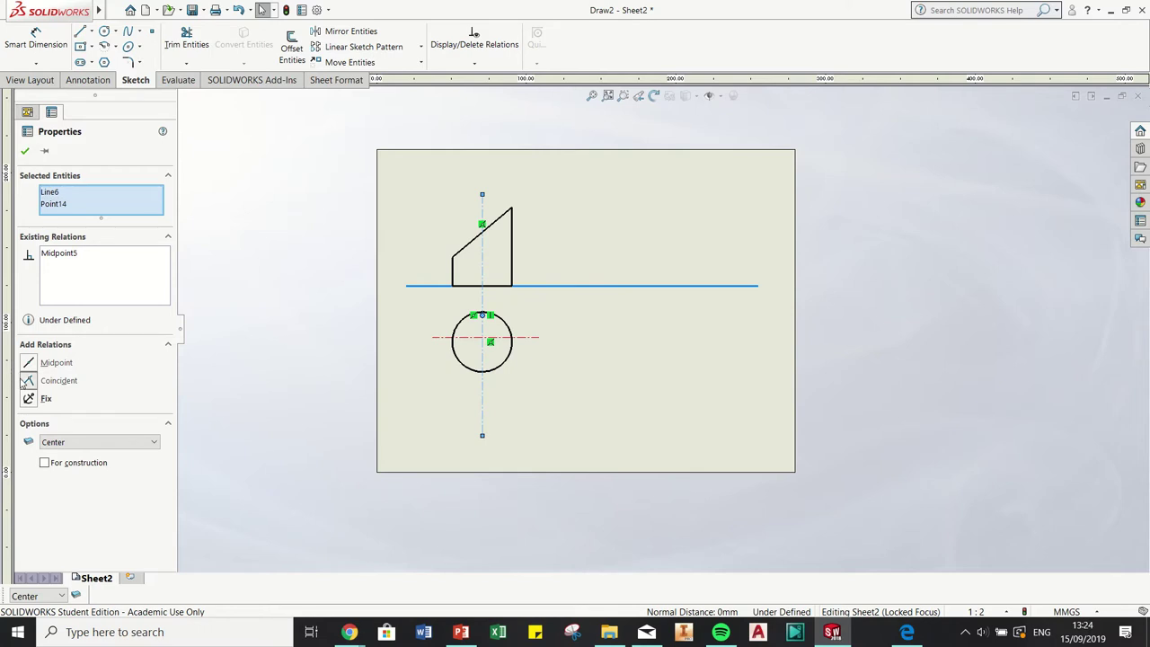
key("Escape")
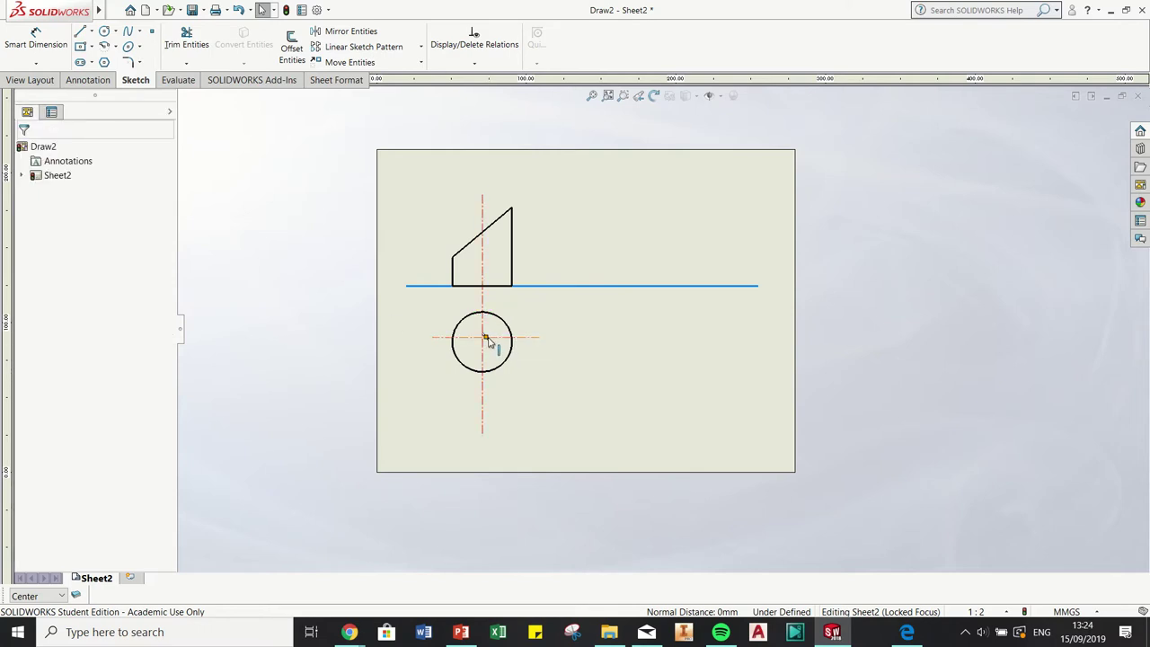
Make the horizontal line's midpoint coincident with the vertical centre line
left_click(485, 337)
left_click(483, 361)
left_click(486, 340, "ctrl")
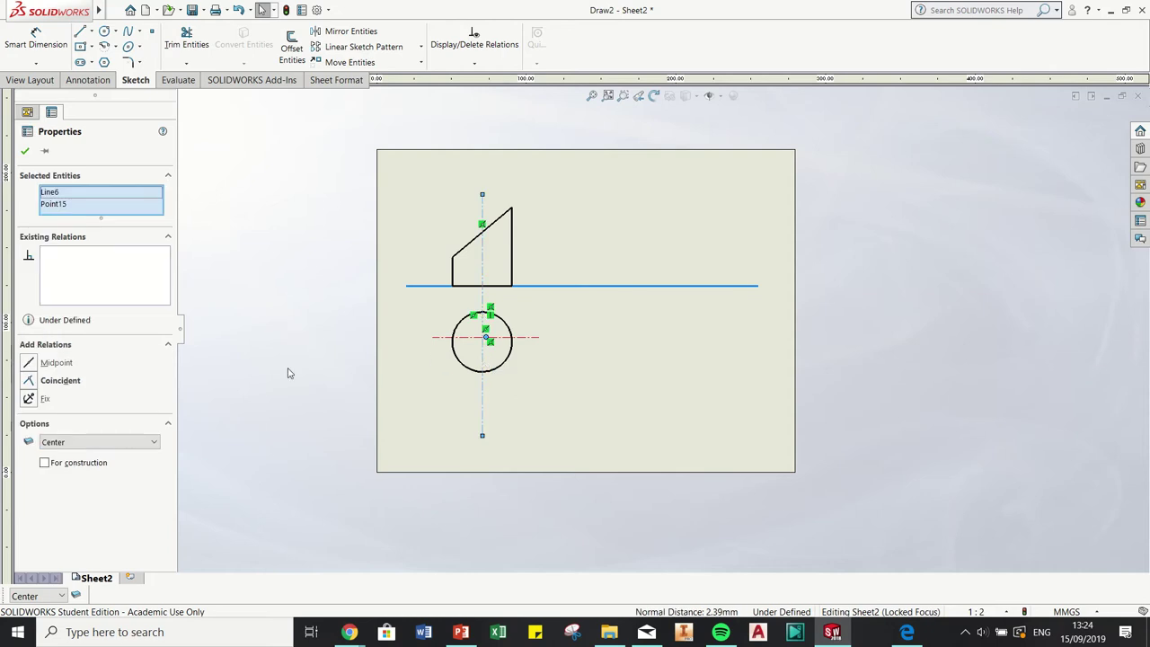
left_click(42, 378)
key("Escape")
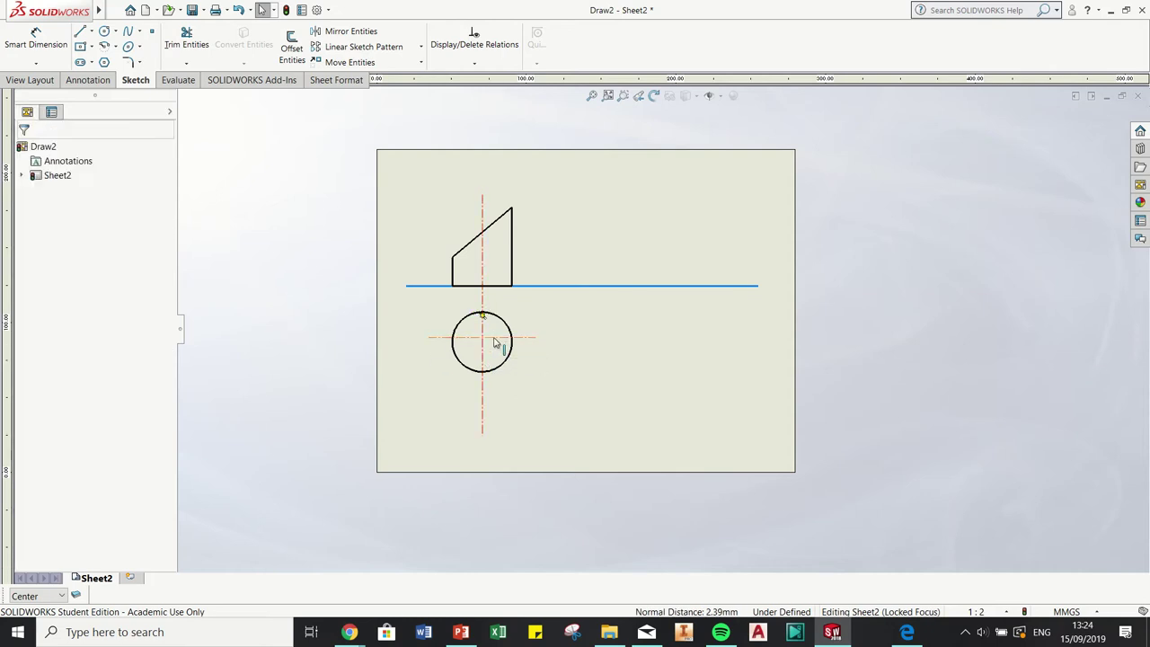
Add a Midpoint relation between the horizontal centre line and the circle's centre point
left_click(493, 337)
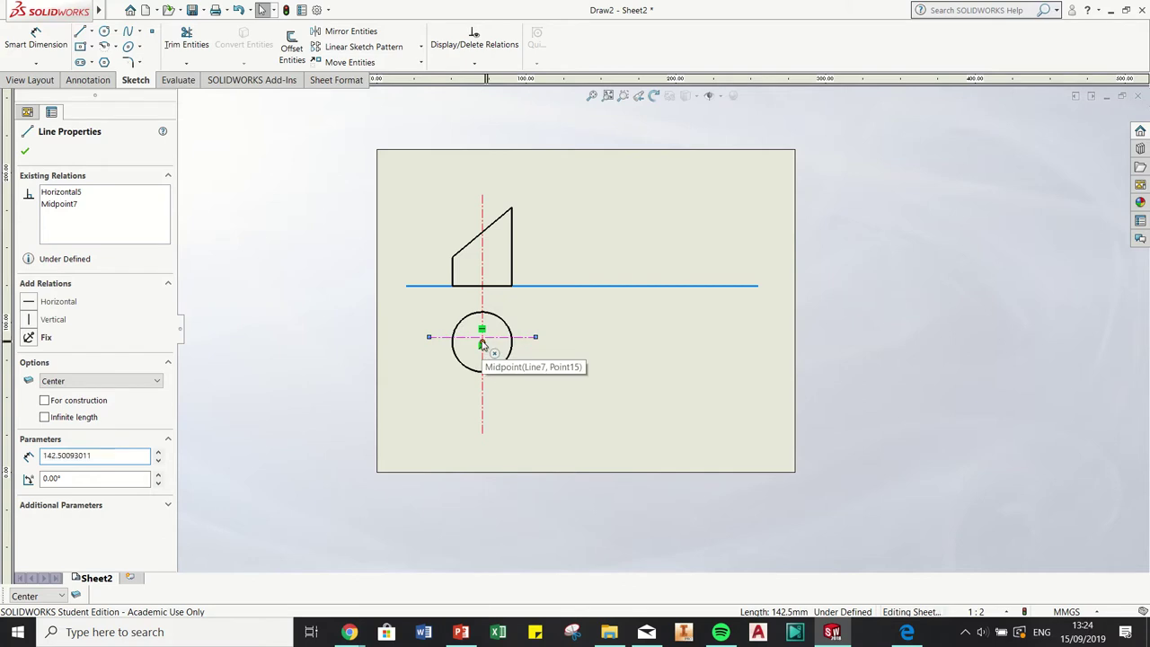
left_click(482, 344, "ctrl")
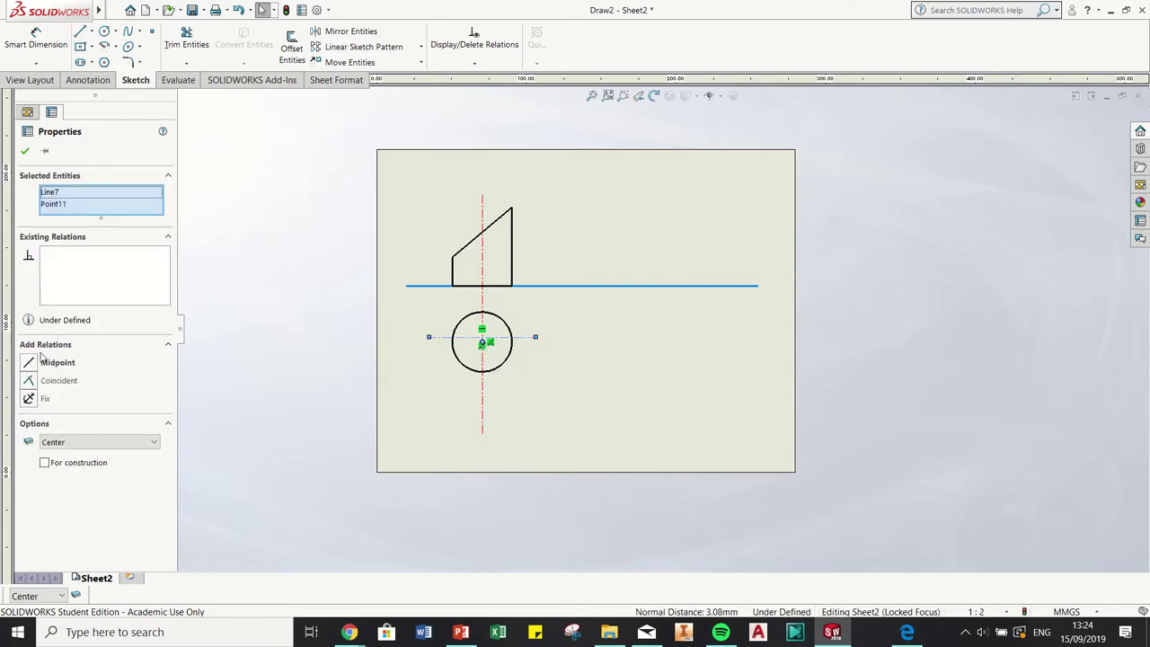
left_click(779, 418)
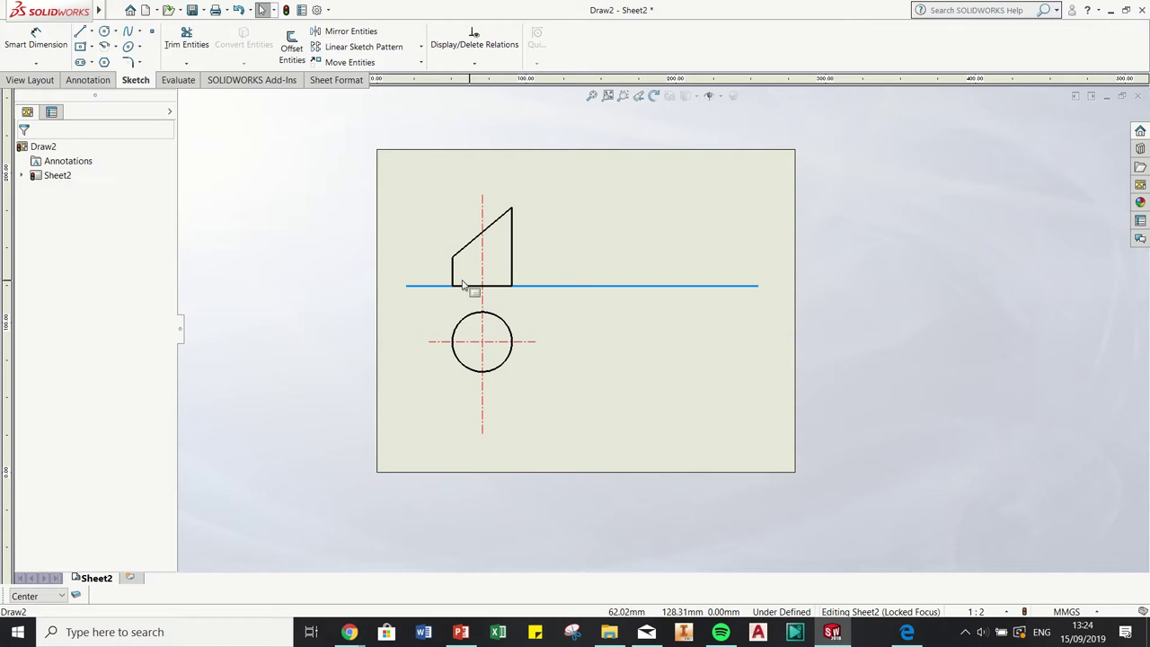
On layer Cons 1, draw a 40 mm line from the circle's centre to its upper-right edge, at about 23° to the horizontal
left_click(92, 33)
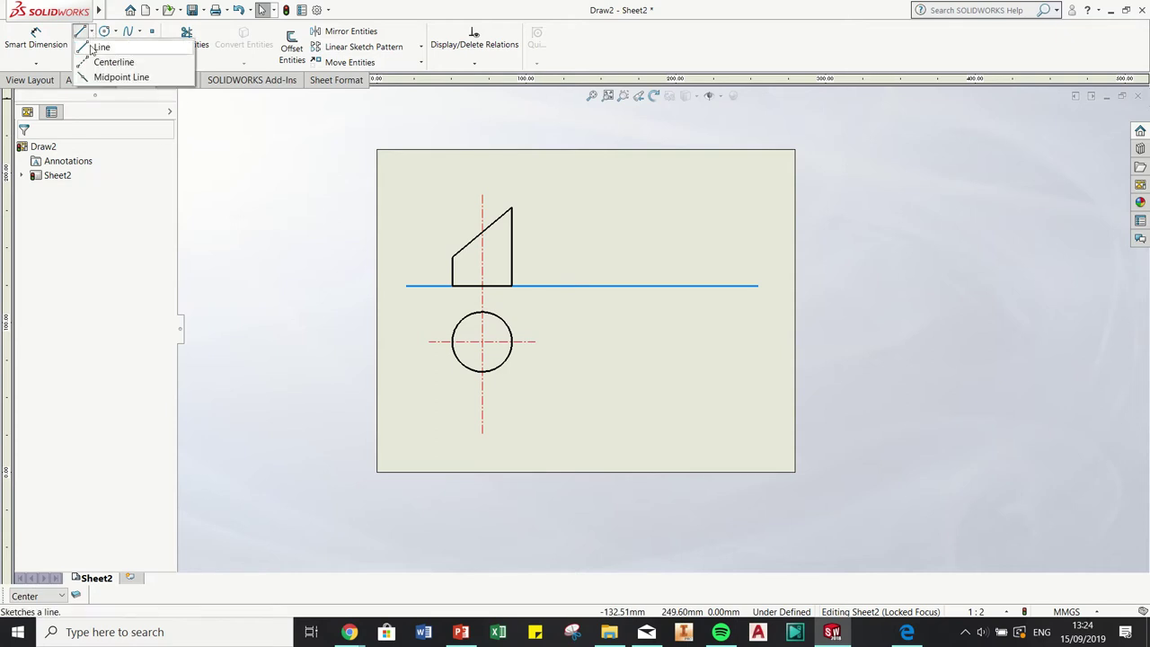
left_click(40, 596)
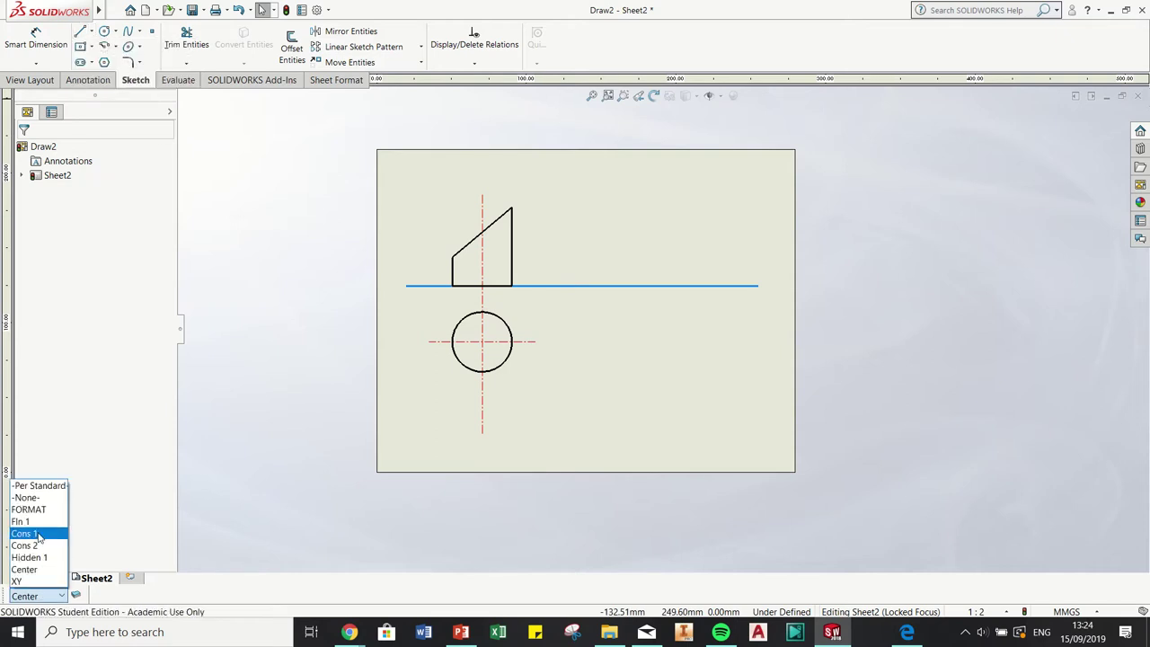
left_click(39, 534)
left_click(80, 31)
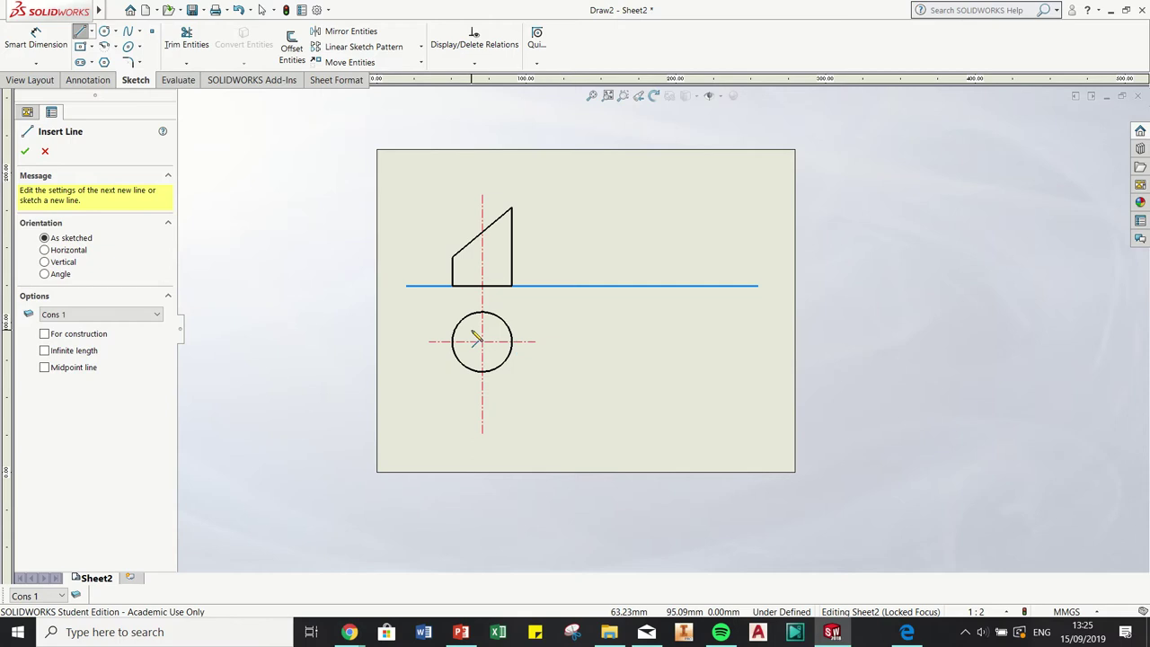
scroll(483, 344, "down", 5)
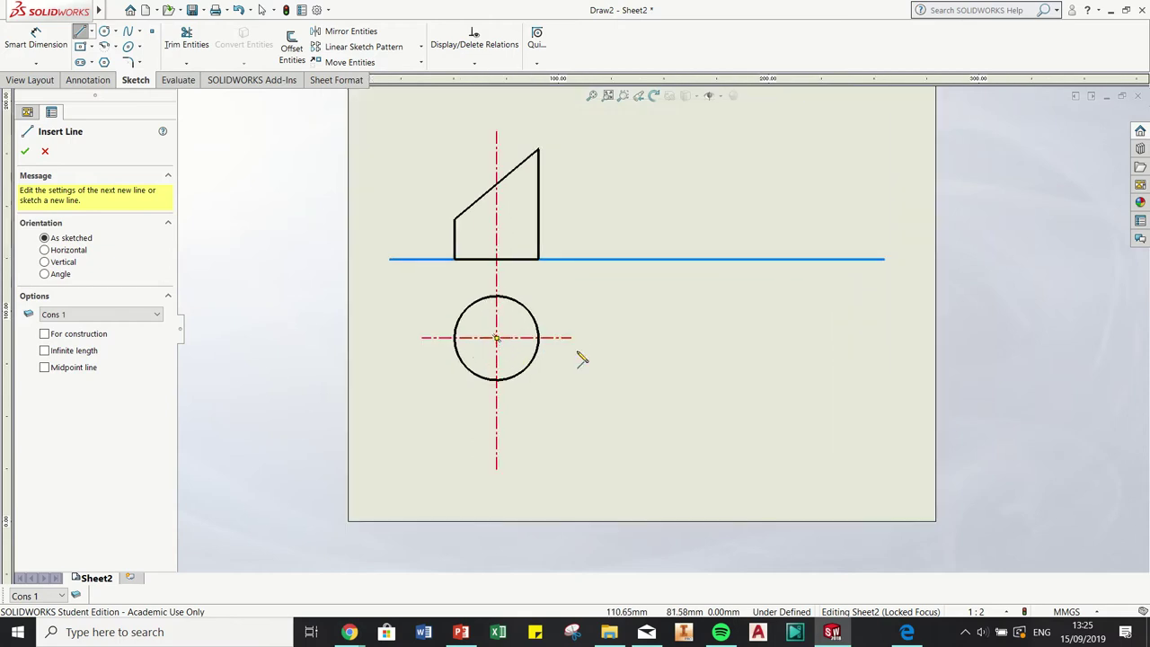
middle_click_drag(530, 409, 464, 433)
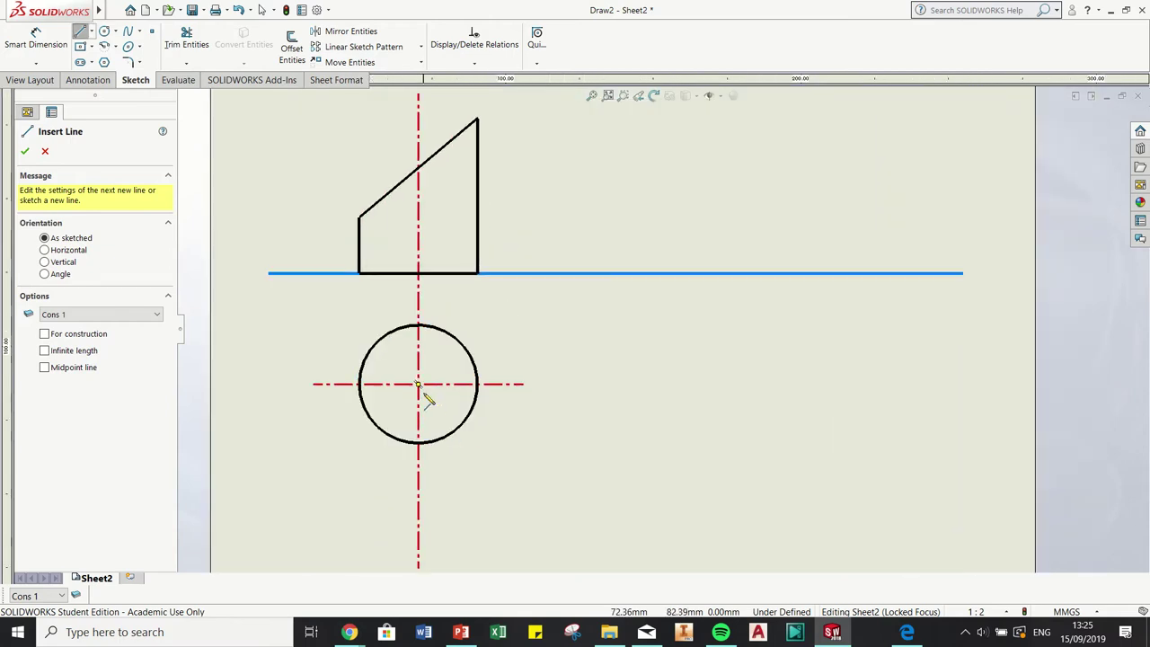
left_click(418, 385)
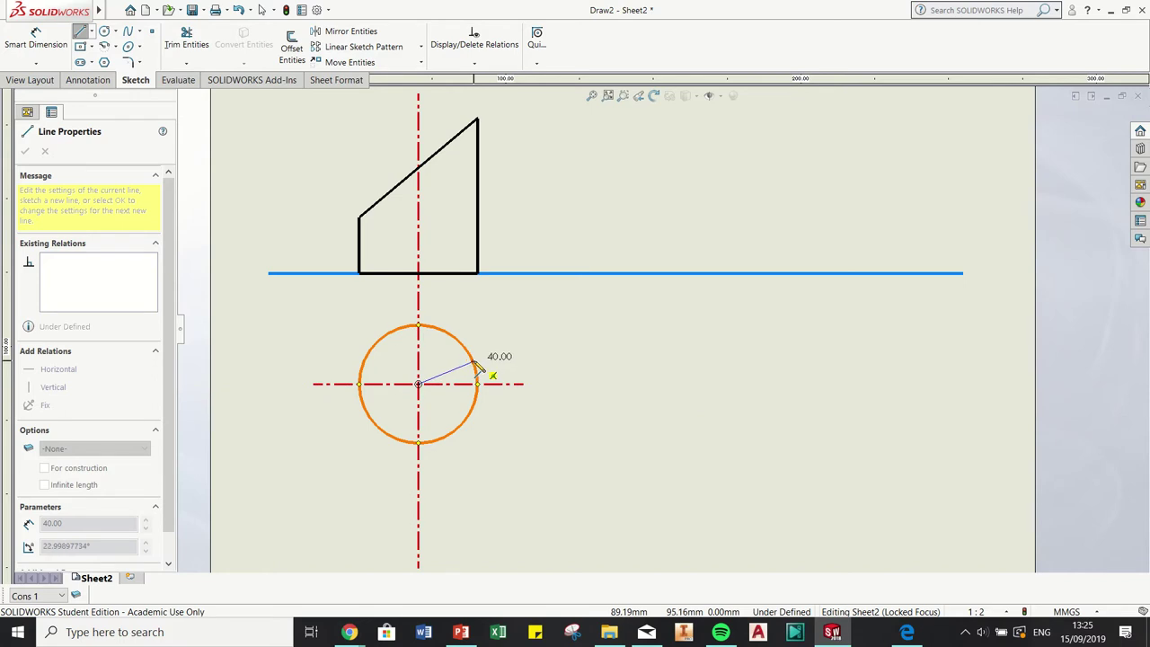
left_click(475, 365)
key("Escape")
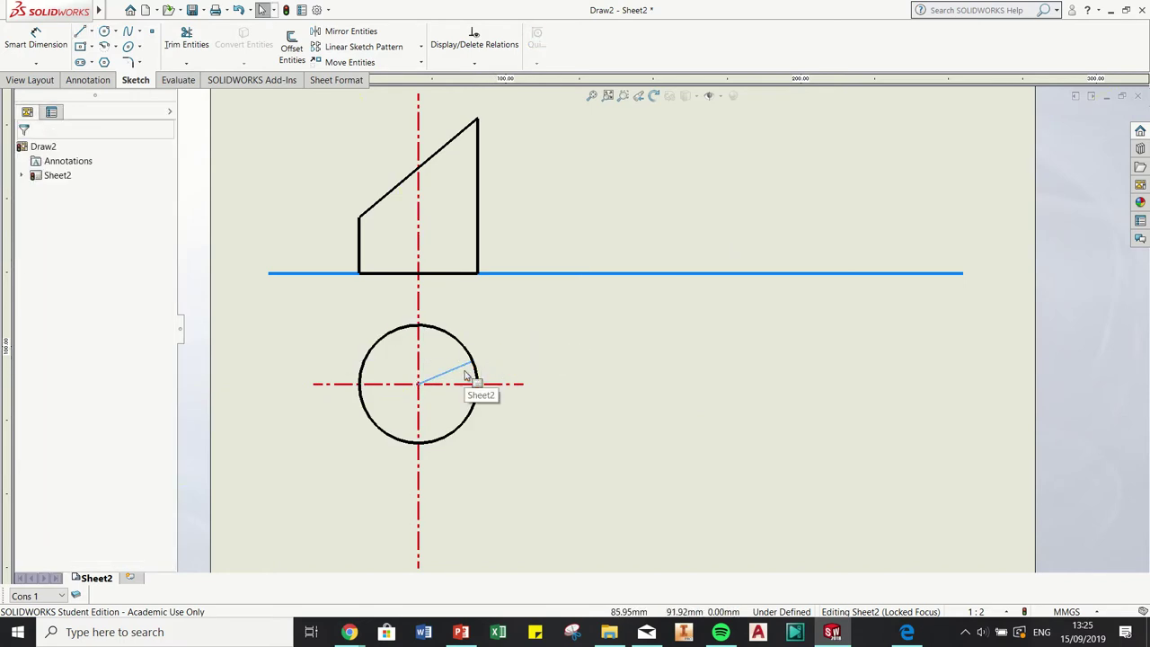
Draw three more radial lines from the circle's centre to its upper half, one in the upper-right quadrant and two in the upper-left
key("l")
left_click(418, 384)
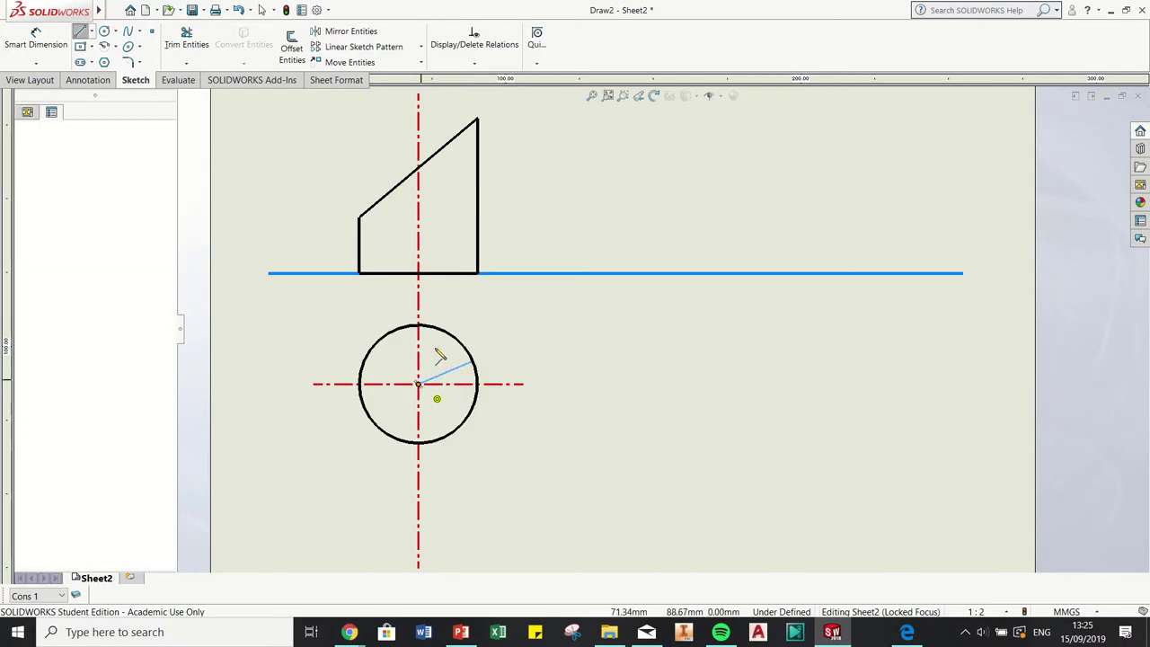
left_click(449, 334)
key("Escape")
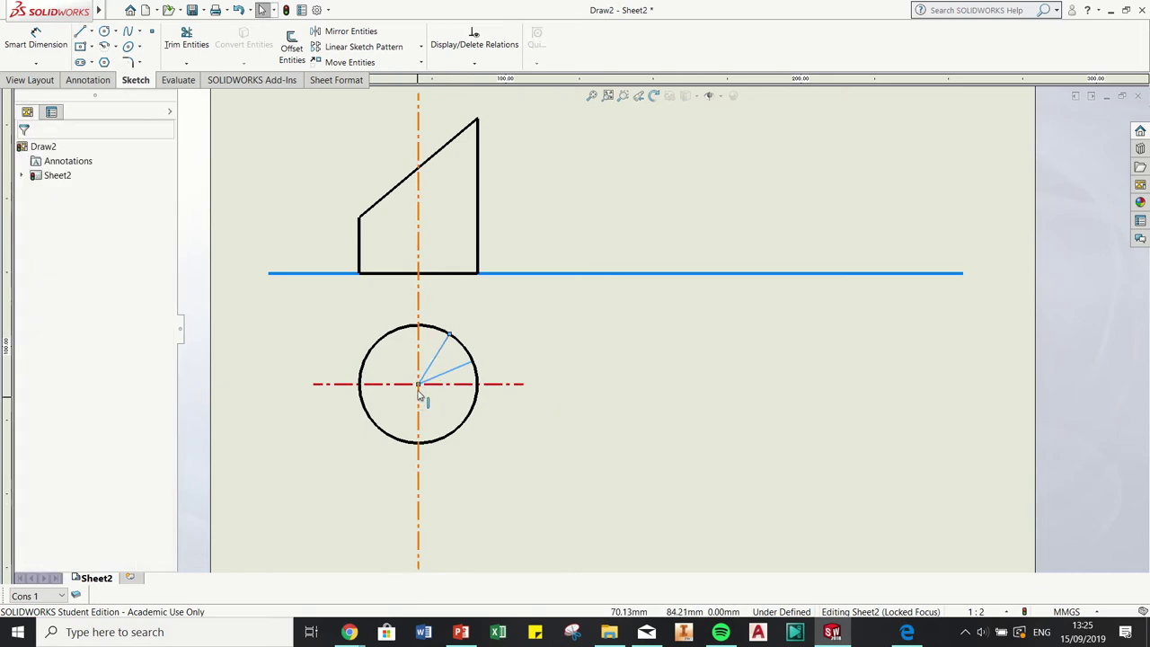
key("l")
left_click(418, 384)
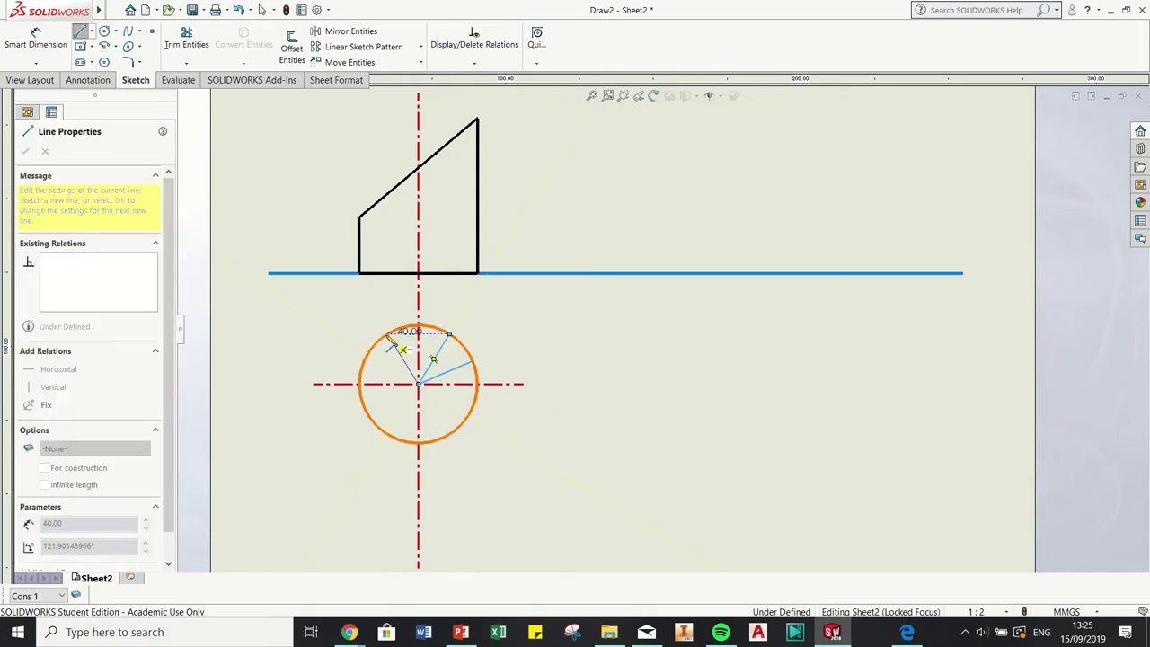
double_click(387, 334)
key("Escape")
key("l")
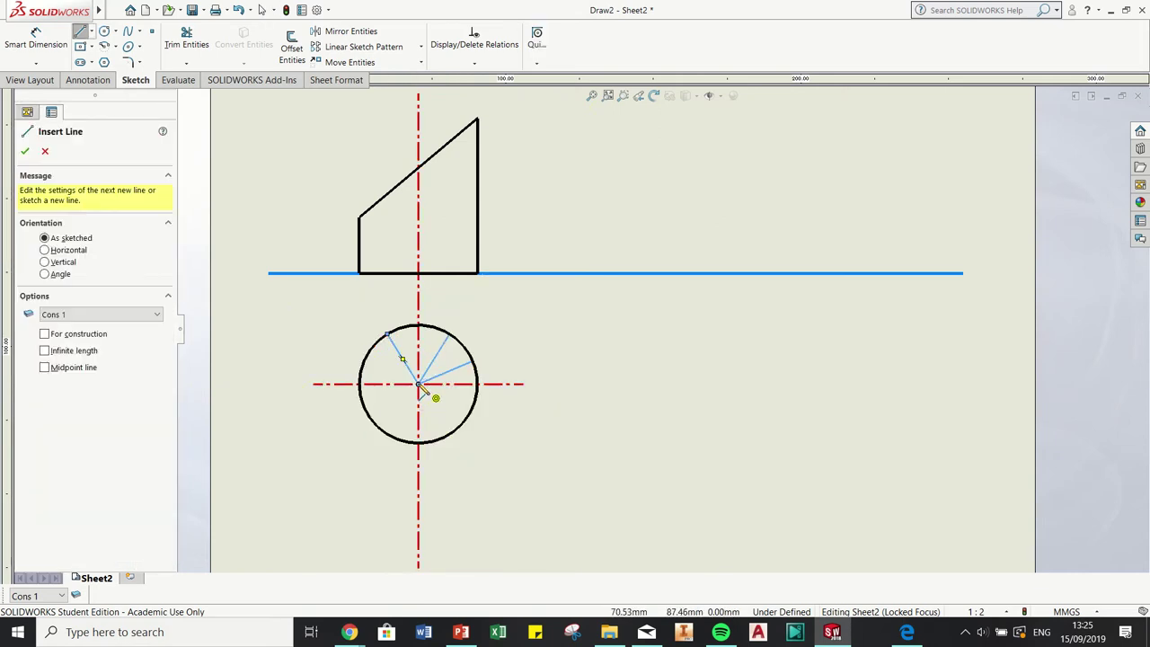
left_click(418, 385)
double_click(364, 368)
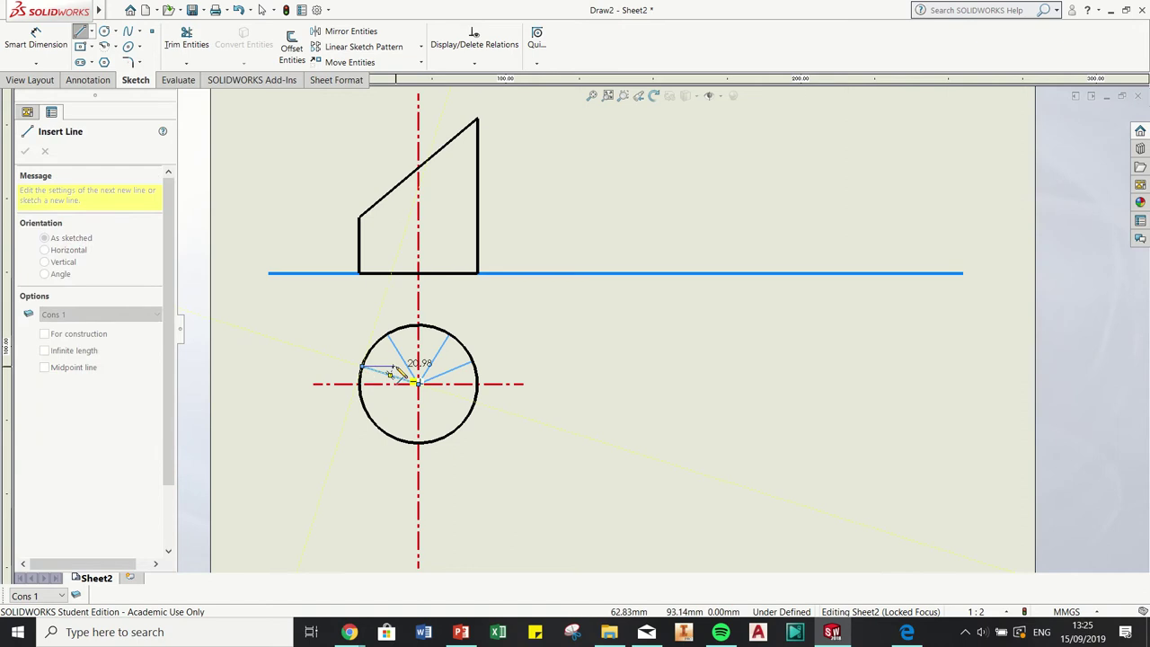
key("Escape")
Dimension the angle between the lower-left radial line and the horizontal centre line as 30°
key("d")
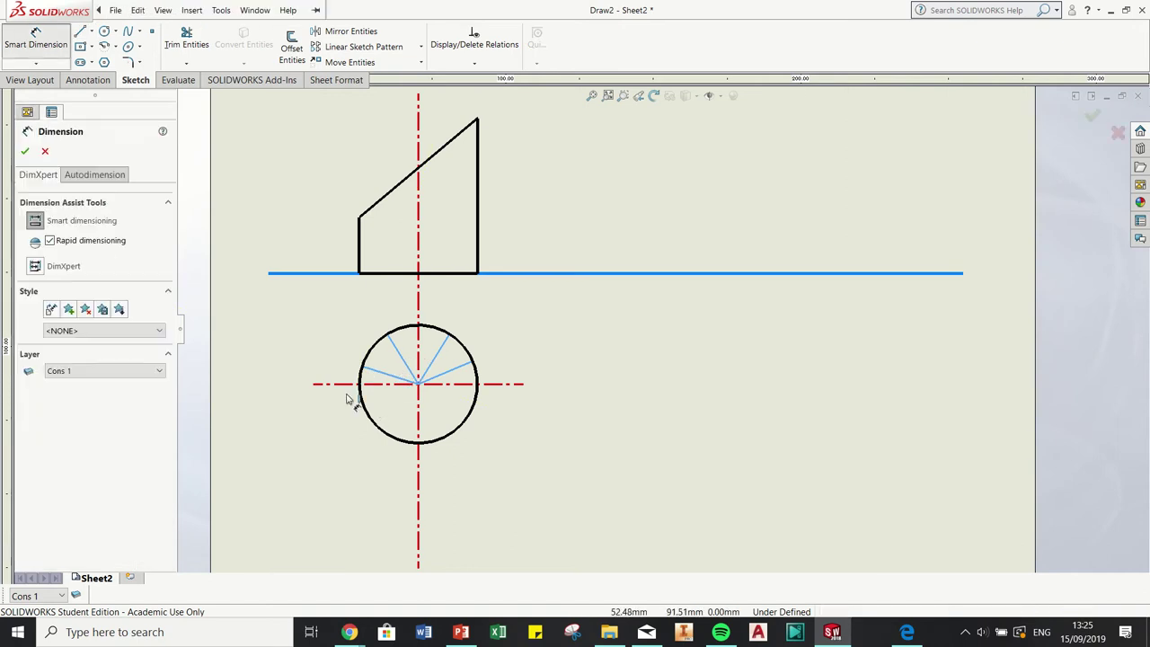
left_click(370, 372)
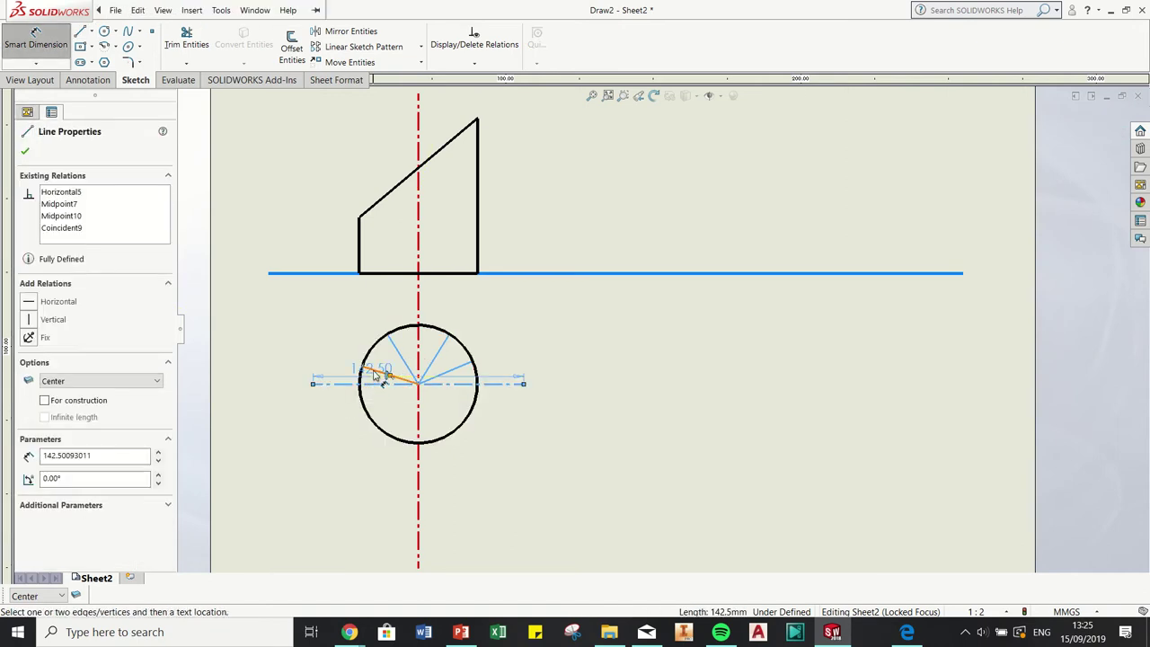
left_click(351, 384)
left_click(333, 367)
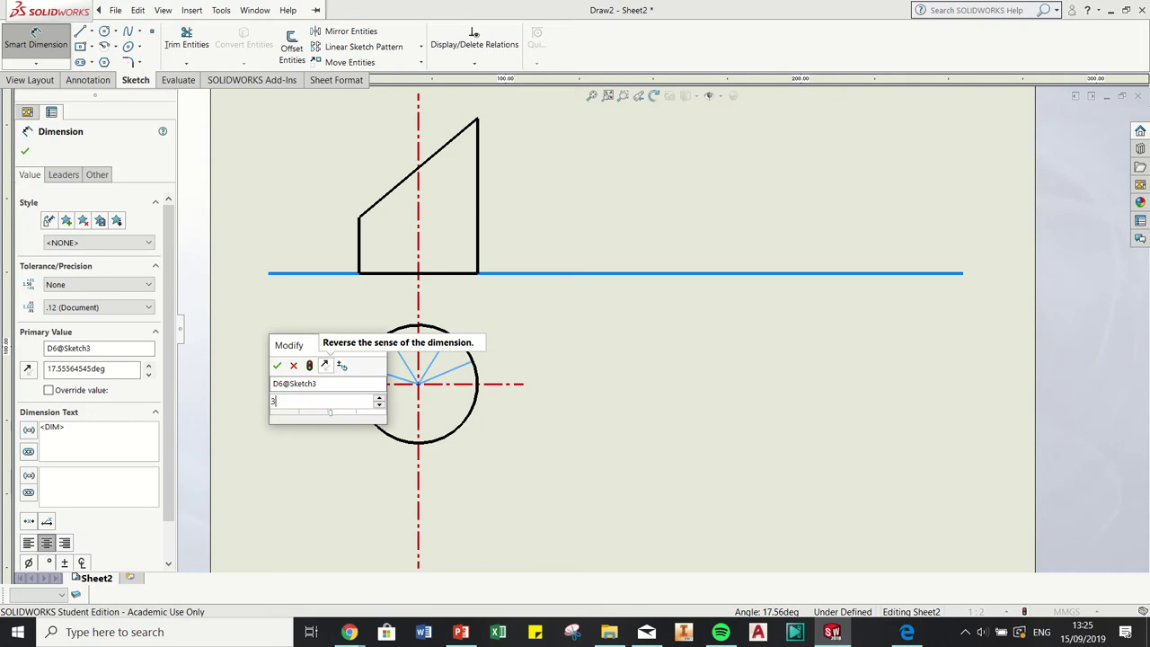
key("Return")
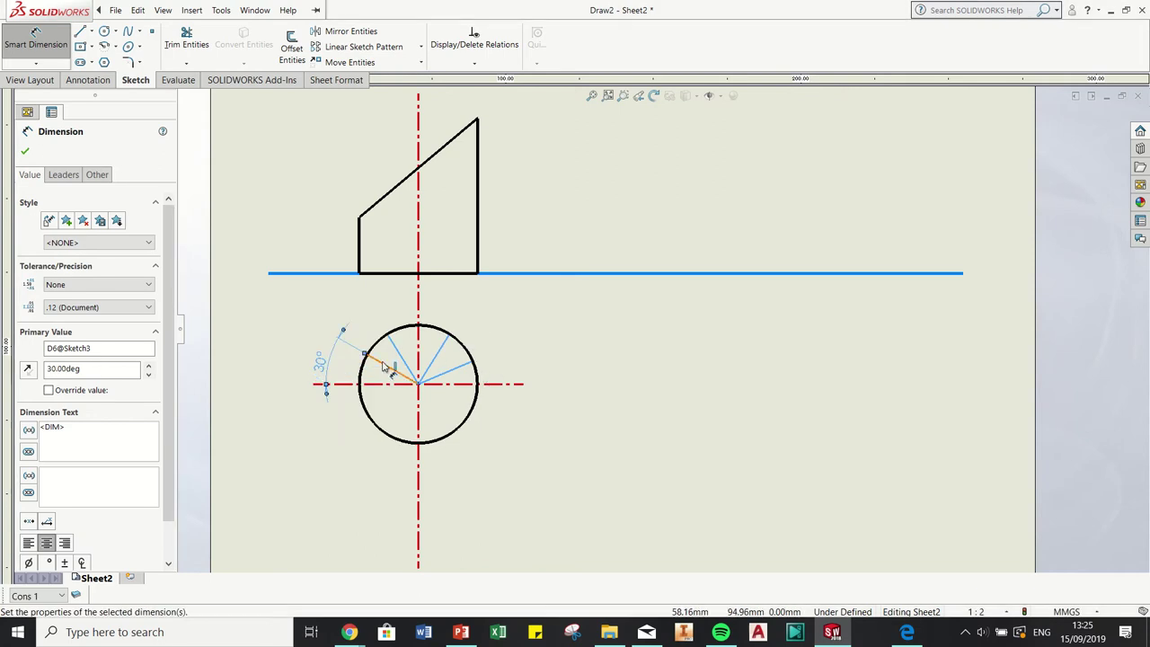
Dimension the angle between the two radial lines in the circle's upper-left quadrant as 30°
left_click(383, 367)
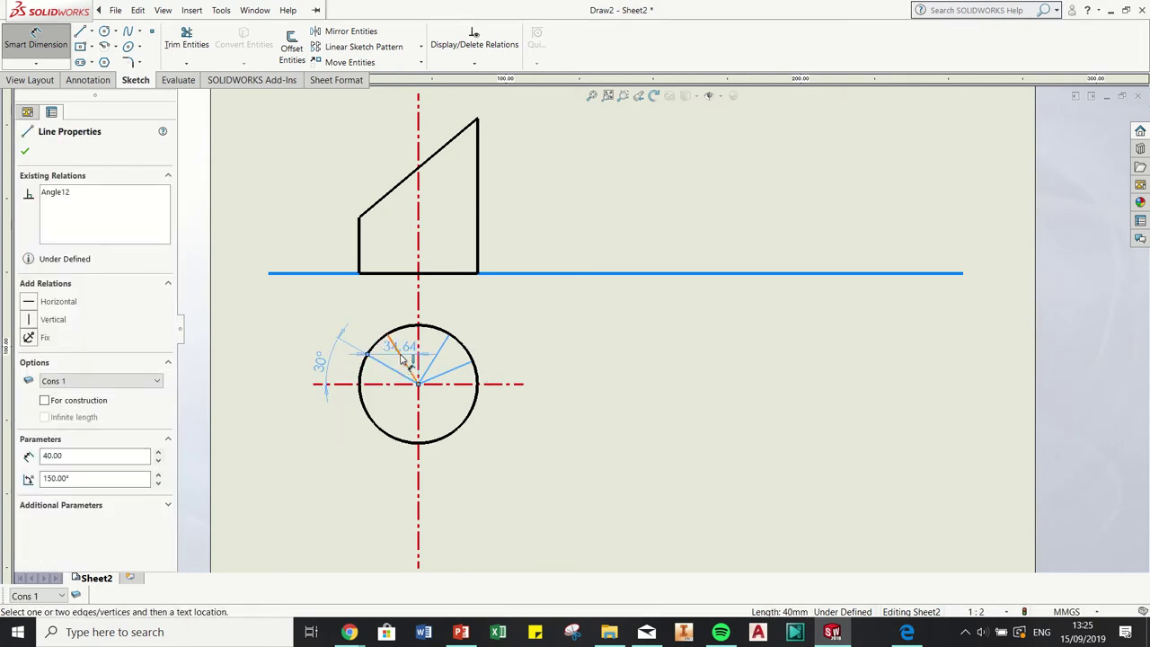
left_click(344, 384)
left_click(341, 387)
type("3")
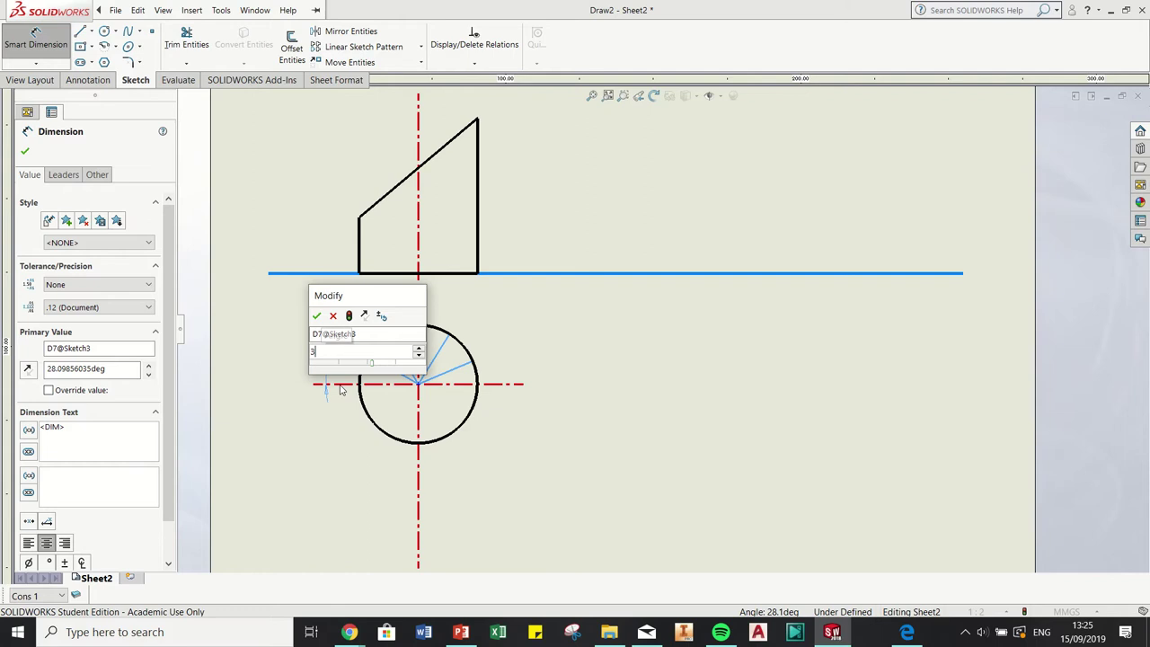
type("0")
key("Return")
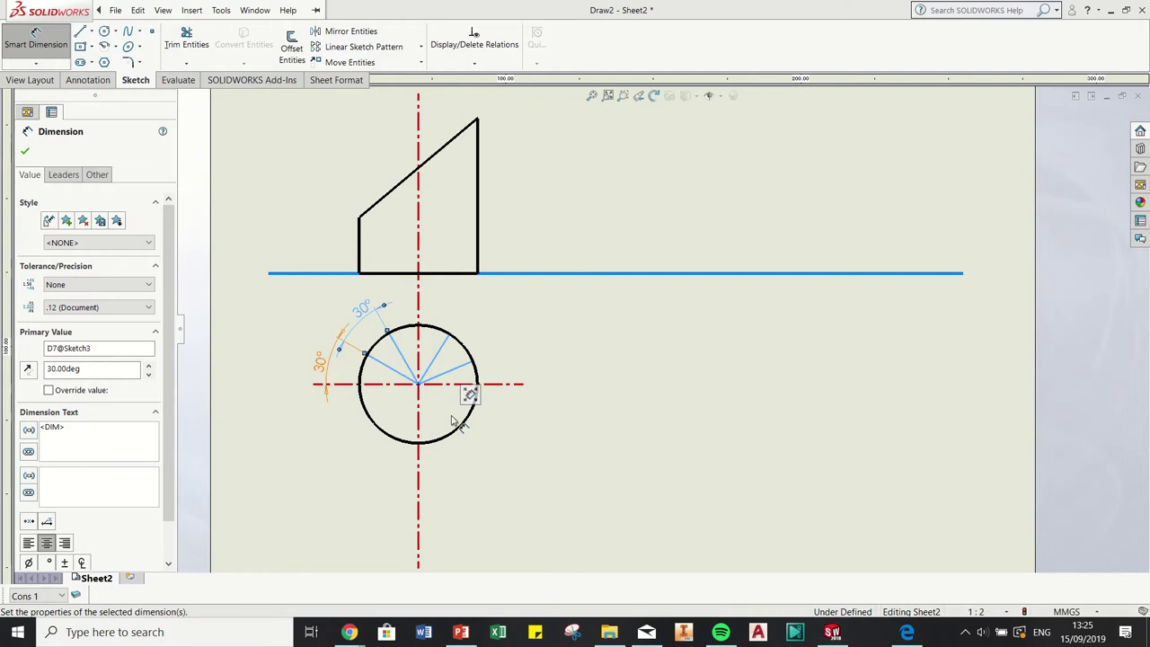
Dimension the angle between the vertical centre line and the nearest radial line in the upper-right quadrant as 30°
left_click(427, 372)
left_click(417, 352)
left_click(437, 313)
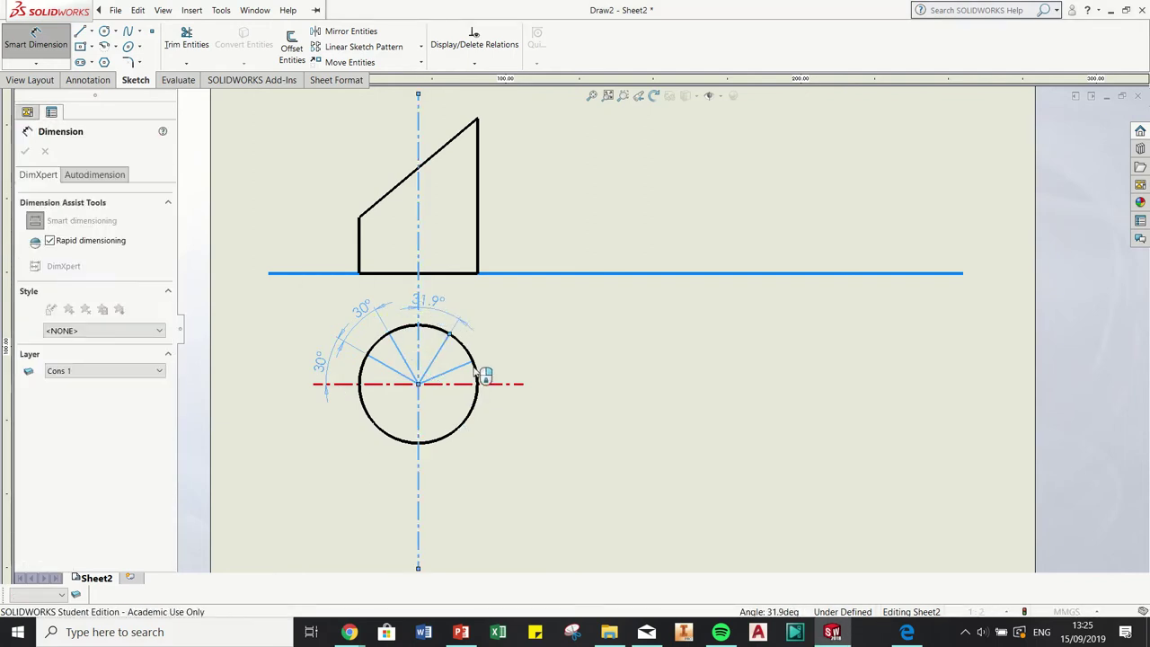
type("30")
key("Return")
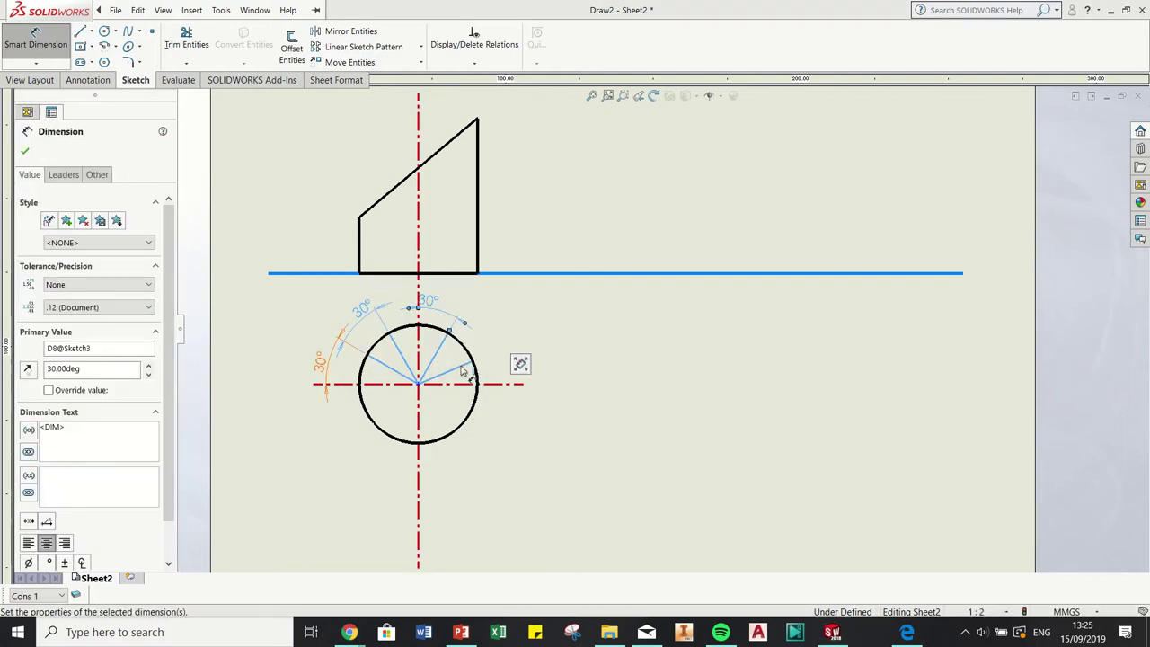
Dimension the angle between the two radial lines in the circle's upper-right quadrant as 30°
left_click(442, 345)
left_click(488, 335)
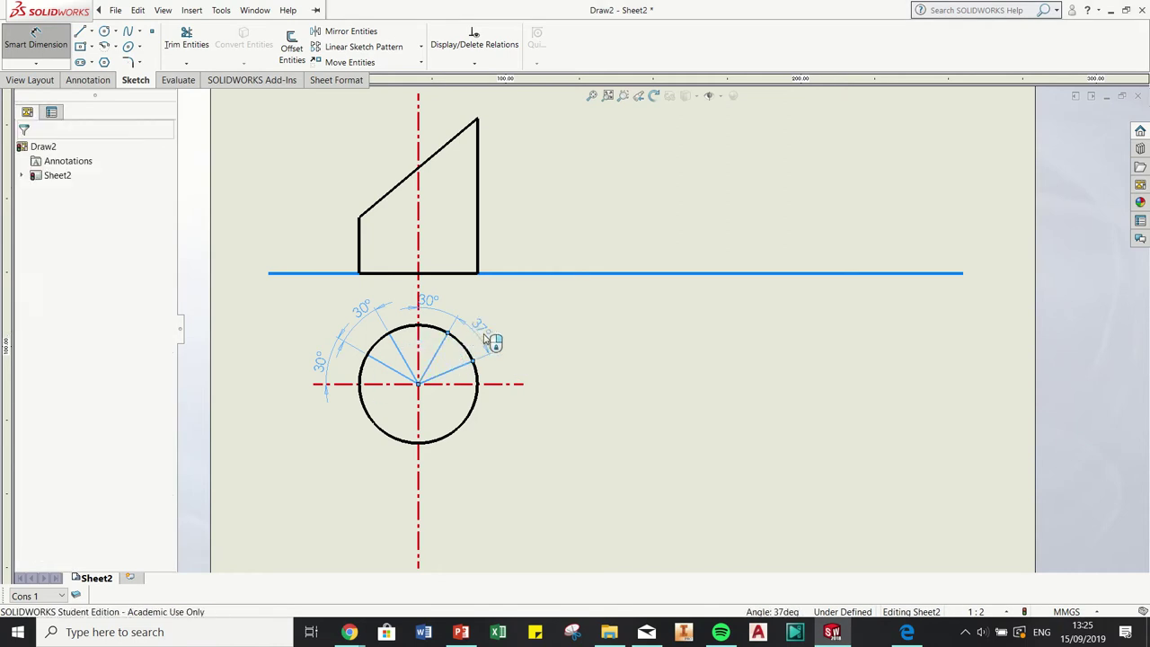
type("30")
key("Return")
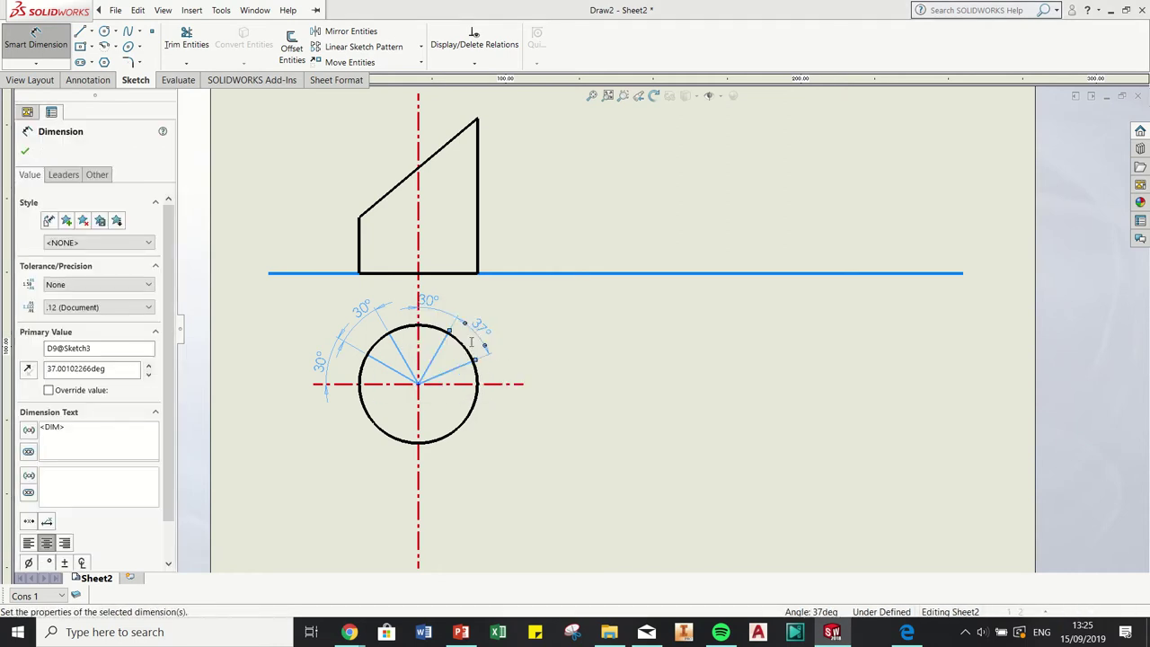
key("Escape")
Hide all four 30° angle dimensions around the plan circle
right_click(480, 334)
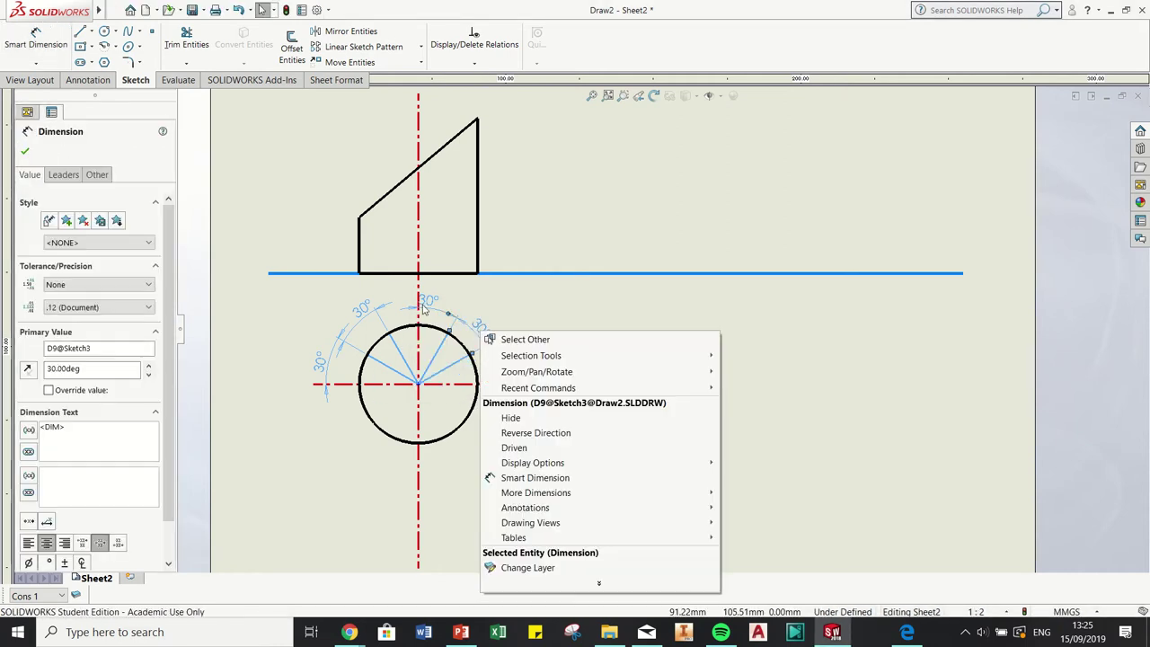
left_click(508, 418)
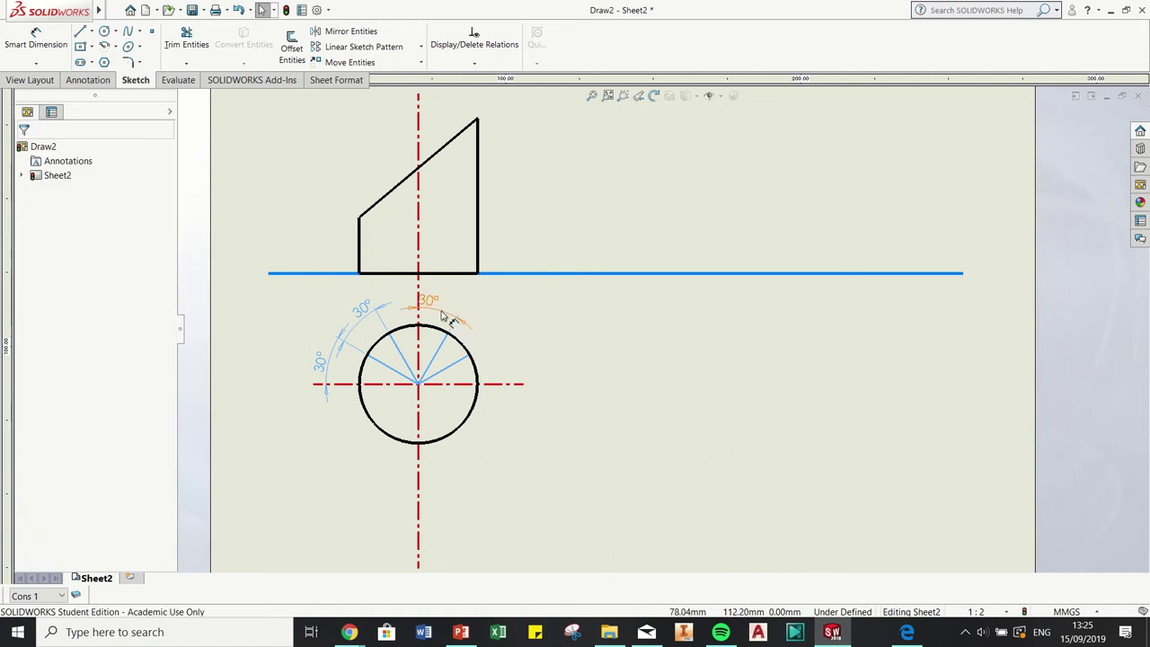
right_click(442, 313)
left_click(472, 398)
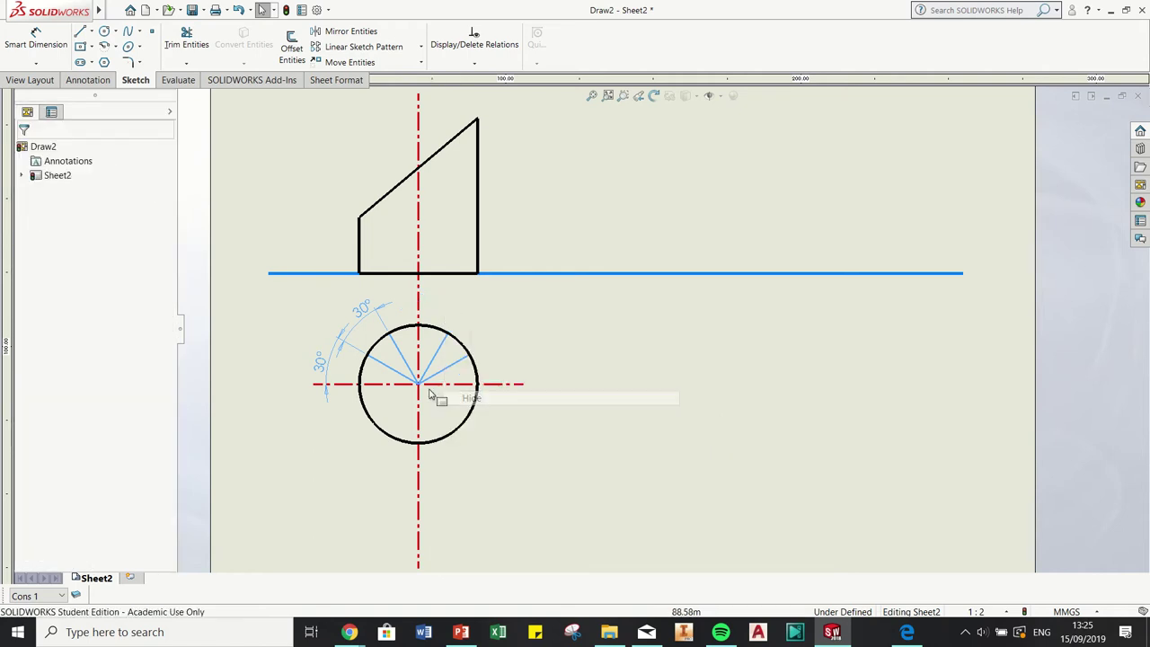
left_click(335, 325)
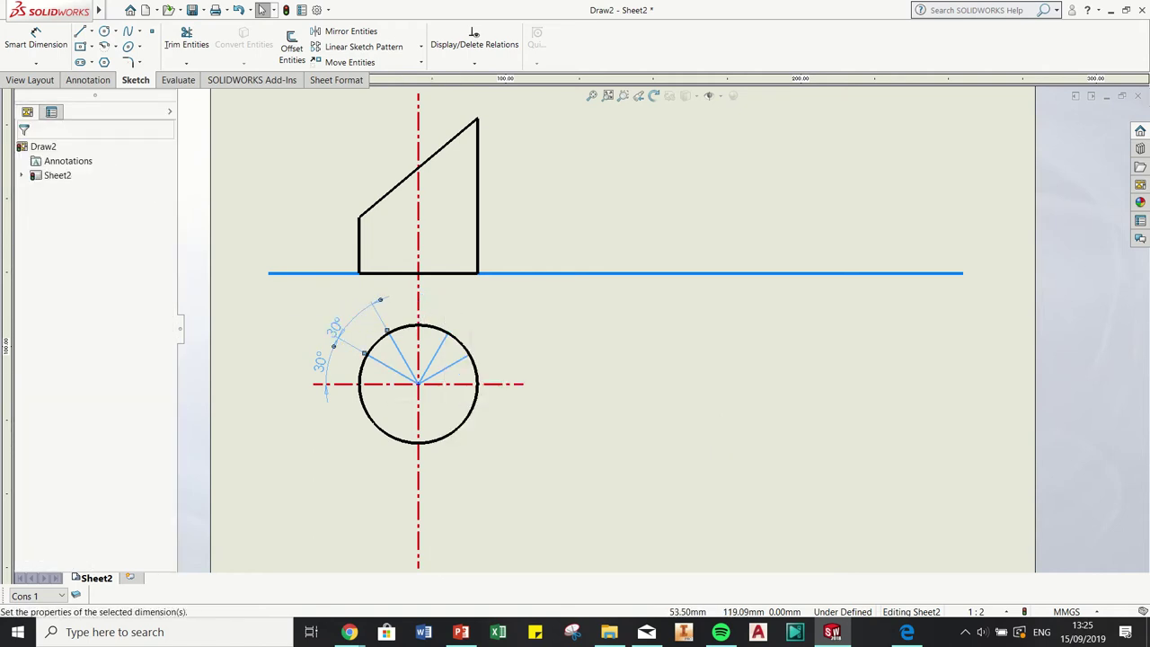
left_click(316, 299)
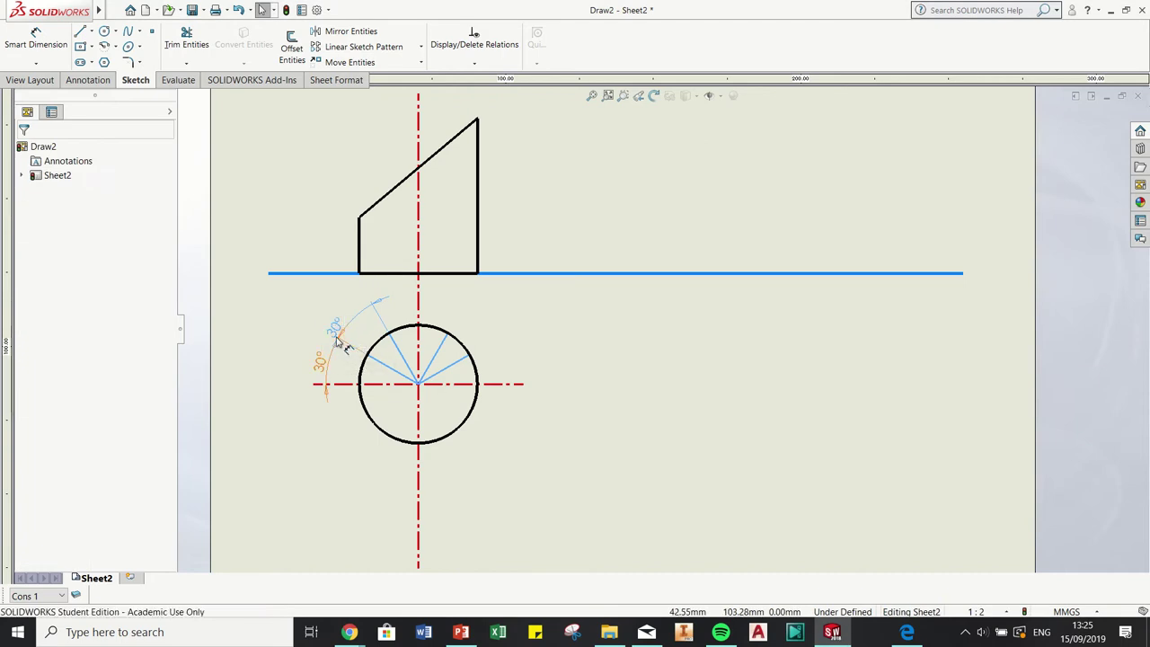
right_click(347, 339)
left_click(370, 133)
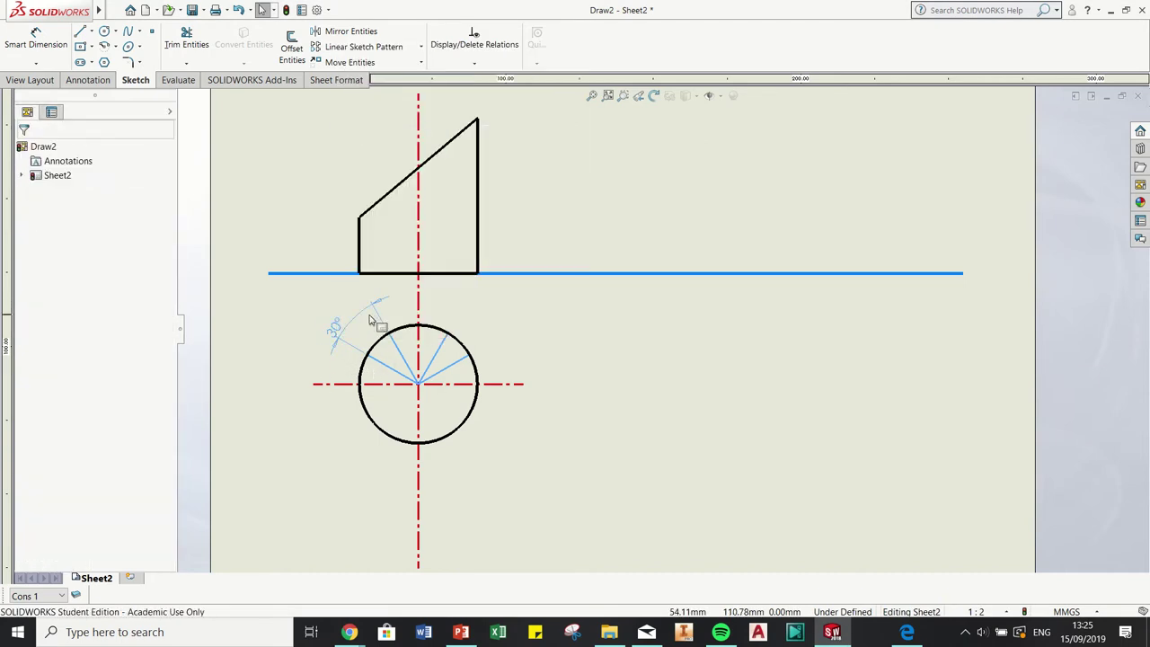
right_click(360, 314)
left_click(392, 399)
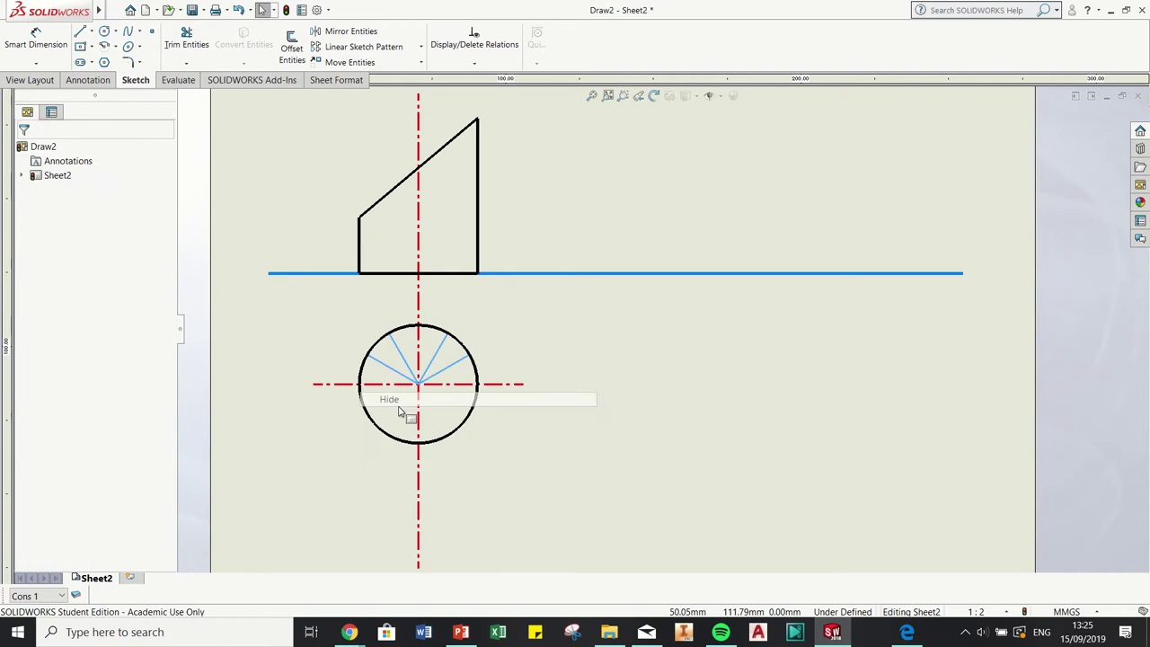
left_click(616, 431)
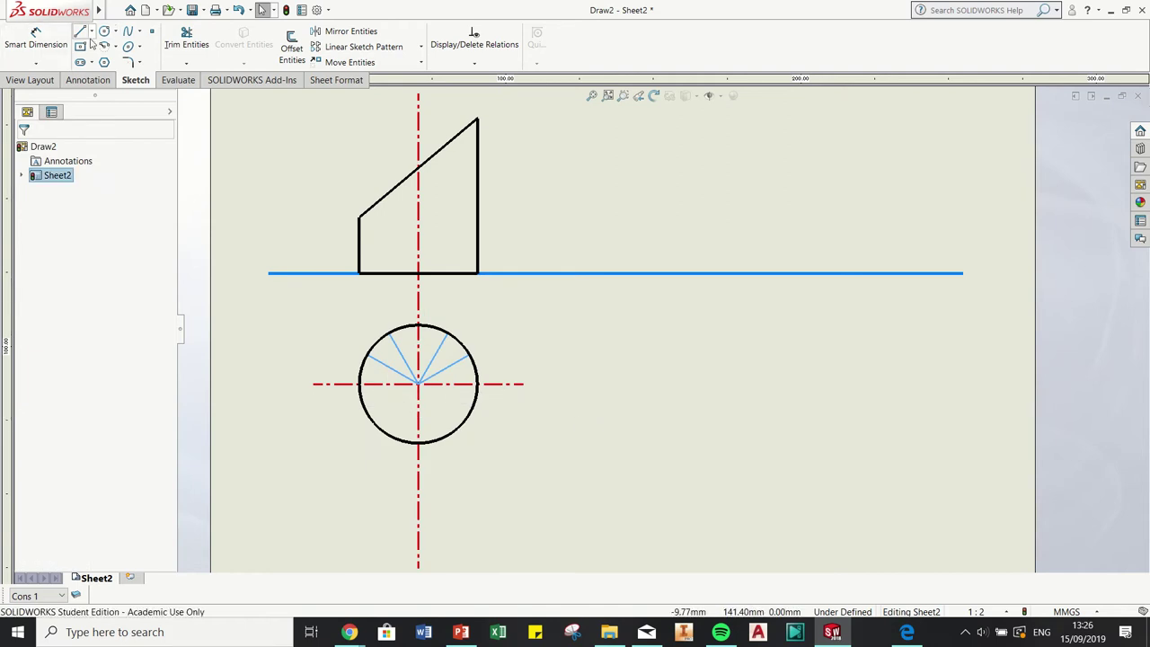
key("Escape")
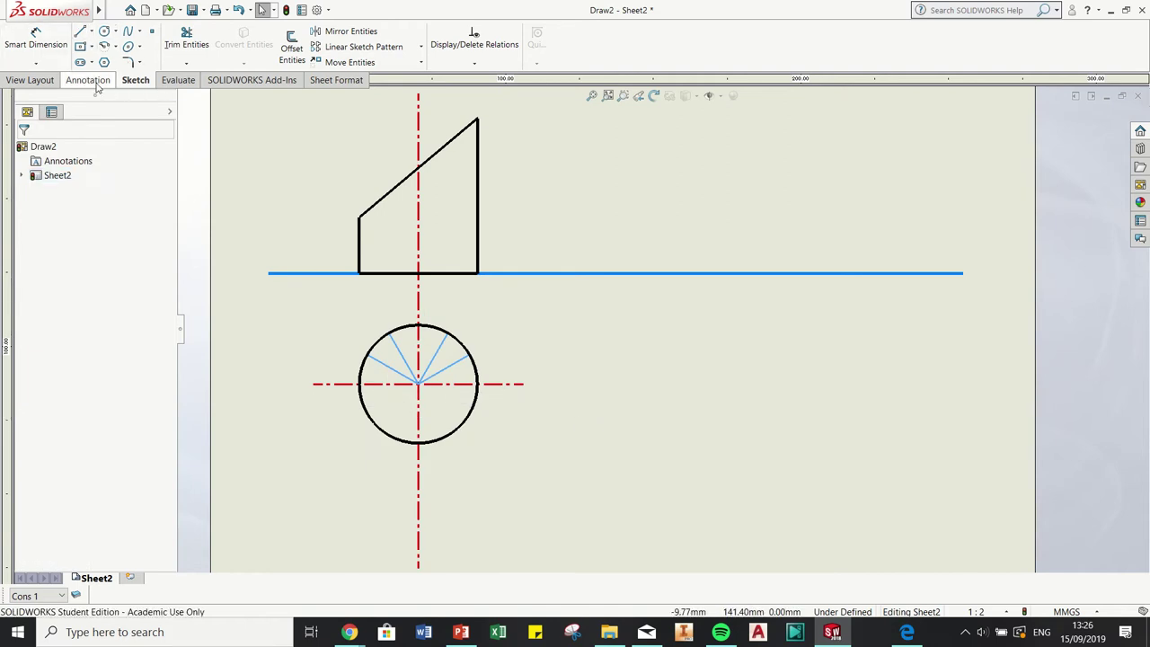
Add a note reading 1 just outside the circle, at the end of the steeper upper-right radial line
left_click(89, 80)
left_click(185, 47)
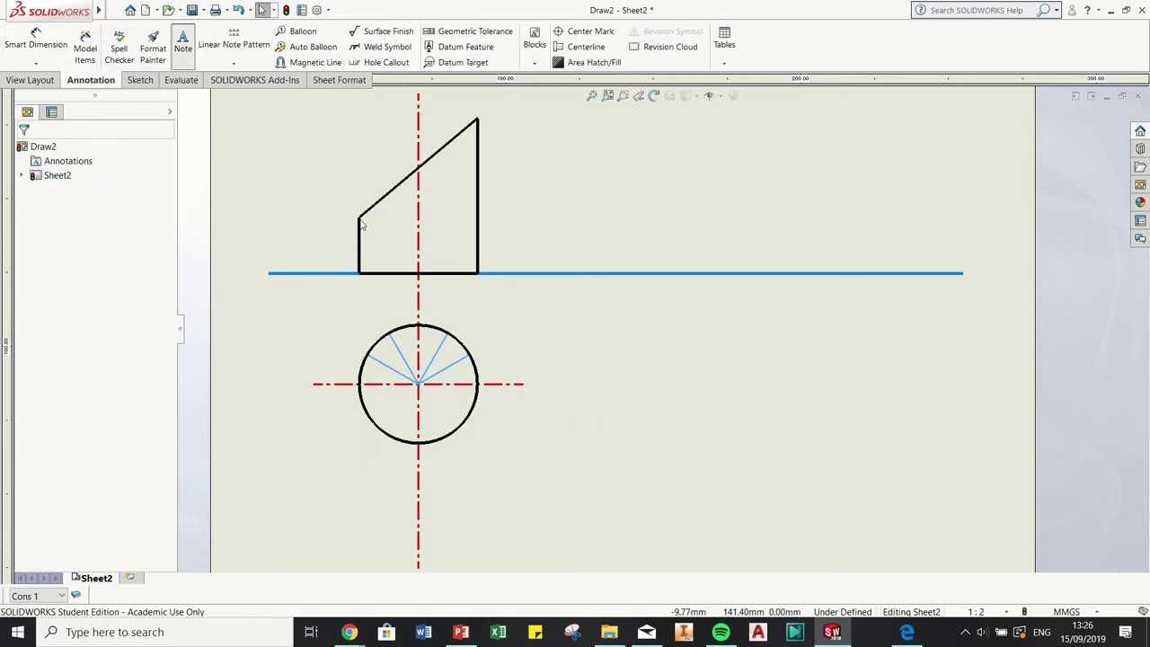
left_click(456, 323)
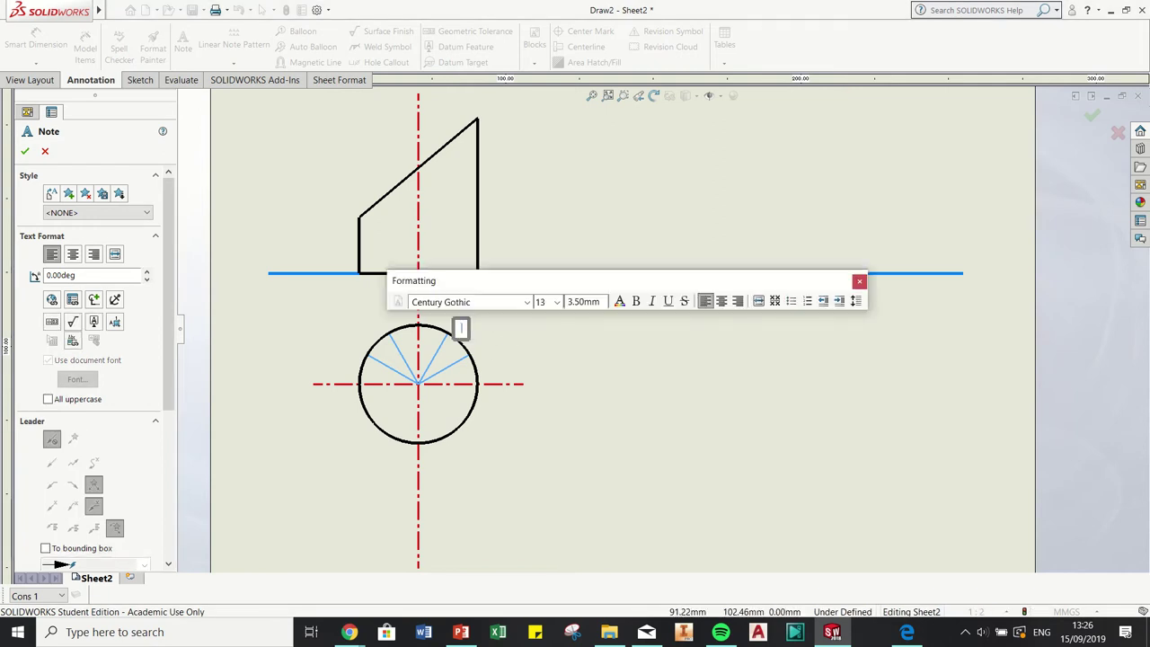
key("Escape")
key("Escape")
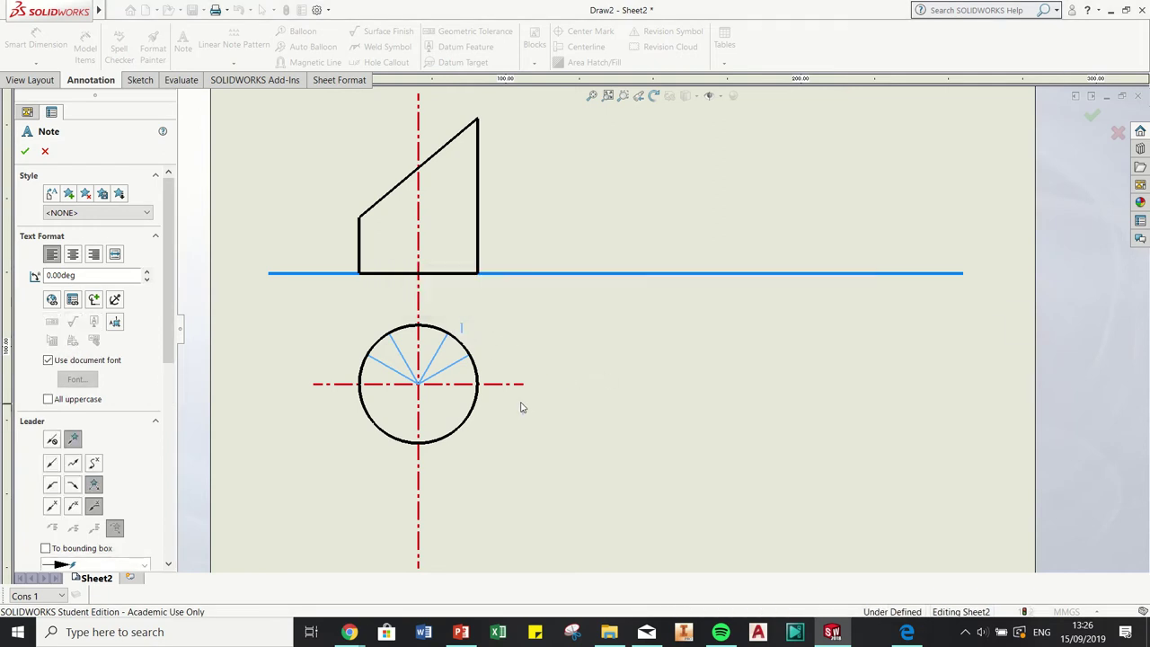
left_click(458, 318)
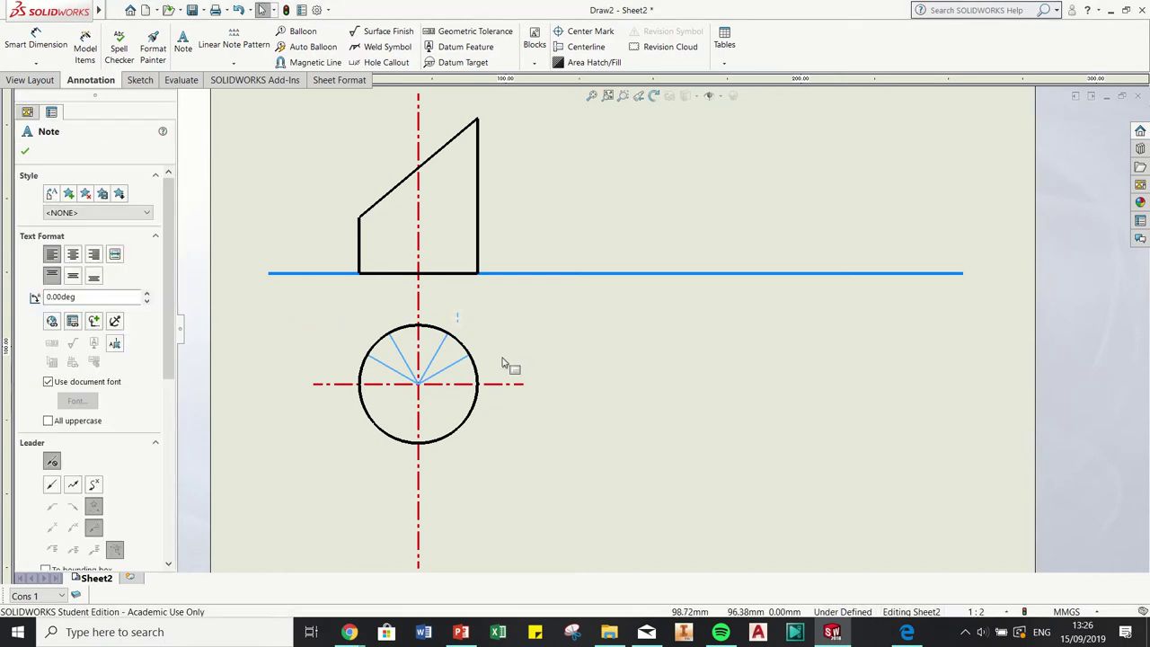
Copy the note 1 to the end of the shallower upper-right radial line and change its text to 2
left_click(474, 338)
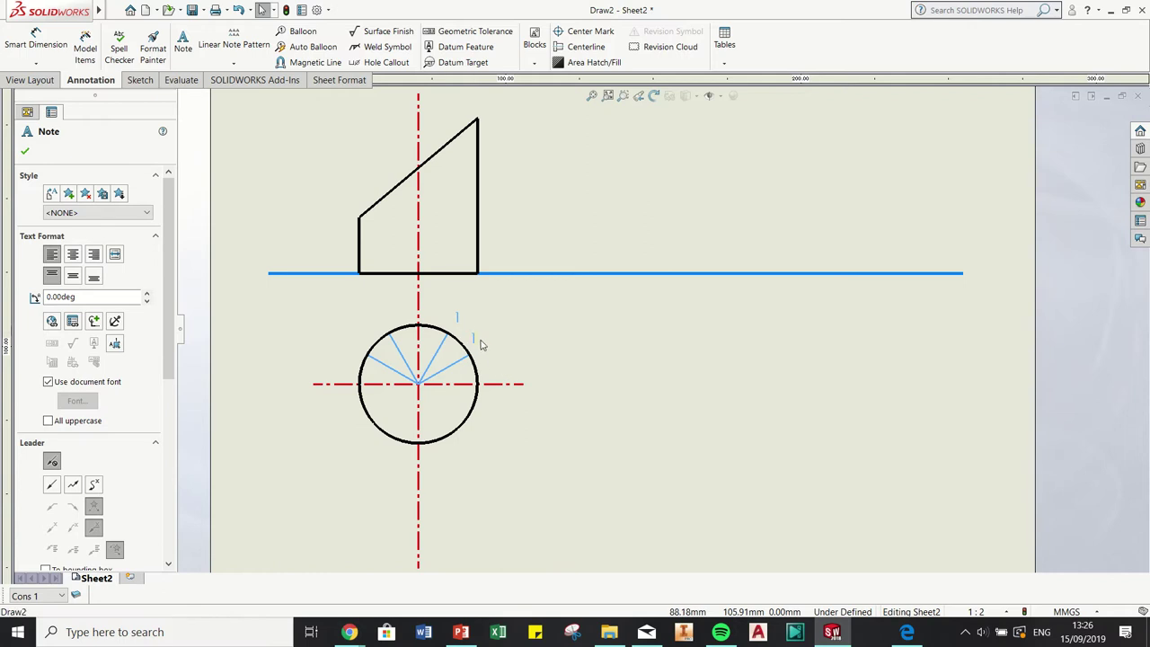
key("Escape")
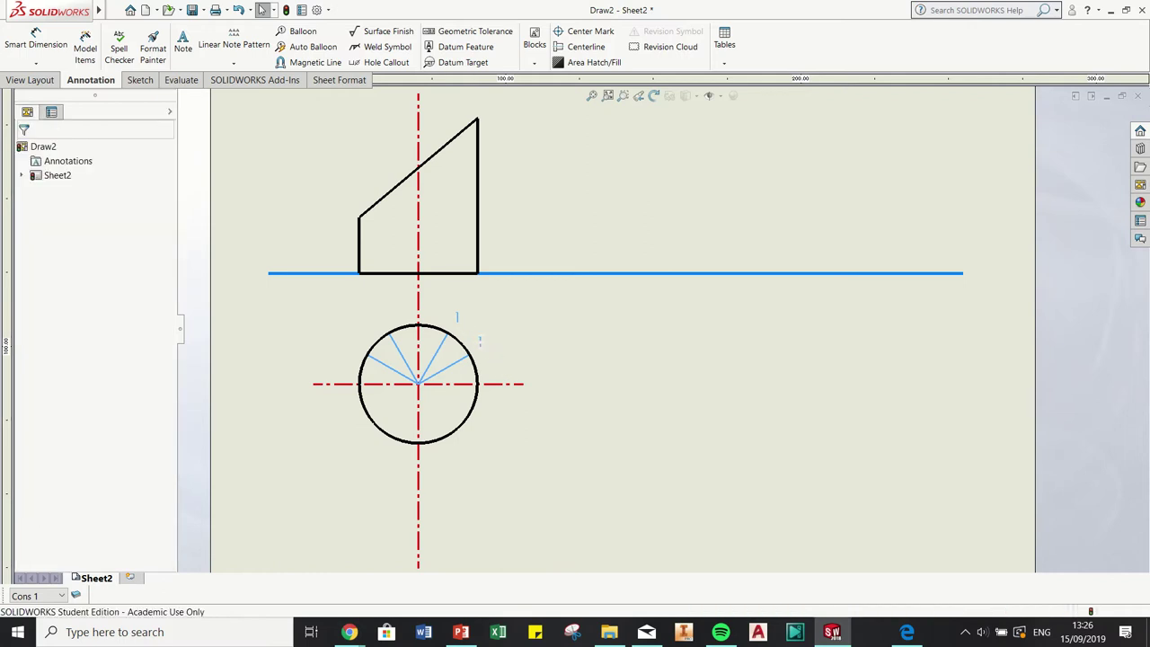
left_click(480, 344)
key("Escape")
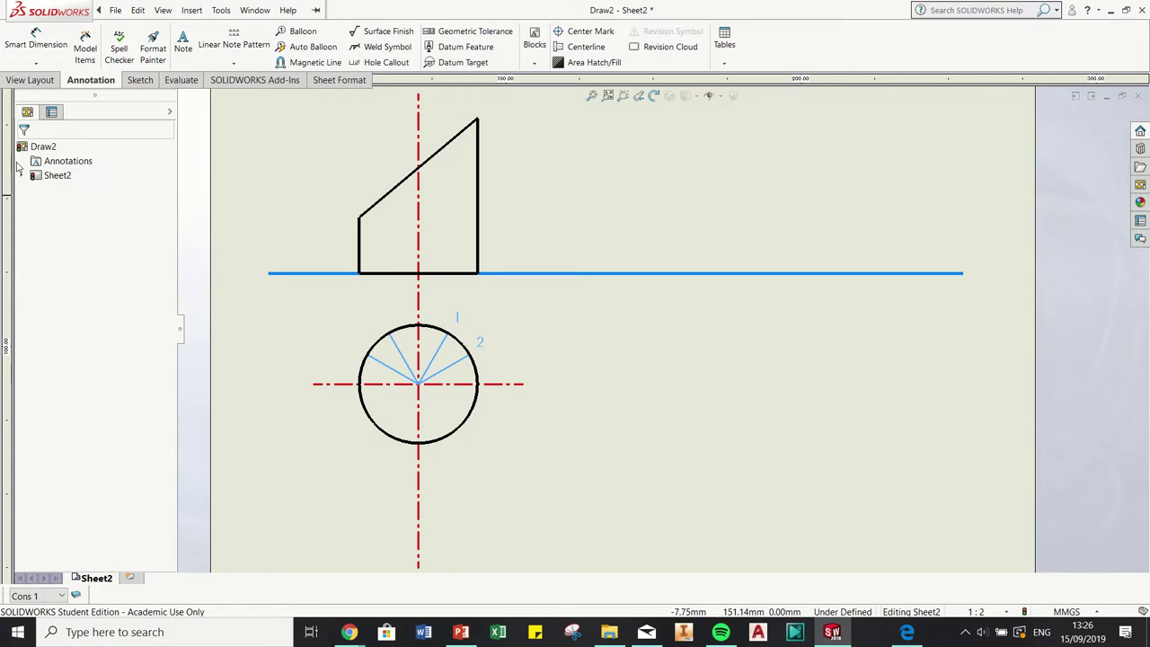
Draw a 40 mm vertical line from the radial line's end at point 2 down to the circle's lower edge
left_click(139, 80)
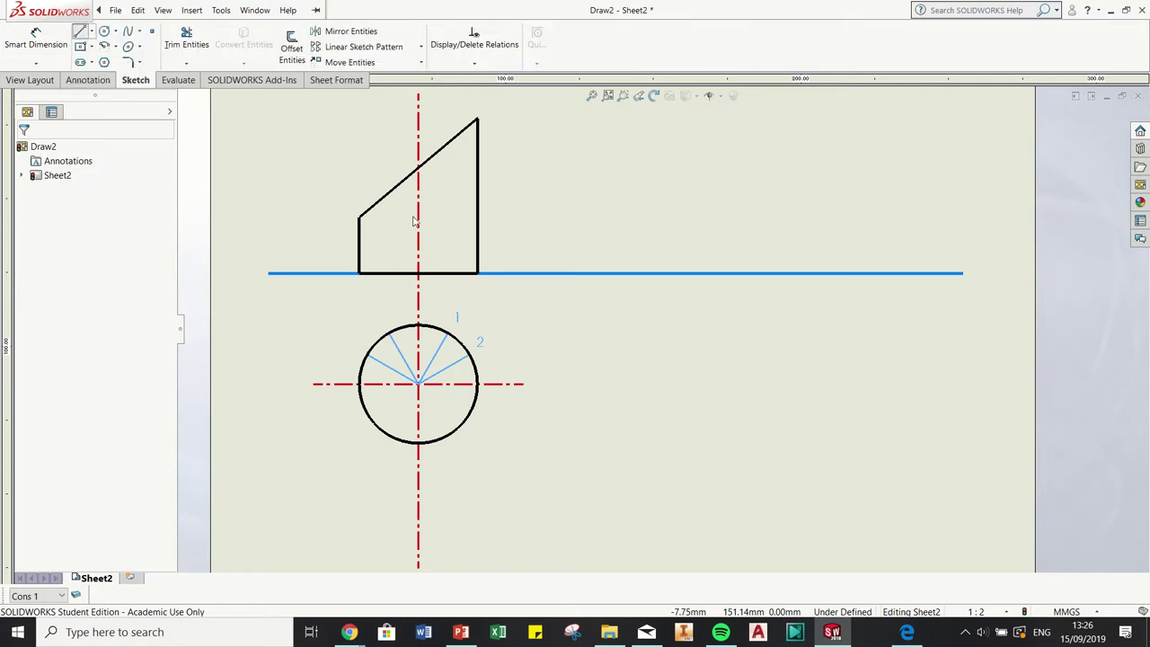
left_click(468, 358)
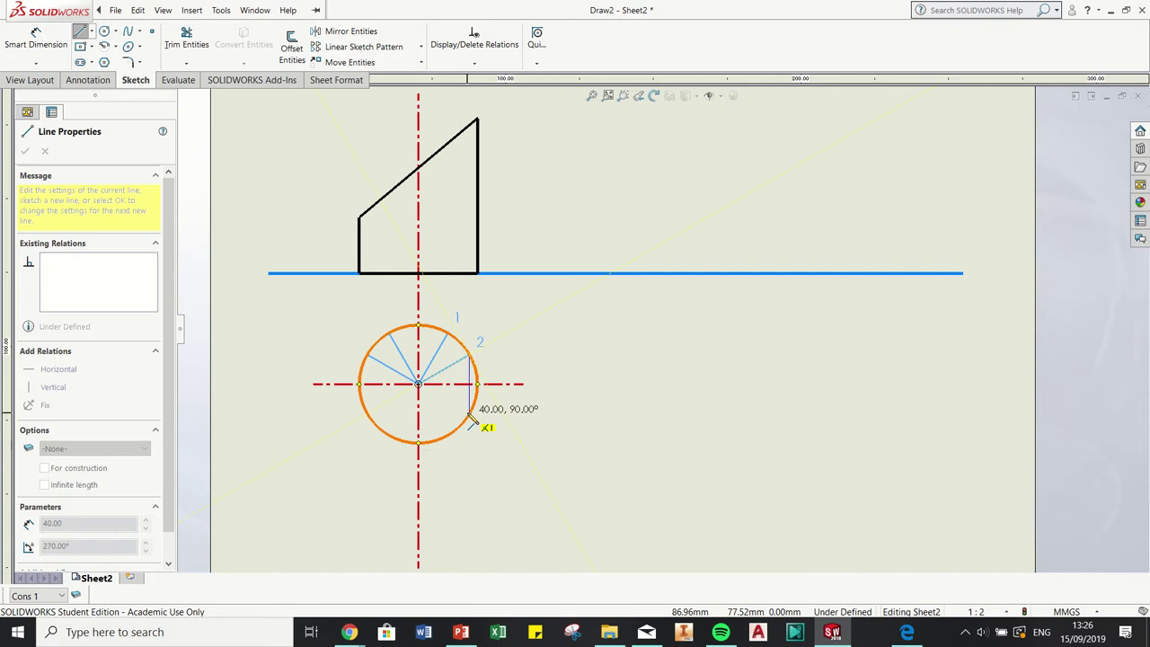
left_click(469, 415)
key("Escape")
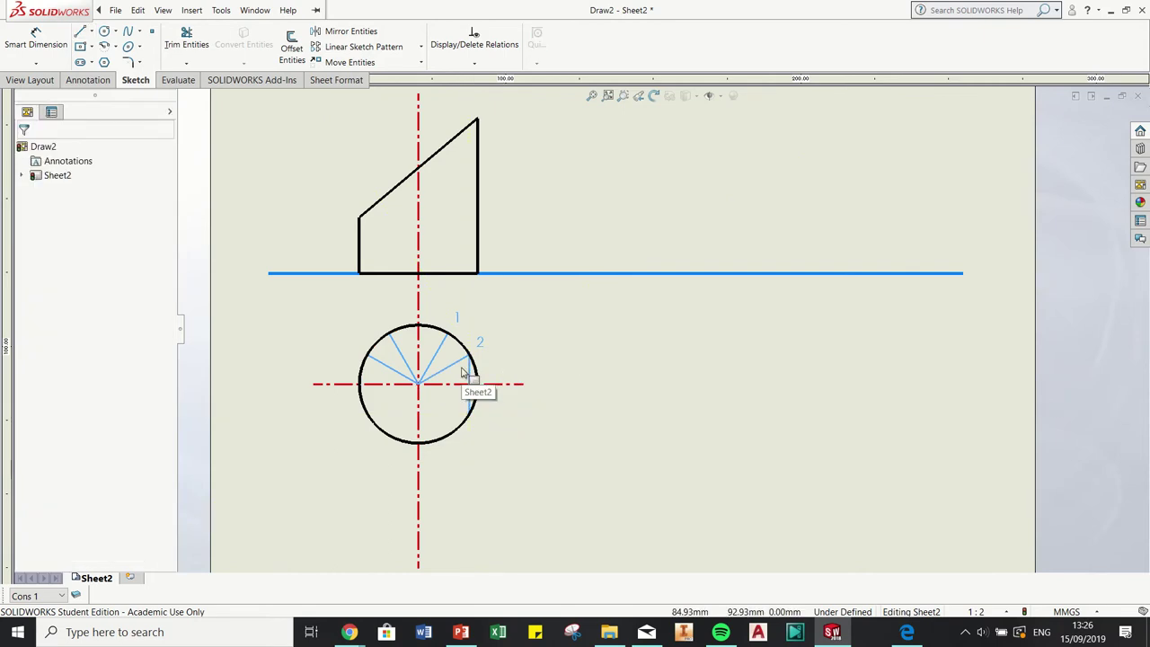
Draw a vertical line from the radial line's end at point 1 down to the circle's lower edge
key("l")
left_click(447, 332)
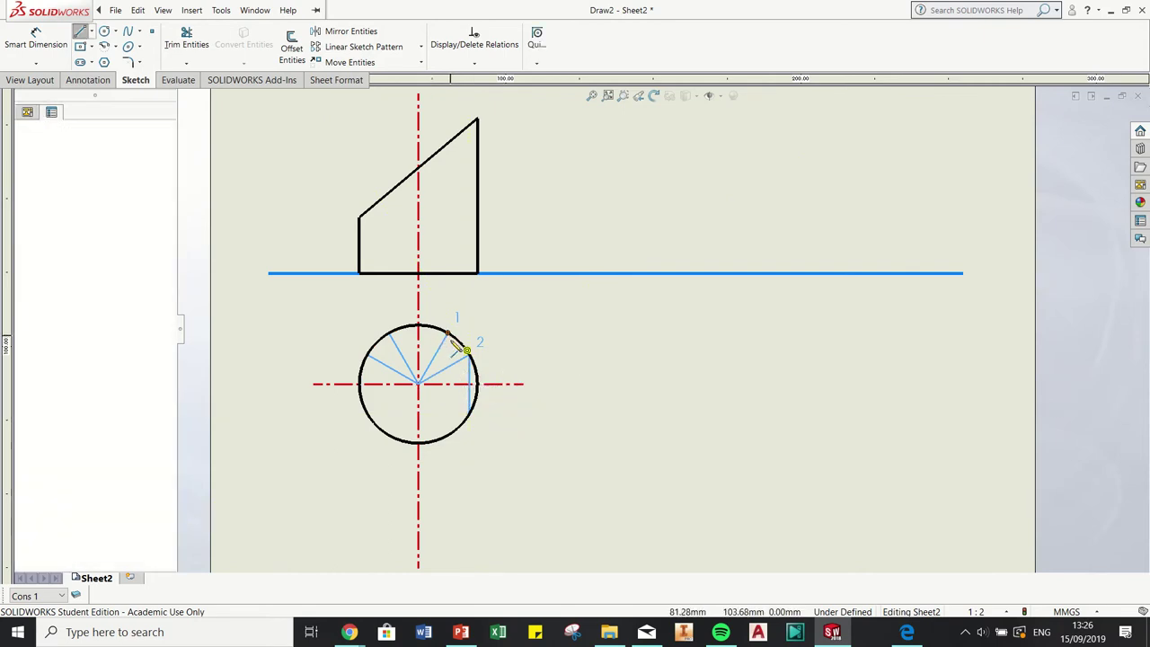
left_click(447, 438)
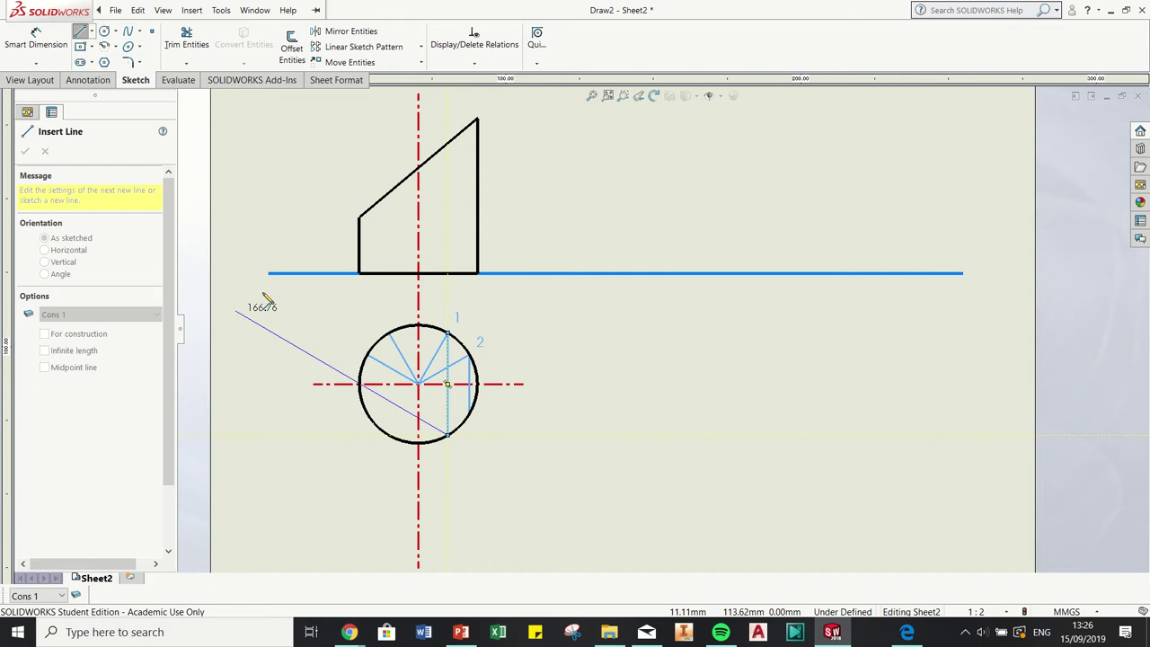
key("Escape")
key("l")
left_click(388, 334)
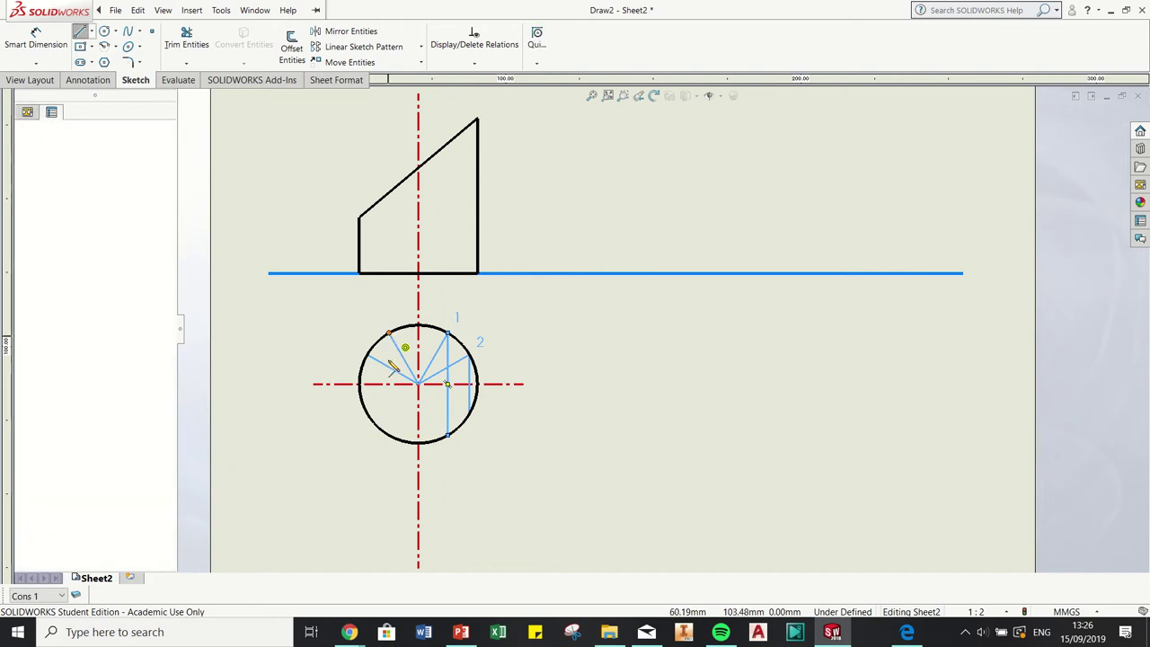
left_click(388, 419)
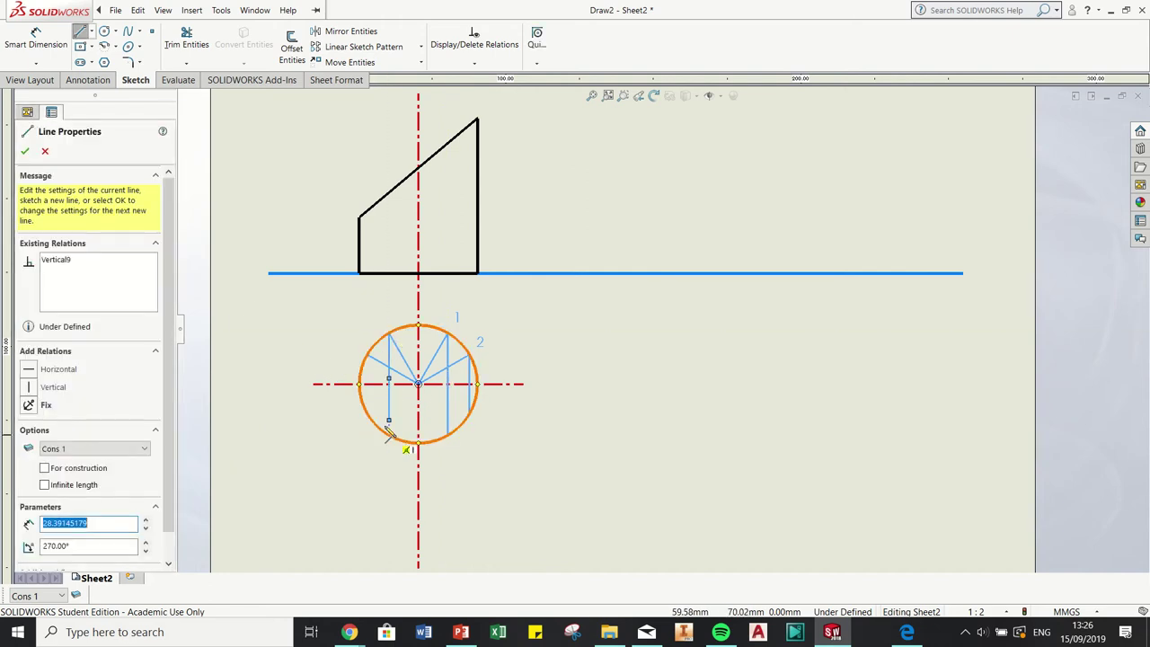
key("Escape")
left_click(389, 398)
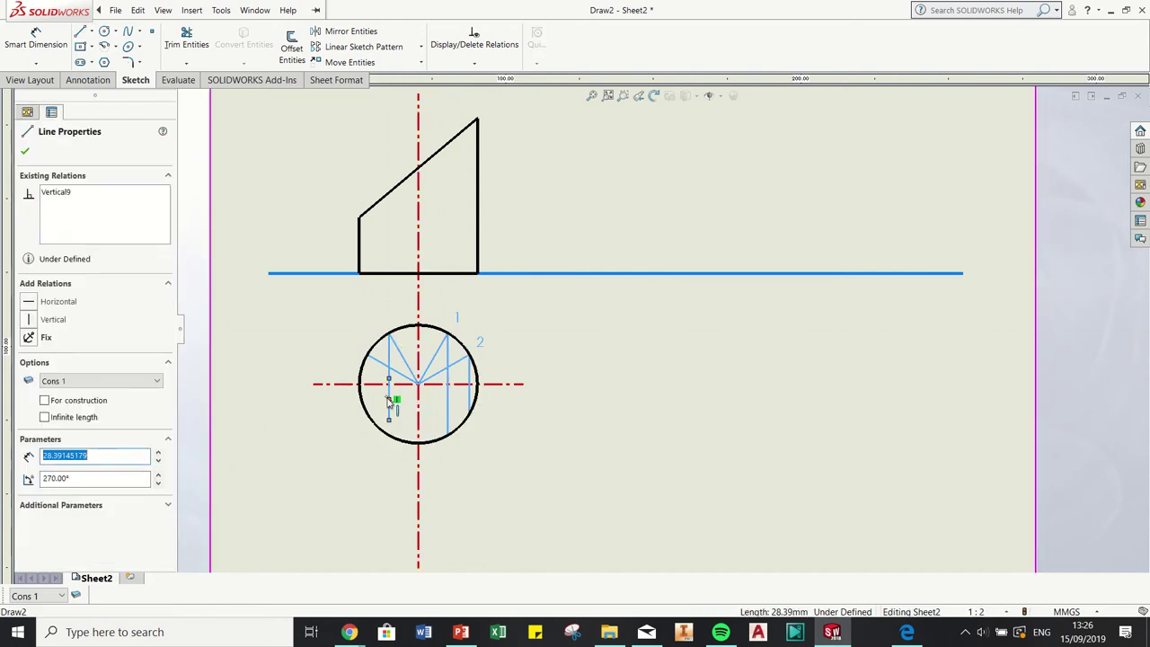
key("Delete")
left_click(163, 10)
mouse_move(114, 11)
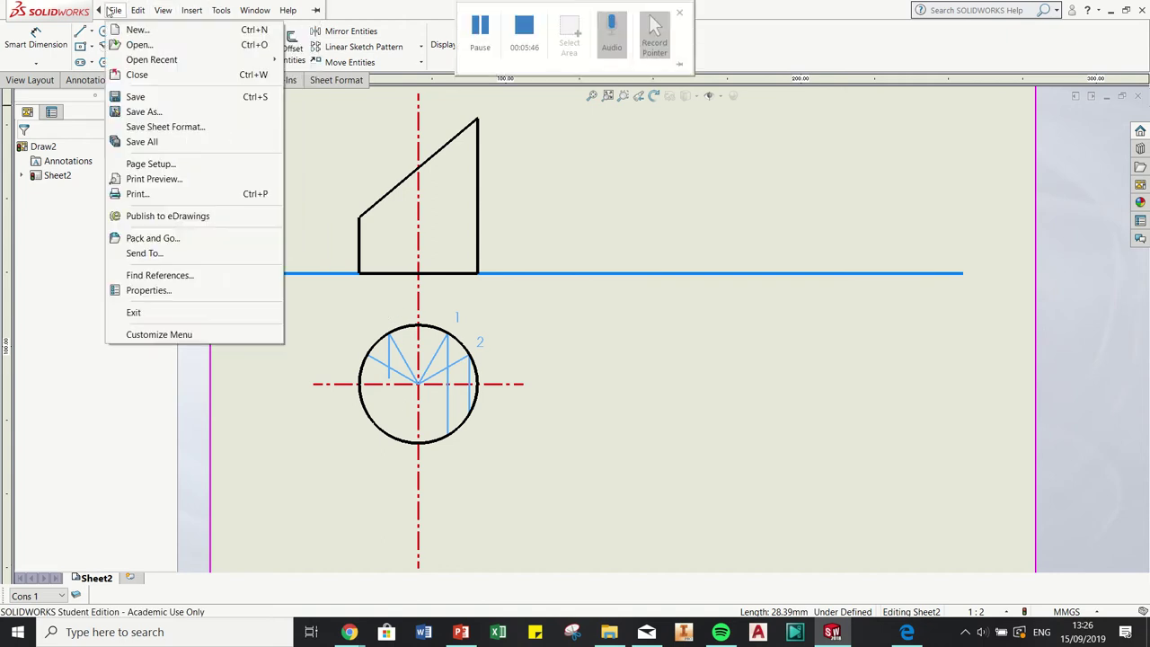
key("Escape")
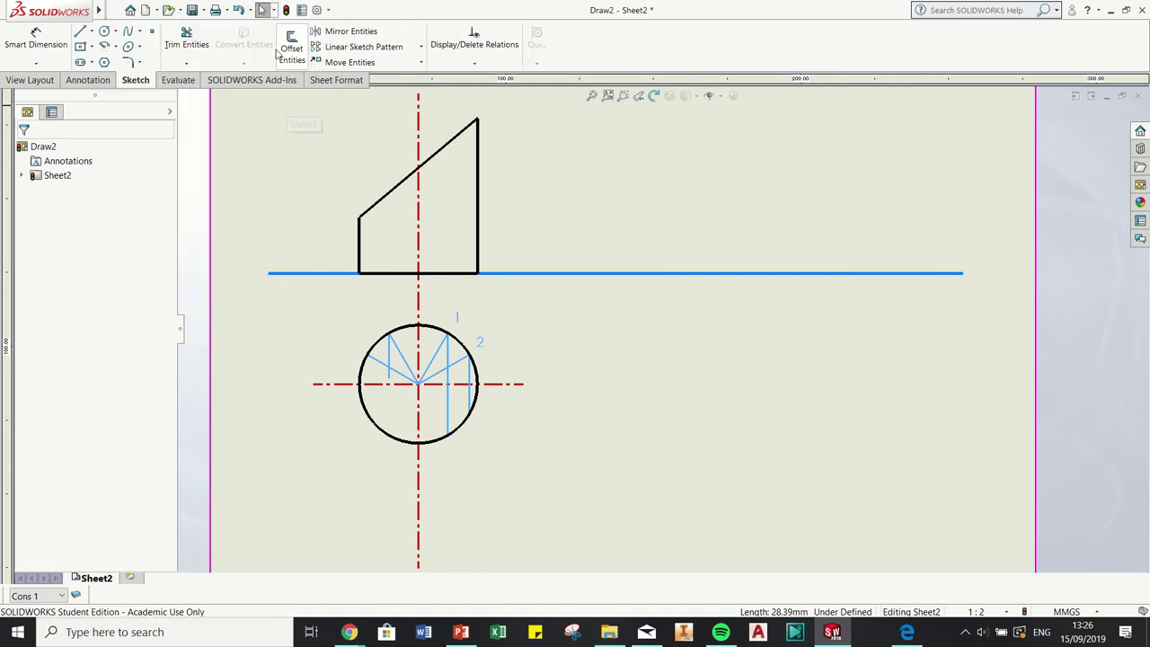
left_click(238, 9)
left_click(239, 11)
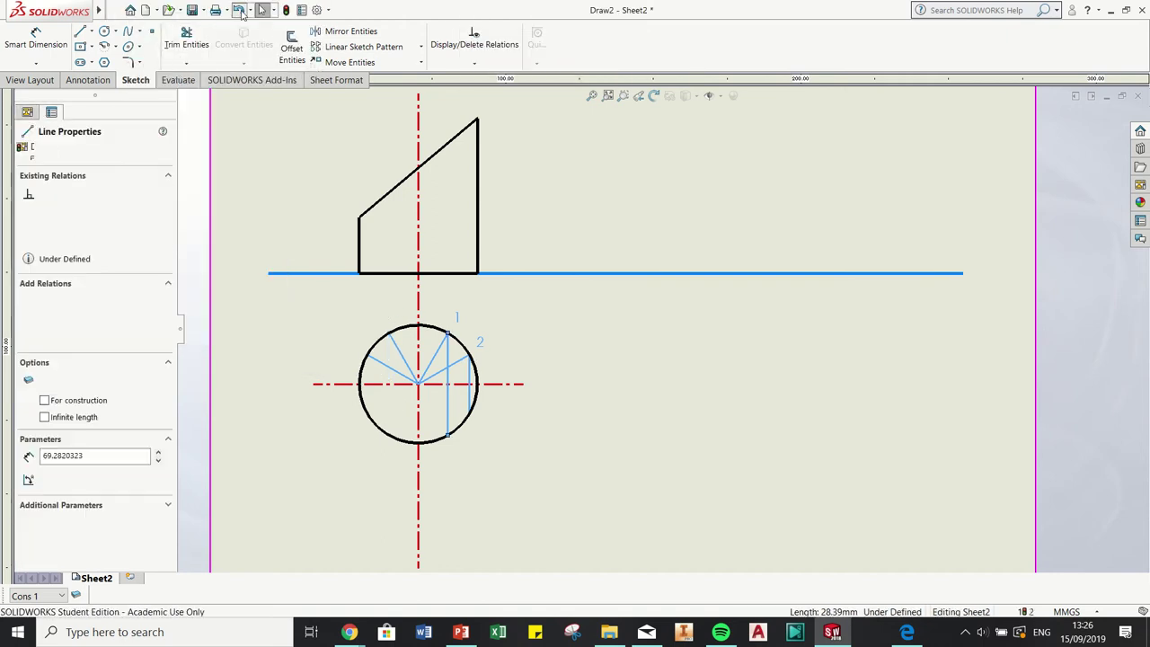
Draw near-vertical lines from the outer ends of the two upper-left radial lines down to the circle's lower edge, the outermost about 40 mm long
left_click(85, 31)
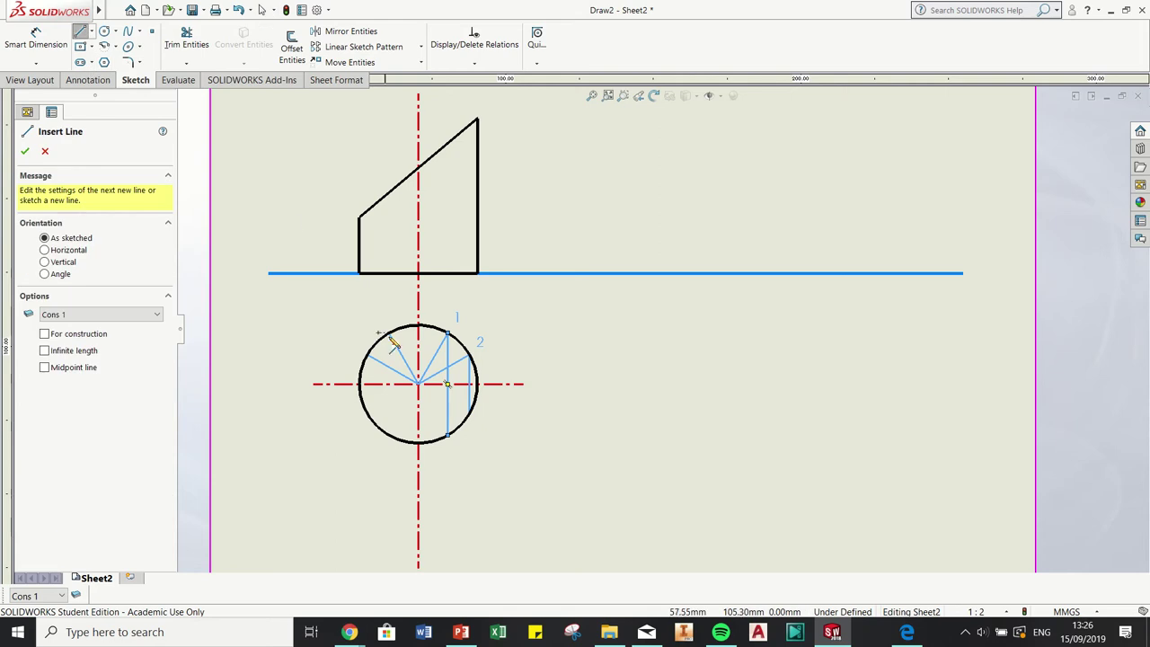
left_click(388, 333)
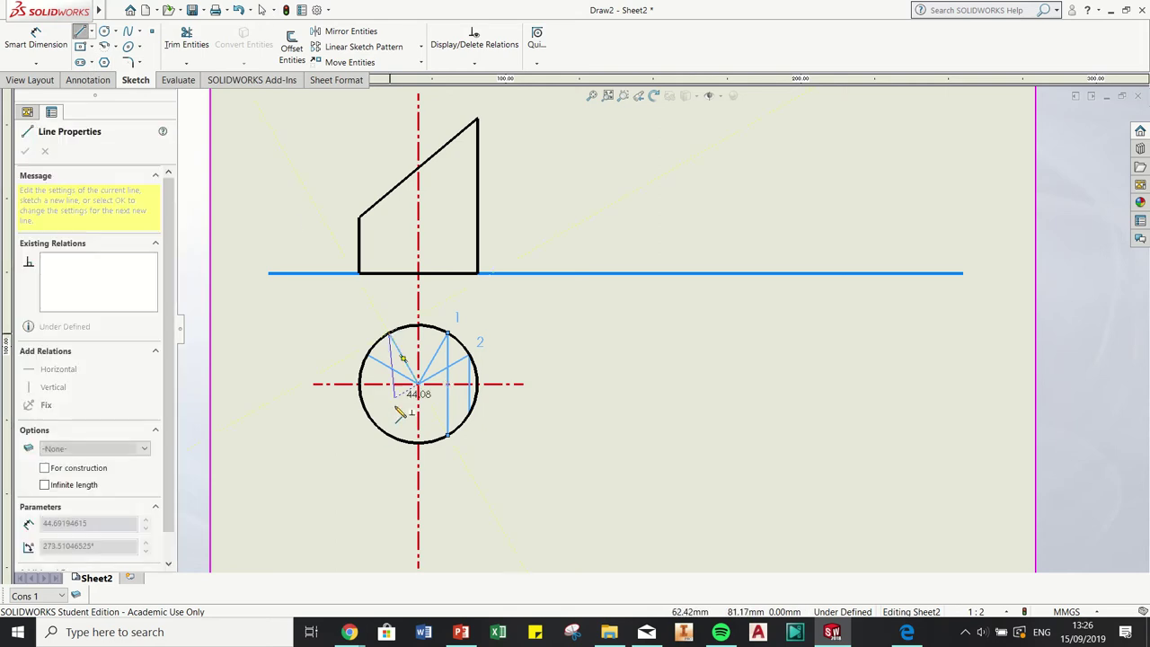
left_click(388, 434)
key("Escape")
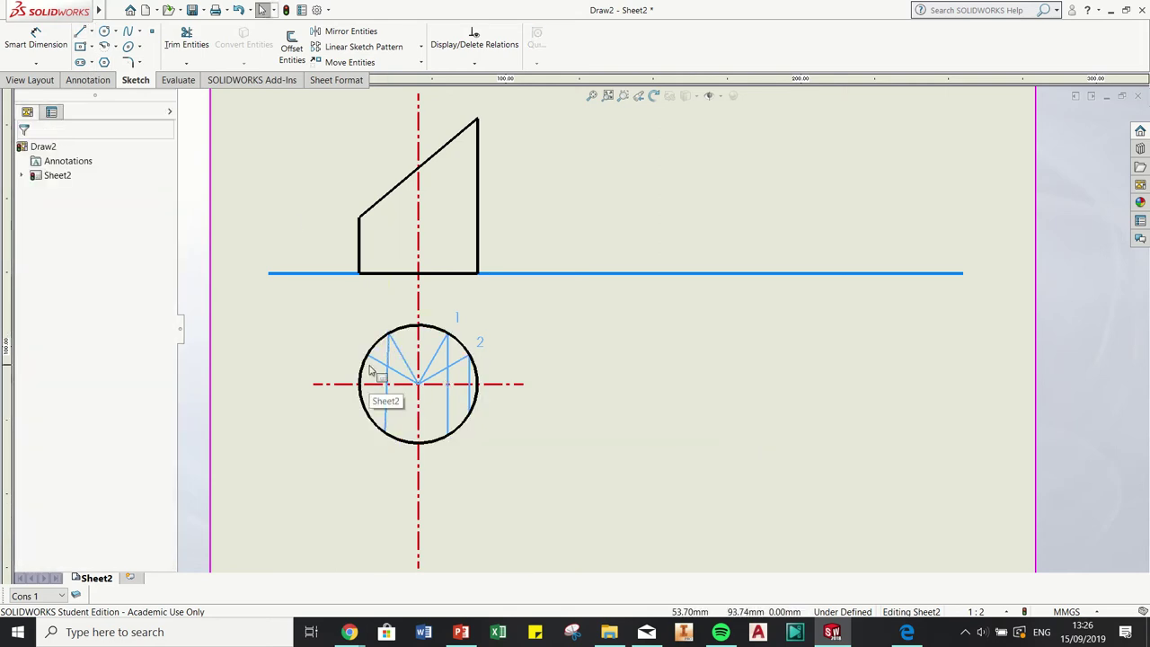
key("Return")
left_click(385, 366)
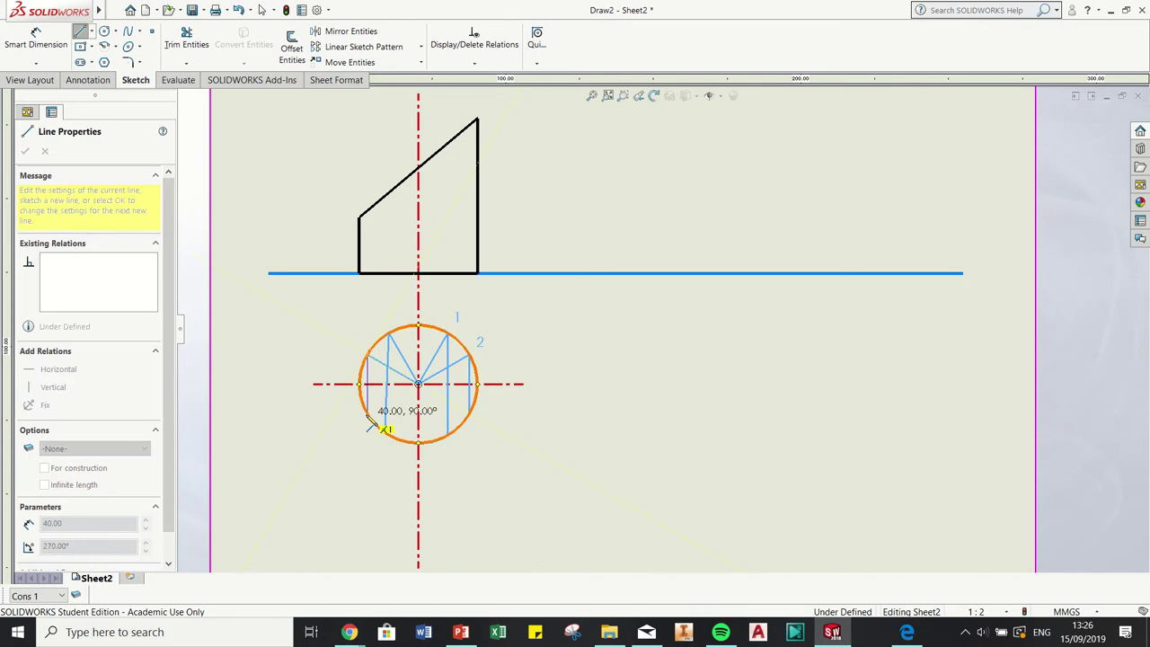
left_click(386, 429)
key("Escape")
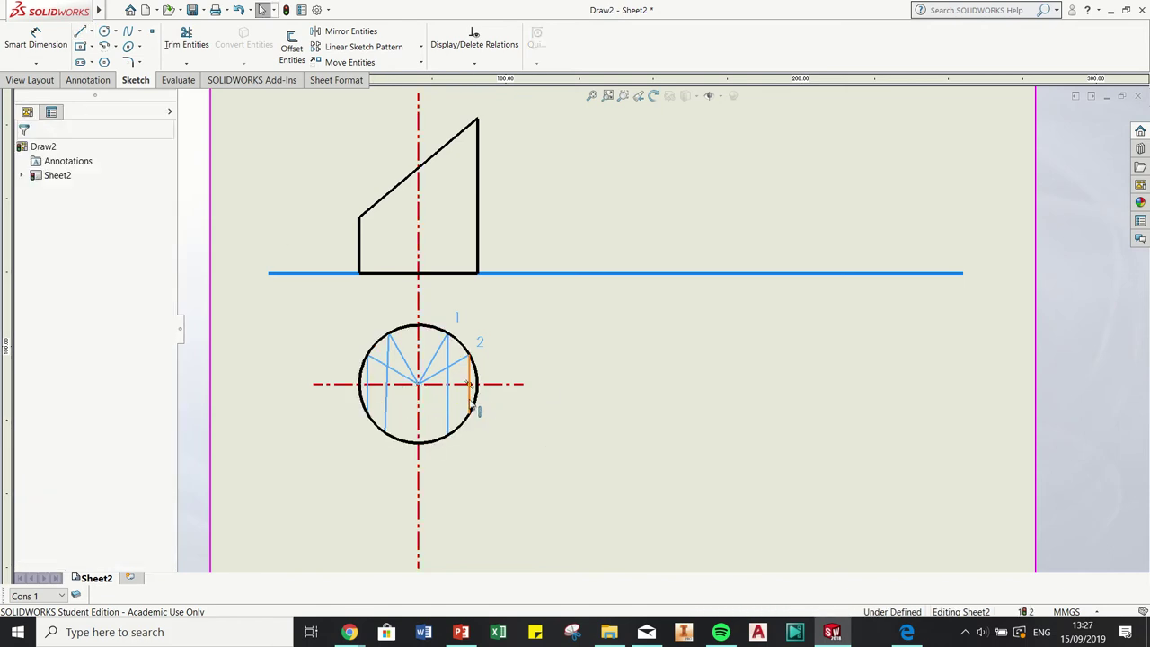
Make the four construction lines inside the plan circle parallel to the vertical centre line
left_click(449, 408)
left_click(385, 413, "ctrl")
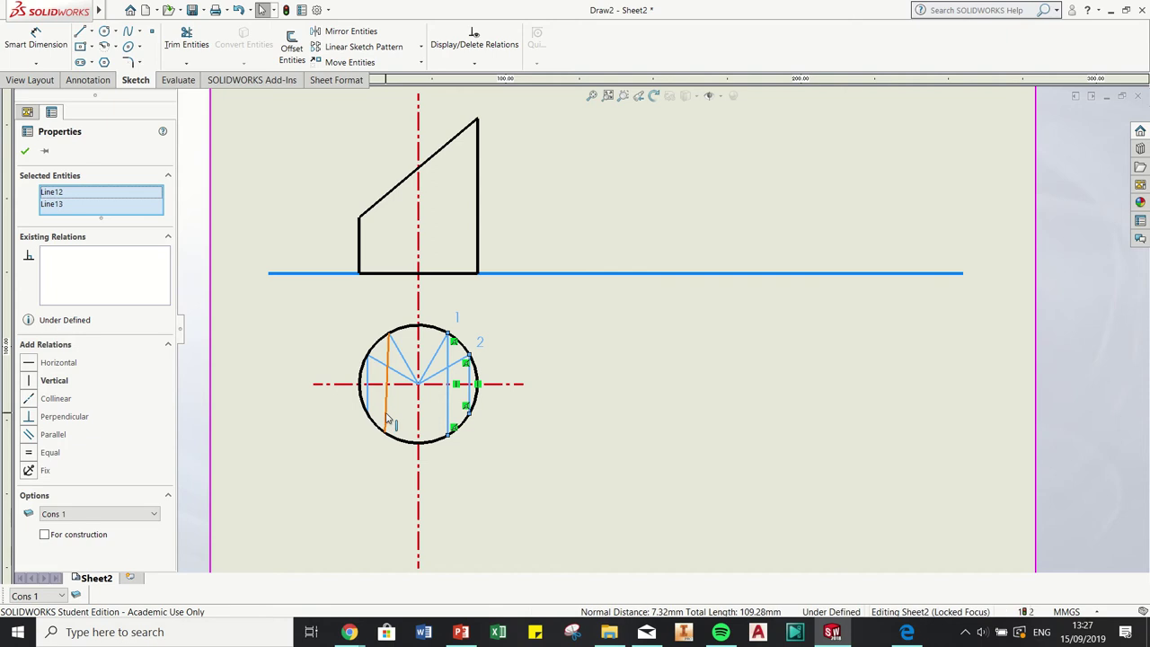
left_click(369, 408, "ctrl")
left_click(468, 395, "ctrl")
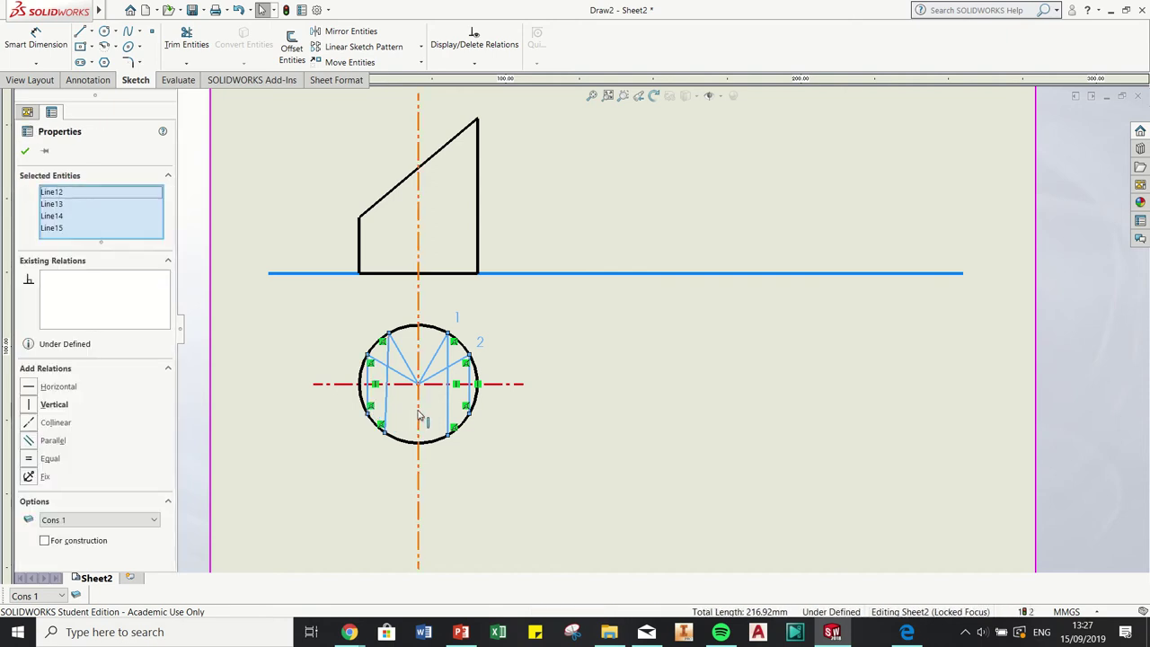
left_click(418, 411, "ctrl")
left_click(29, 451)
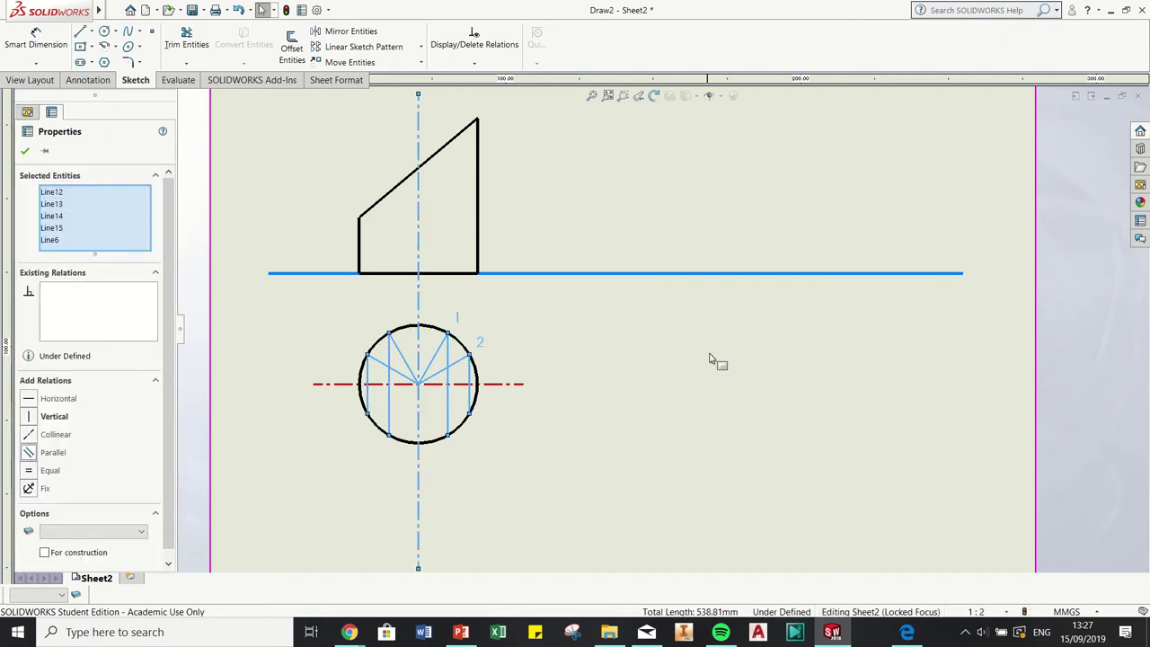
left_click(639, 390)
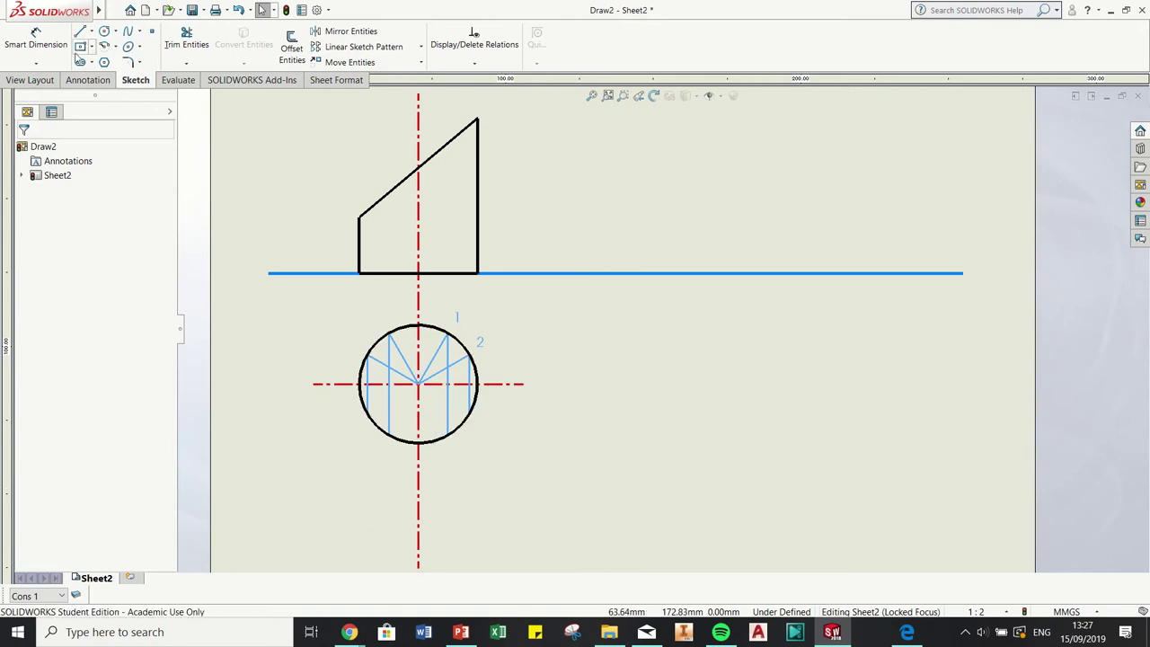
Draw projection lines from points 1 and 2 on the plan circle up to the elevation's sloping edge
left_click(80, 32)
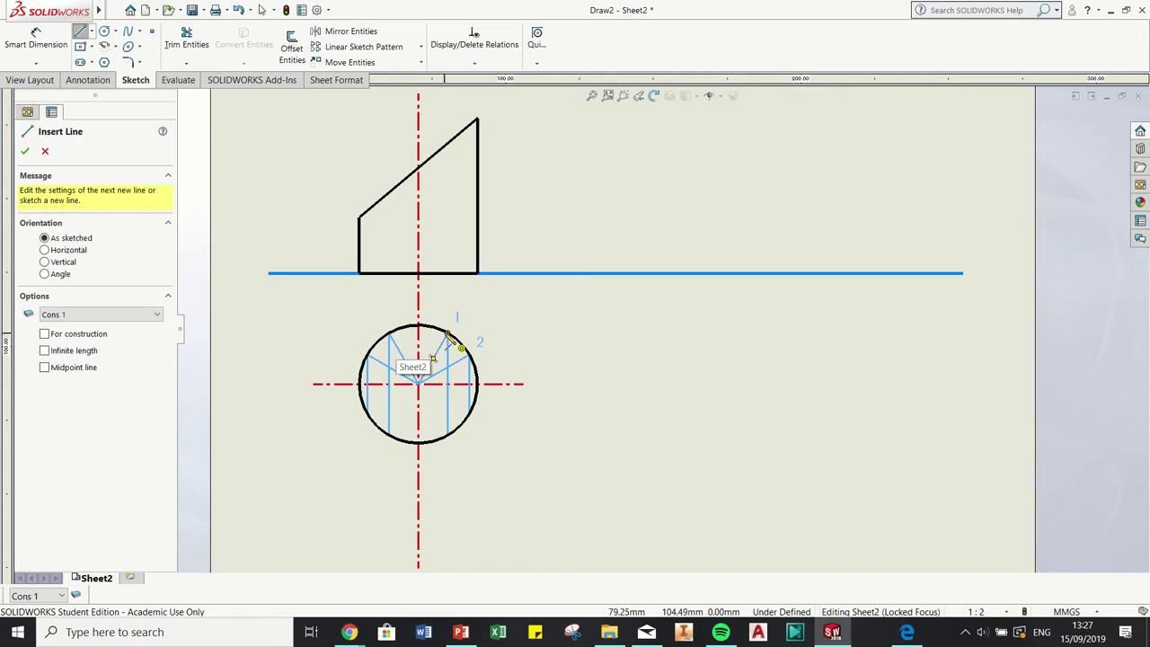
left_click(447, 333)
left_click(447, 144)
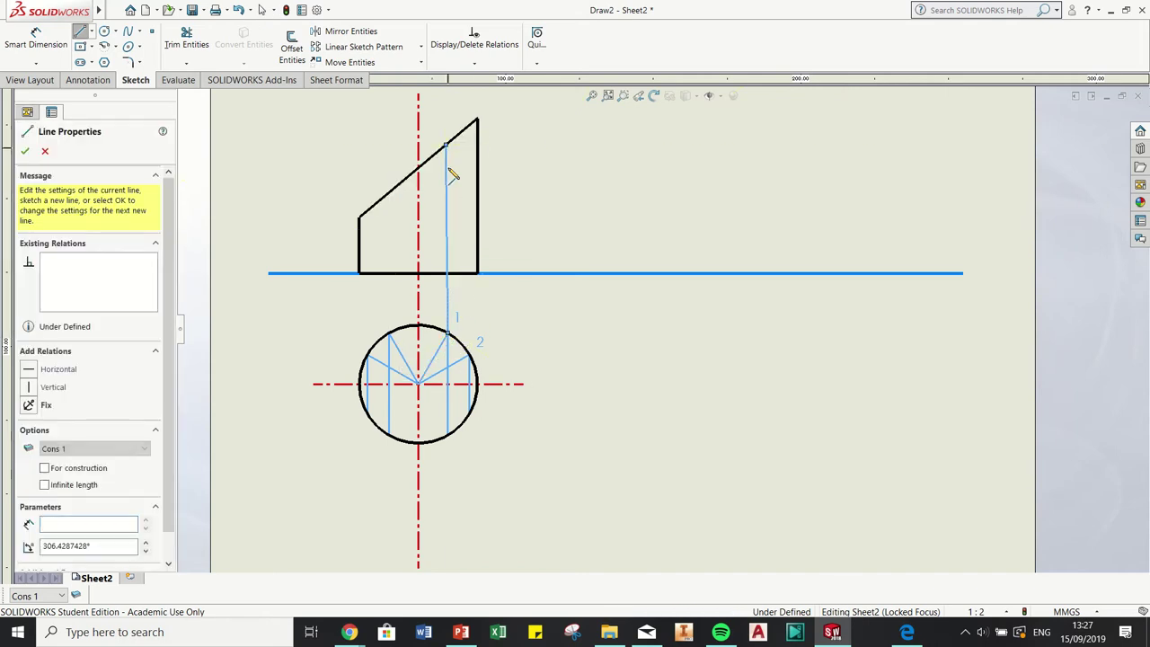
key("Escape")
key("Return")
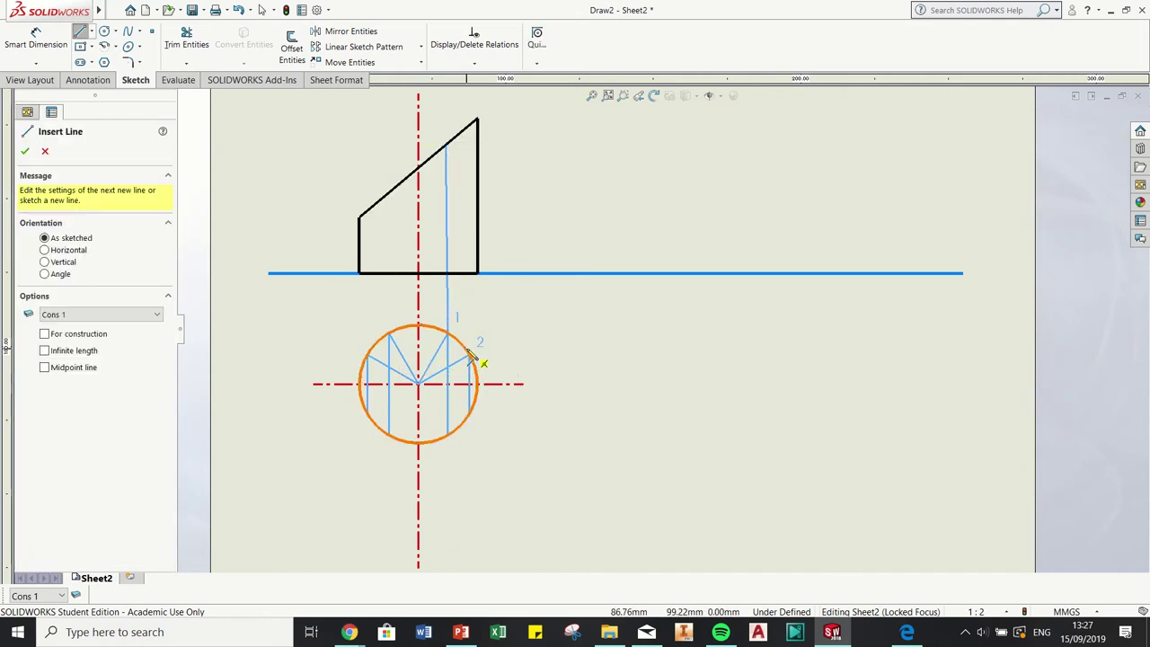
left_click(472, 357)
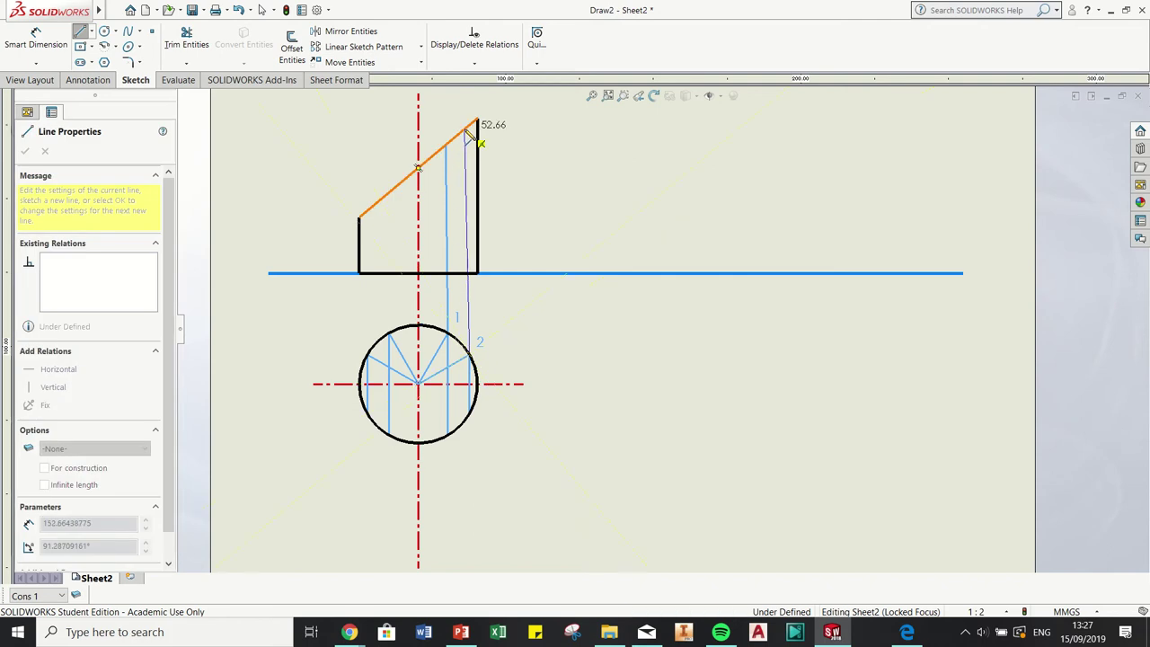
left_click(464, 129)
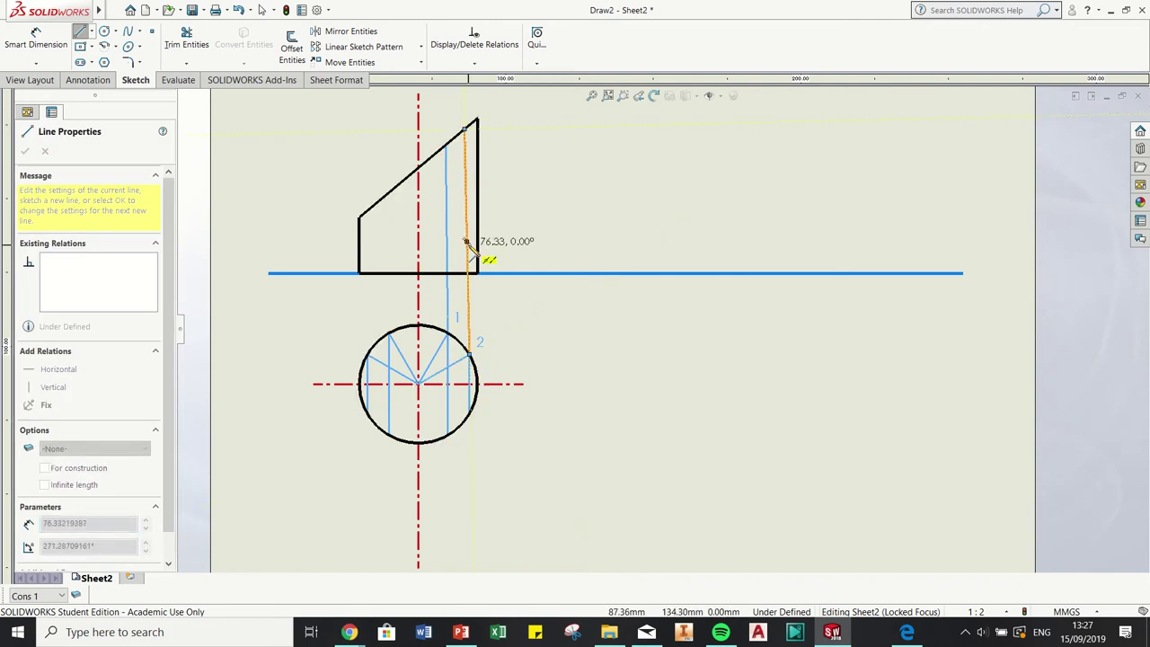
key("Escape")
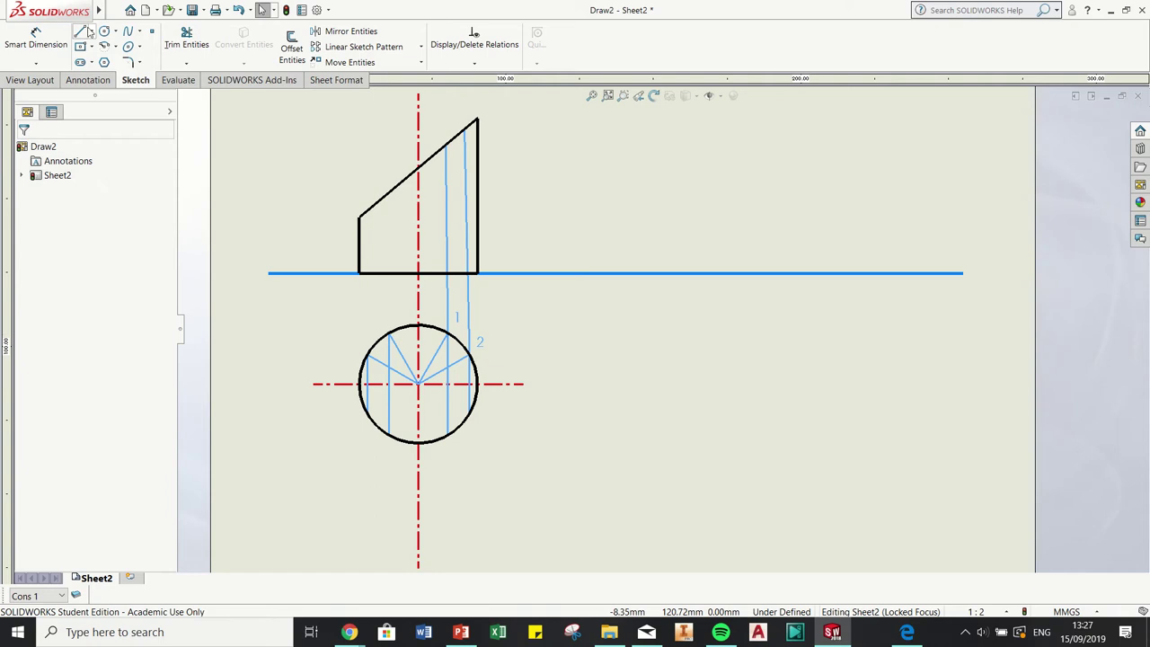
Draw projection lines from the ends of the two upper-left radial lines up to the elevation's sloping edge
key("l")
left_click(389, 333)
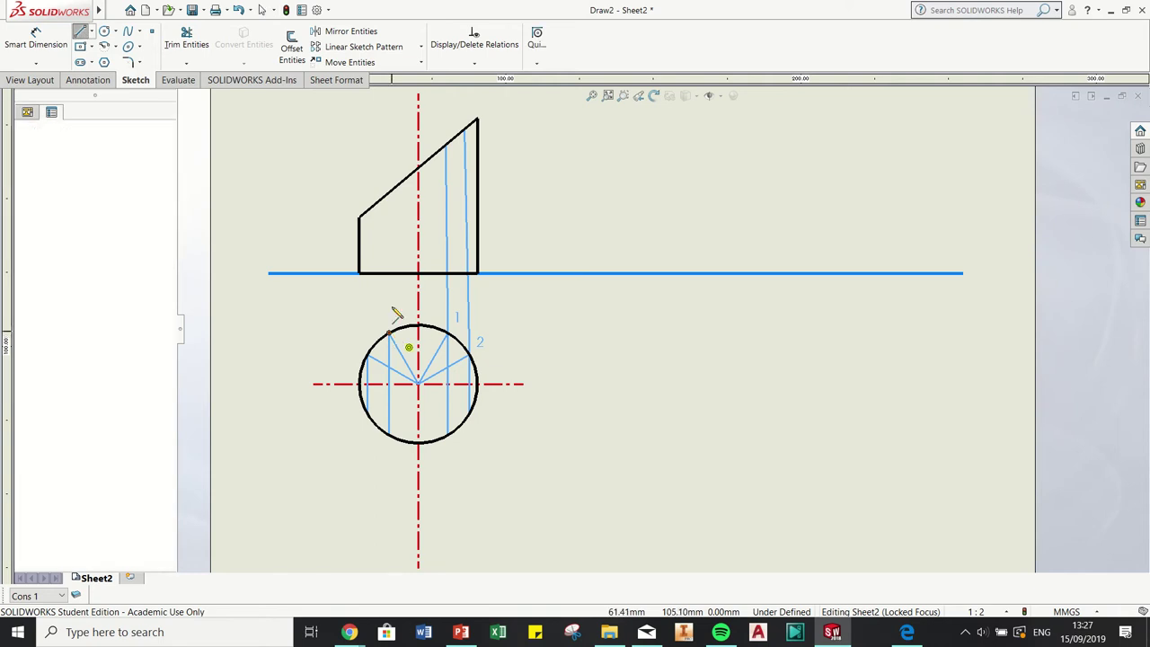
left_click(393, 192)
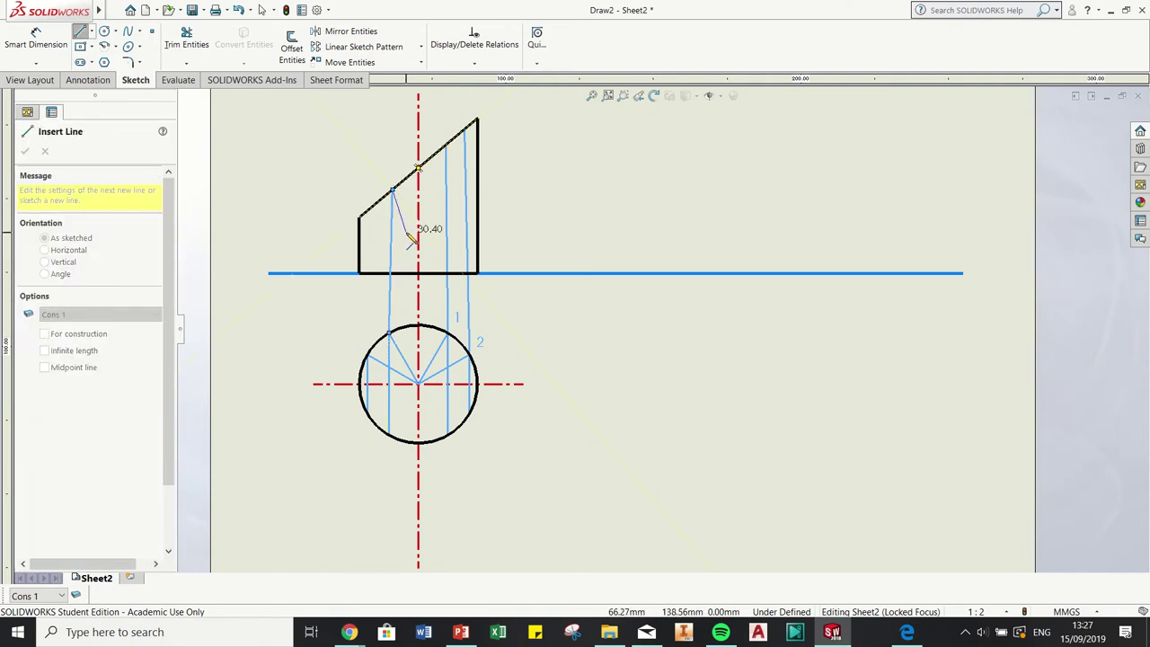
key("Escape")
key("l")
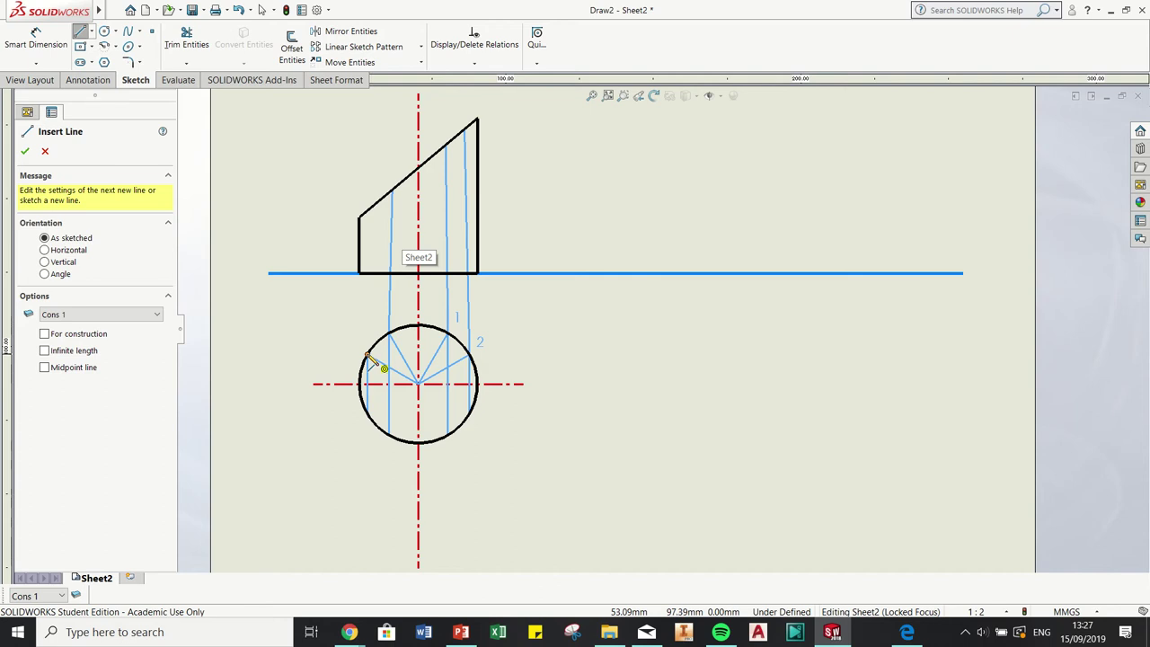
left_click(367, 350)
left_click(368, 208)
key("Escape")
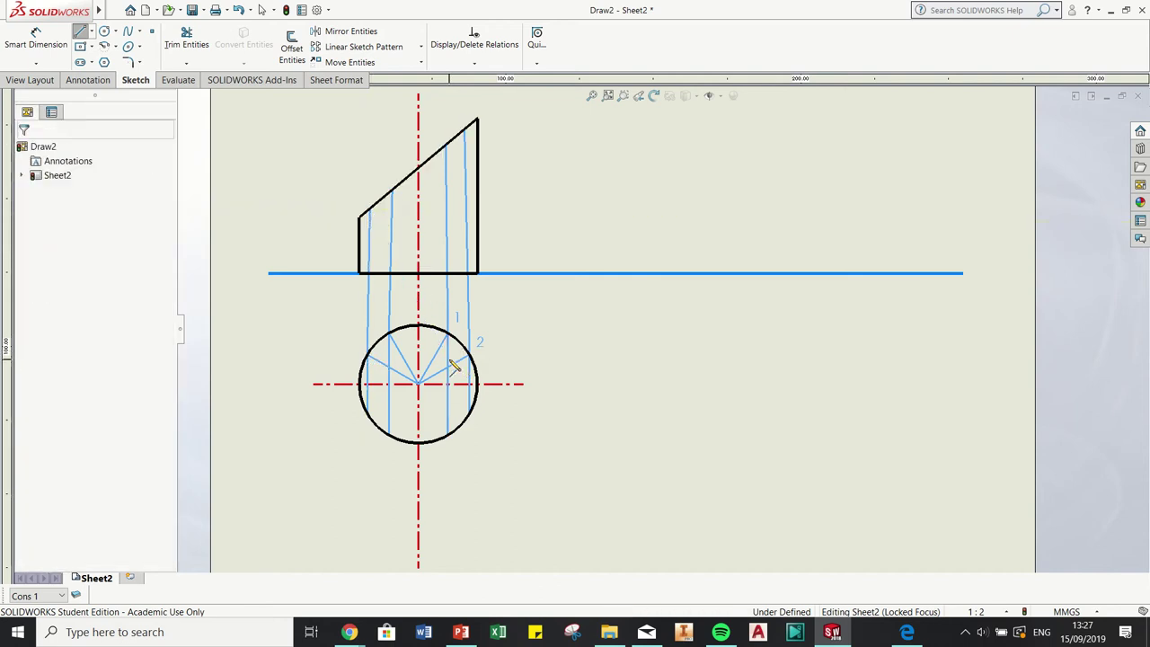
Make the four projection lines between plan and elevation parallel to the vertical centre line
left_click(469, 292)
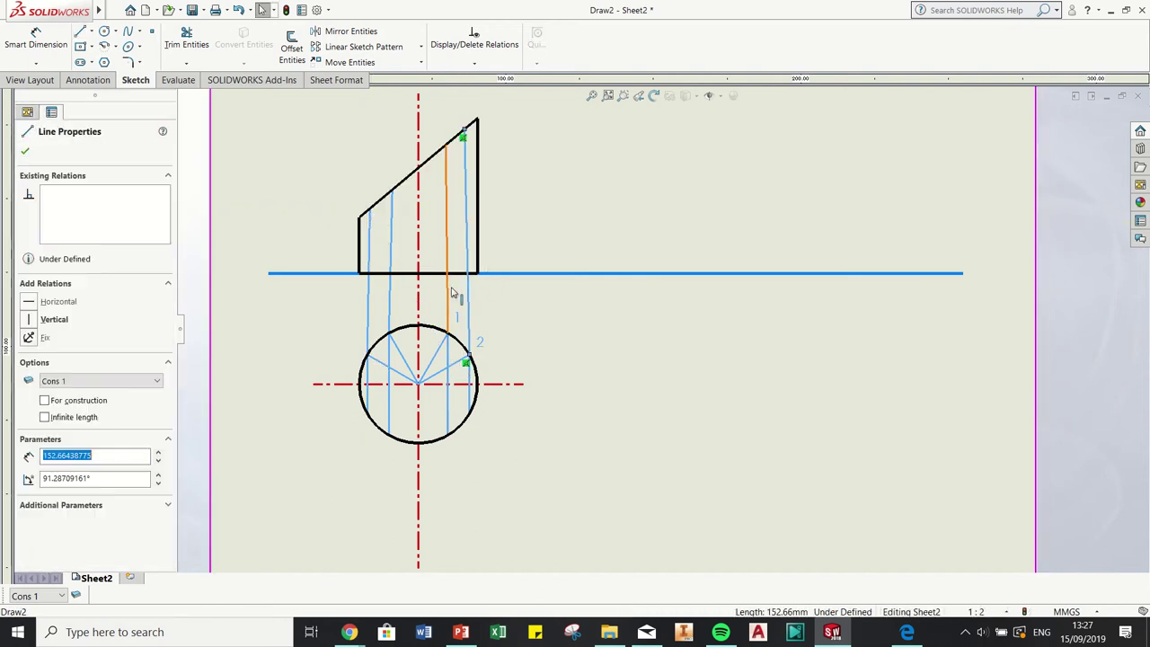
left_click(446, 241, "ctrl")
left_click(391, 296, "ctrl")
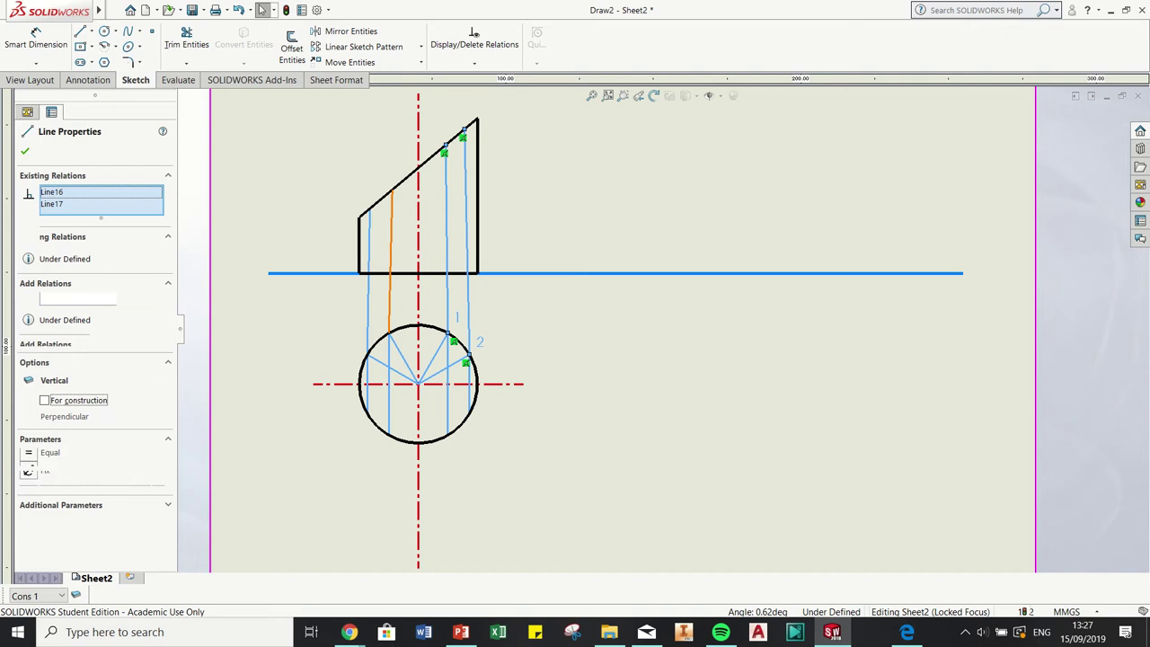
left_click(368, 301, "ctrl")
left_click(418, 296, "ctrl")
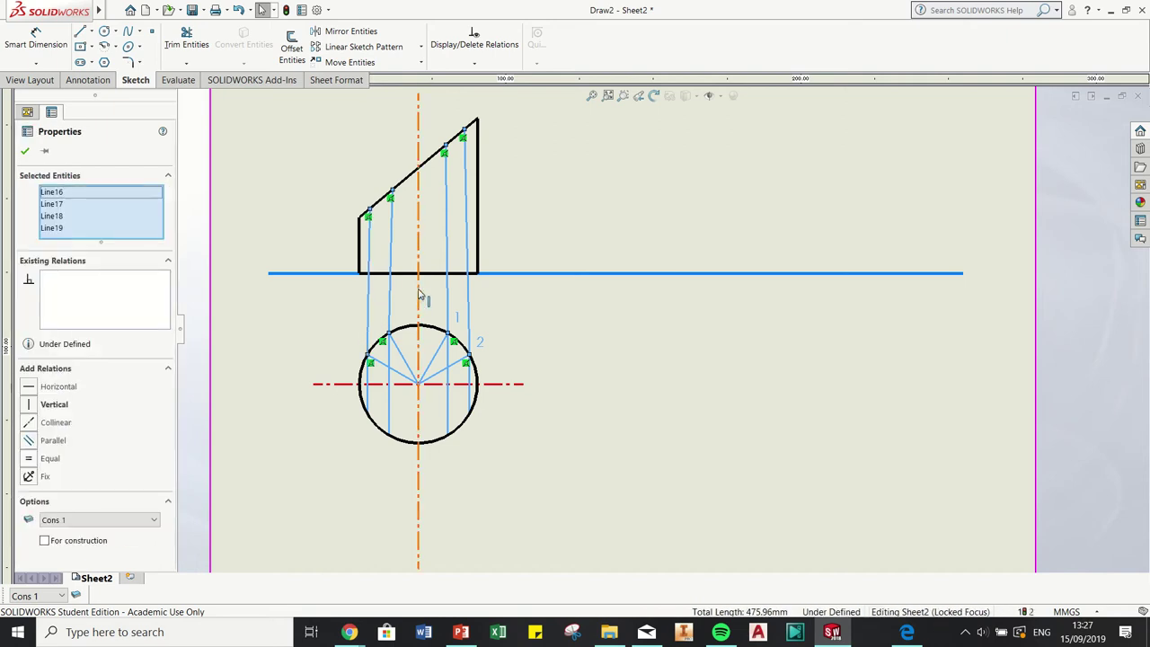
left_click(28, 453)
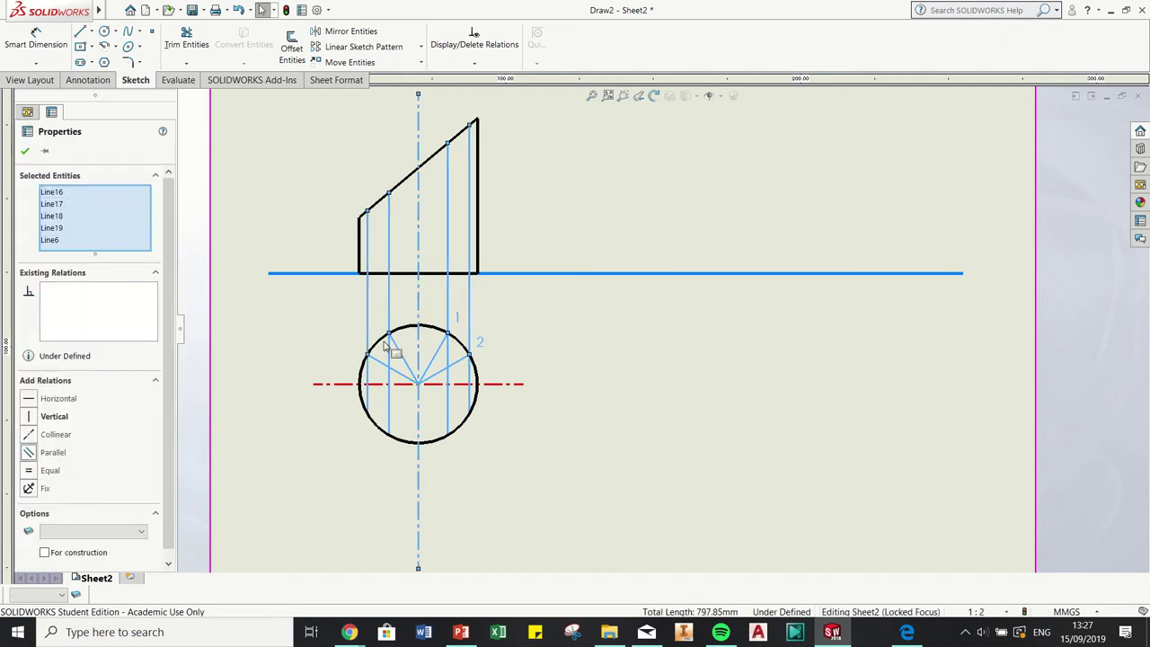
left_click(517, 228)
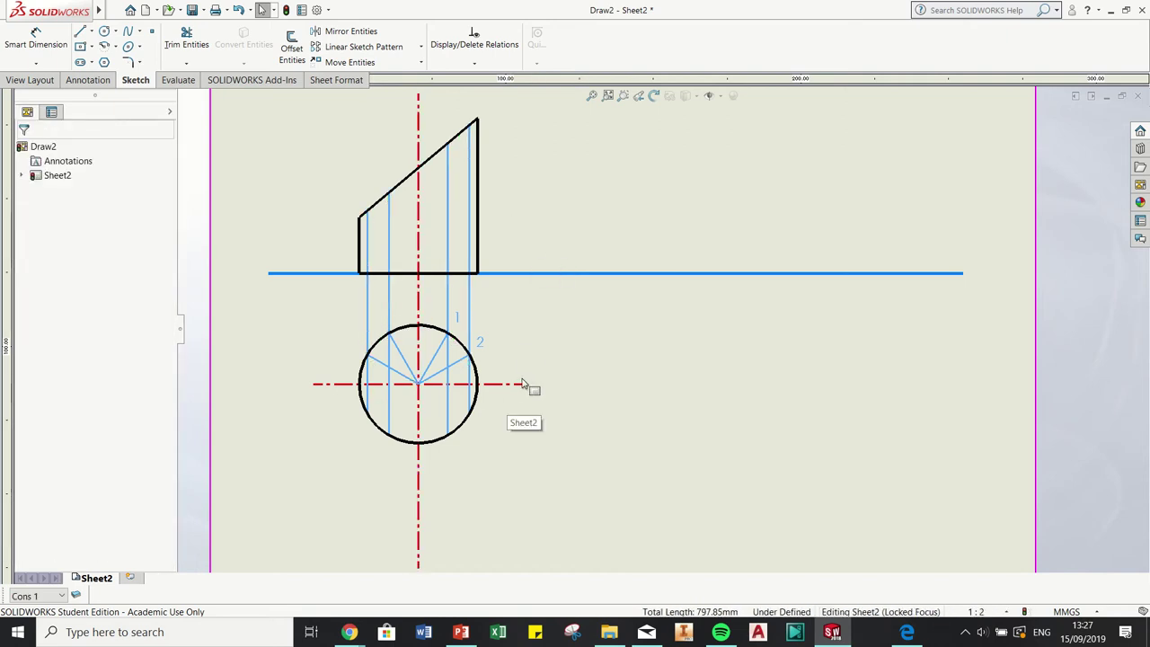
On the Center layer, draw an oblique centre line about 290 mm long from the sloping edge's crossing with the vertical centre line, down past the ground line
scroll(566, 318, "up", 5)
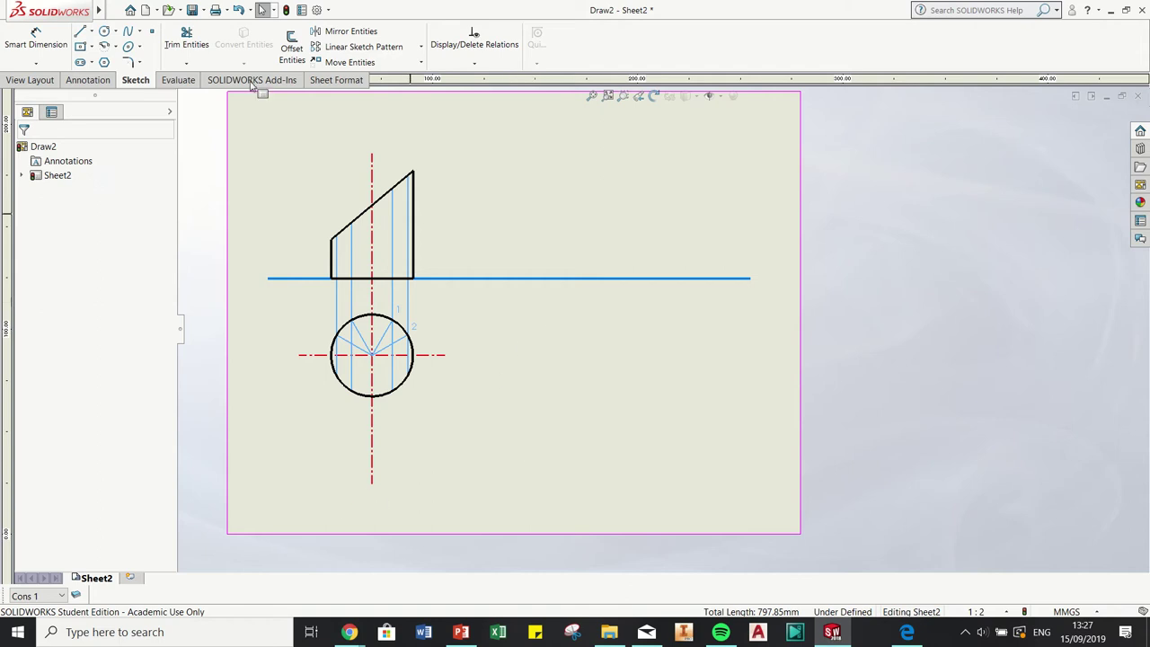
left_click(79, 30)
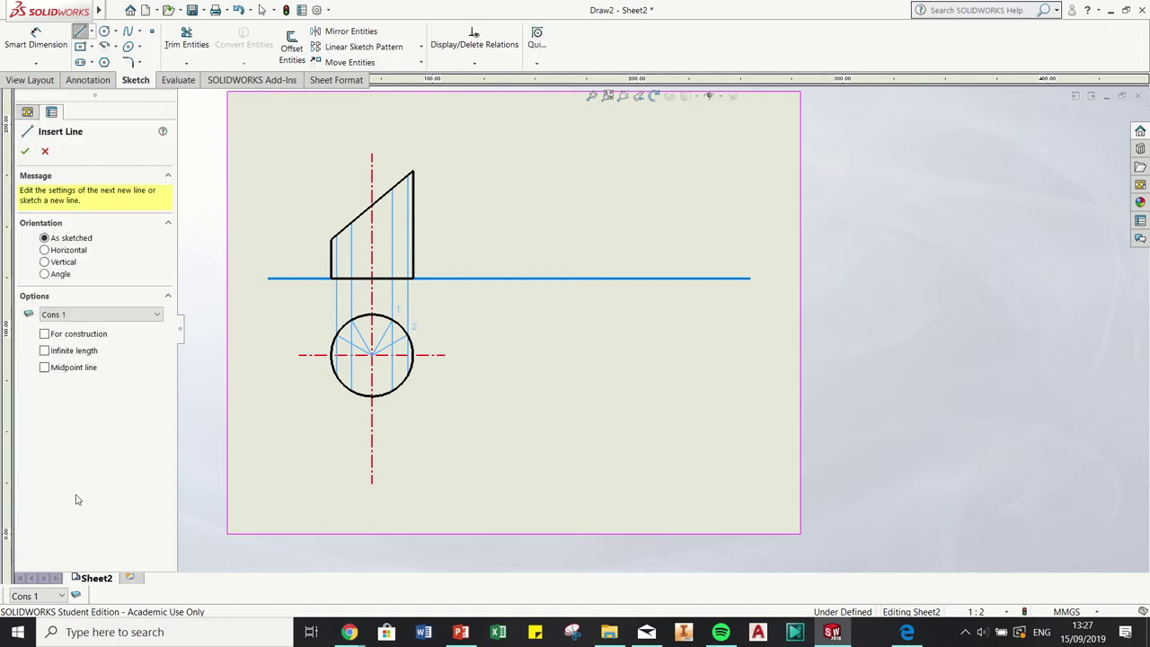
left_click(38, 595)
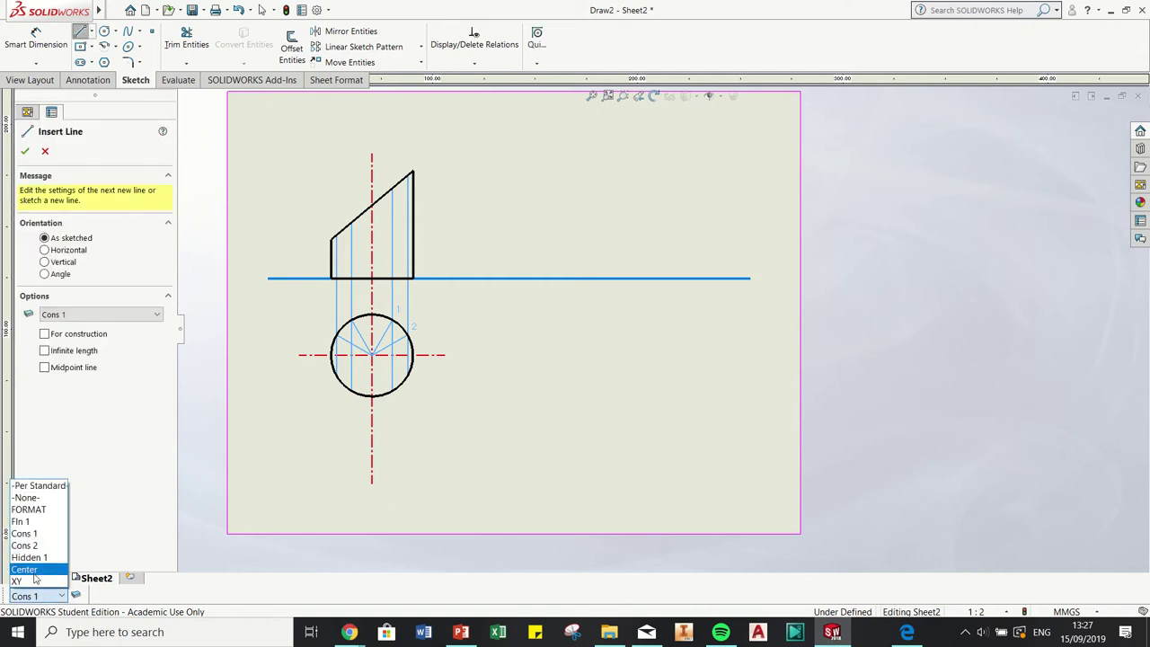
left_click(31, 567)
left_click(372, 207)
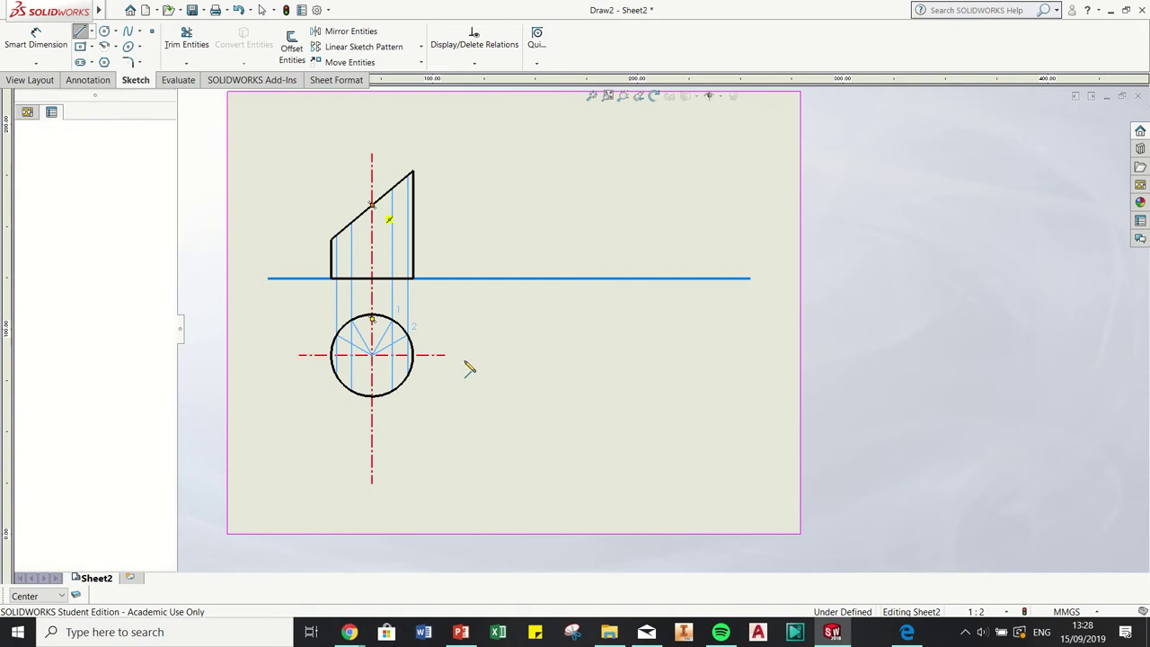
left_click(566, 429)
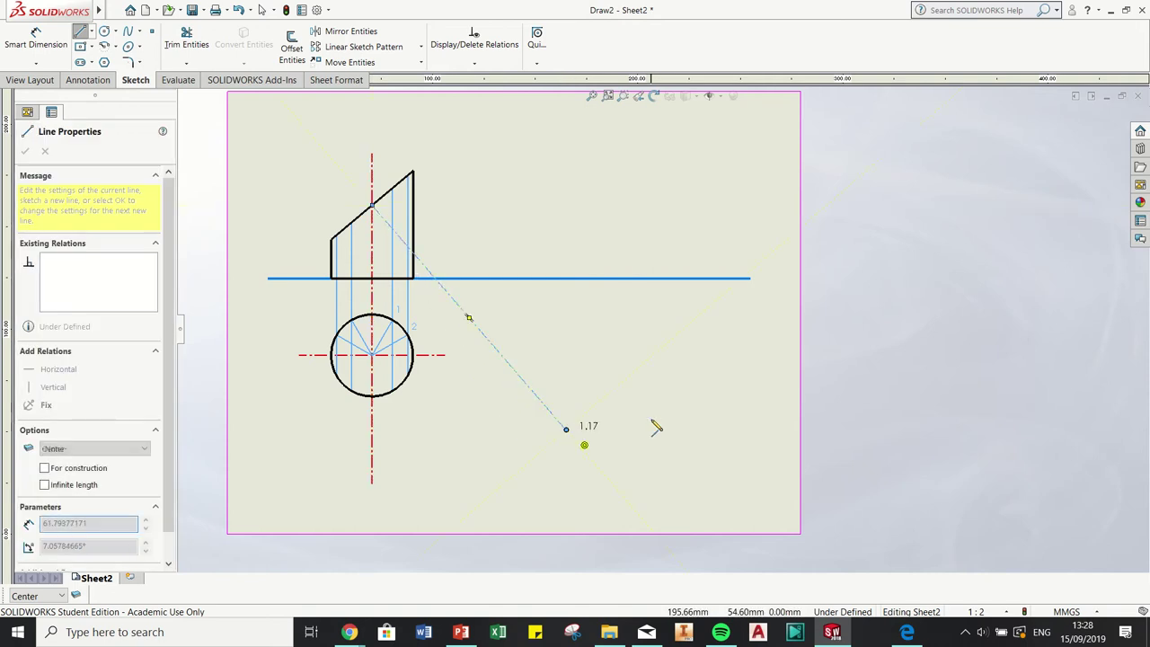
key("Escape")
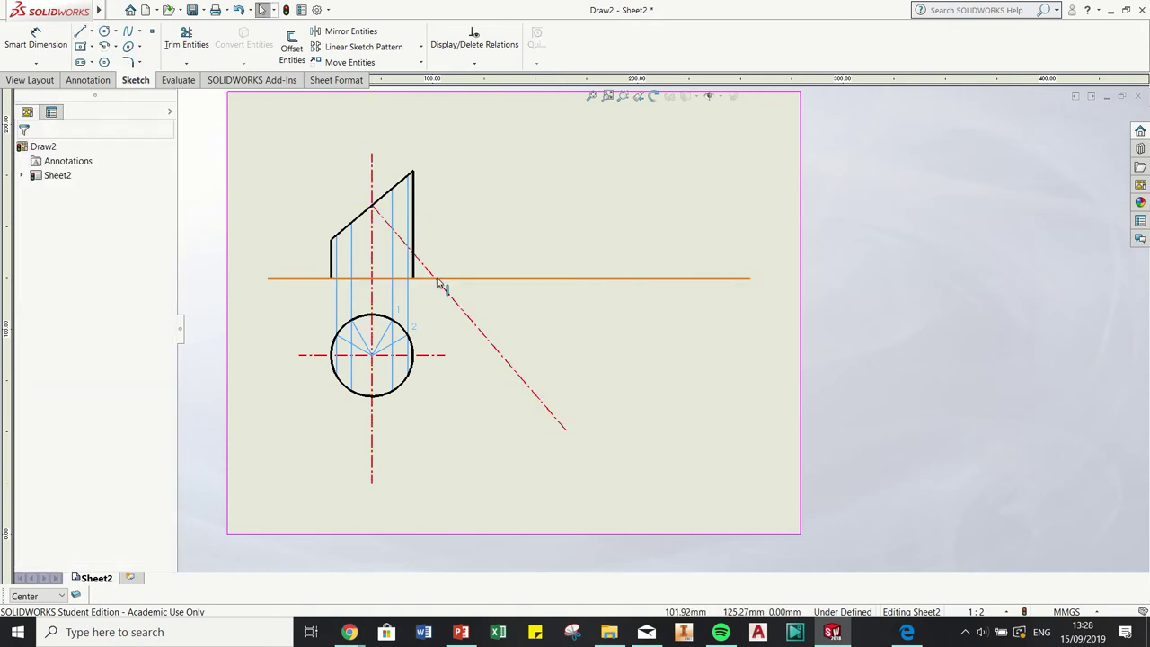
Make the oblique centre line perpendicular to the elevation's sloping edge
left_click(458, 310)
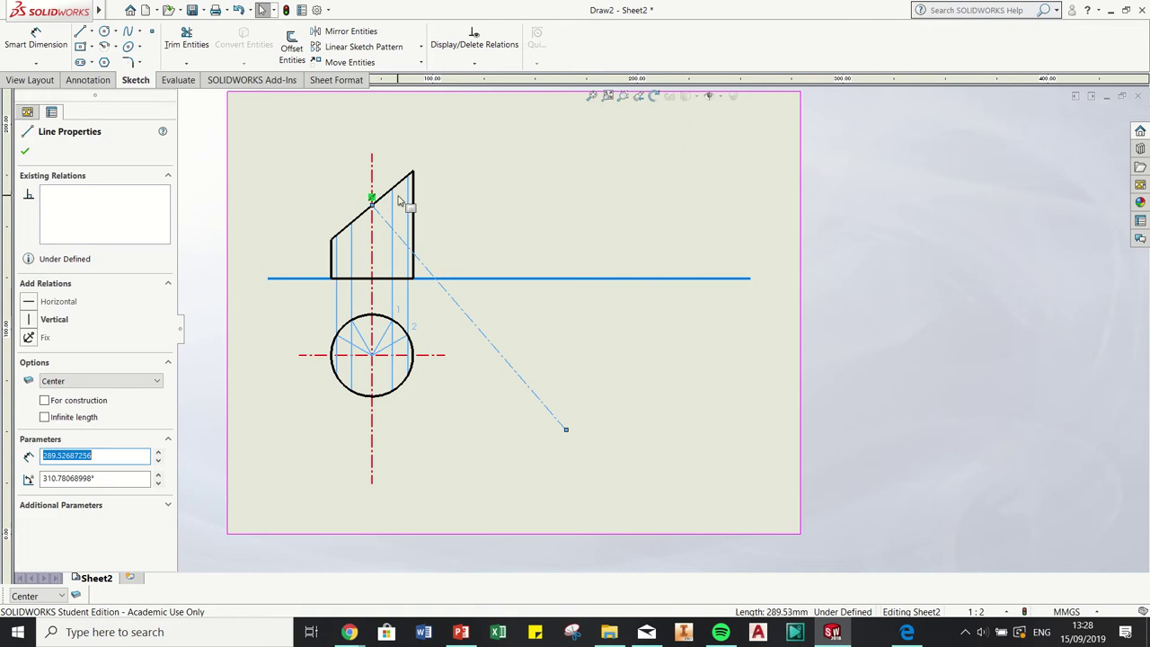
left_click(381, 203, "ctrl")
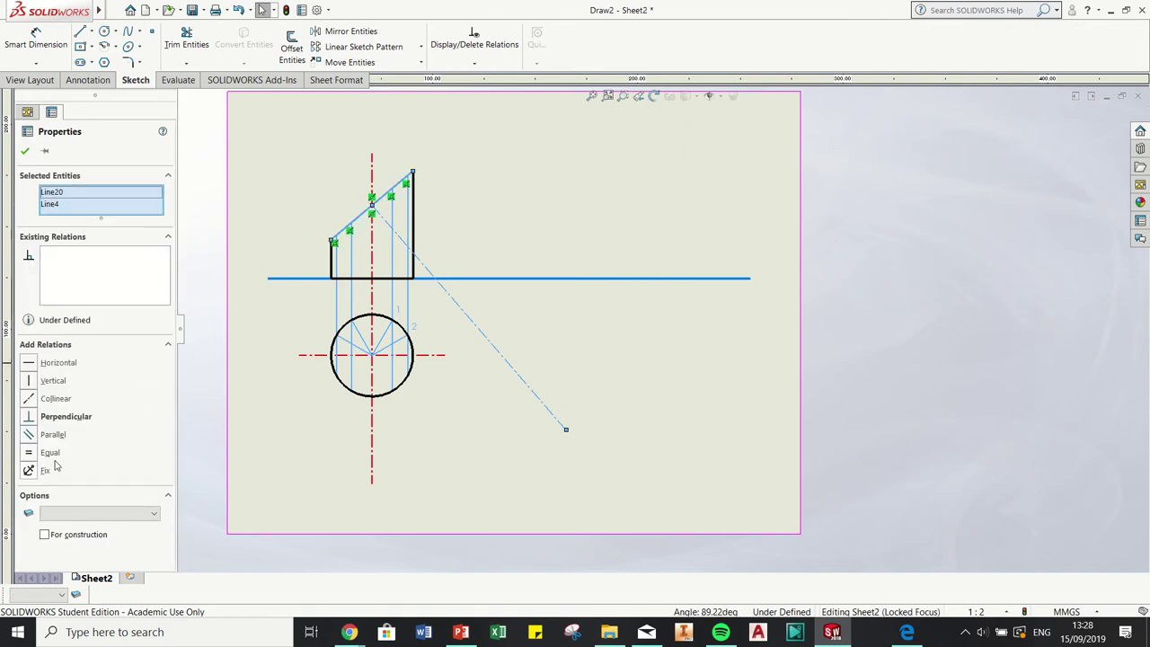
left_click(31, 419)
left_click(534, 244)
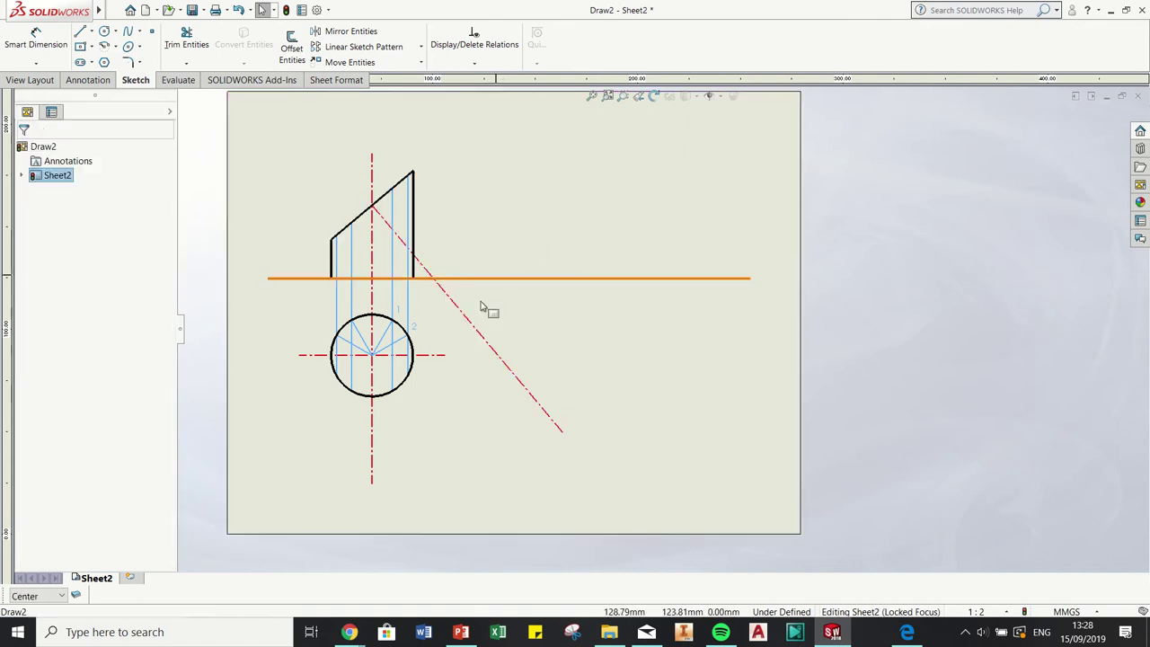
On the XY layer, draw an auxiliary ground line about 165 mm long across the oblique centre line, roughly parallel to the sloping edge
left_click(53, 597)
left_click(36, 582)
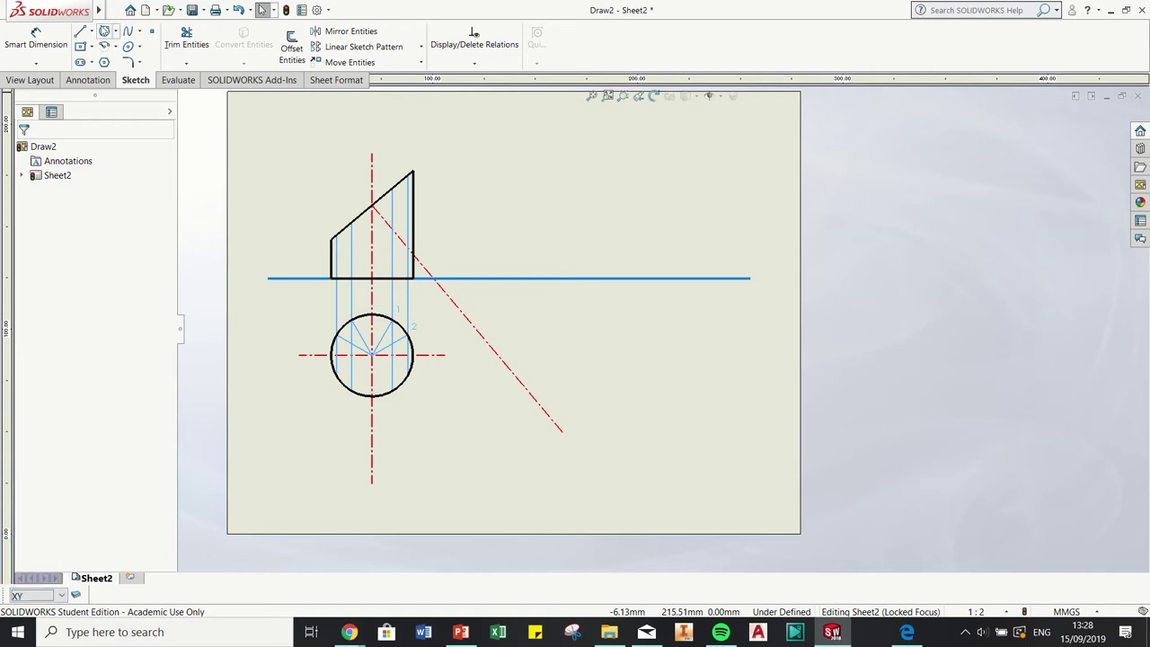
left_click(81, 32)
left_click(551, 296)
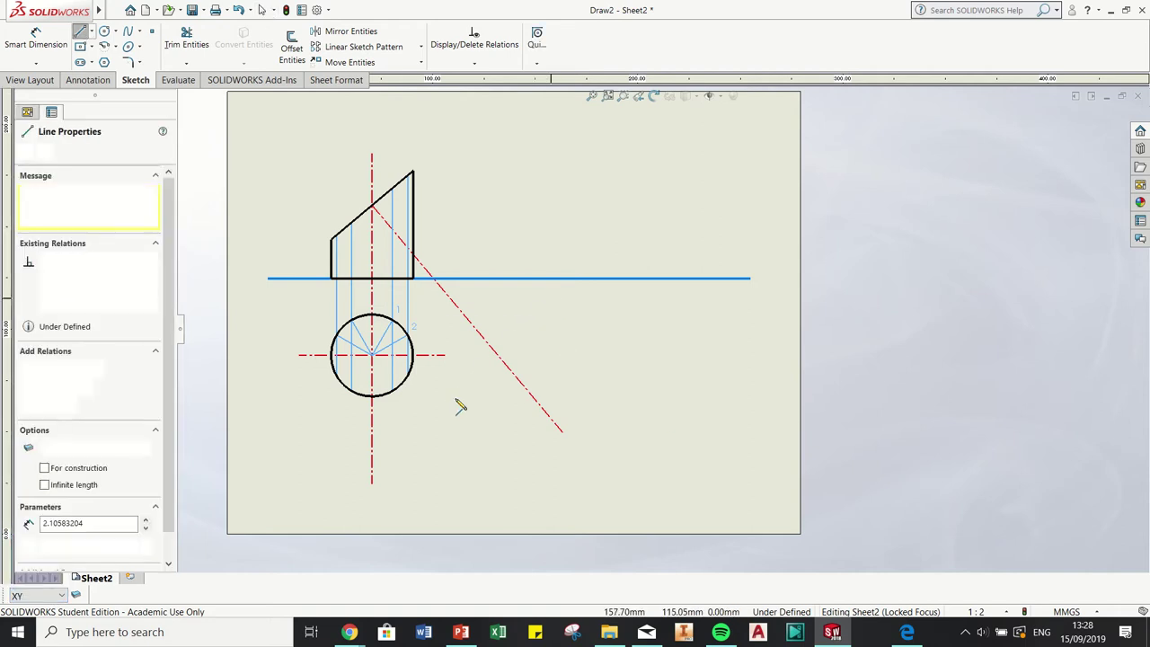
left_click(428, 408)
key("Escape")
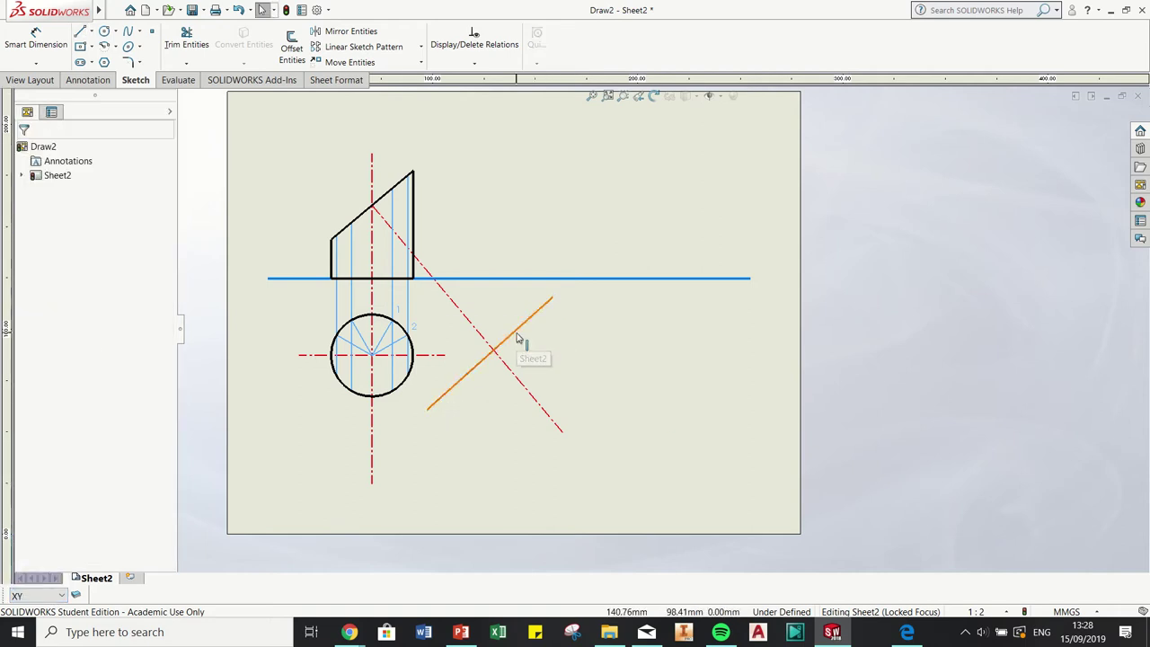
Make the auxiliary ground line perpendicular to the oblique centre line
left_click(518, 335)
left_click(513, 378, "ctrl")
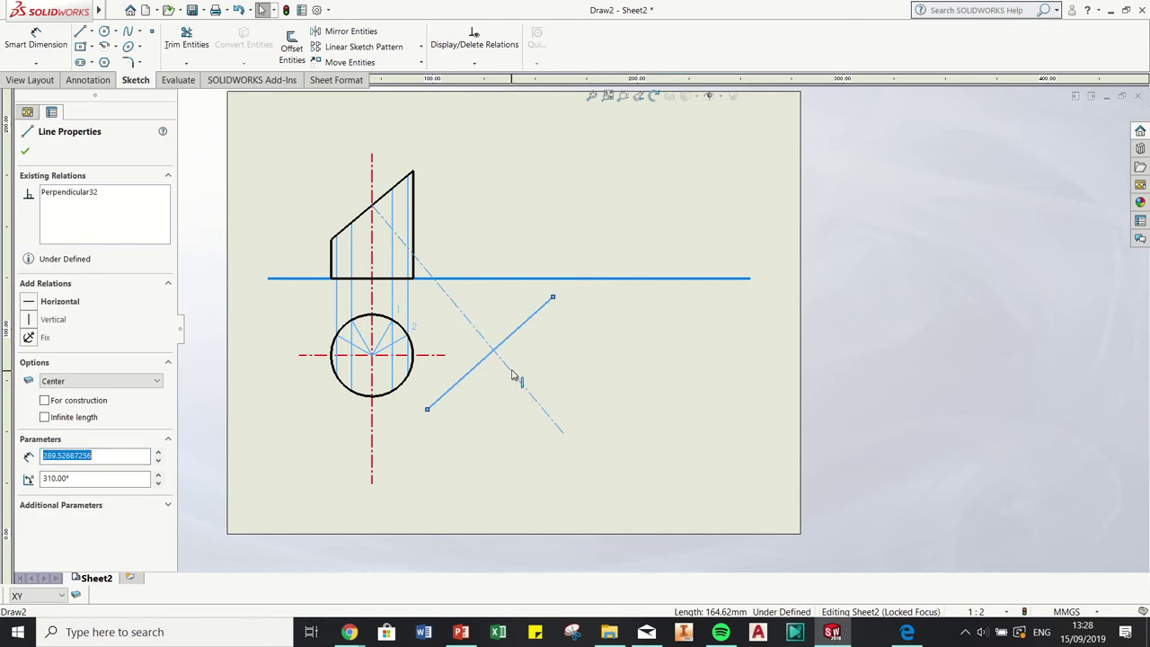
left_click(42, 416)
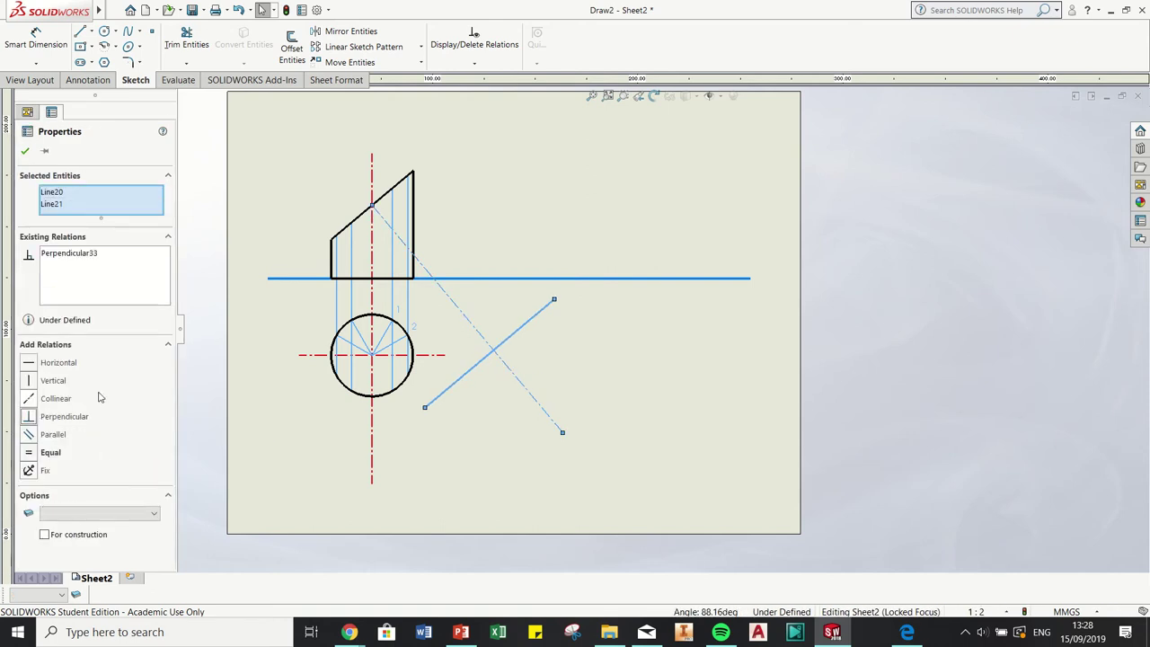
left_click(317, 333)
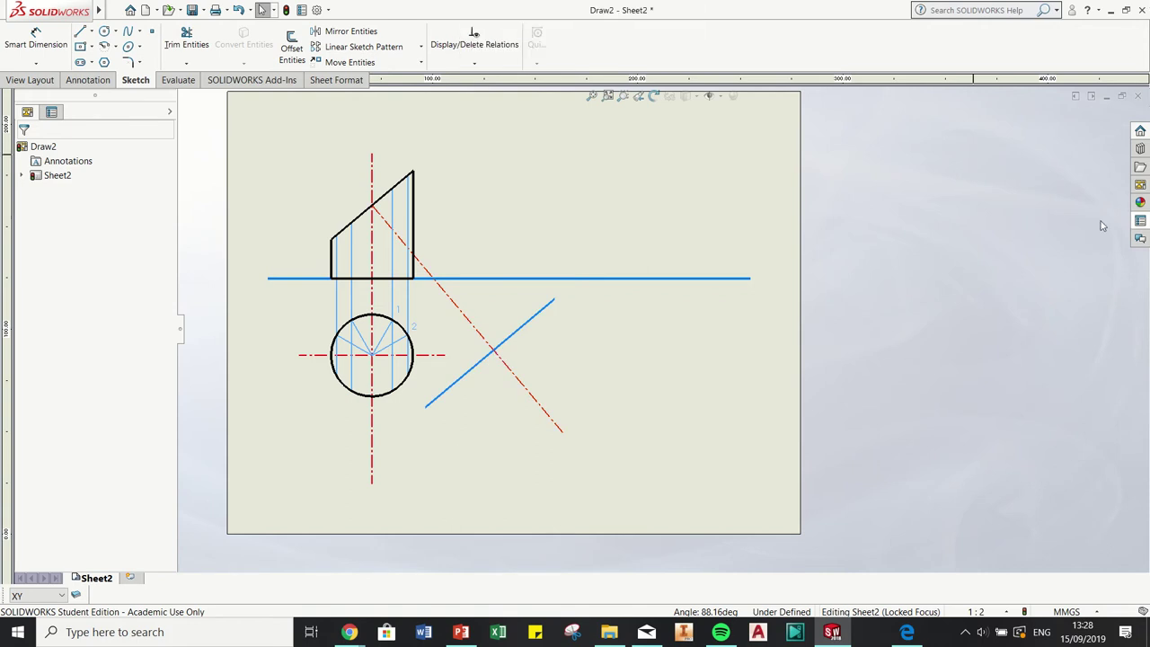
left_click(497, 357)
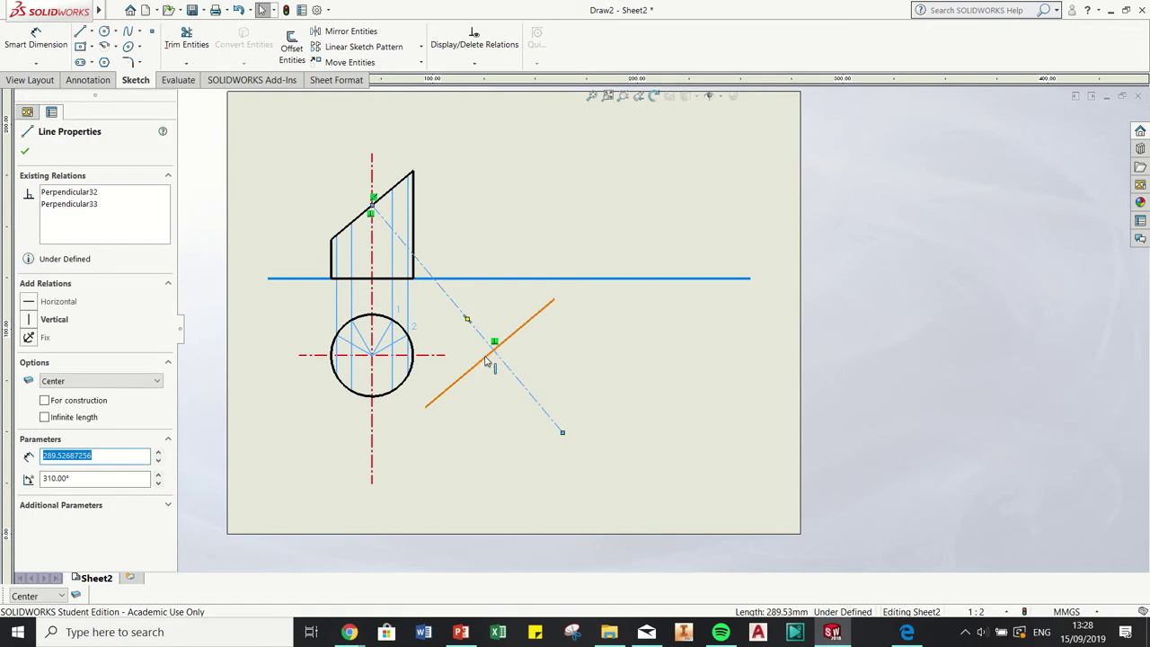
left_click(755, 275)
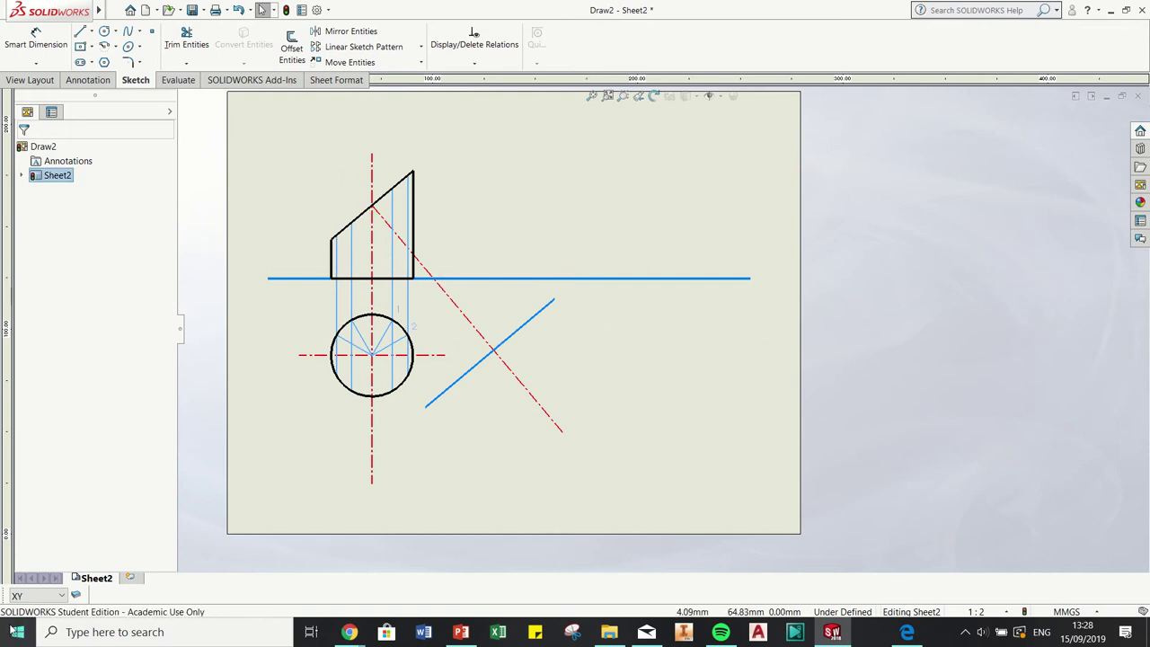
On the Cons 2 layer, draw oblique projection lines from the sloping edge's top corner and its points 2 and 1 past the auxiliary ground line
left_click(40, 595)
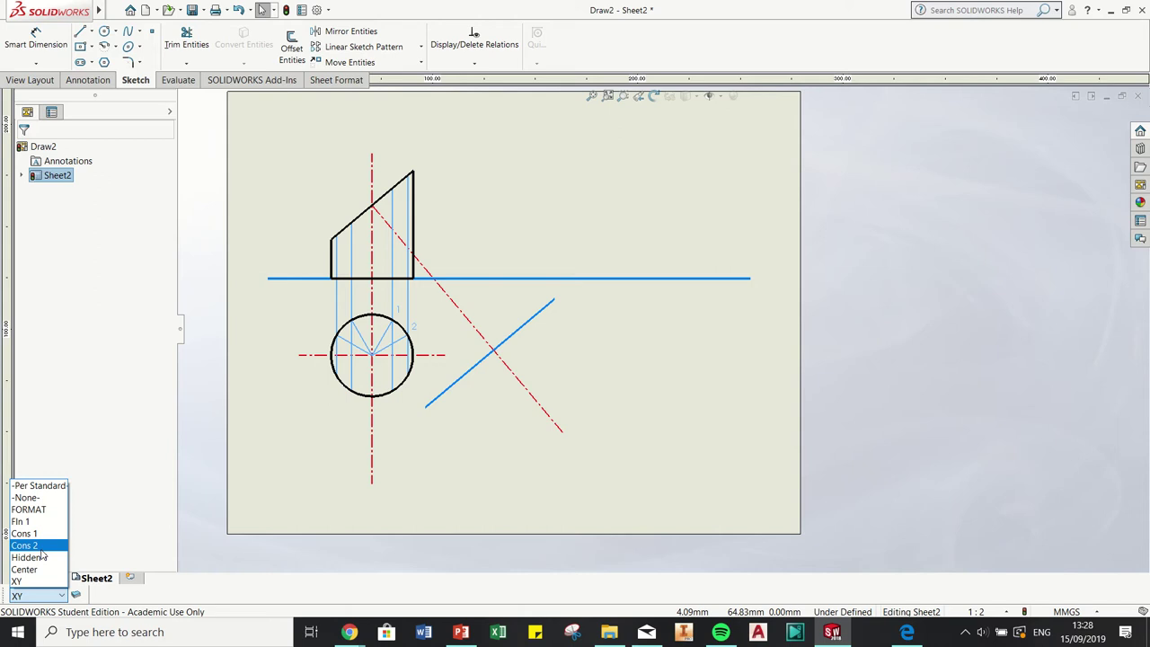
left_click(41, 545)
mouse_move(90, 24)
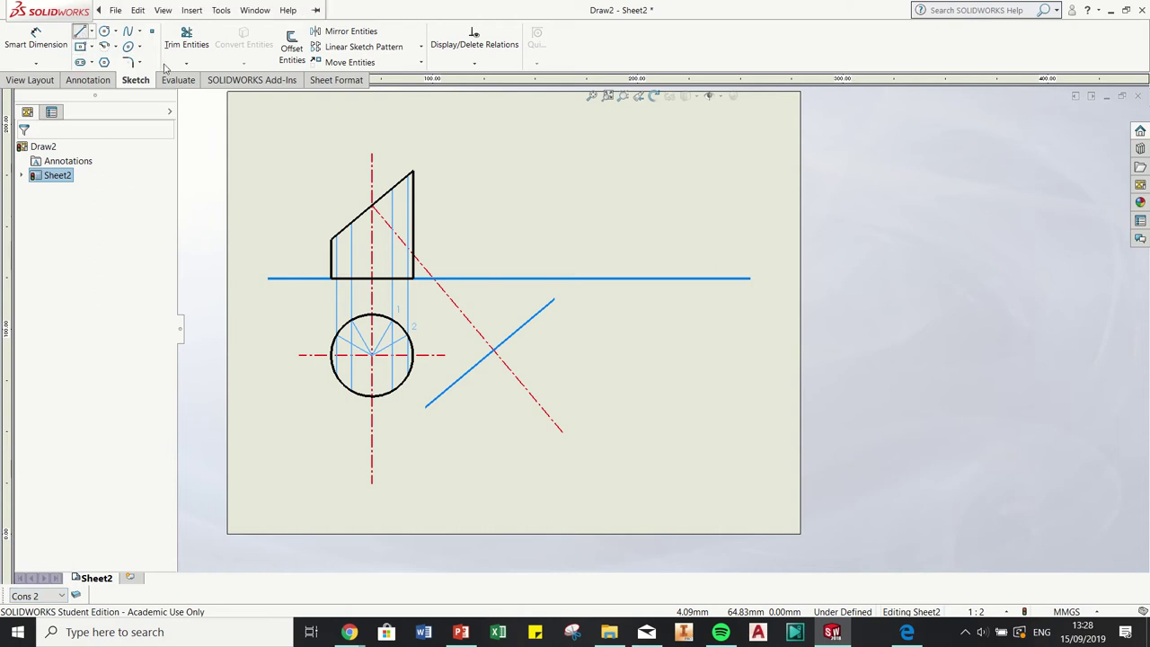
left_click(415, 176)
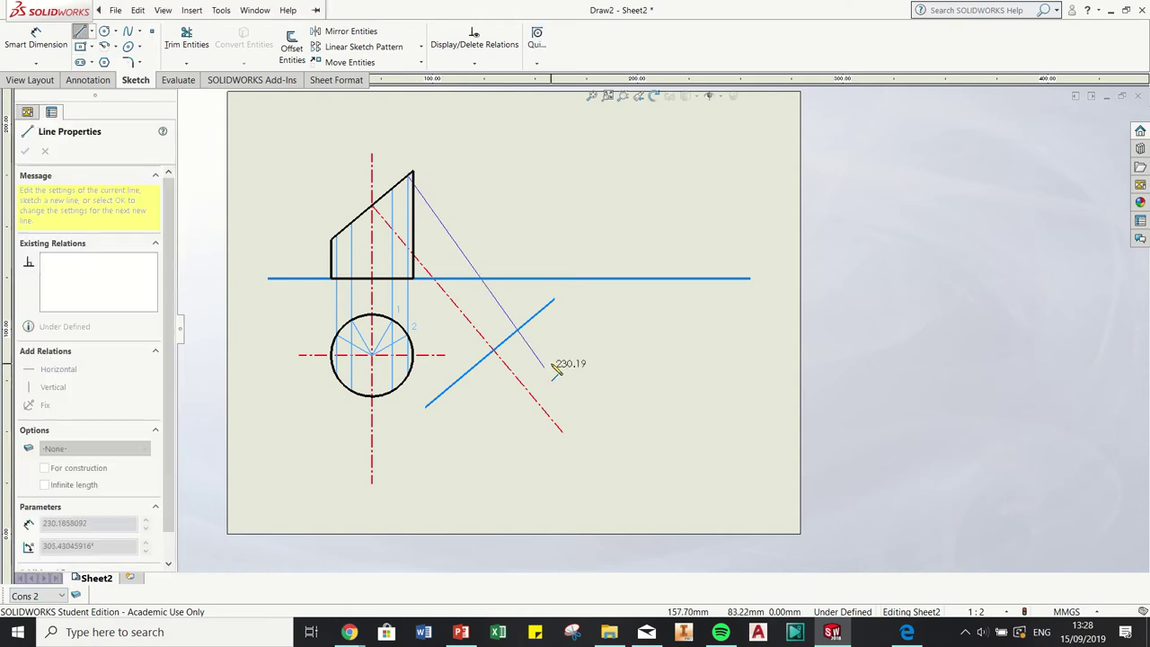
left_click(593, 400)
key("Escape")
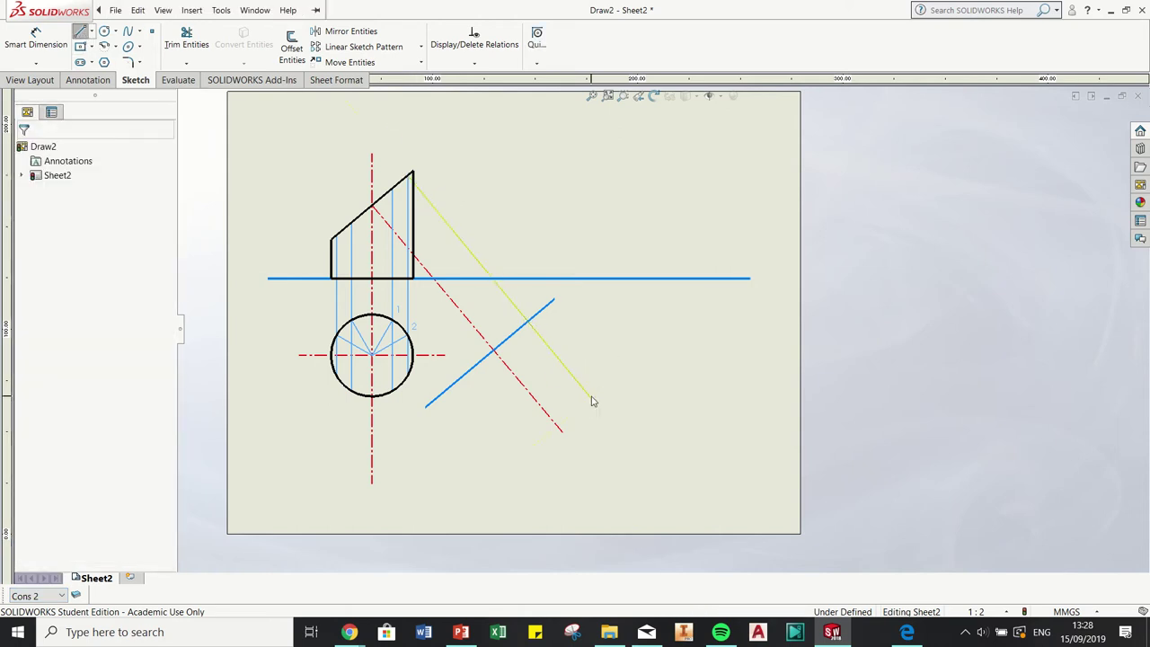
left_click(414, 173)
left_click(595, 376)
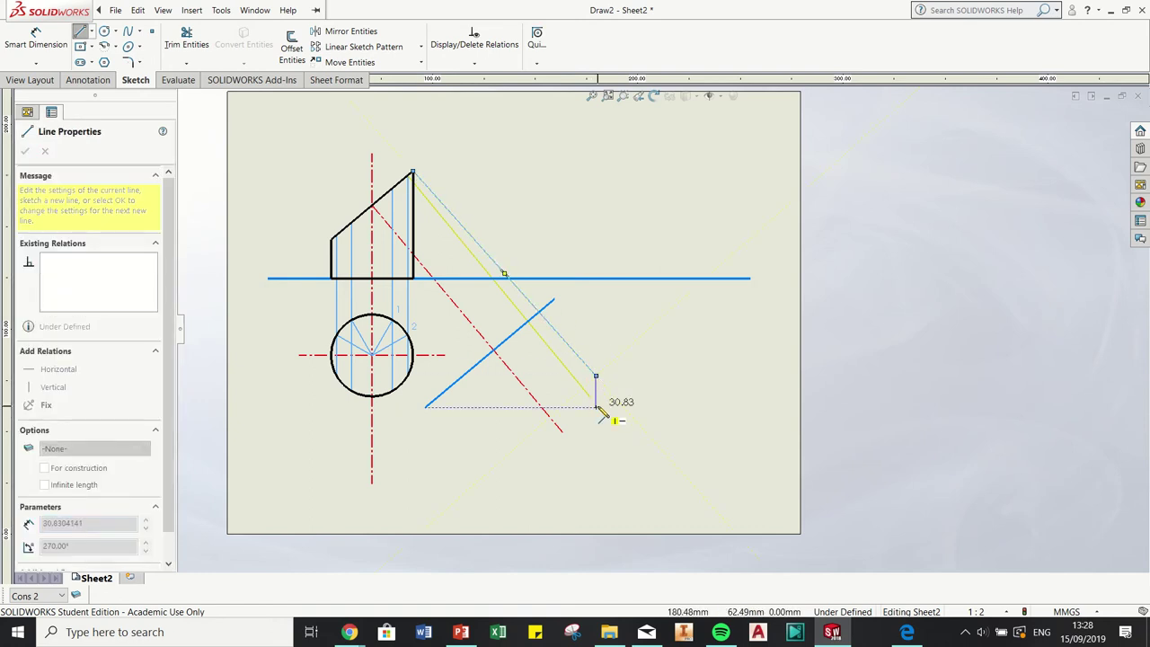
key("Escape")
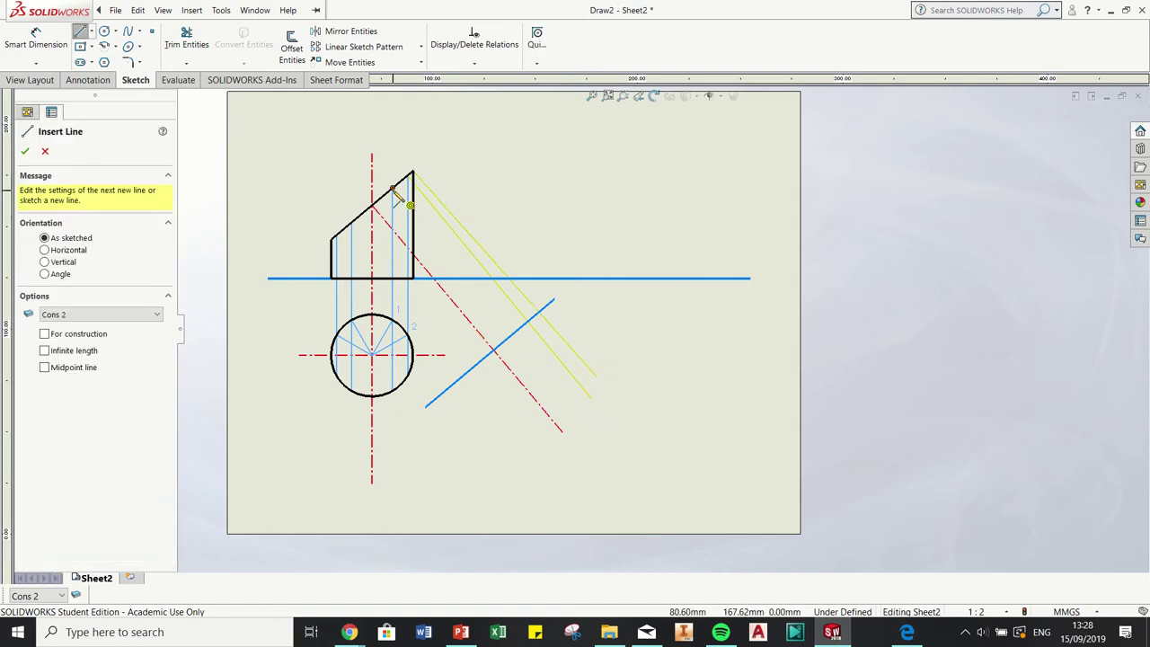
left_click(393, 188)
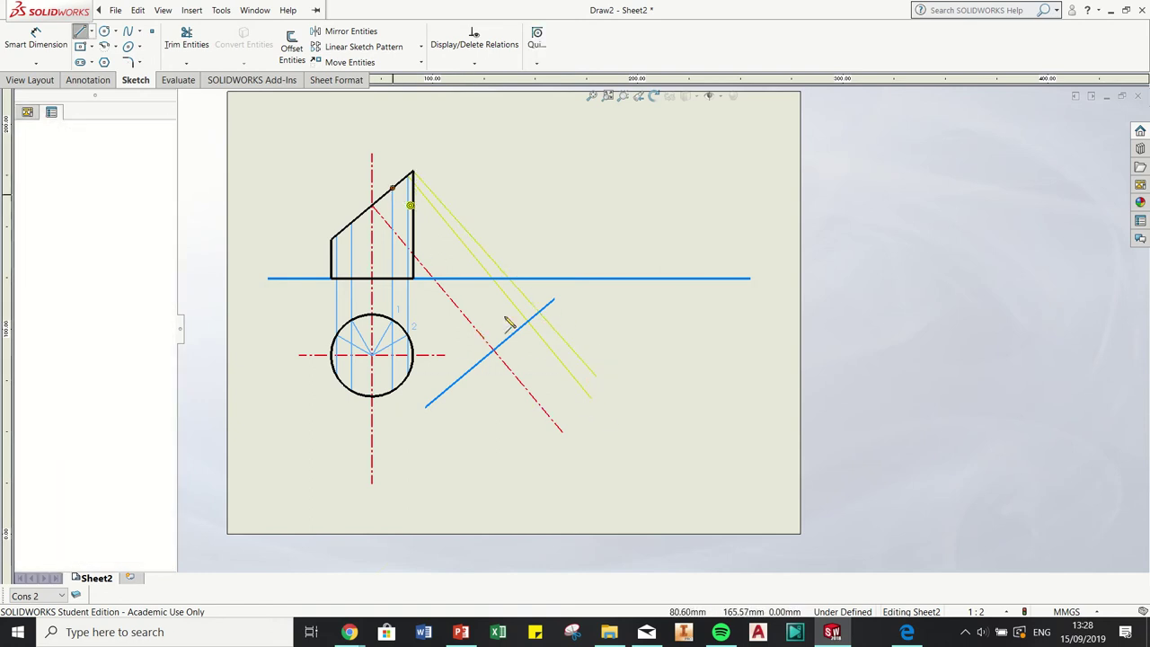
left_click(585, 419)
key("Escape")
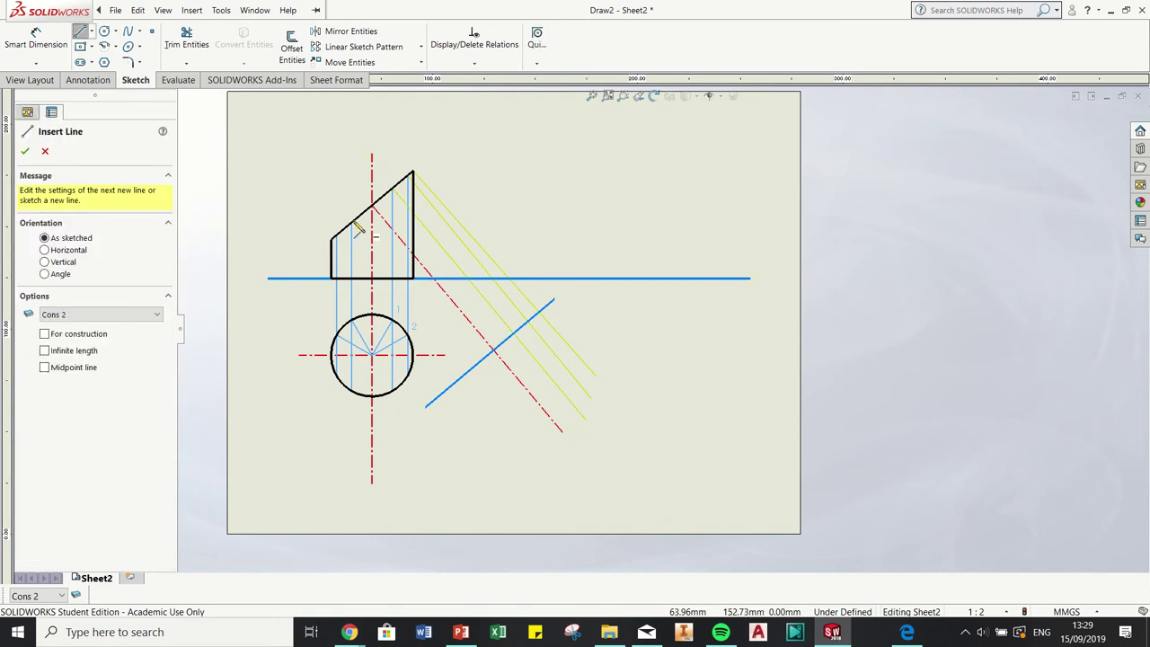
Draw three more oblique projection lines from the two lower projected points and the lower corner of the sloping edge past the auxiliary ground line
left_click(355, 227)
left_click(543, 450)
key("Escape")
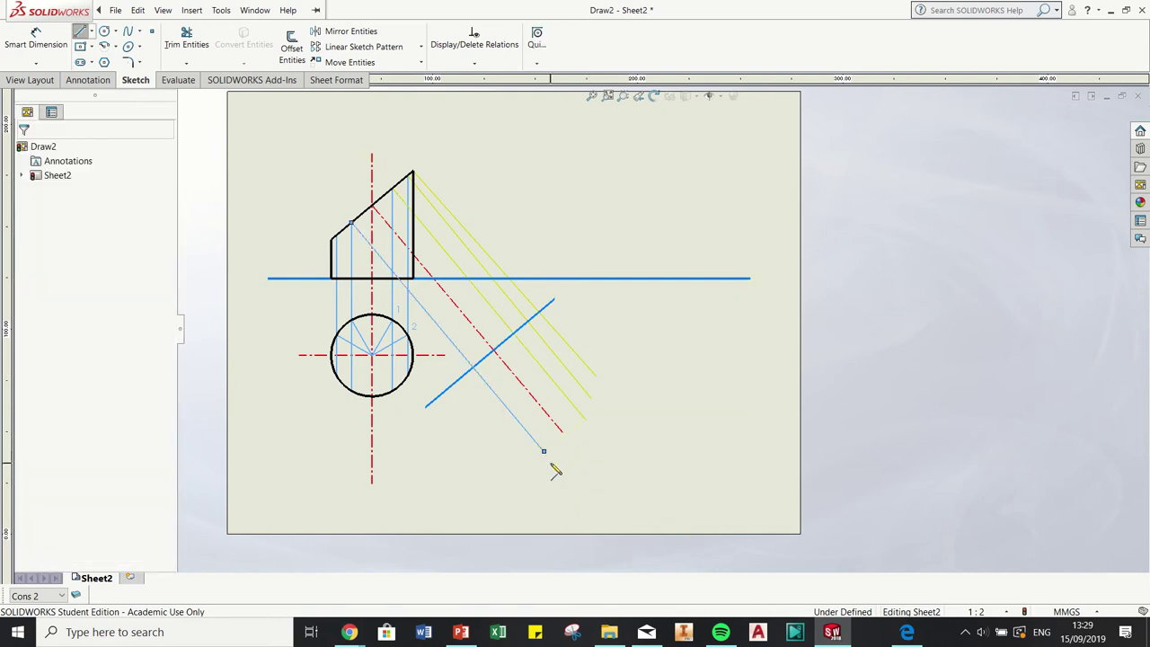
key("Return")
left_click(333, 239)
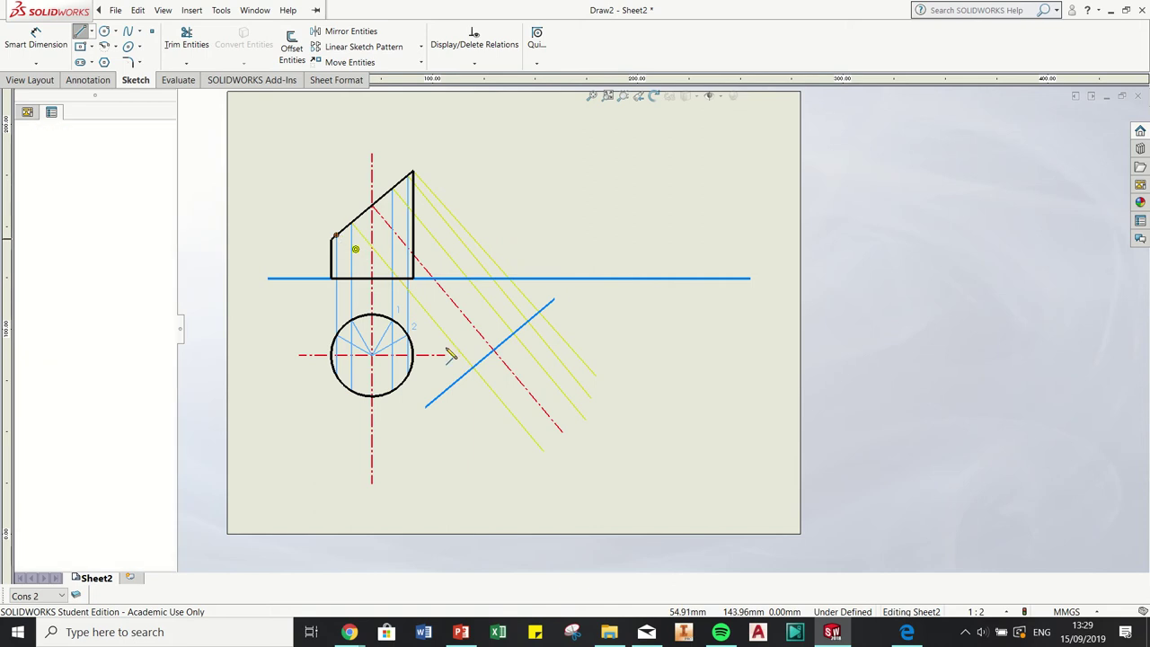
key("Escape")
key("Escape")
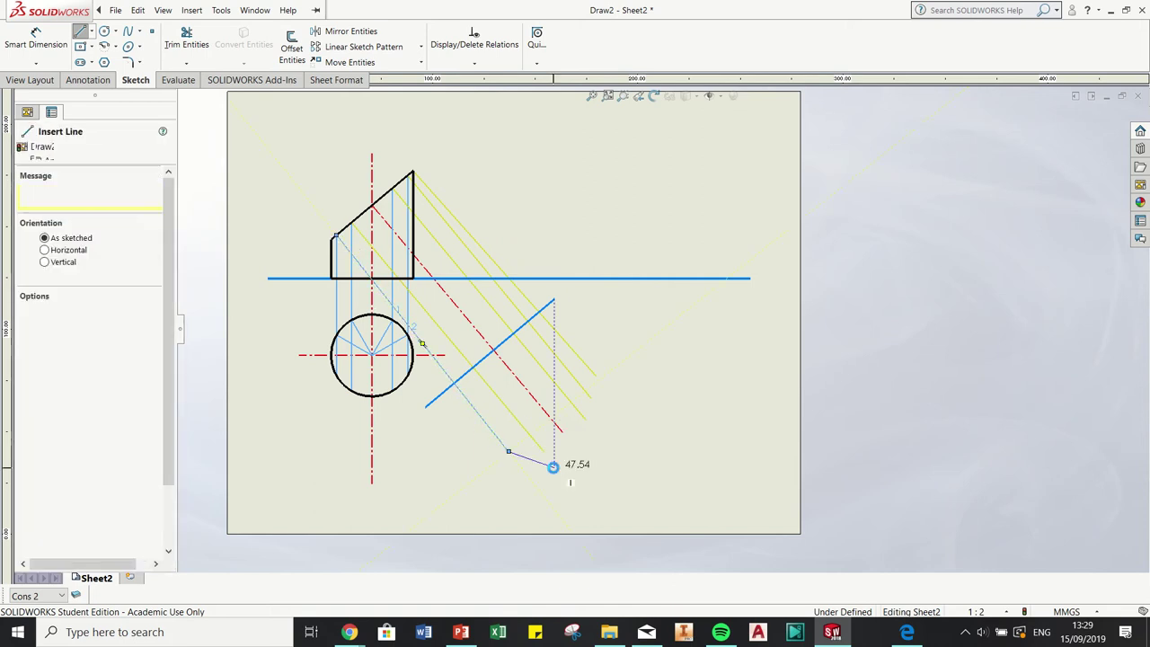
key("Return")
left_click(333, 240)
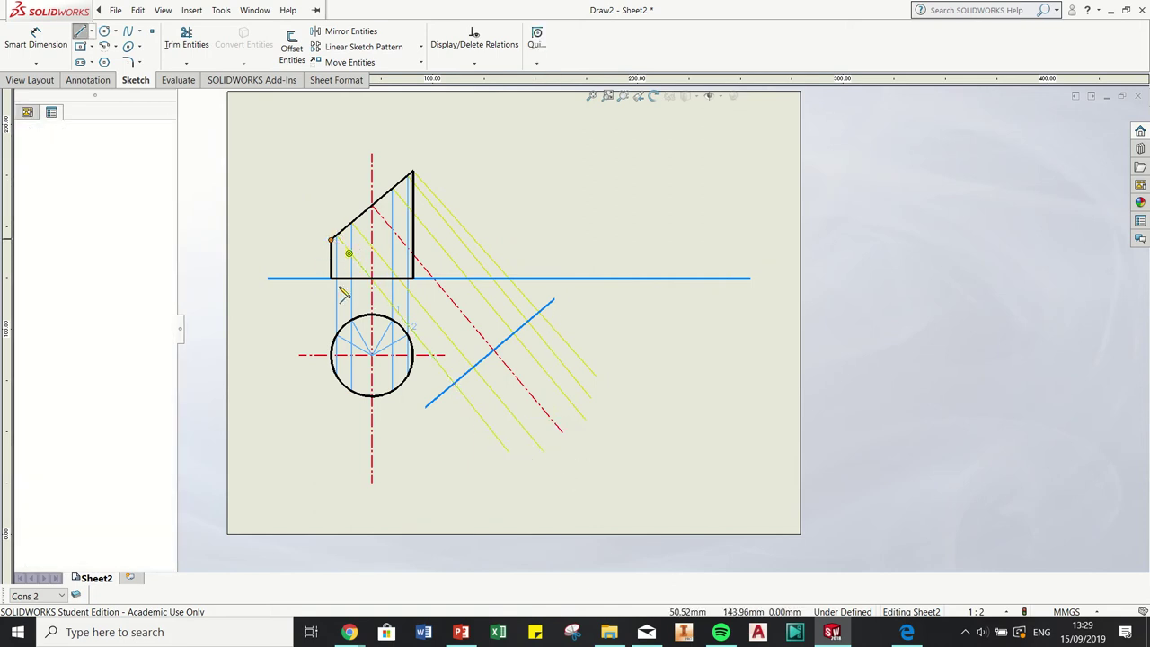
key("Escape")
key("Escape")
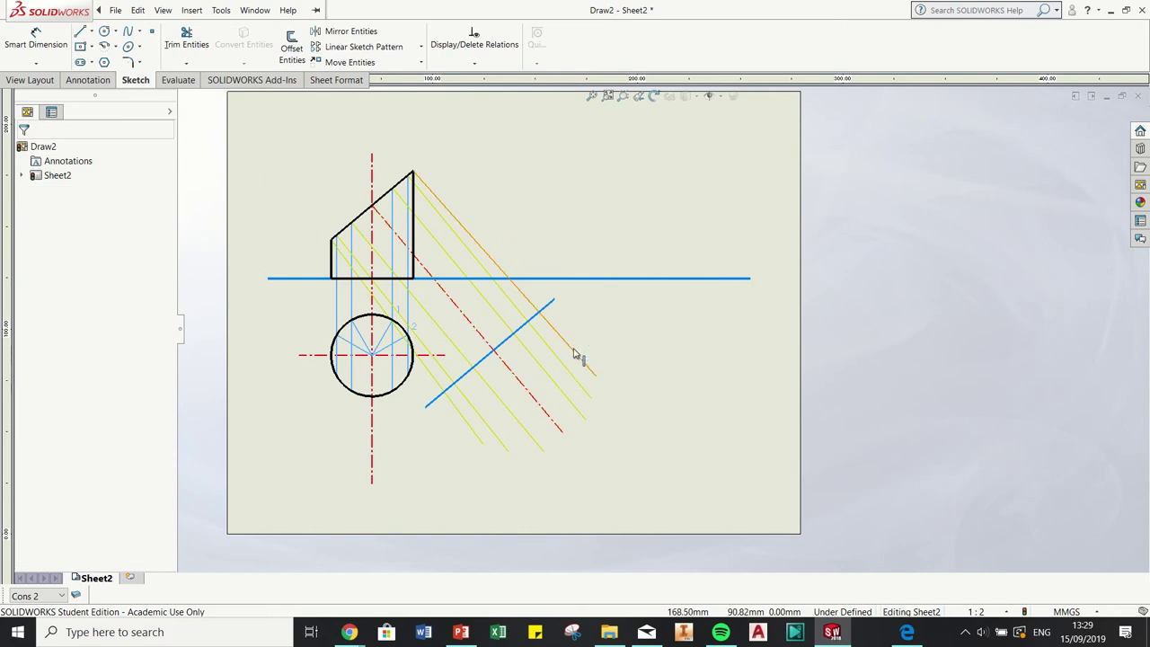
Make the six oblique projection lines parallel to the auxiliary centre line
left_click(575, 353)
left_click(568, 371, "ctrl")
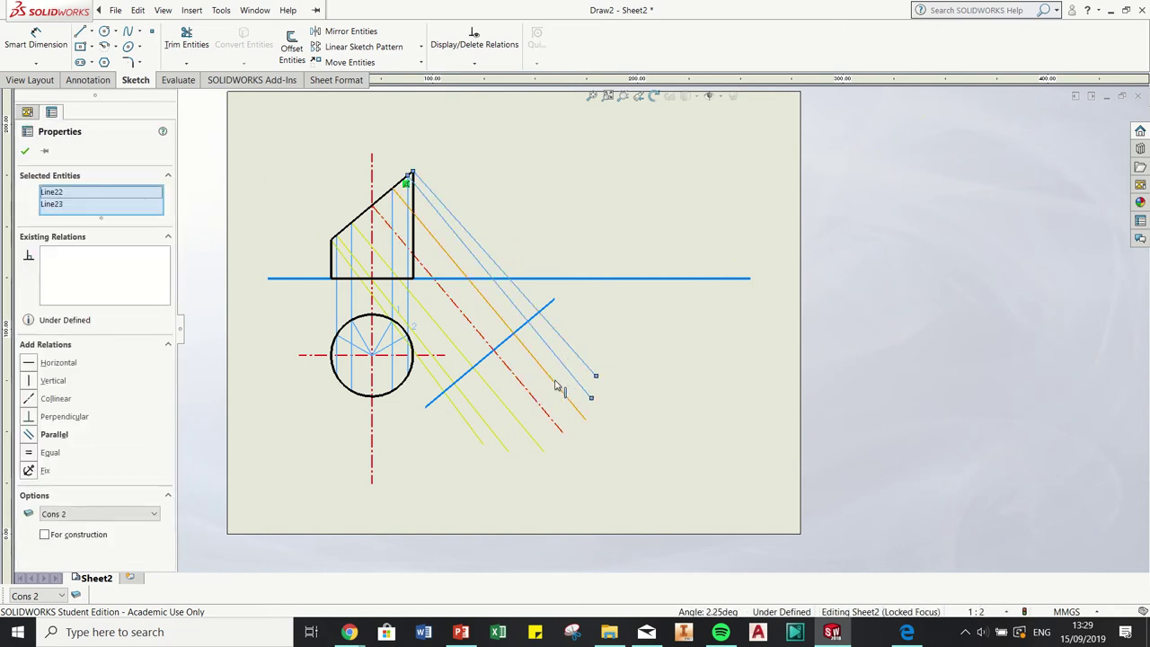
left_click(556, 386, "ctrl")
left_click(513, 414, "ctrl")
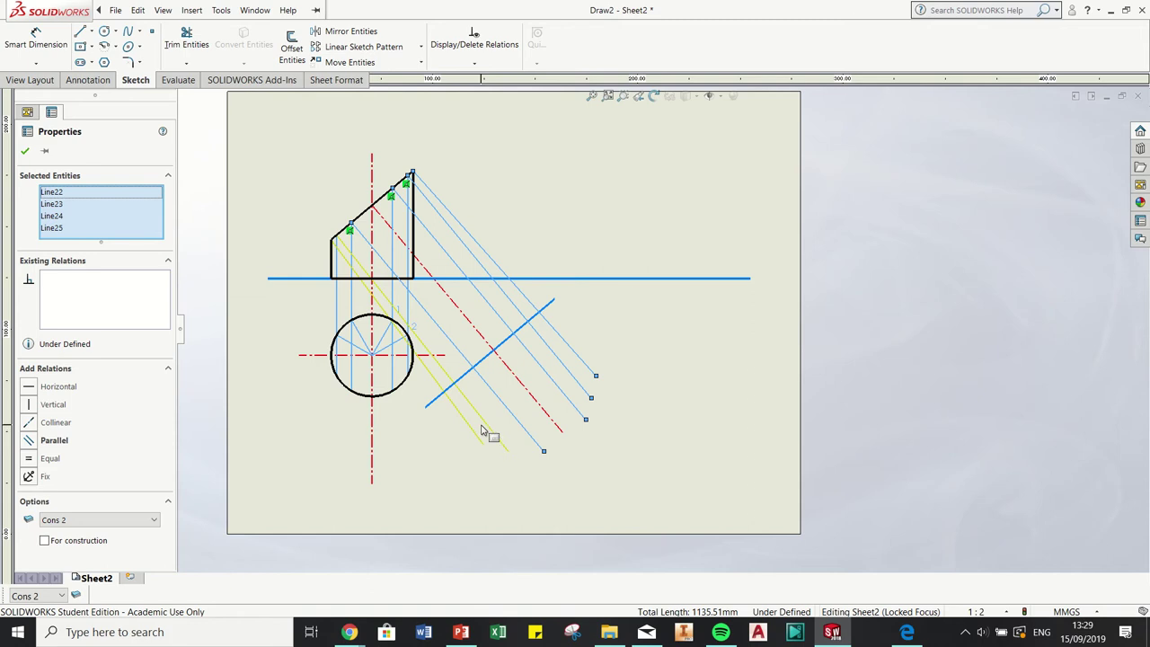
left_click(482, 425, "ctrl")
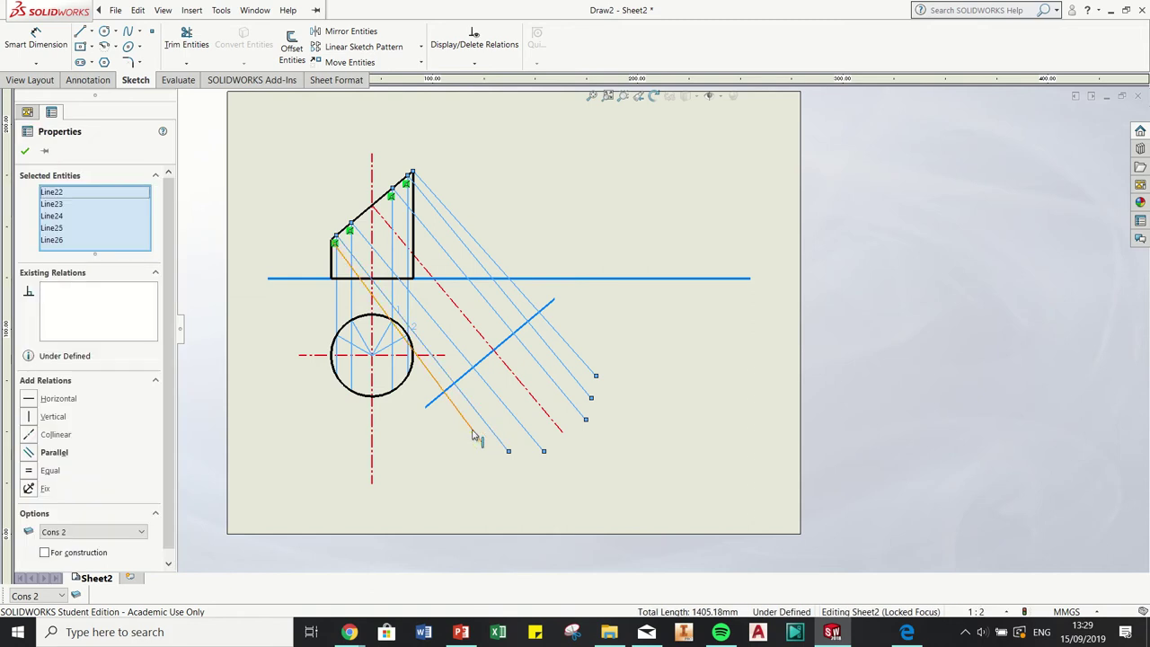
left_click(476, 433, "ctrl")
left_click(530, 399, "ctrl")
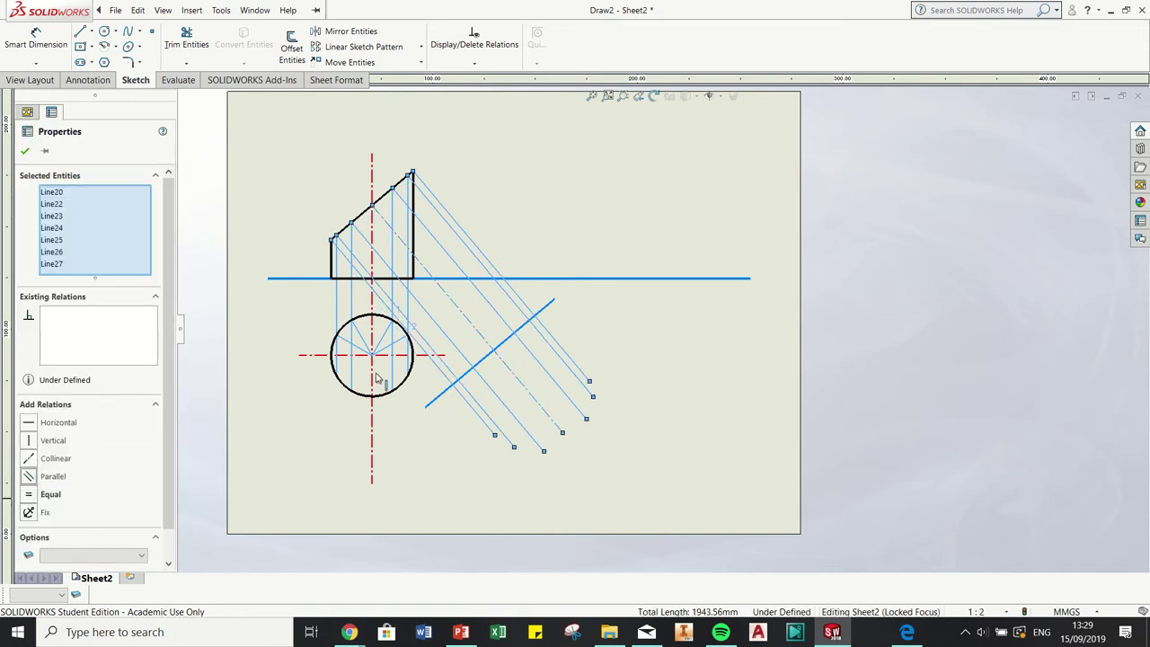
left_click(636, 303)
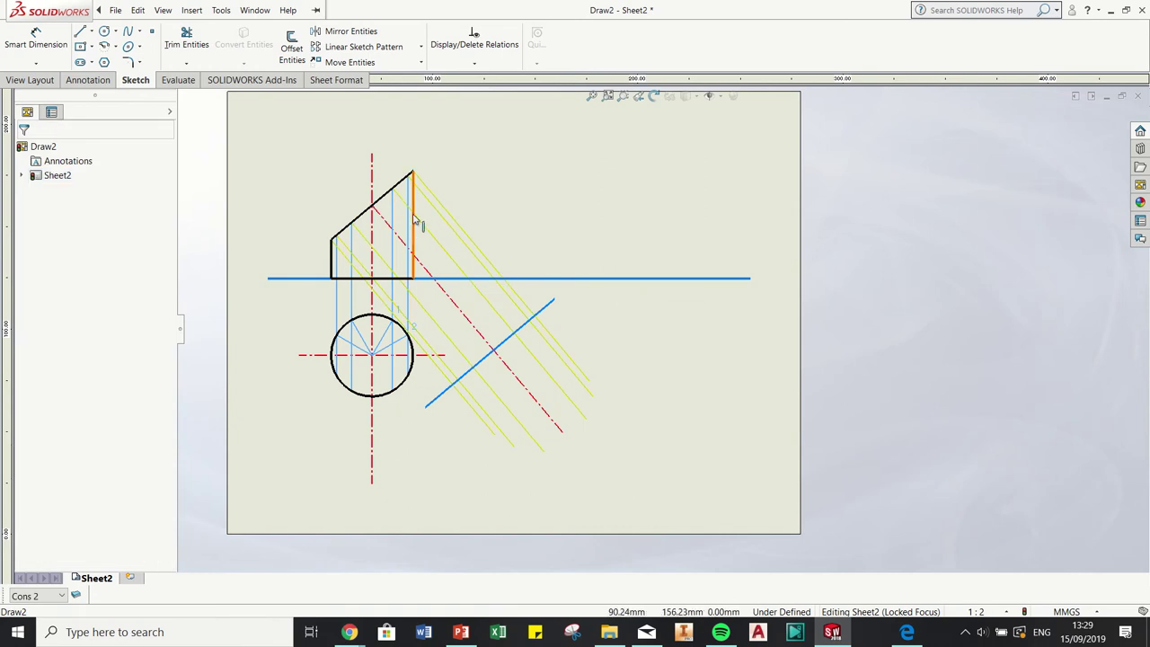
scroll(364, 323, "down", 4)
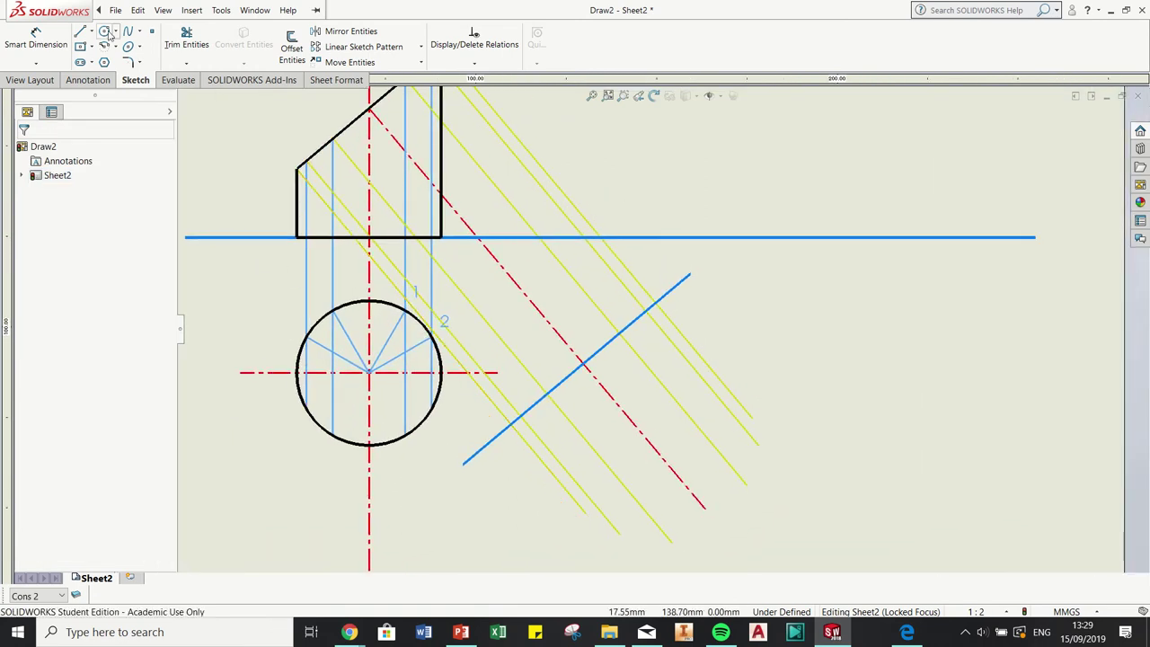
left_click(177, 80)
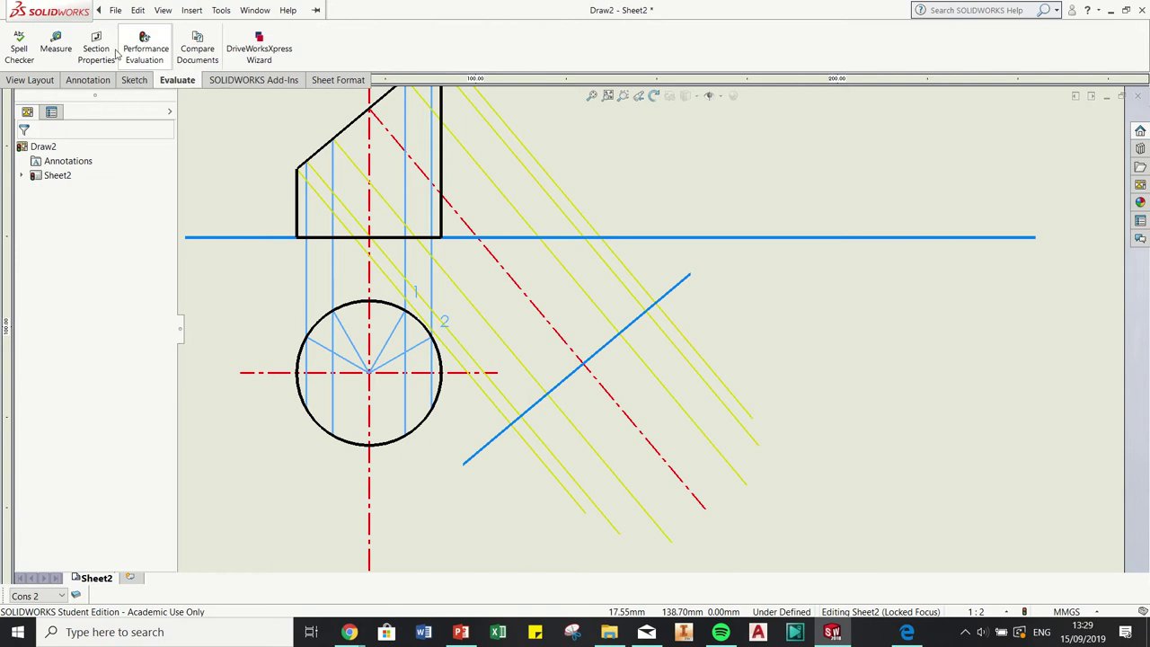
left_click(56, 45)
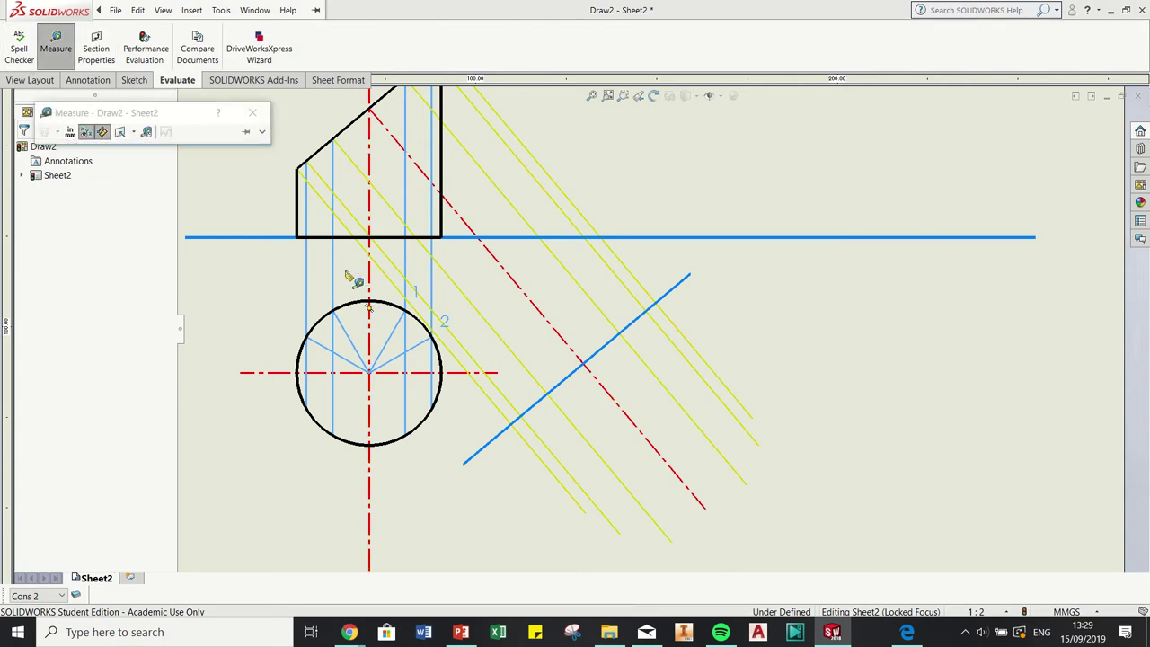
key("Escape")
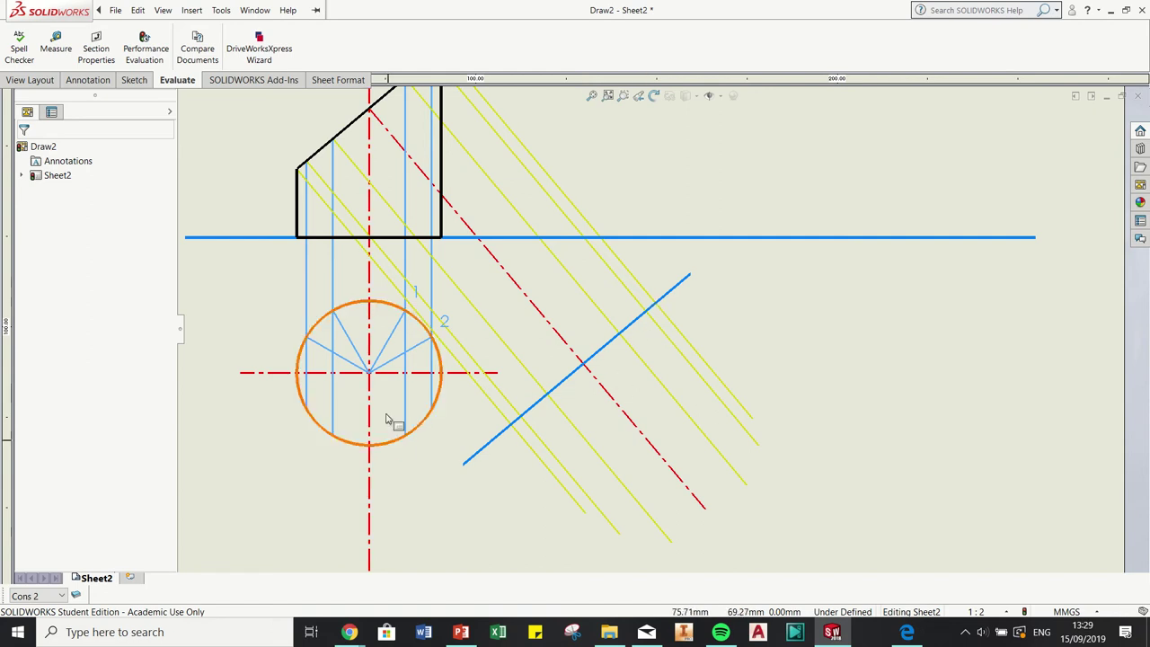
Place a point near the top of the plan circle and make it coincident with the vertical centre line
left_click(137, 82)
left_click(163, 10)
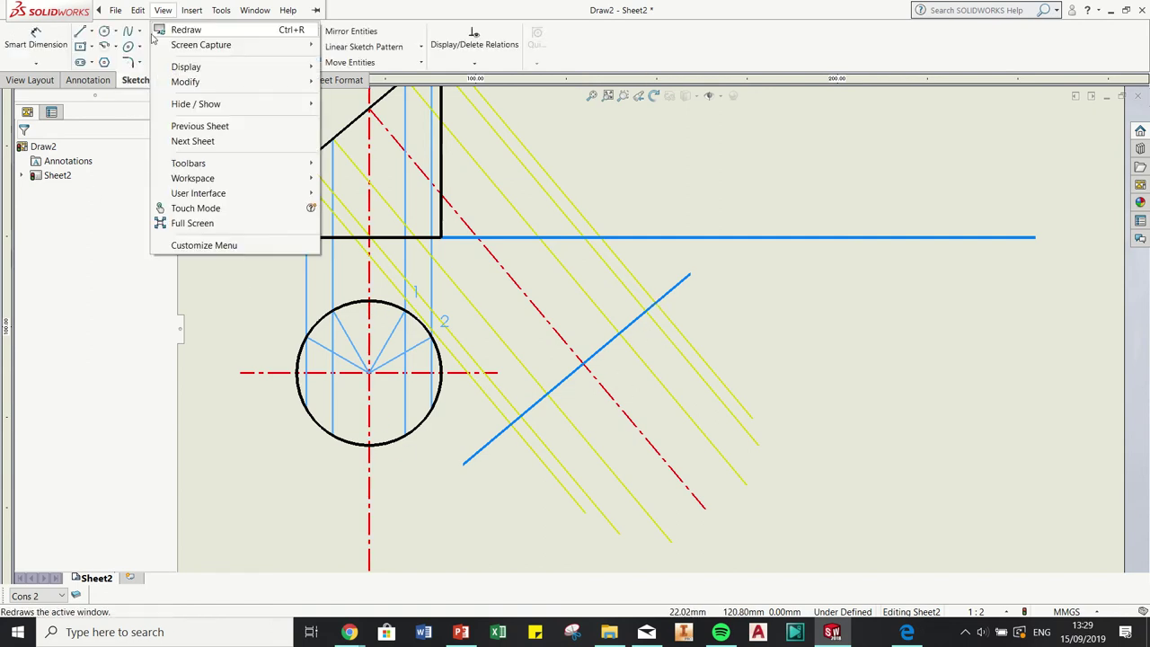
left_click(135, 205)
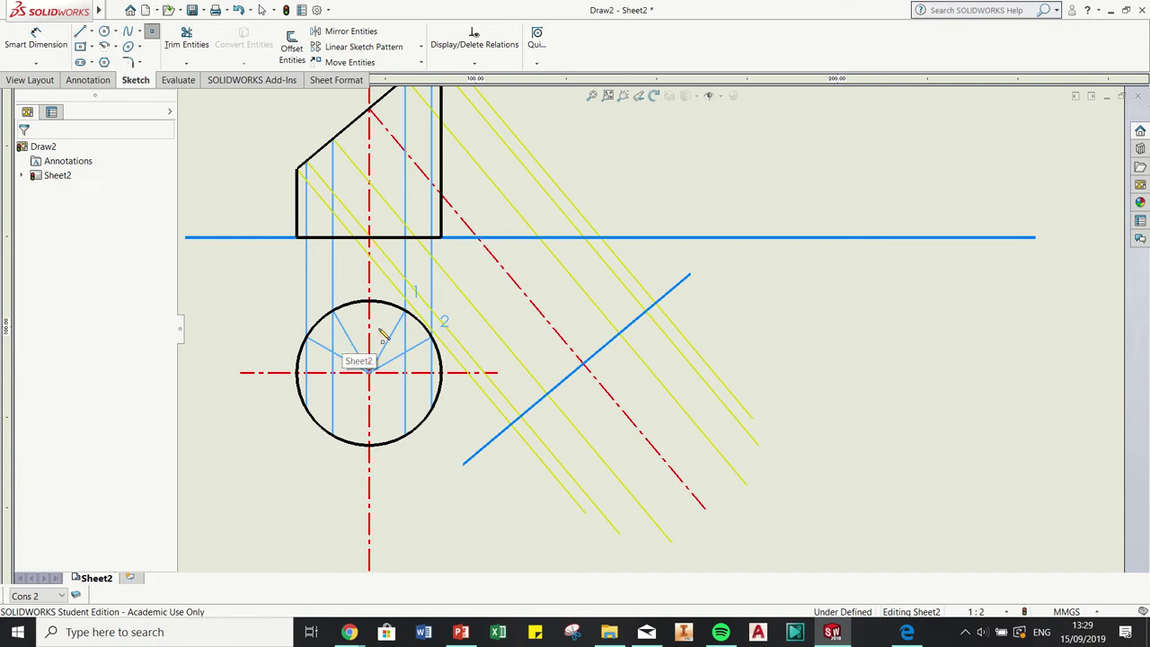
left_click(381, 301)
key("Escape")
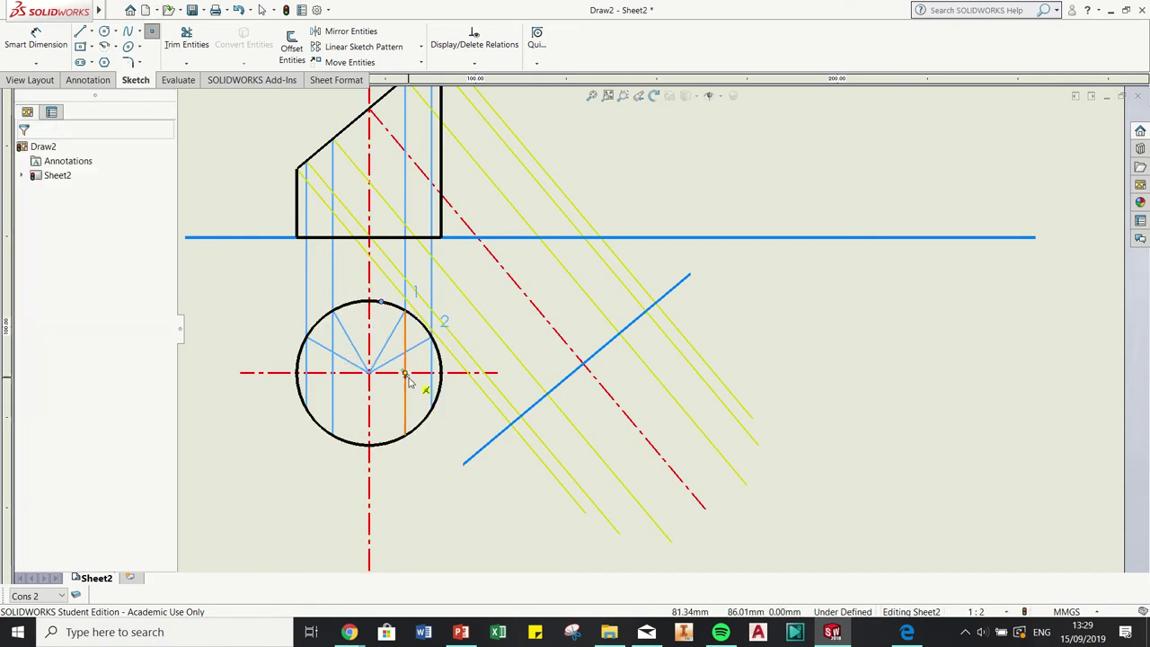
left_click(381, 300)
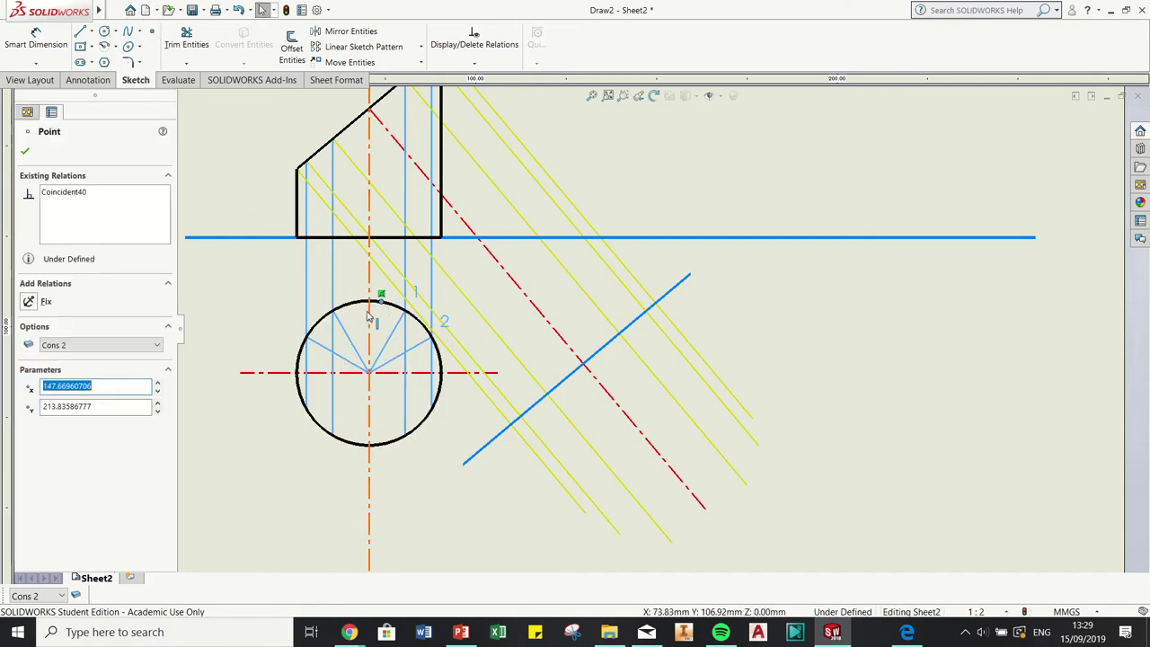
left_click(368, 310, "ctrl")
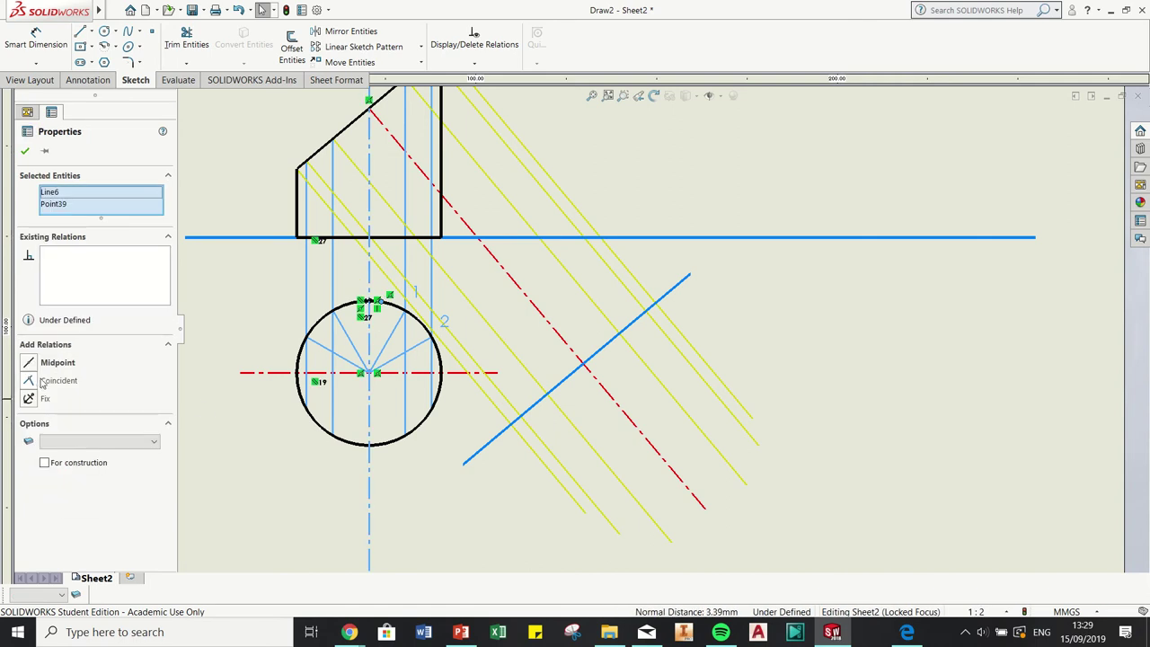
left_click(29, 381)
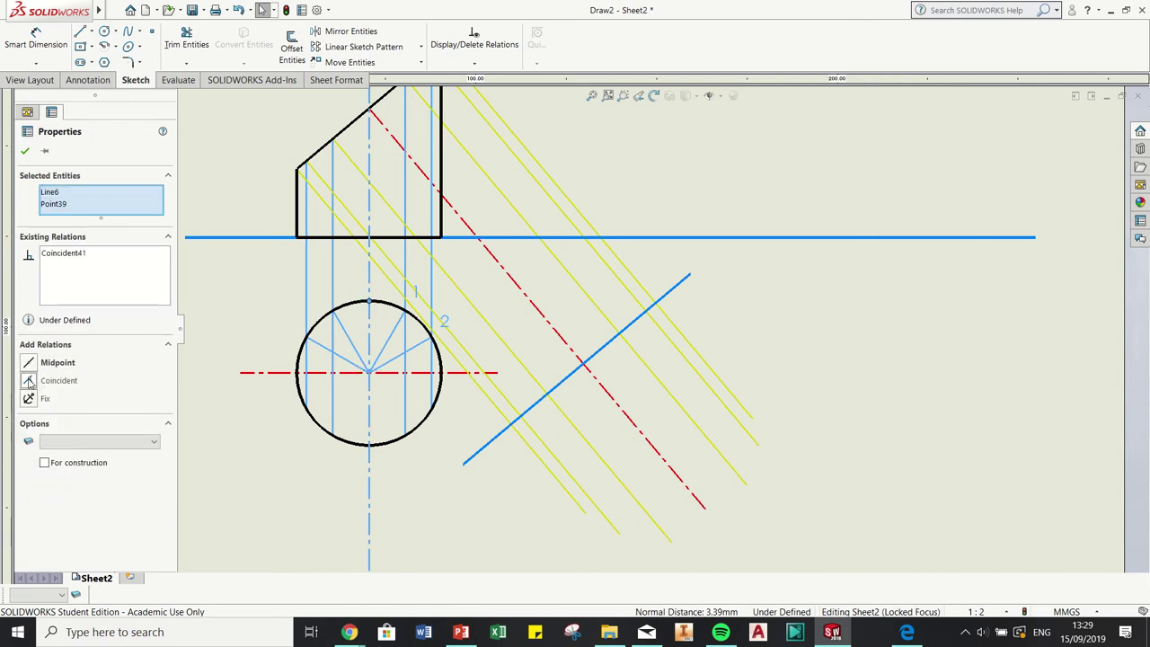
left_click(508, 372)
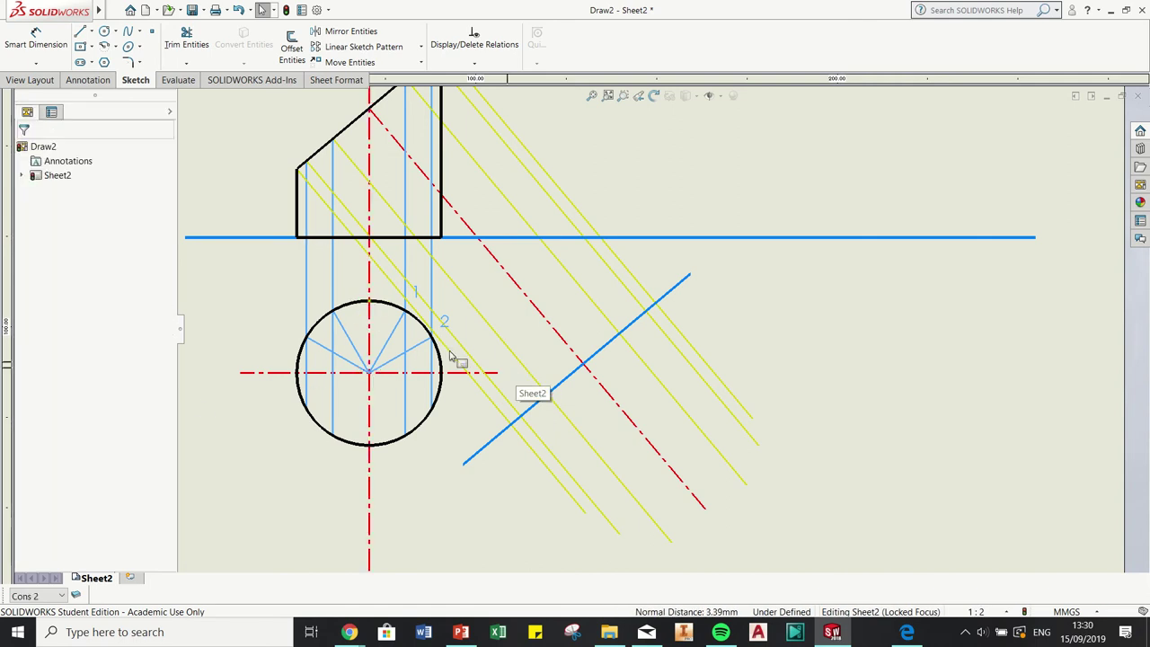
Place sketch points along the auxiliary ground line near its crossings with the three lower oblique projection lines
left_click(151, 33)
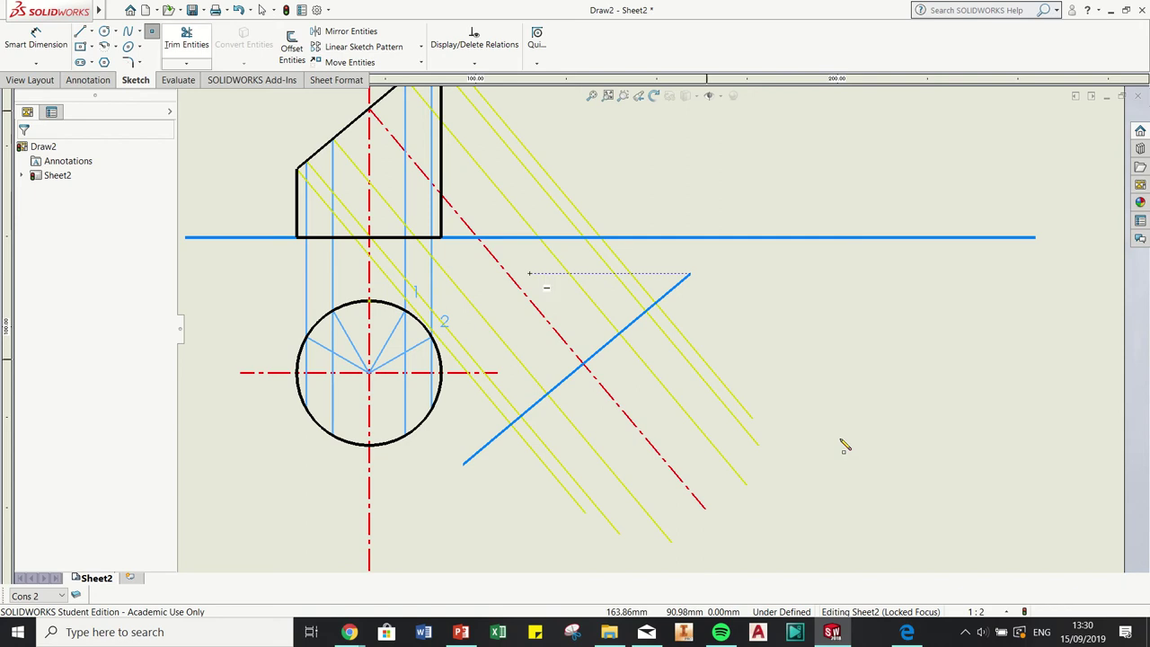
left_click(534, 408)
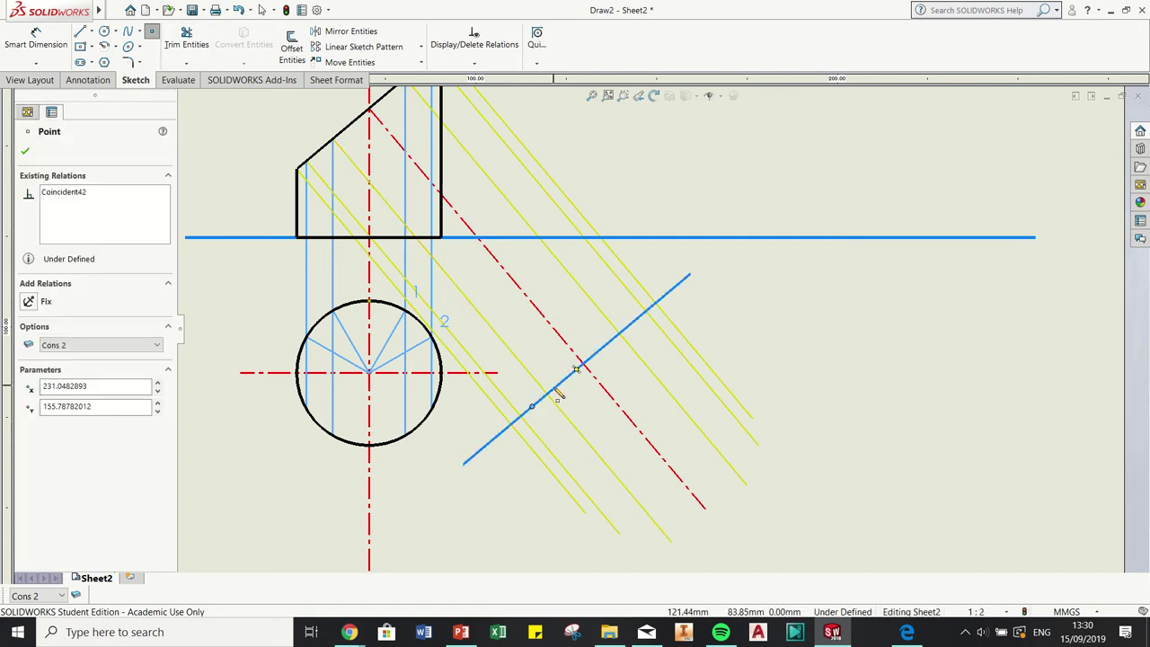
left_click(504, 429)
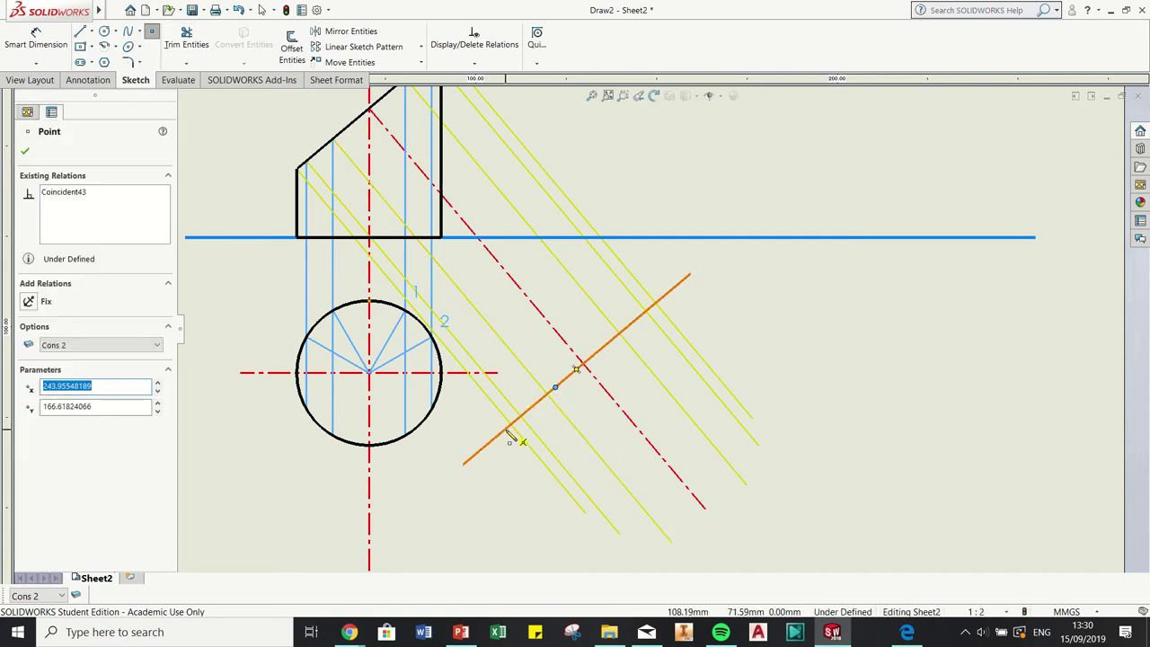
left_click(594, 354)
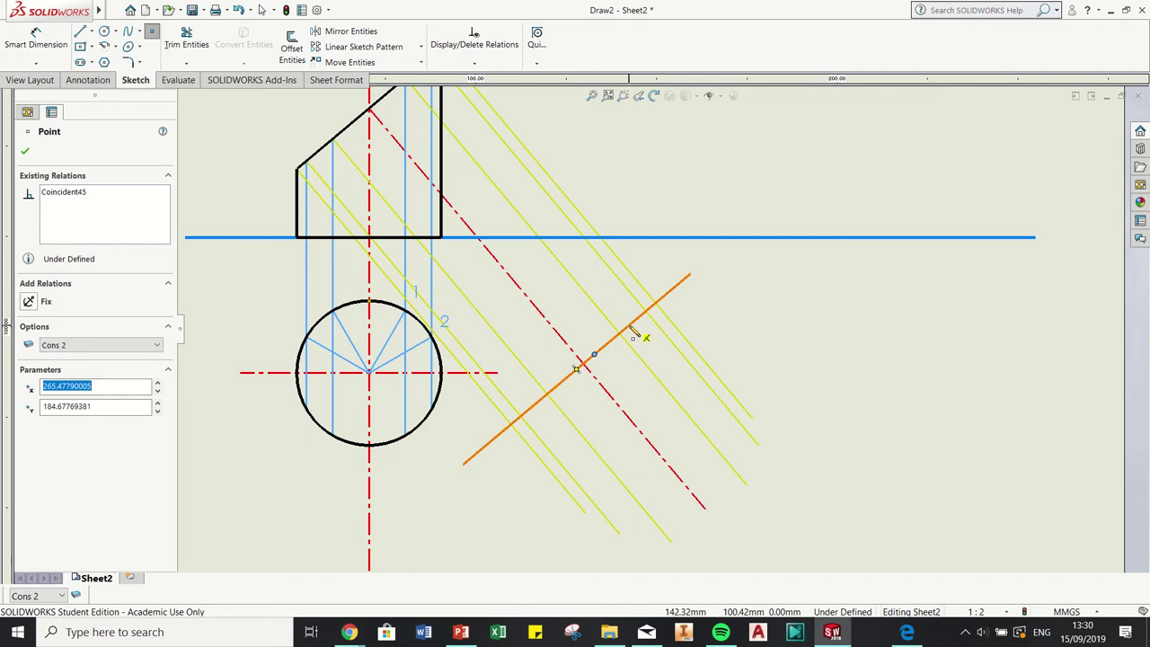
key("Escape")
left_click(594, 356)
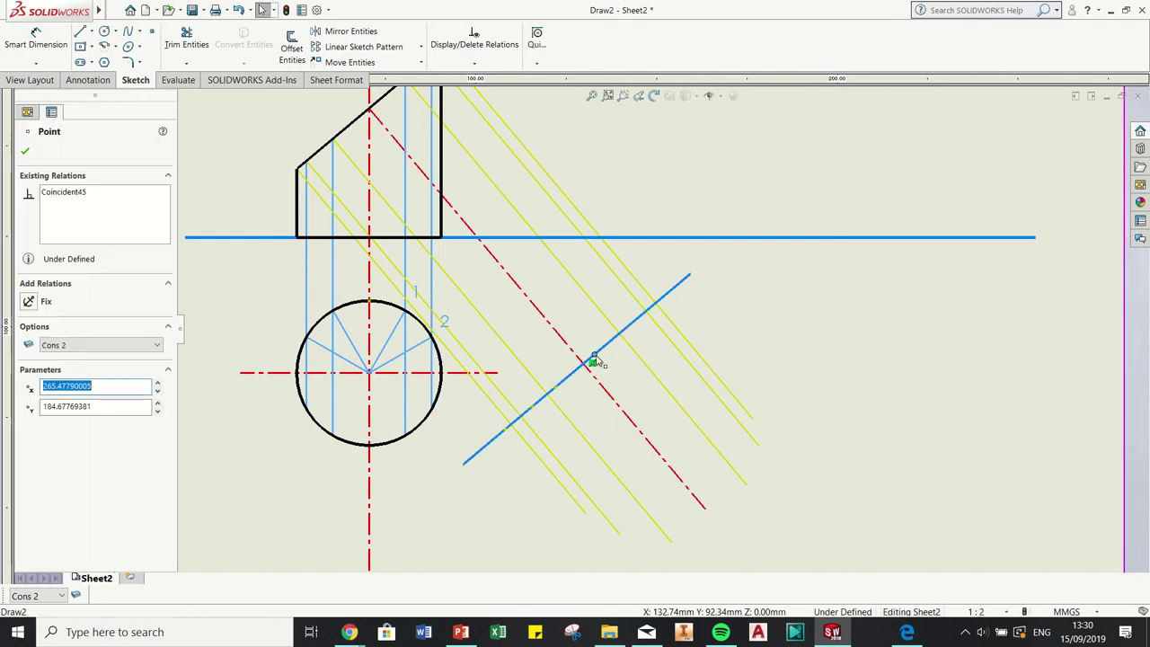
key("Escape")
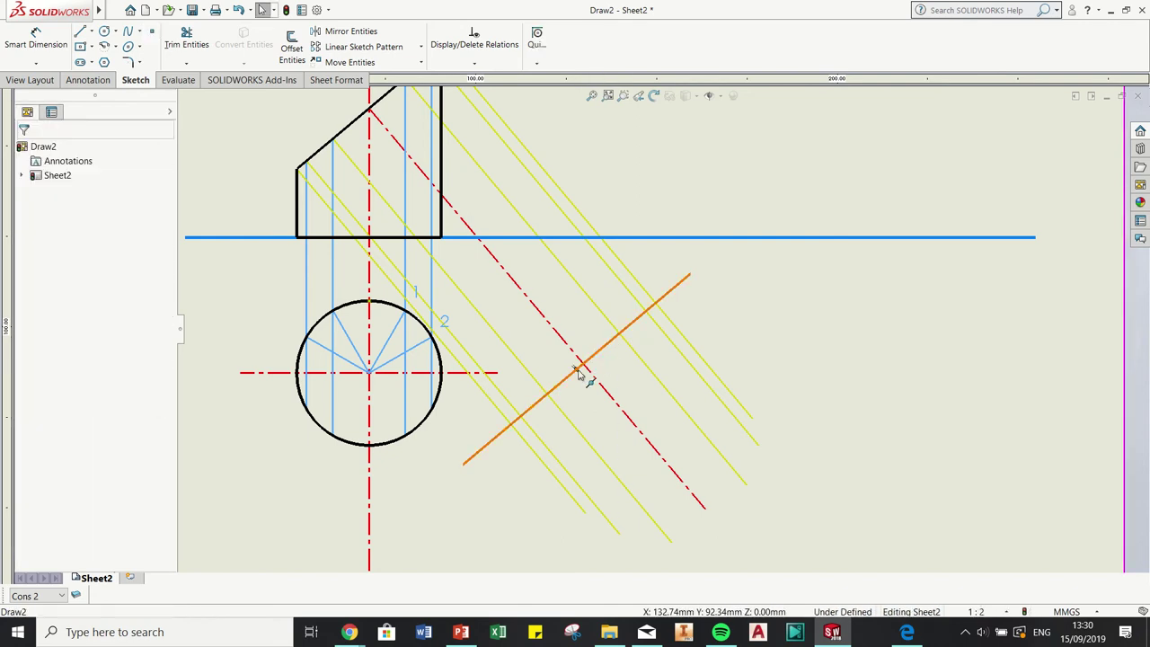
Make the auxiliary ground line's midpoint coincident with the oblique centre line
left_click(579, 375)
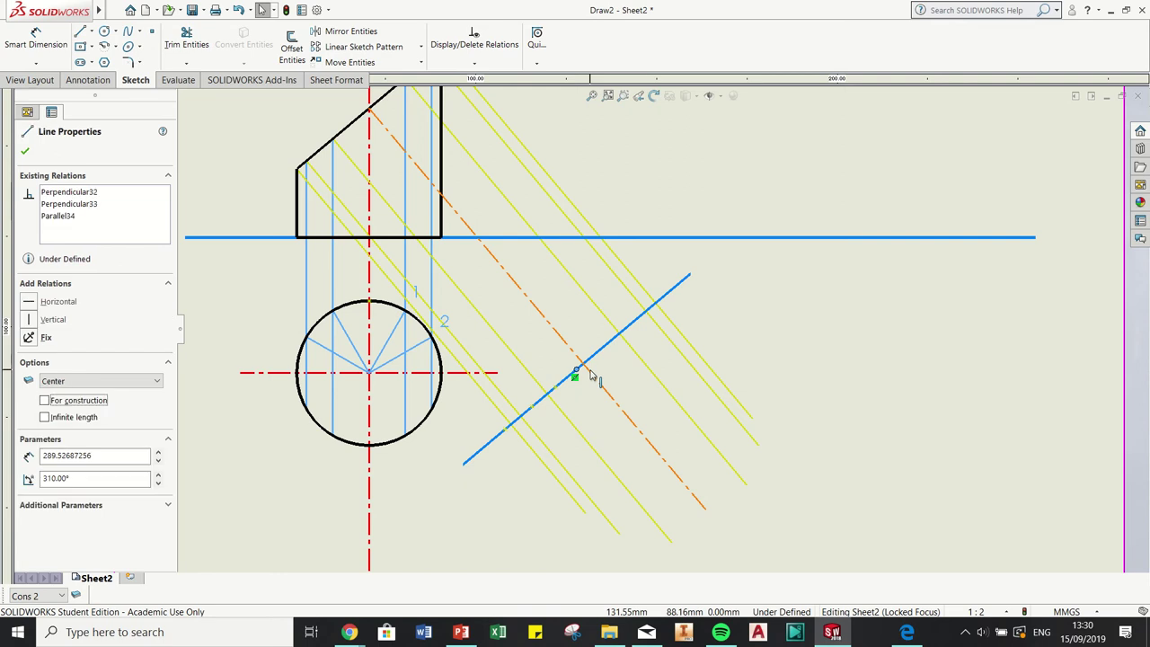
left_click(575, 371, "ctrl")
key("Escape")
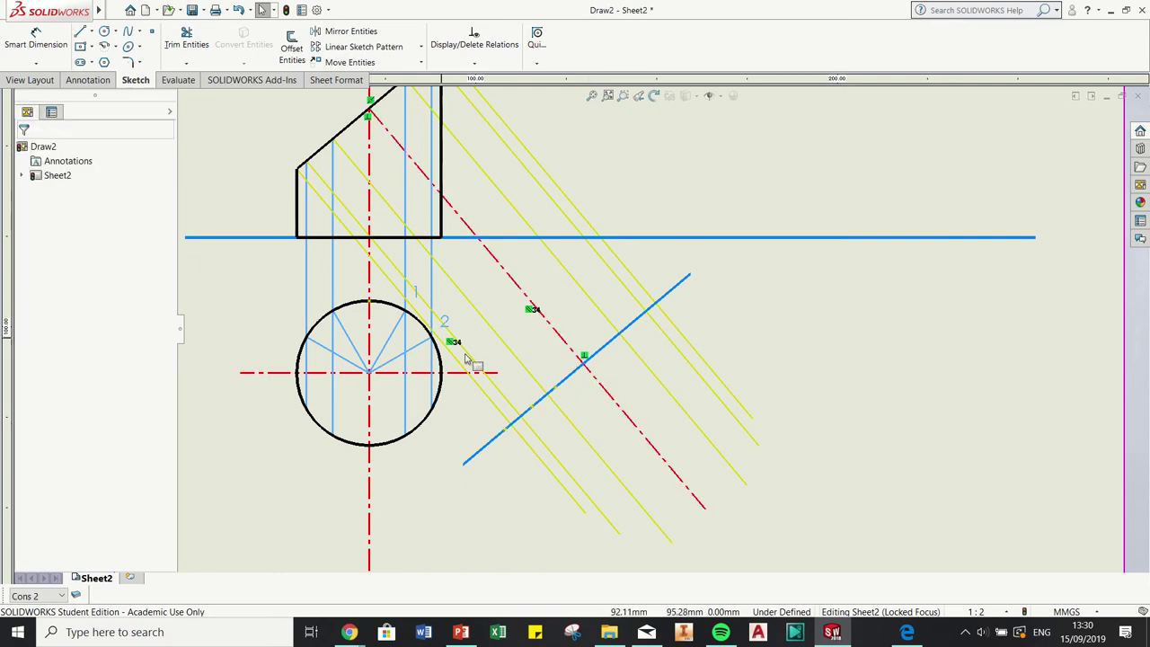
left_click(576, 371)
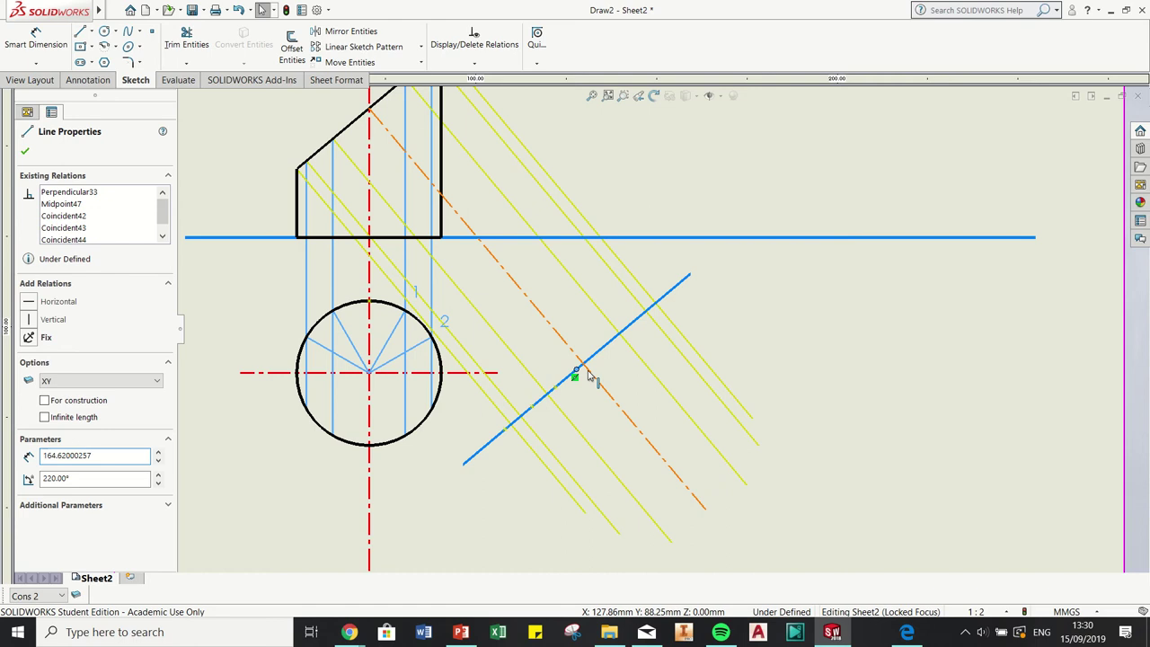
left_click(575, 372, "ctrl")
left_click(27, 380)
key("Escape")
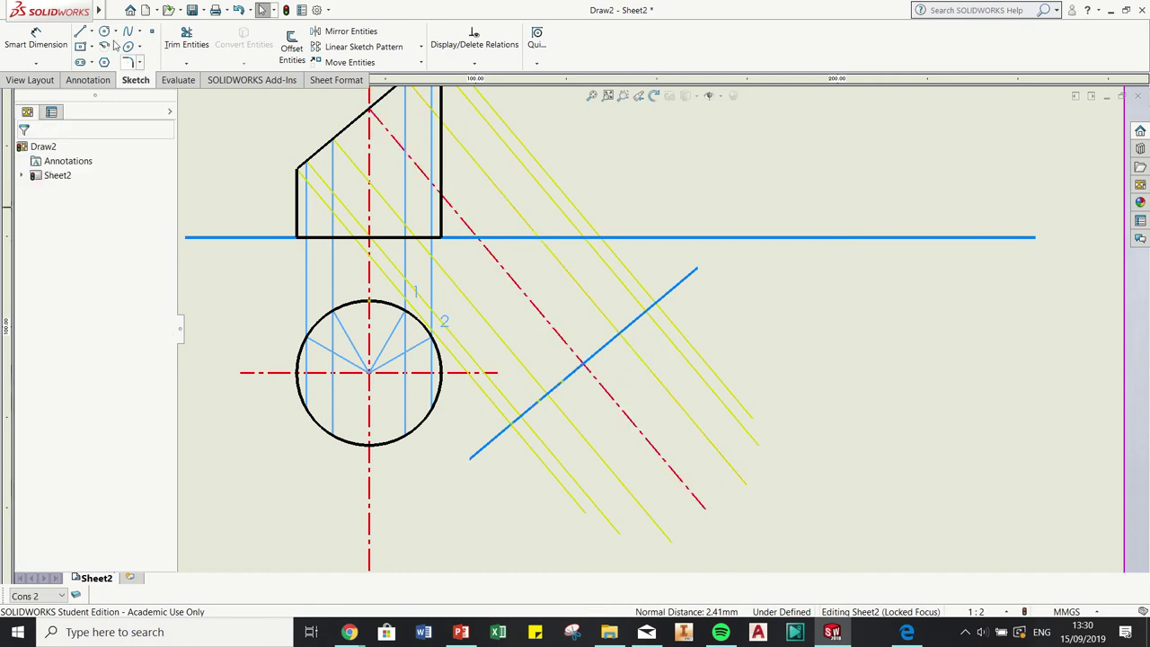
left_click(137, 10)
left_click(125, 121)
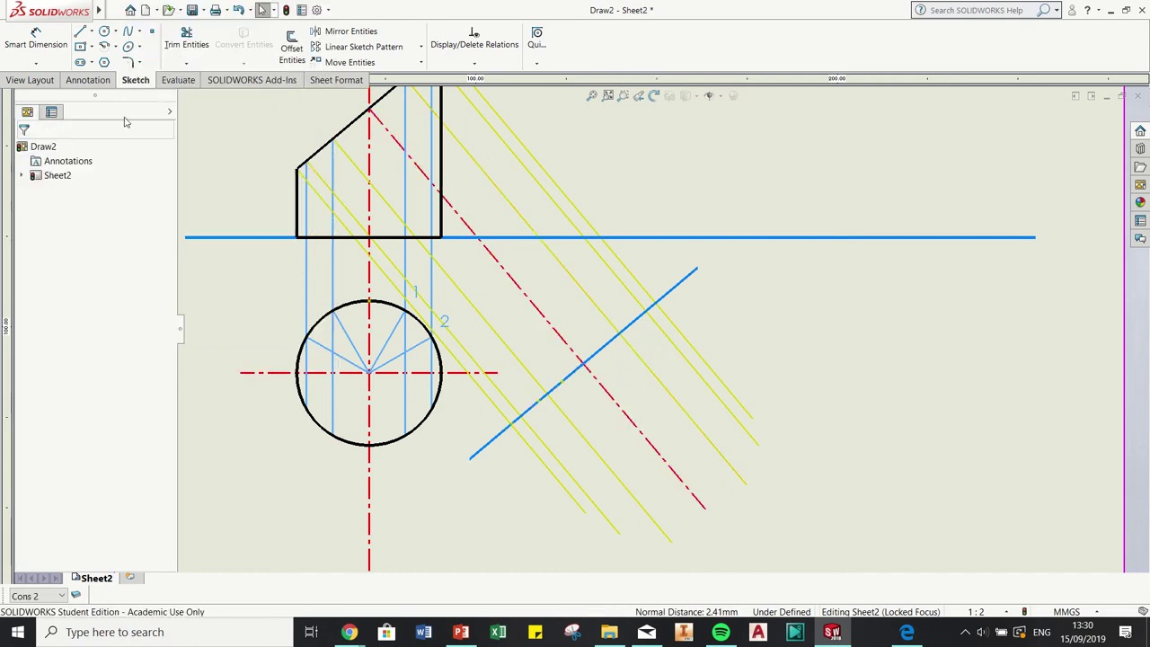
left_click(153, 31)
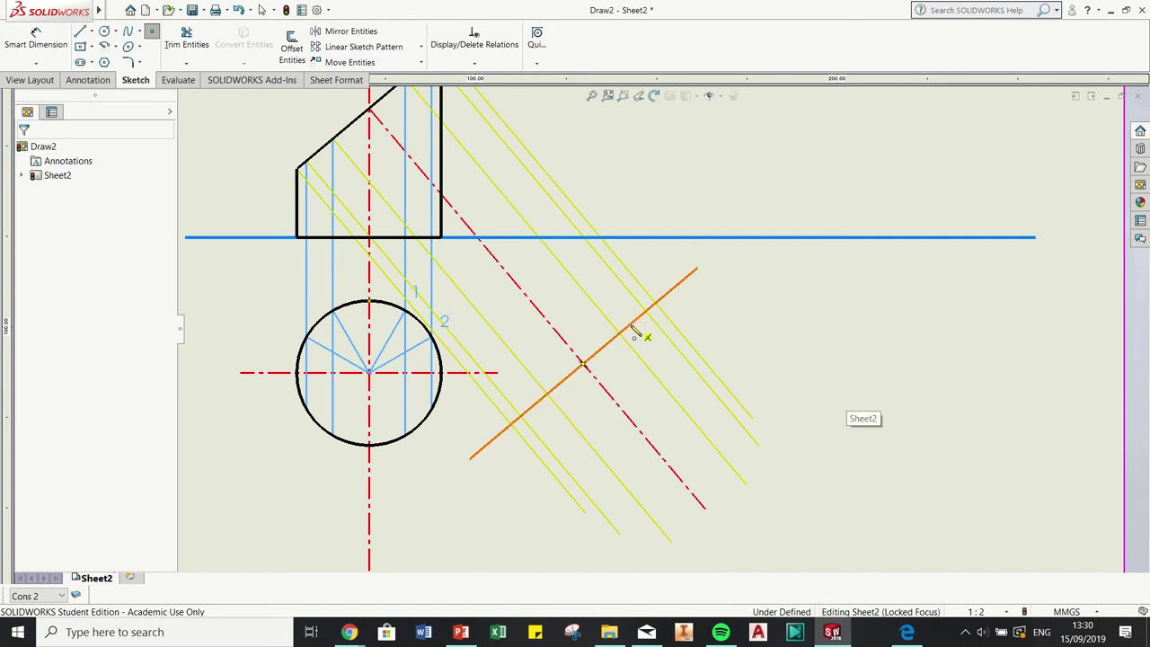
key("Escape")
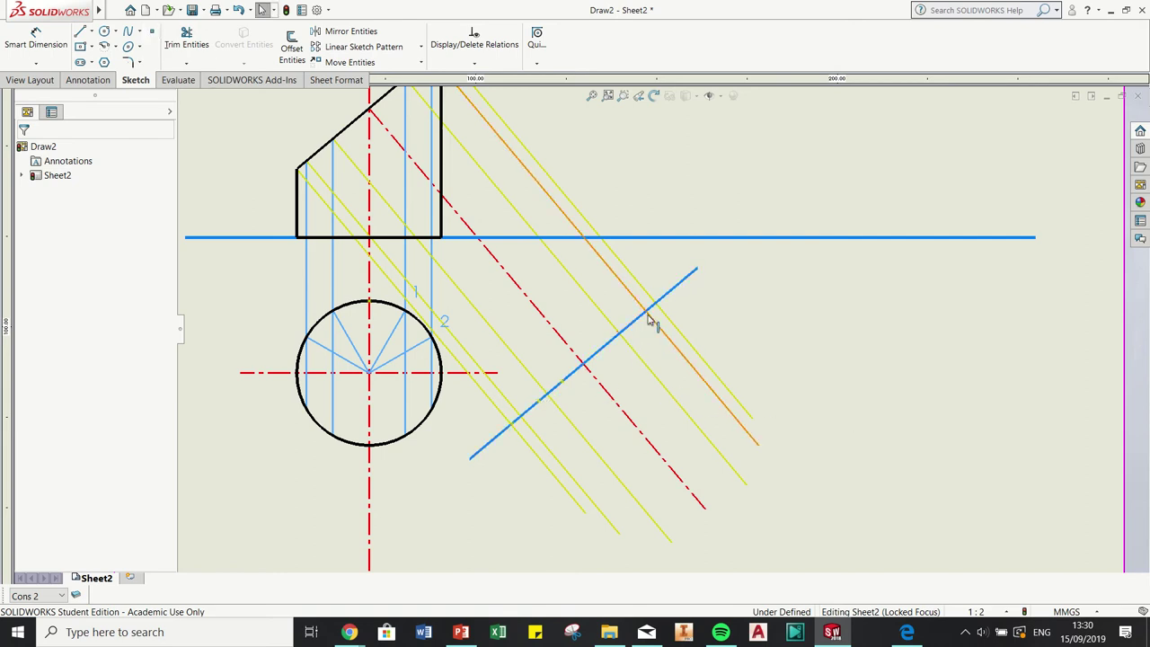
Make the three points on the auxiliary ground line coincident with the three lower oblique projection lines, one point per line
left_click(561, 388)
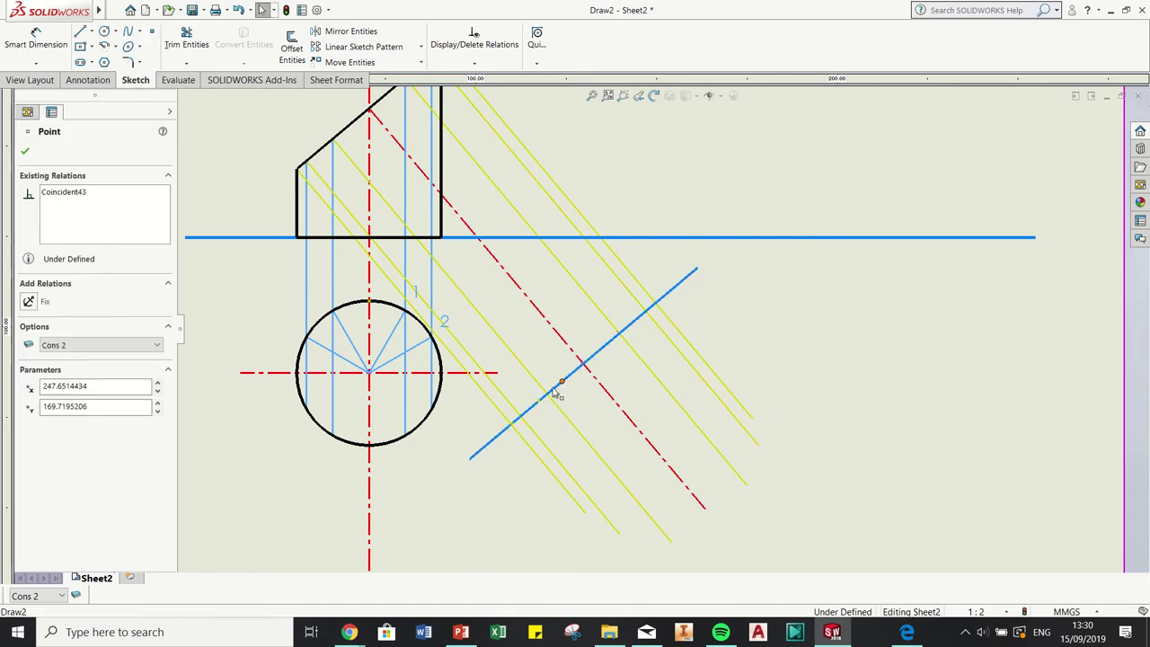
left_click(554, 401, "ctrl")
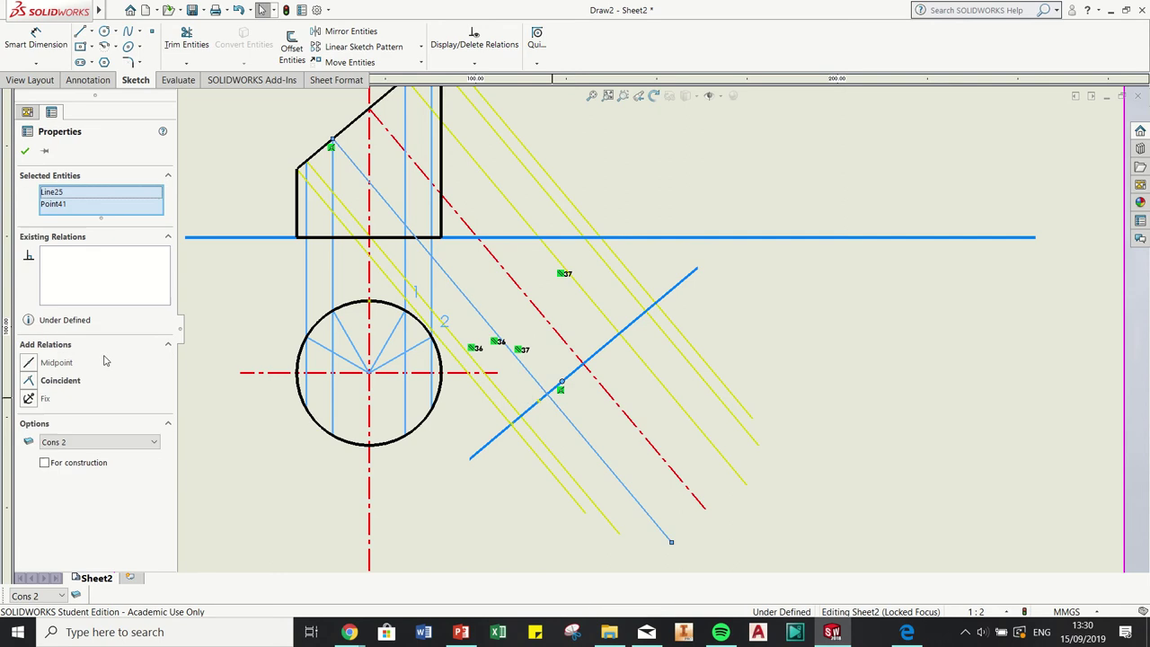
left_click(28, 381)
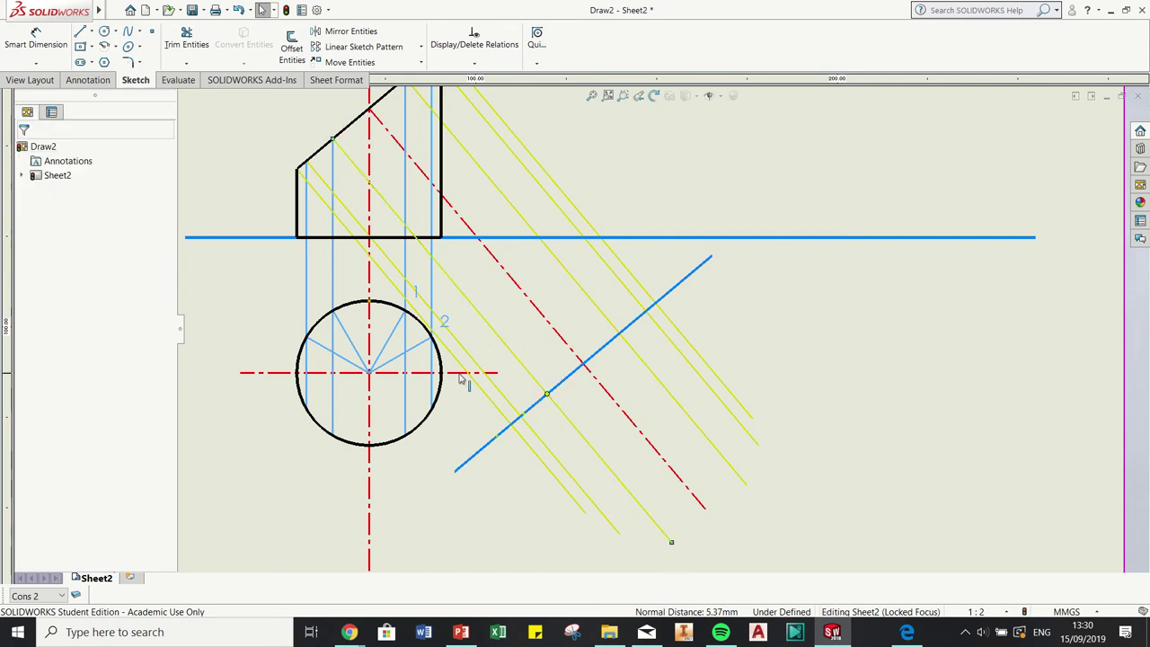
left_click(522, 418)
left_click(521, 421, "ctrl")
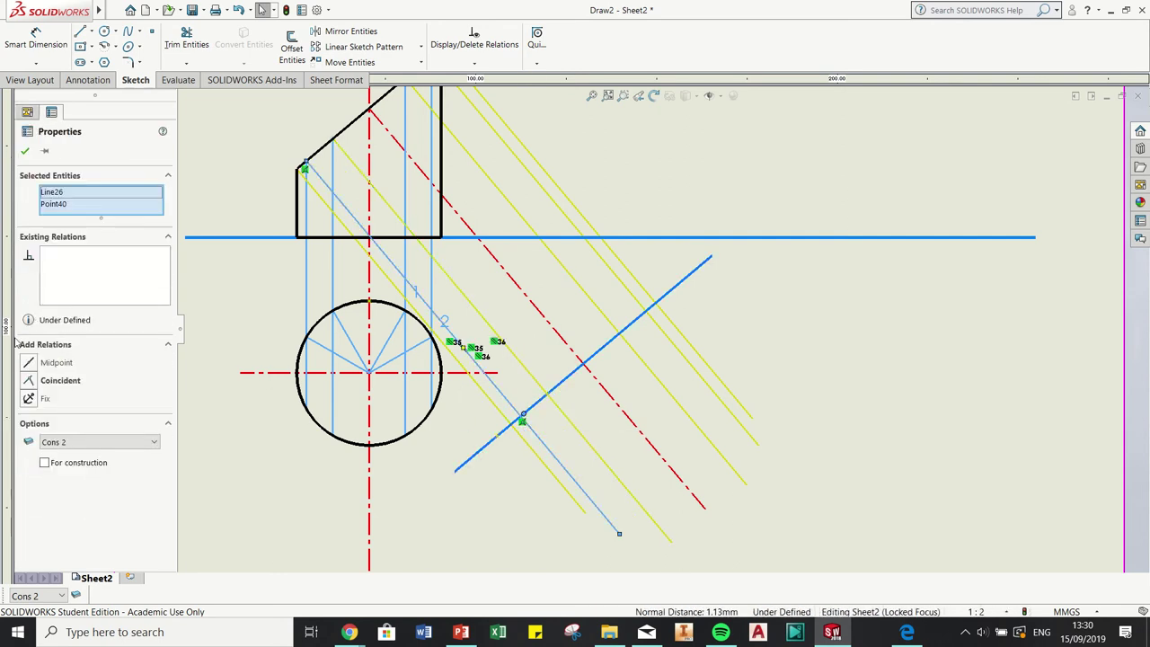
left_click(28, 381)
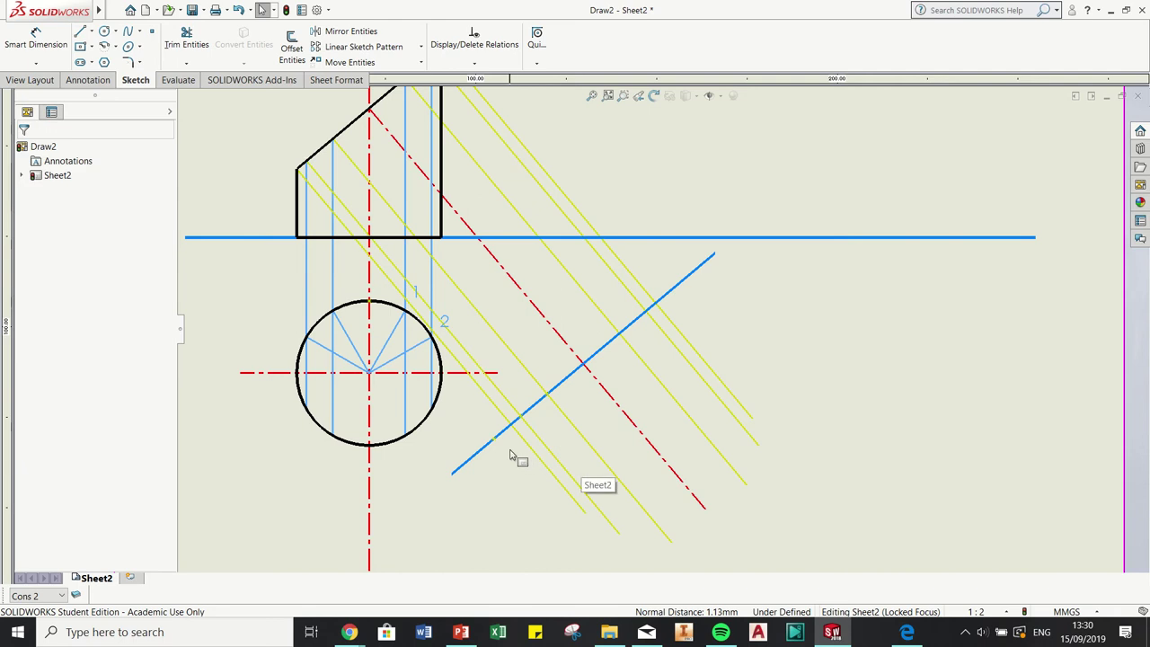
left_click(494, 441)
left_click(521, 438, "ctrl")
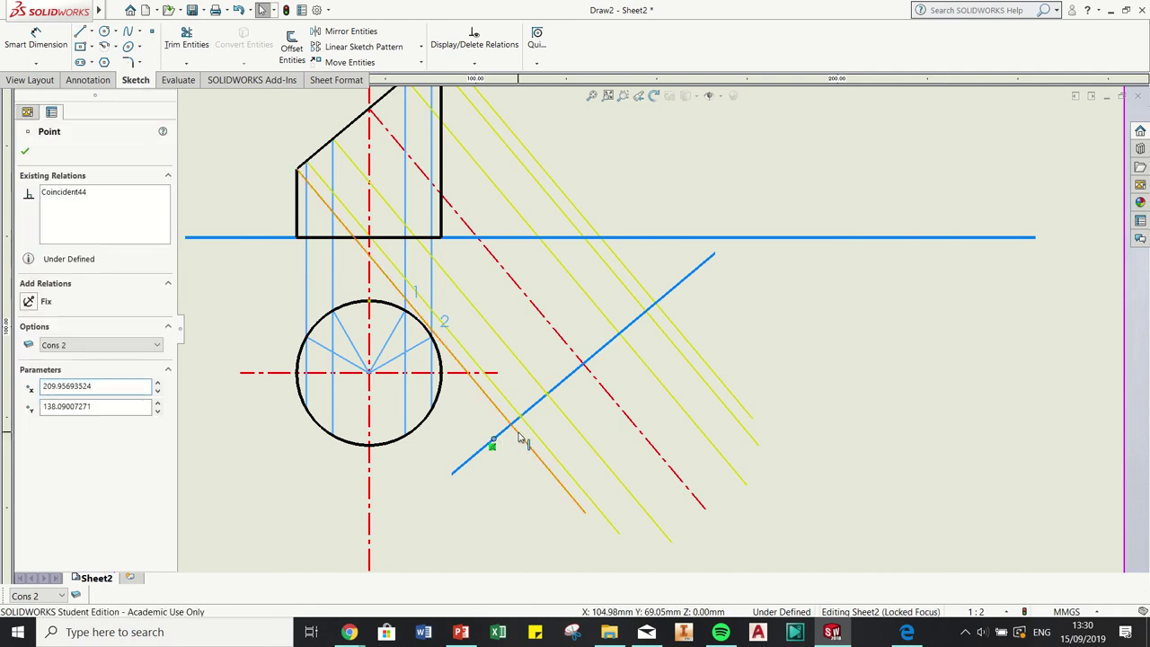
left_click(28, 381)
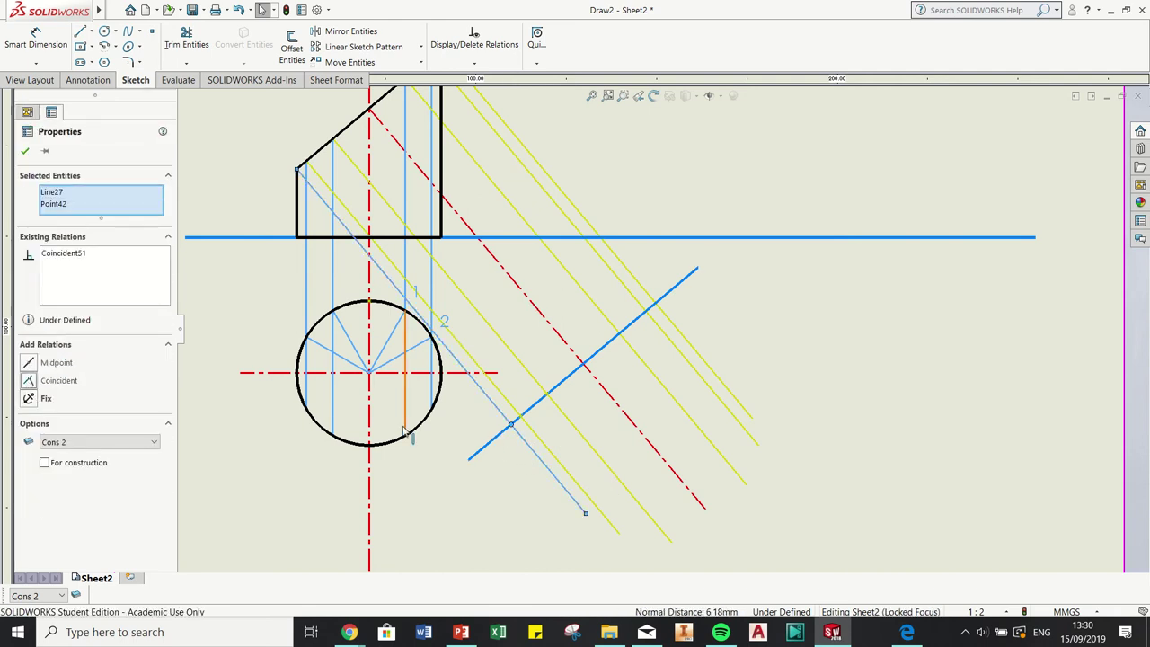
left_click(616, 448)
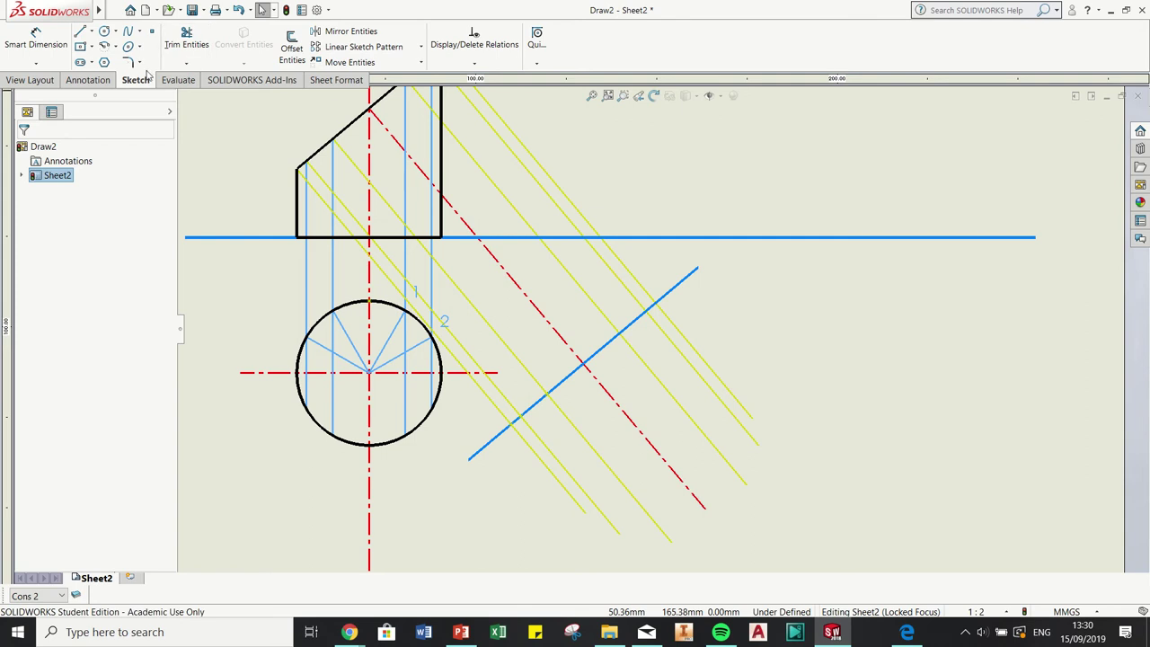
Place a point near the bottom of the plan circle and make it coincident with the vertical centre line
left_click(178, 80)
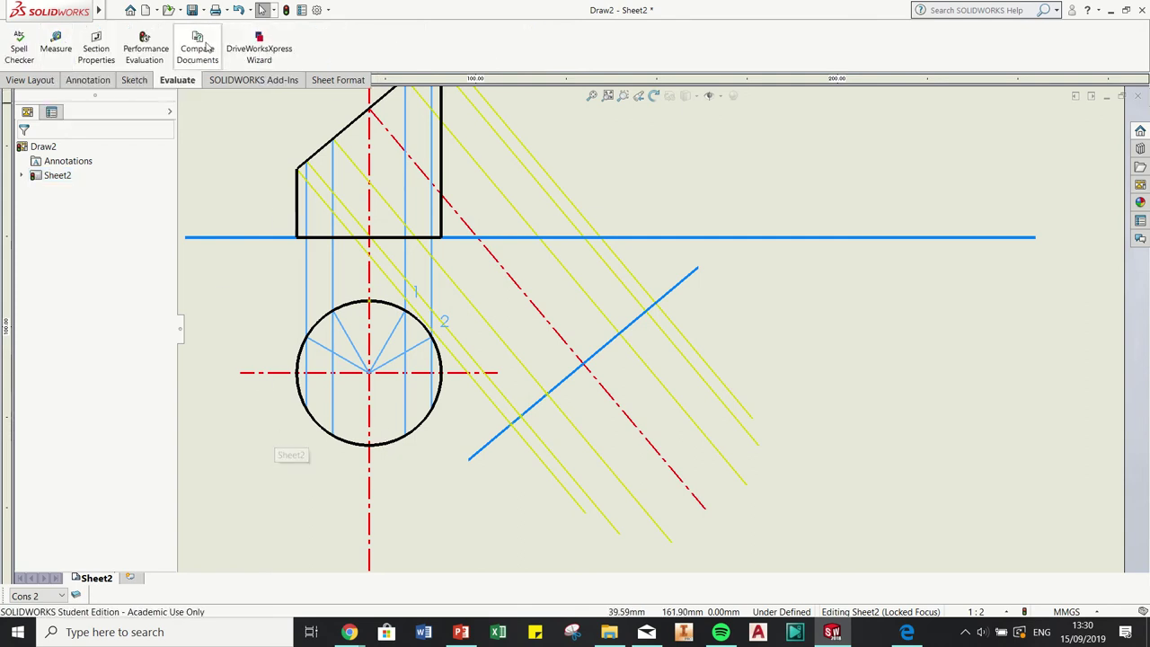
left_click(132, 81)
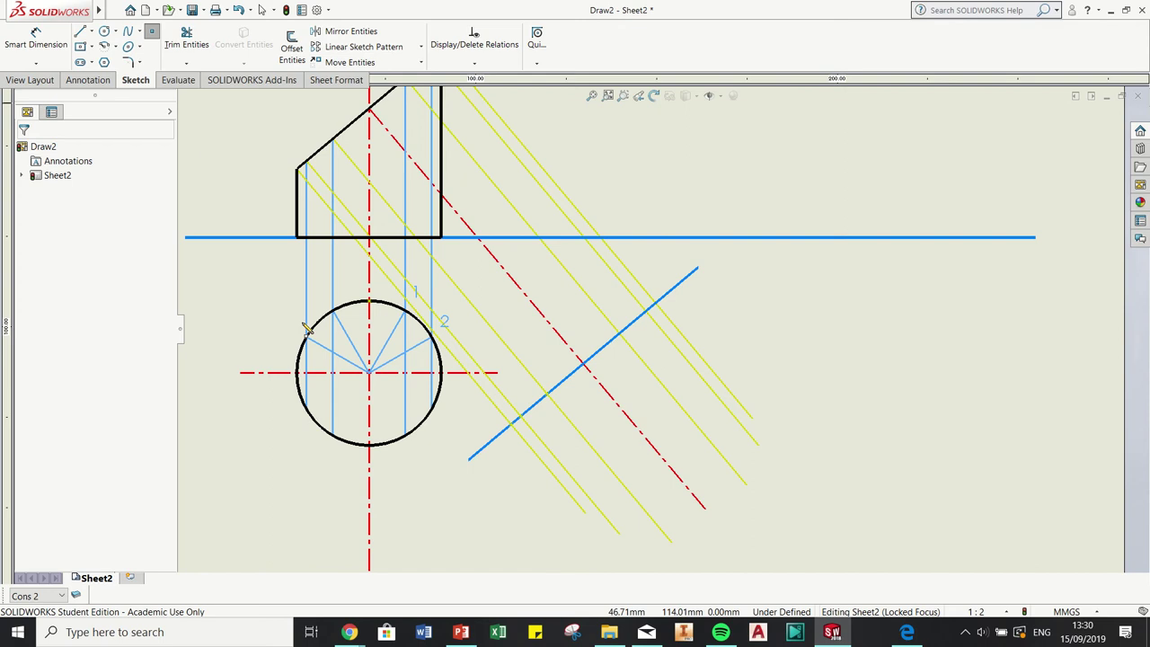
left_click(410, 462)
key("Escape")
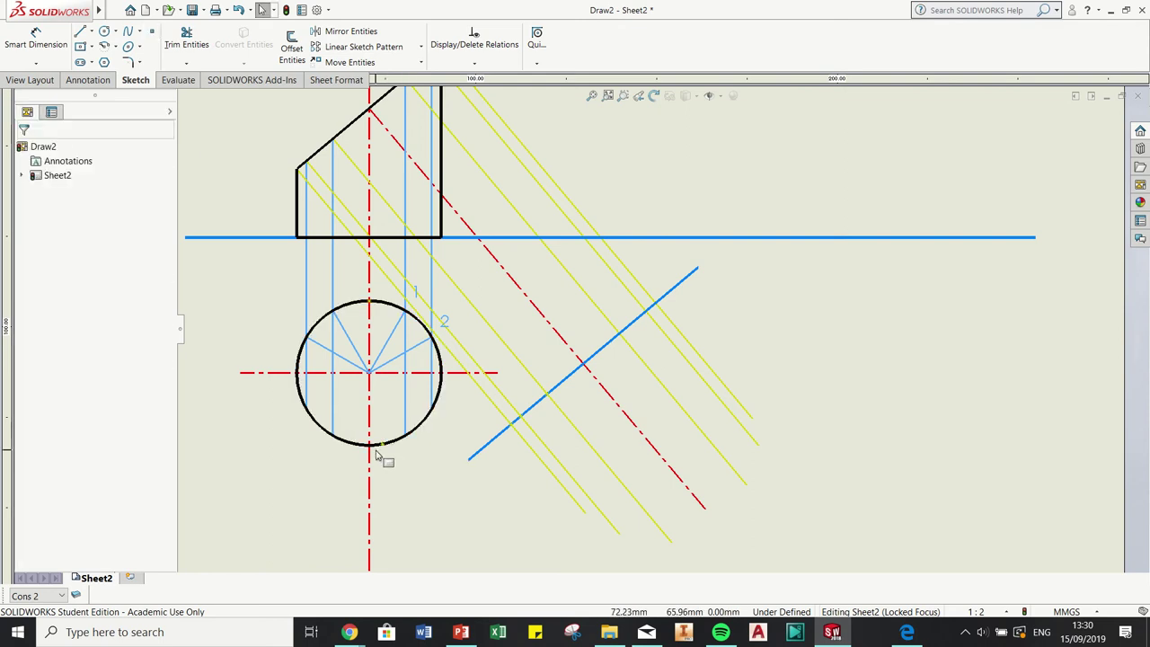
left_click(377, 449)
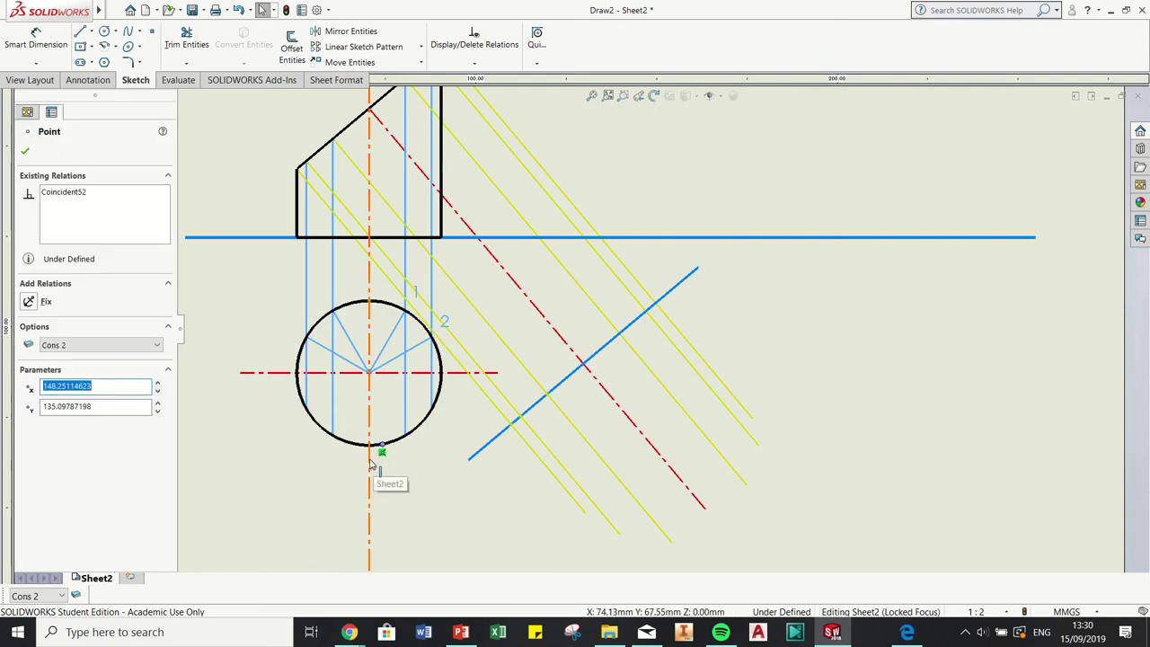
left_click(379, 449)
left_click(29, 383)
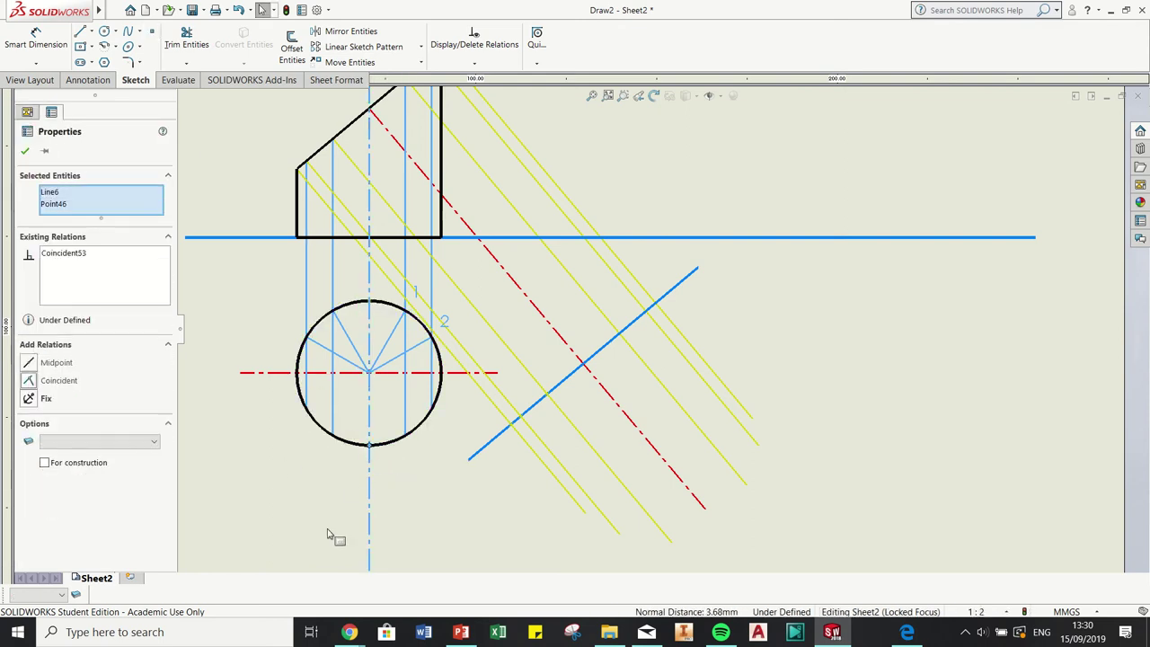
left_click(300, 503)
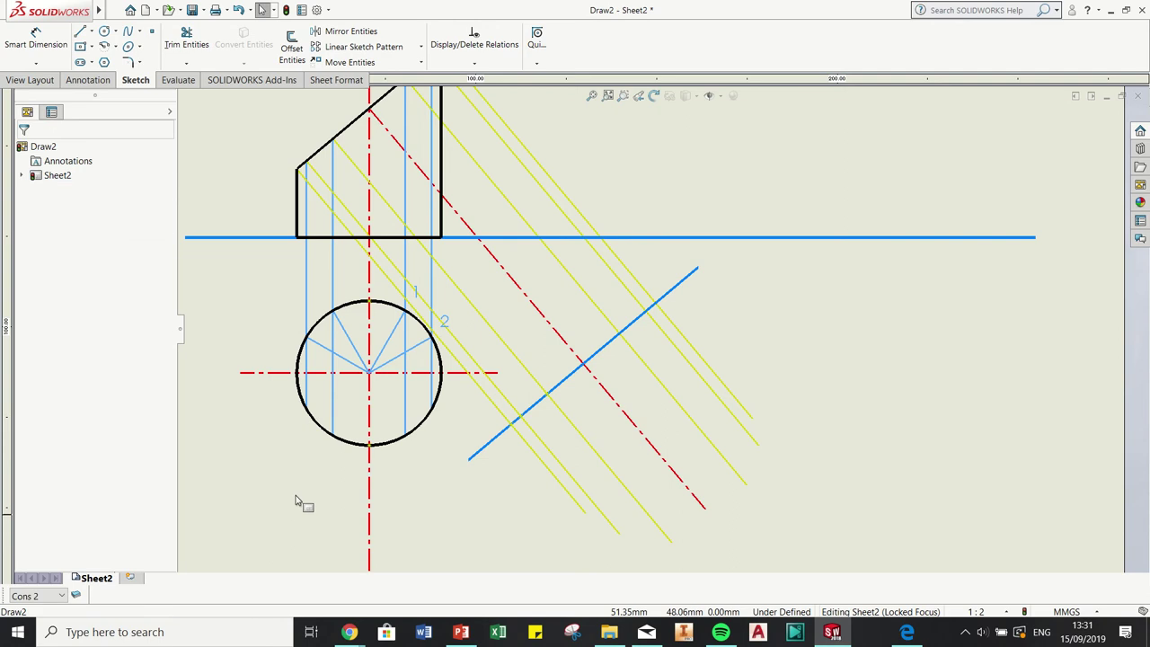
Measure the distance from the point at the top of the plan circle to the horizontal ground line
left_click(177, 79)
left_click(56, 48)
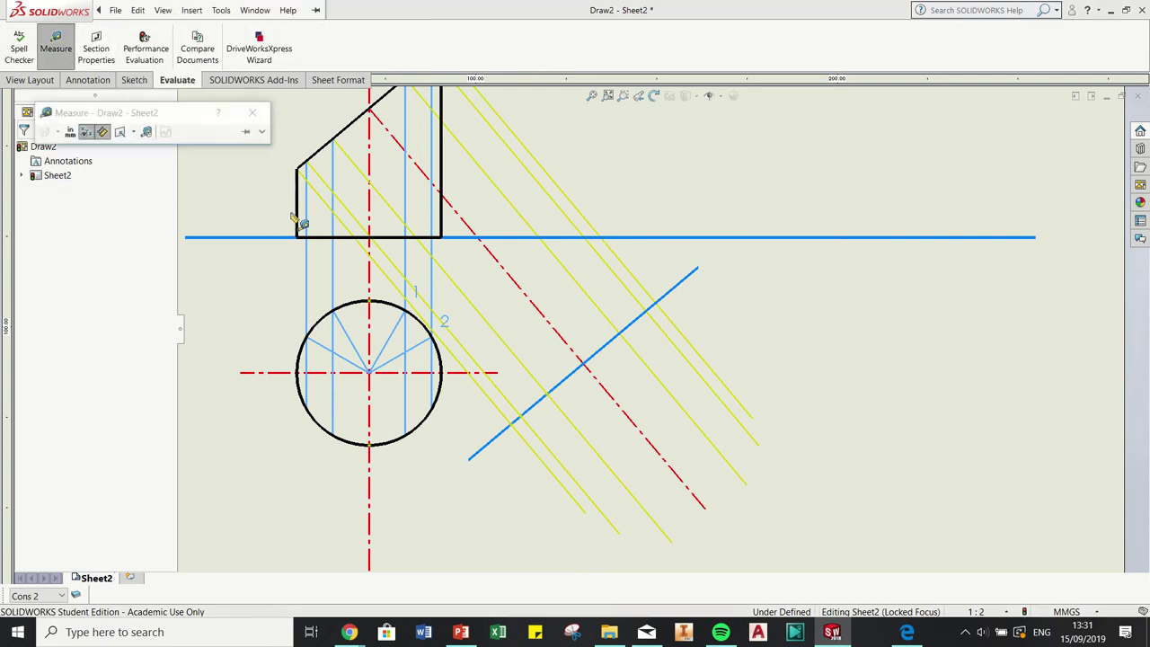
left_click(369, 302)
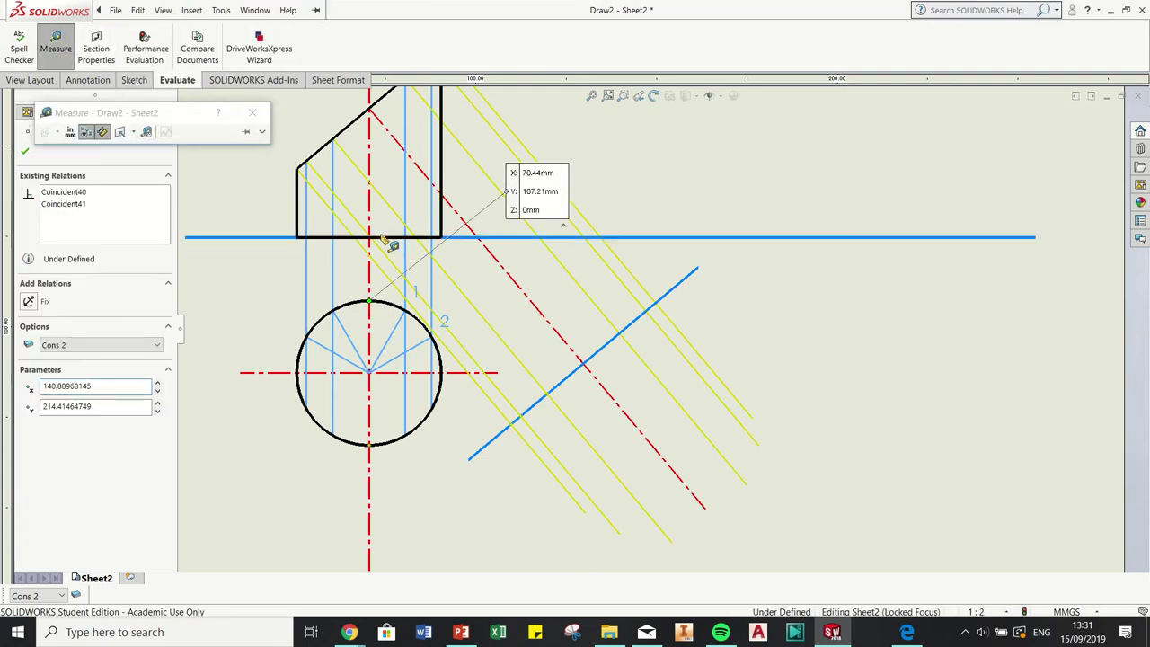
left_click(388, 238)
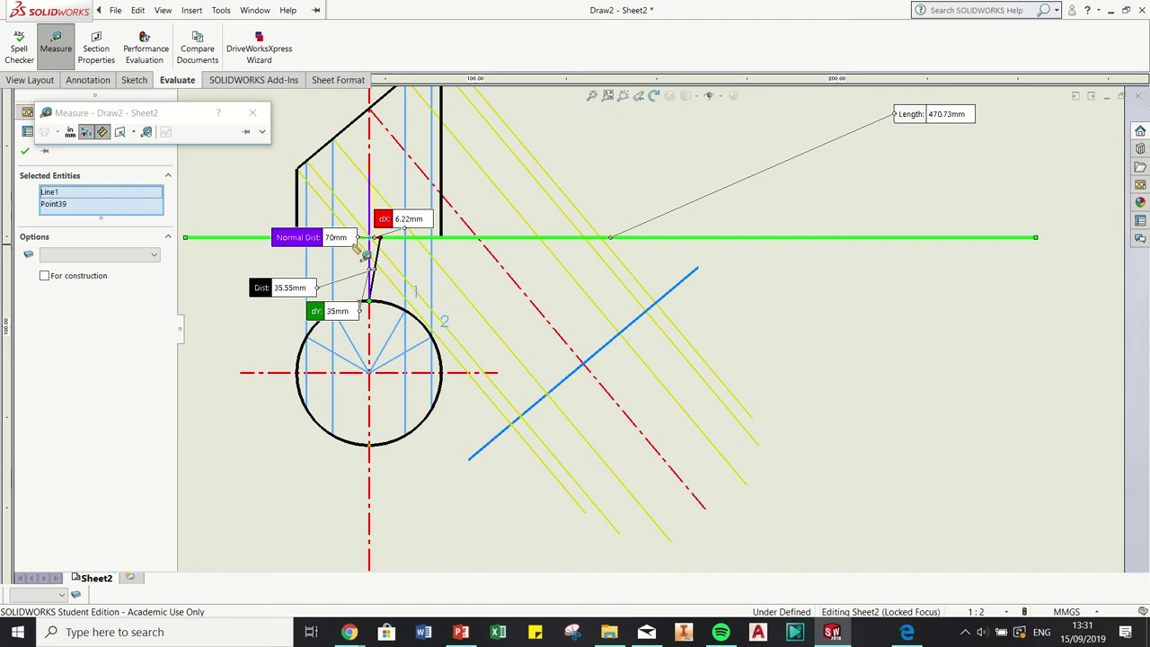
scroll(345, 260, "down", 5)
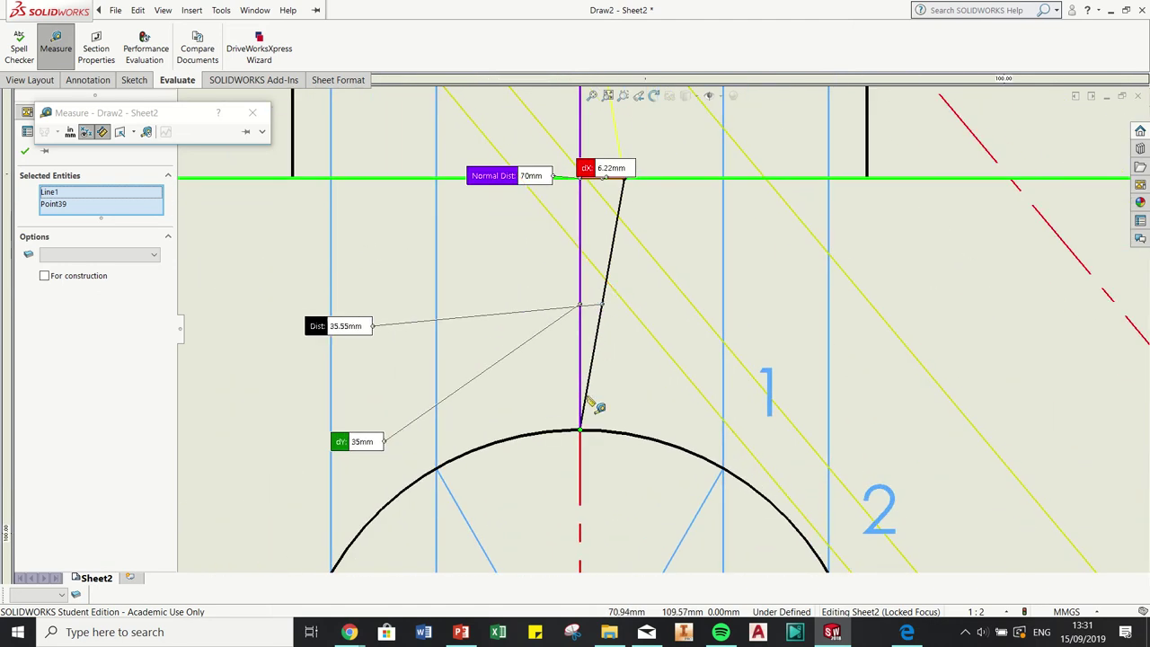
scroll(595, 368, "down", 2)
scroll(623, 347, "up", 1)
scroll(592, 341, "up", 1)
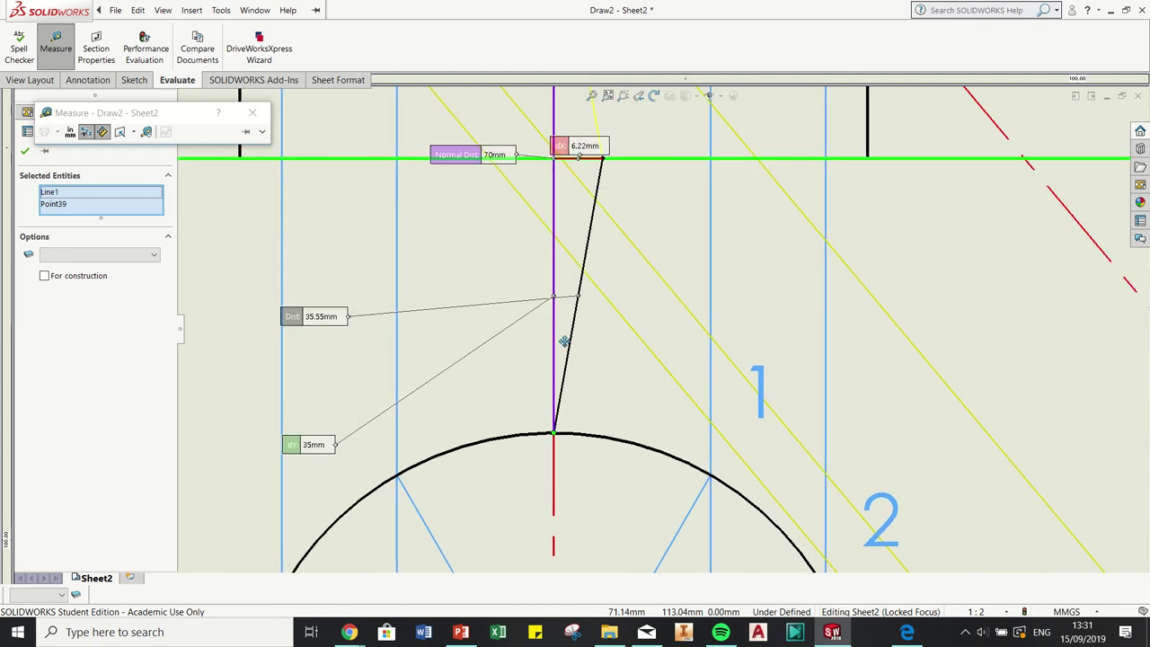
scroll(557, 332, "up", 3)
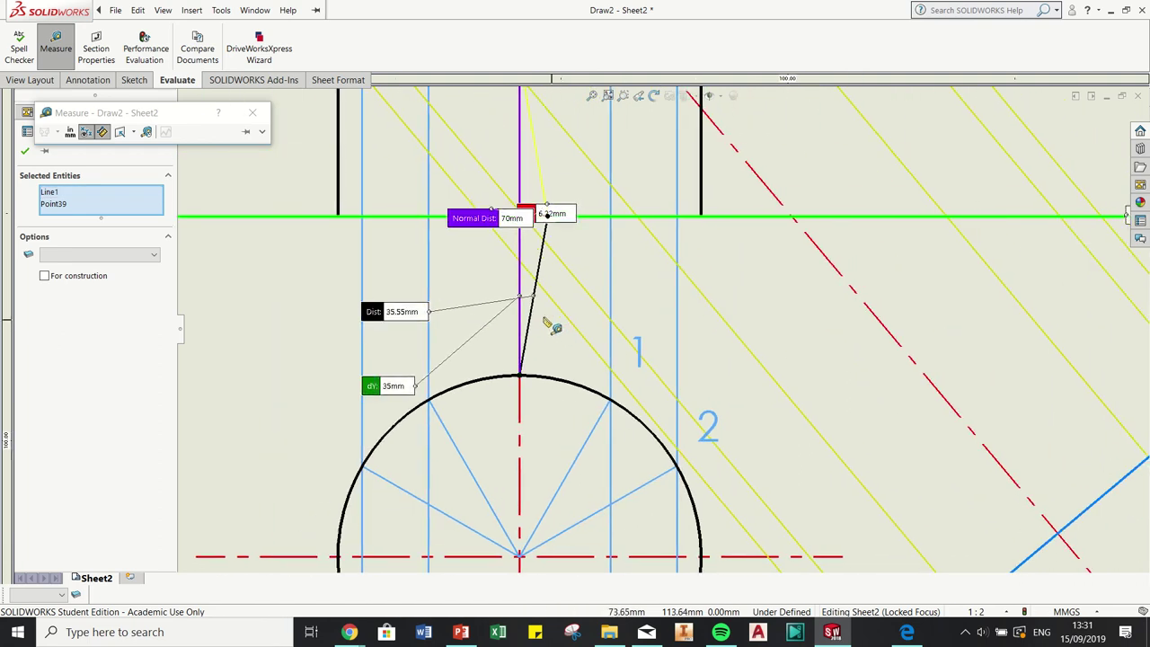
scroll(555, 328, "down", 2)
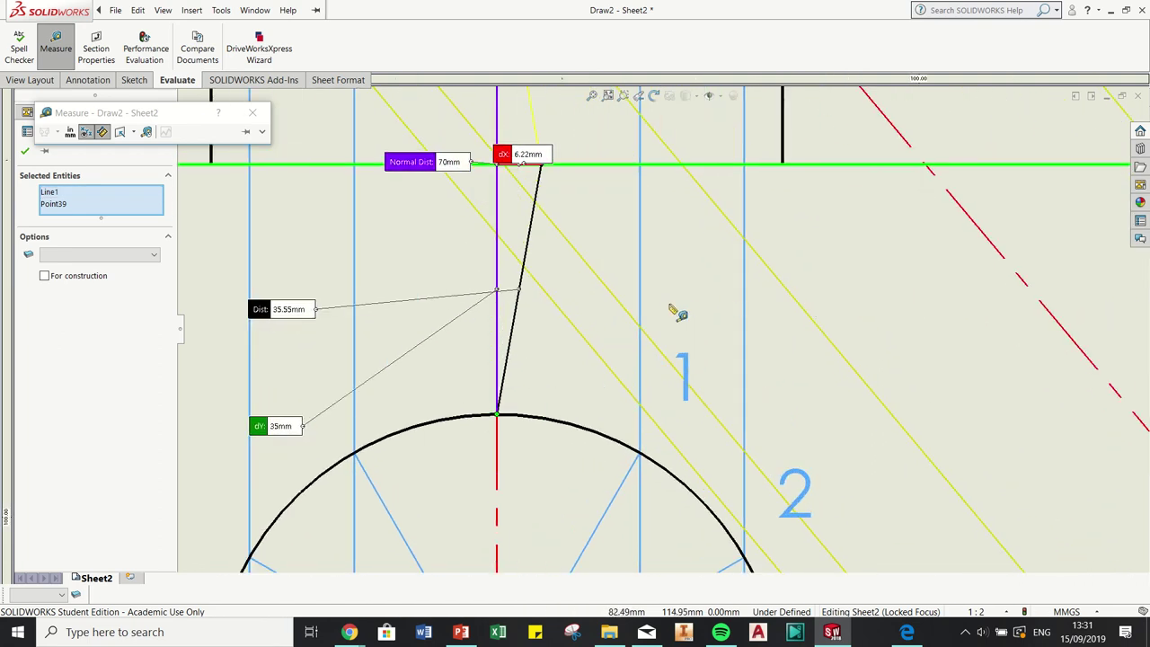
key("Escape")
Recheck the vertical offset between the plan circle's top point and the ground line using two further measurements
scroll(647, 329, "up", 3)
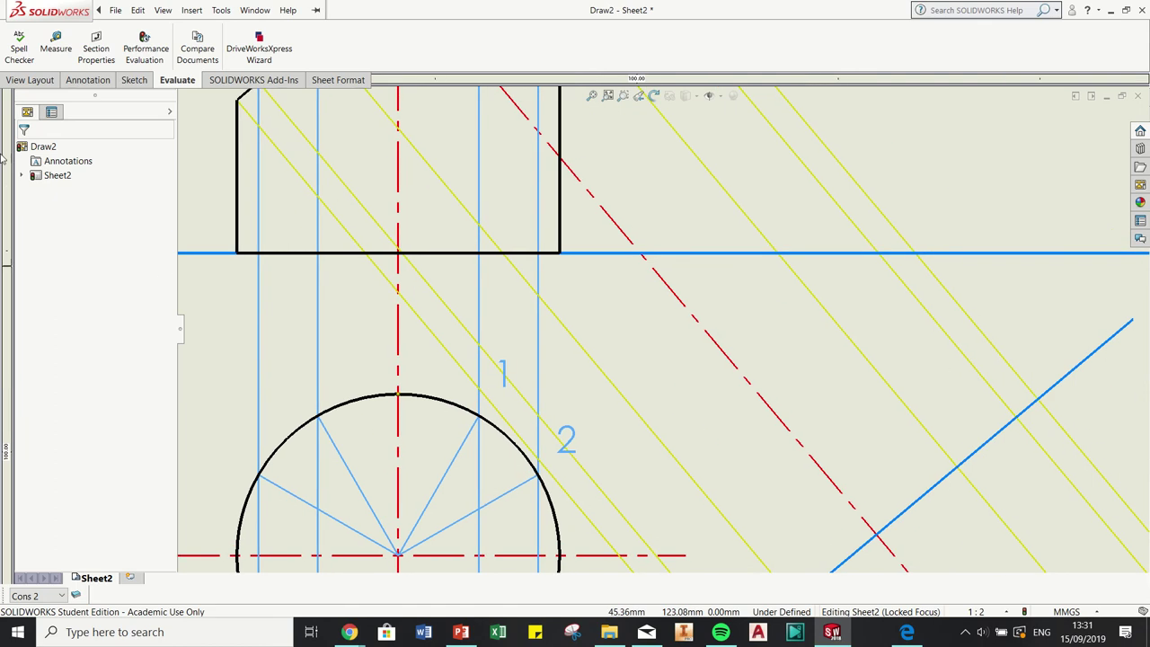
left_click(56, 47)
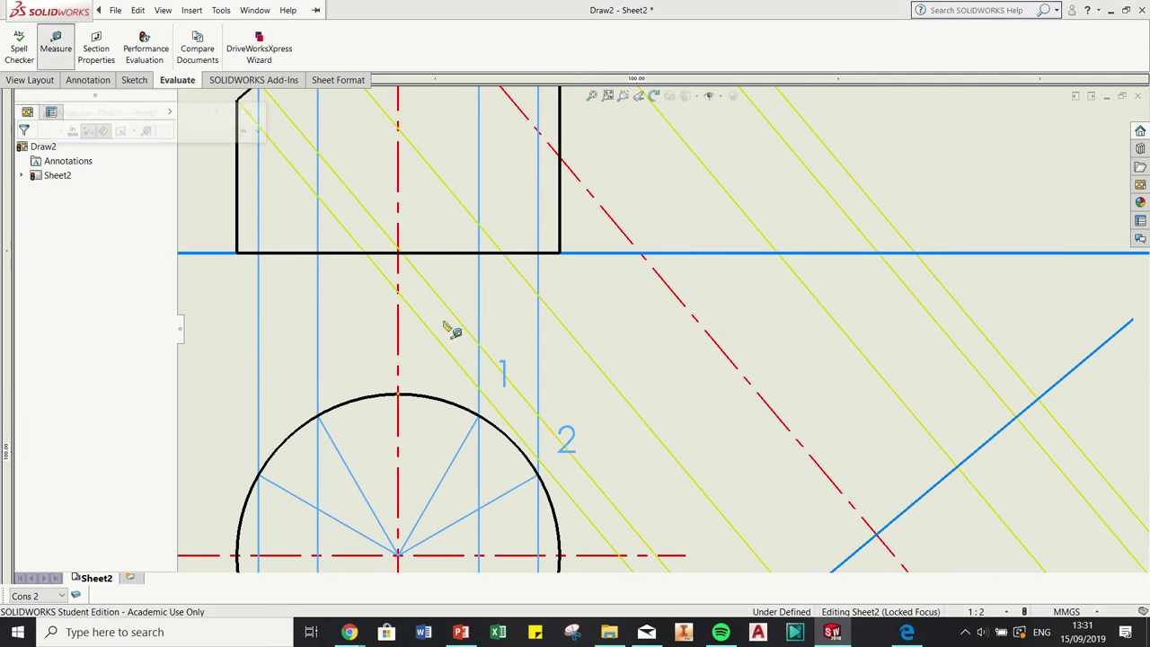
left_click(400, 393)
left_click(585, 257)
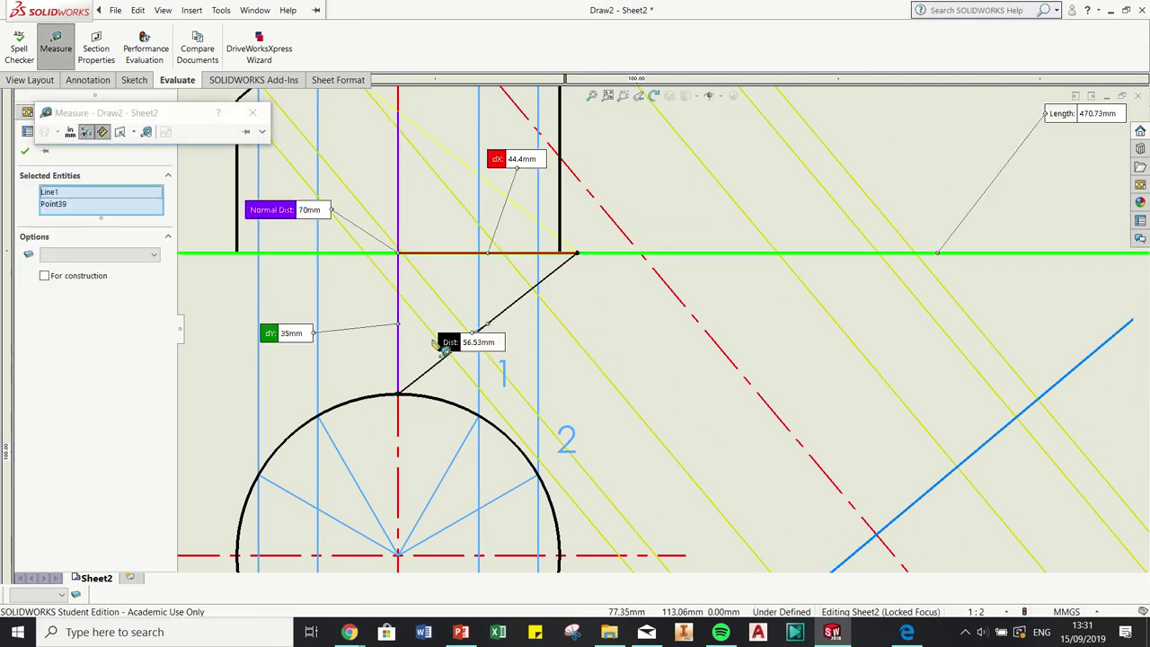
scroll(451, 285, "up", 2)
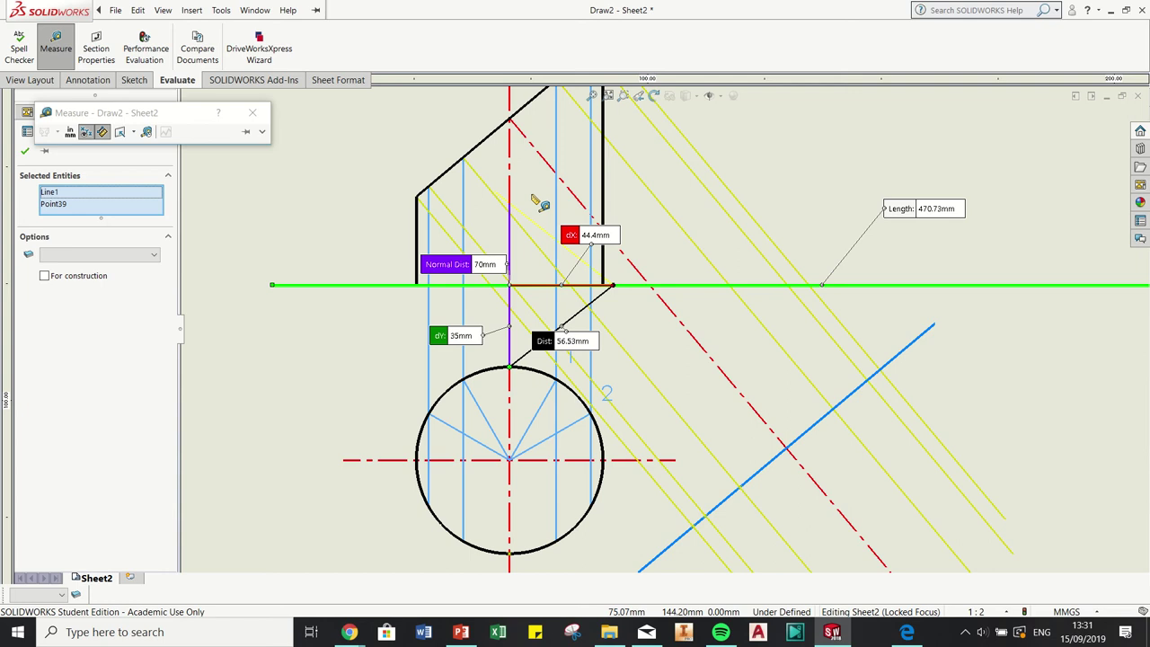
middle_click_drag(518, 237, 449, 230, "ctrl")
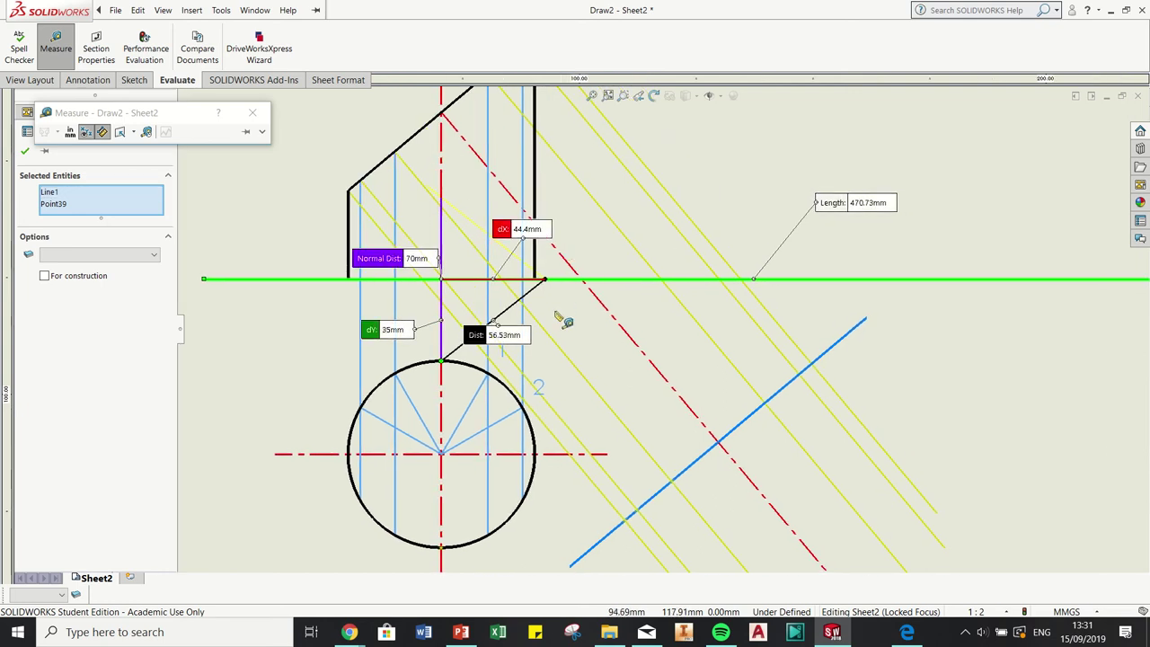
key("Escape")
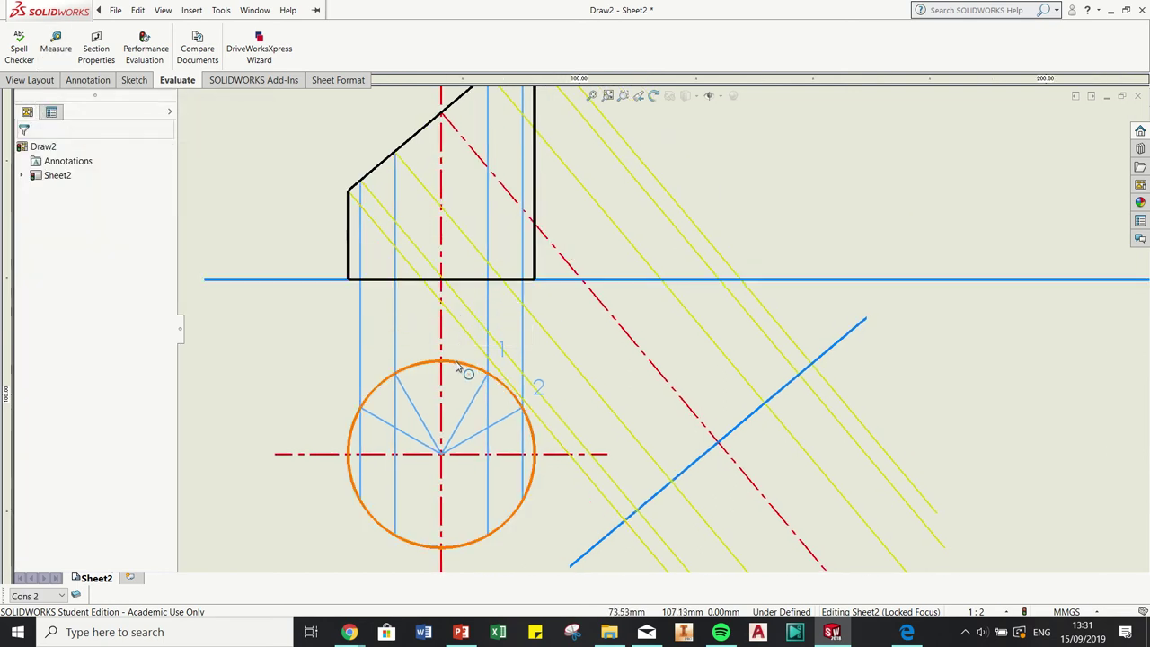
left_click(56, 45)
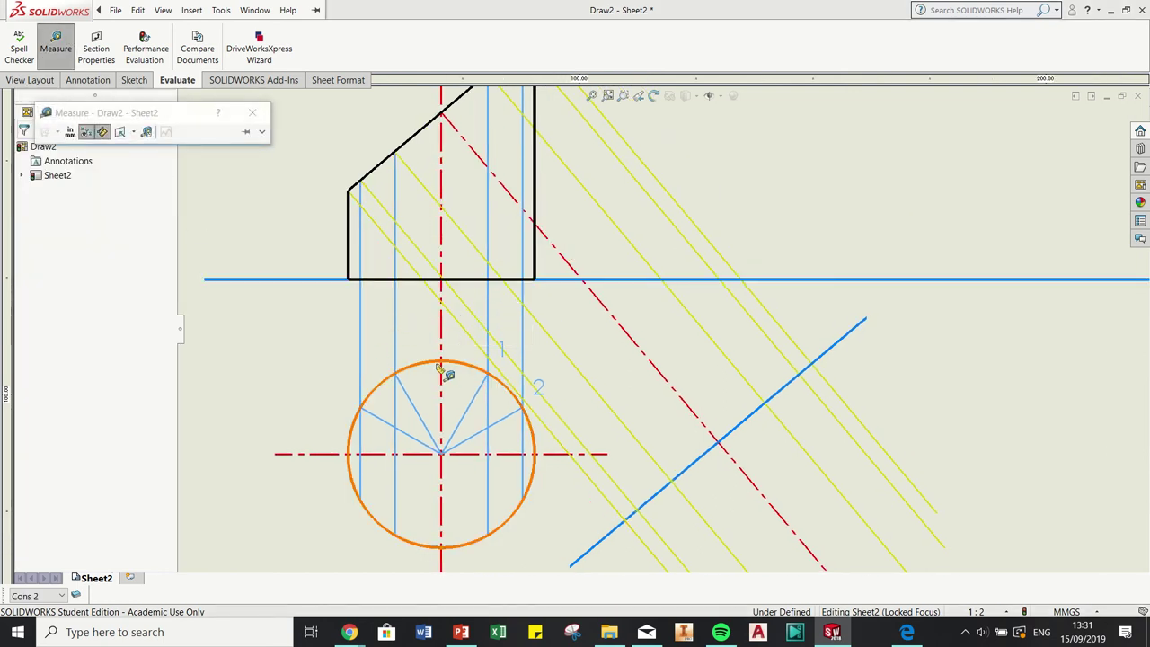
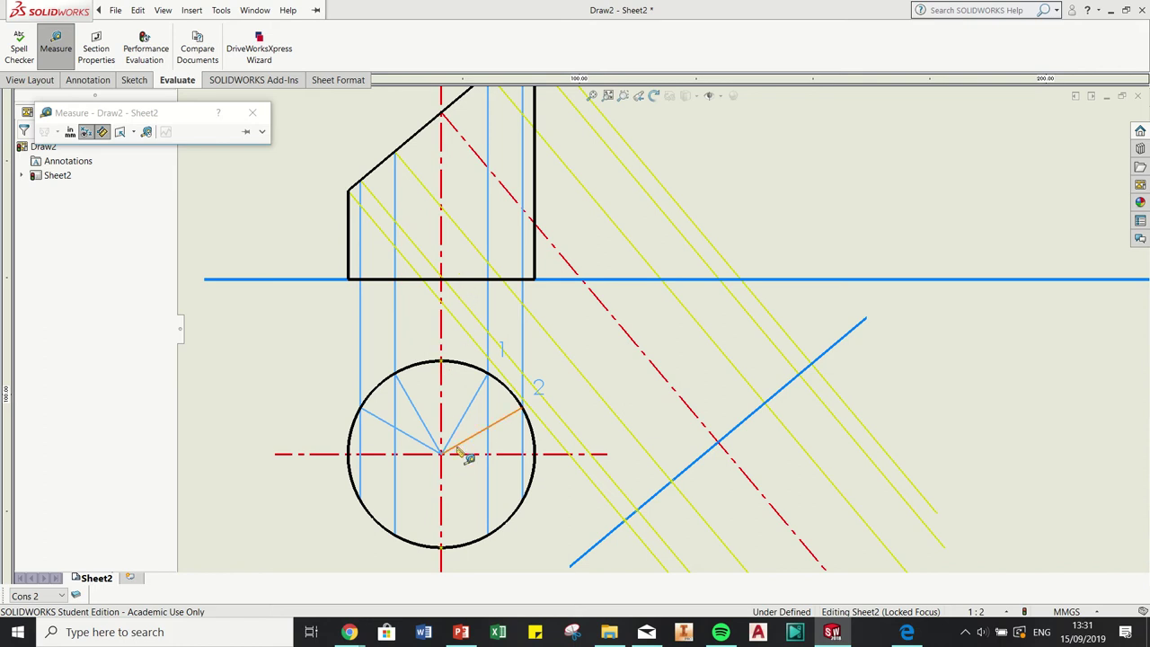
left_click(441, 363)
left_click(467, 282)
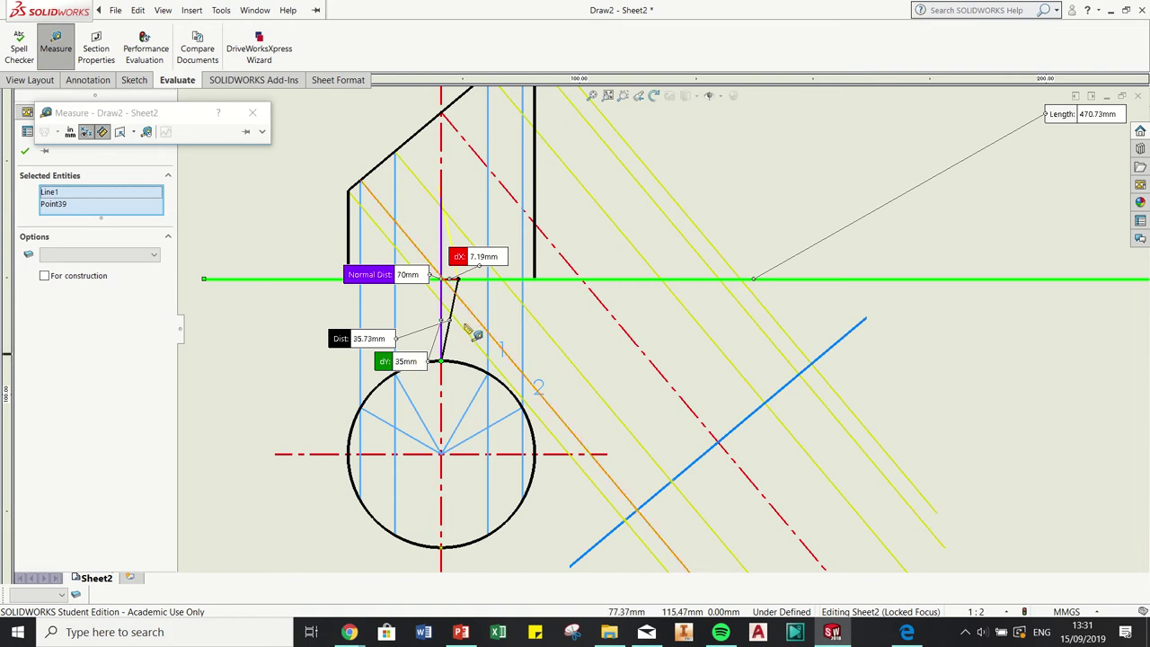
key("Escape")
scroll(418, 330, "up", 3)
scroll(418, 330, "up", 3)
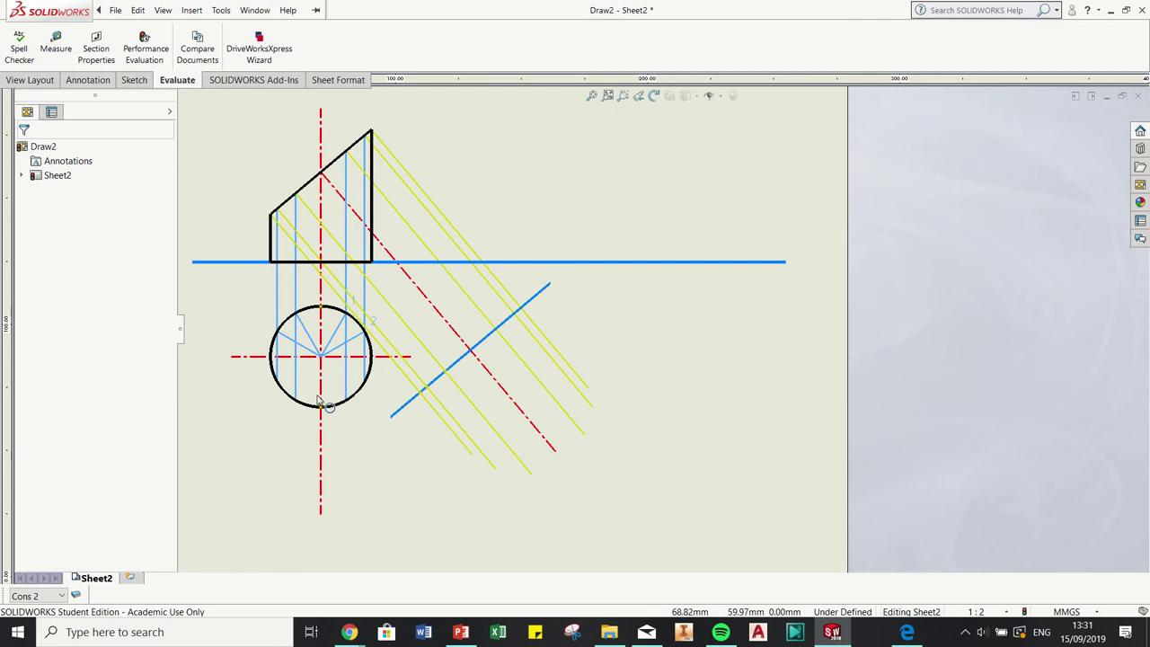
Place a point on the oblique centre line, about 23 mm below the auxiliary ground line
left_click(134, 80)
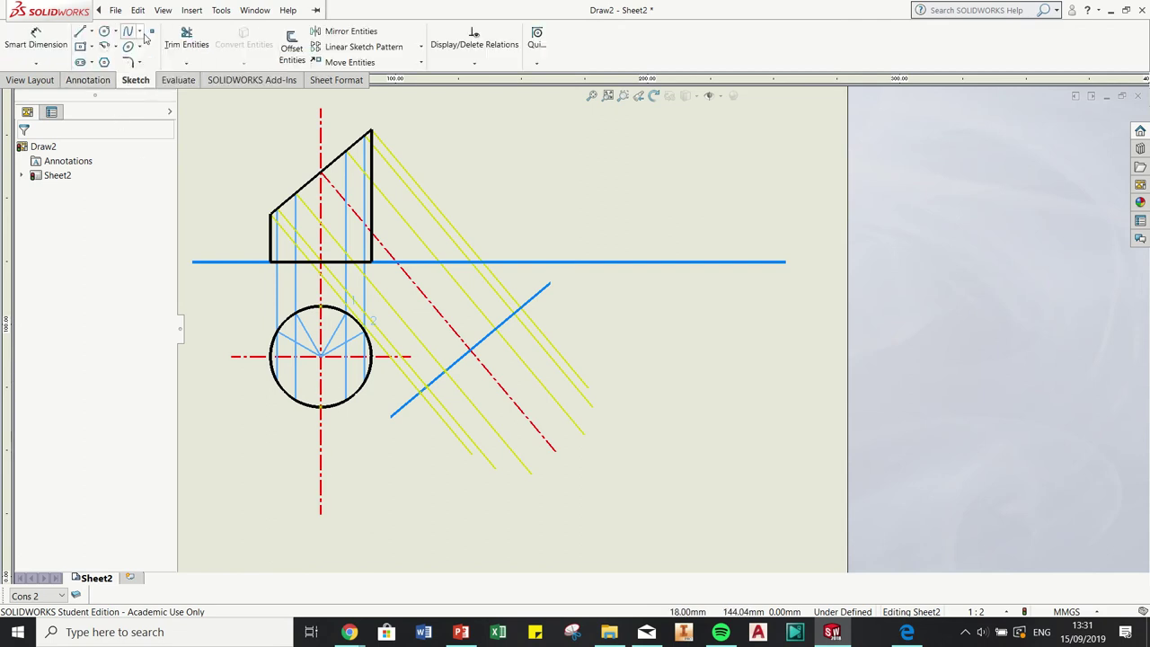
left_click(490, 376)
key("Escape")
Dimension the new point 35 mm from the auxiliary ground line and hide the dimension
scroll(449, 350, "down", 3)
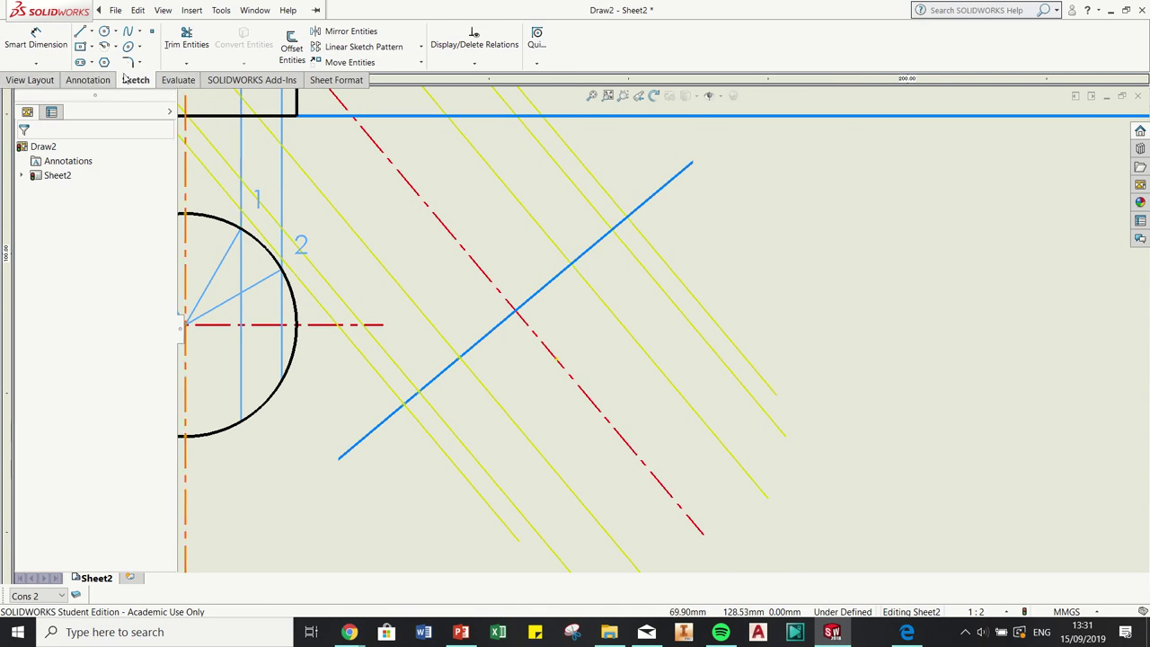
left_click(36, 41)
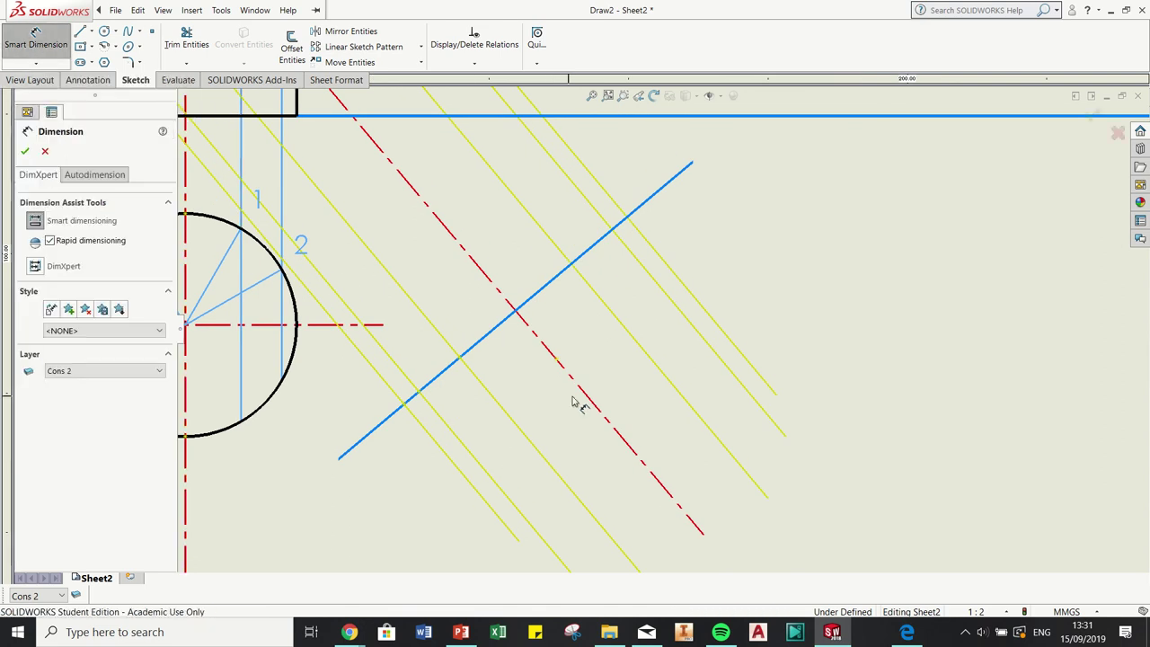
left_click(556, 359)
left_click(536, 304)
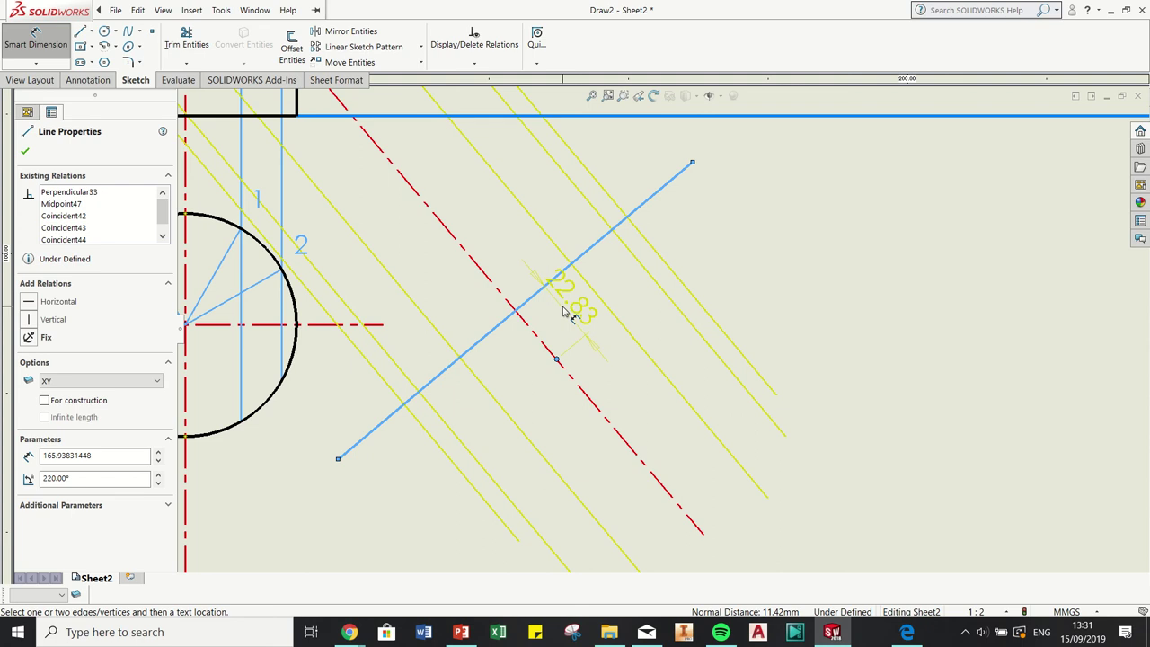
left_click(564, 311)
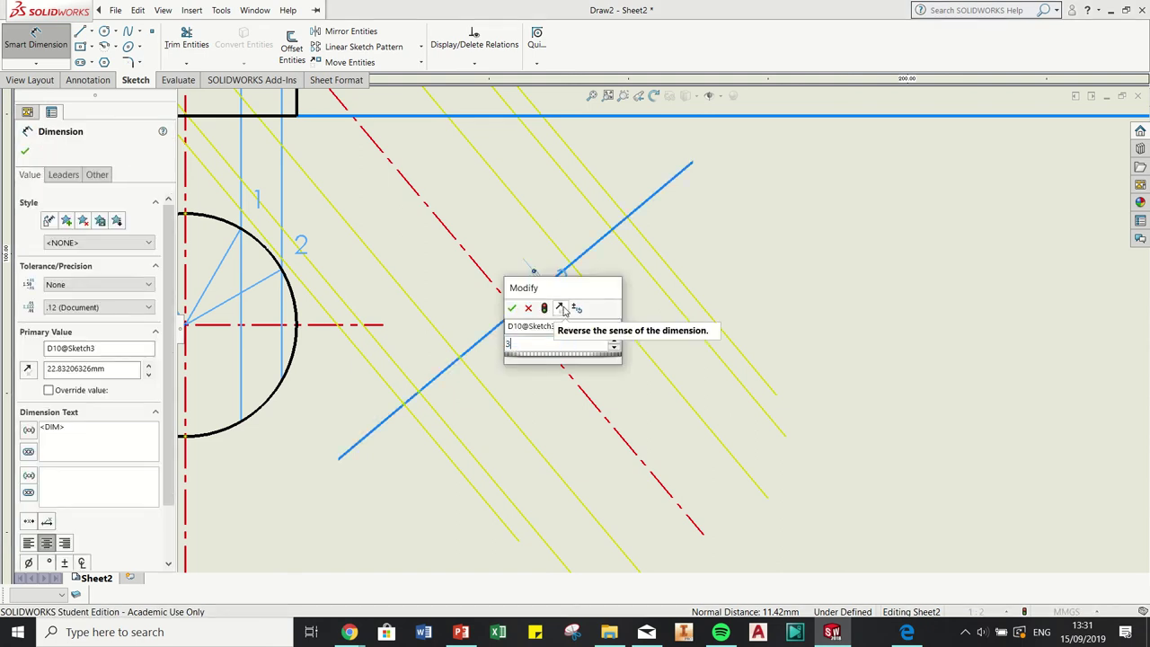
type("35")
key("Return")
key("Escape")
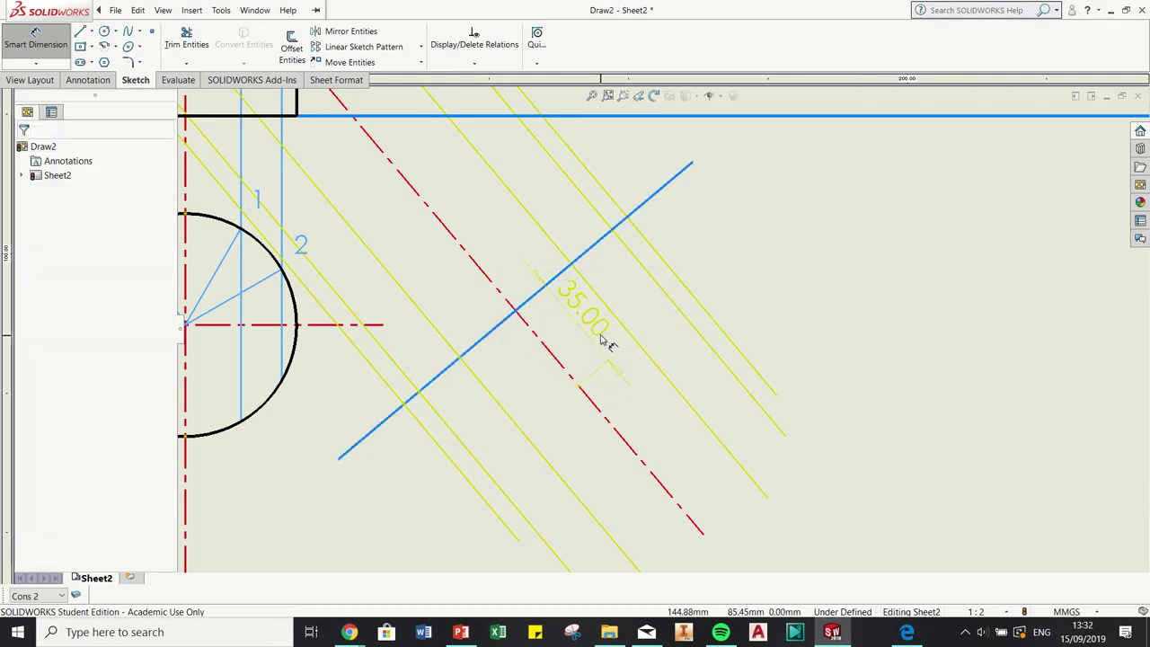
right_click(602, 334)
left_click(648, 413)
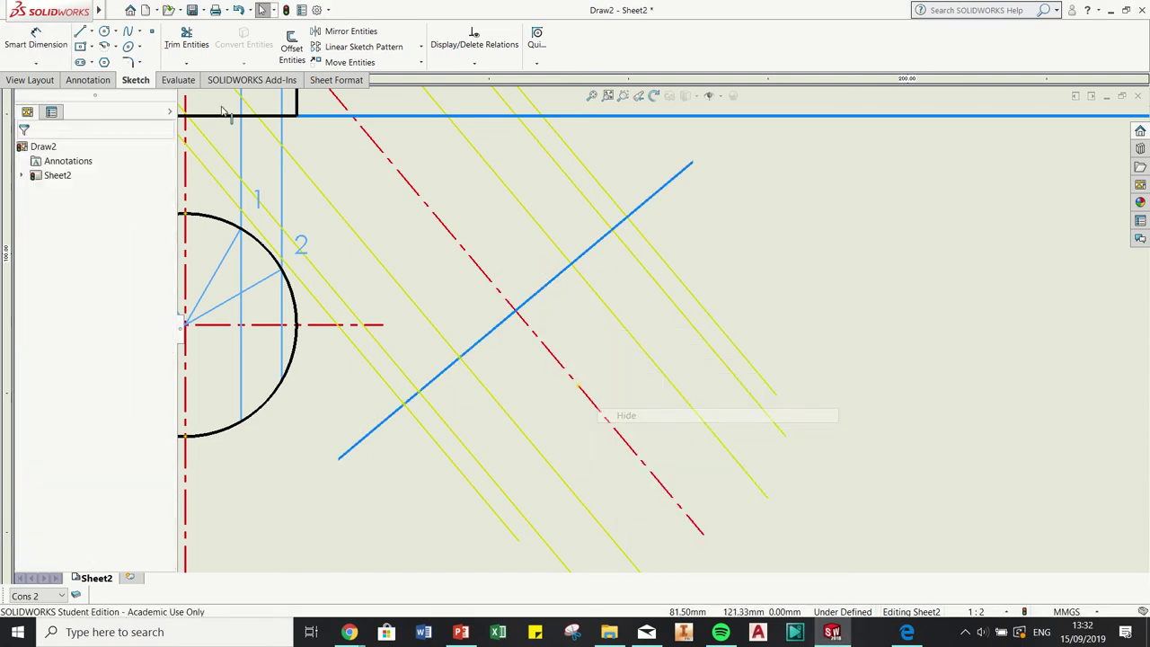
Place a point near the lower end of the oblique centre line and dimension it 80 mm from the first point
left_click(155, 32)
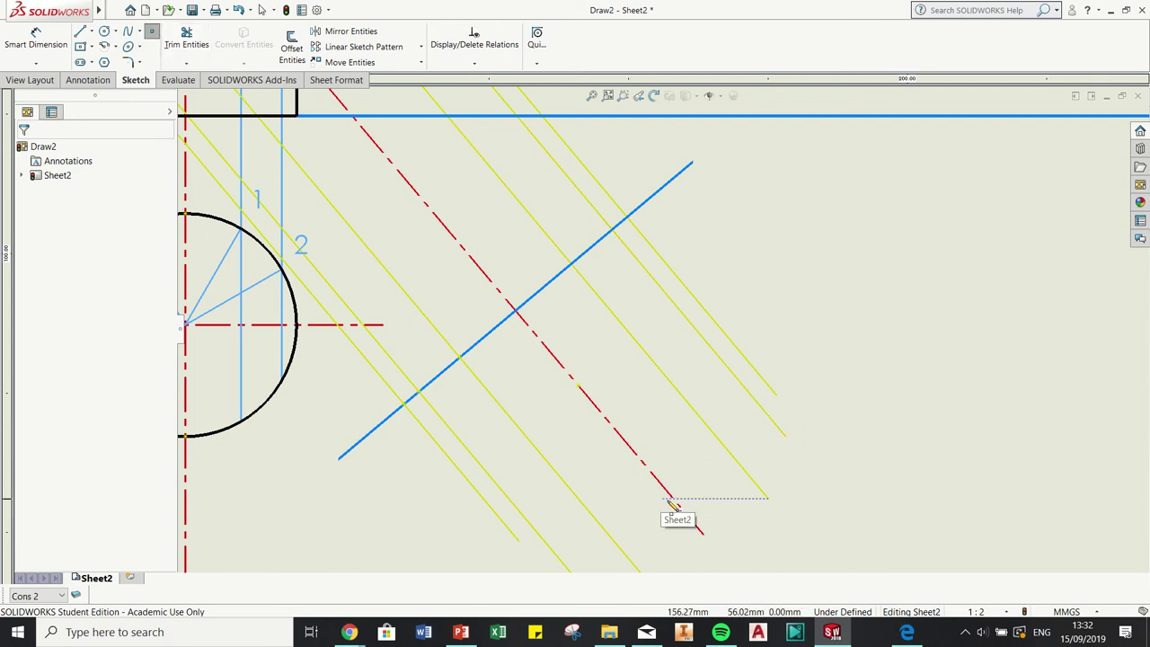
key("Escape")
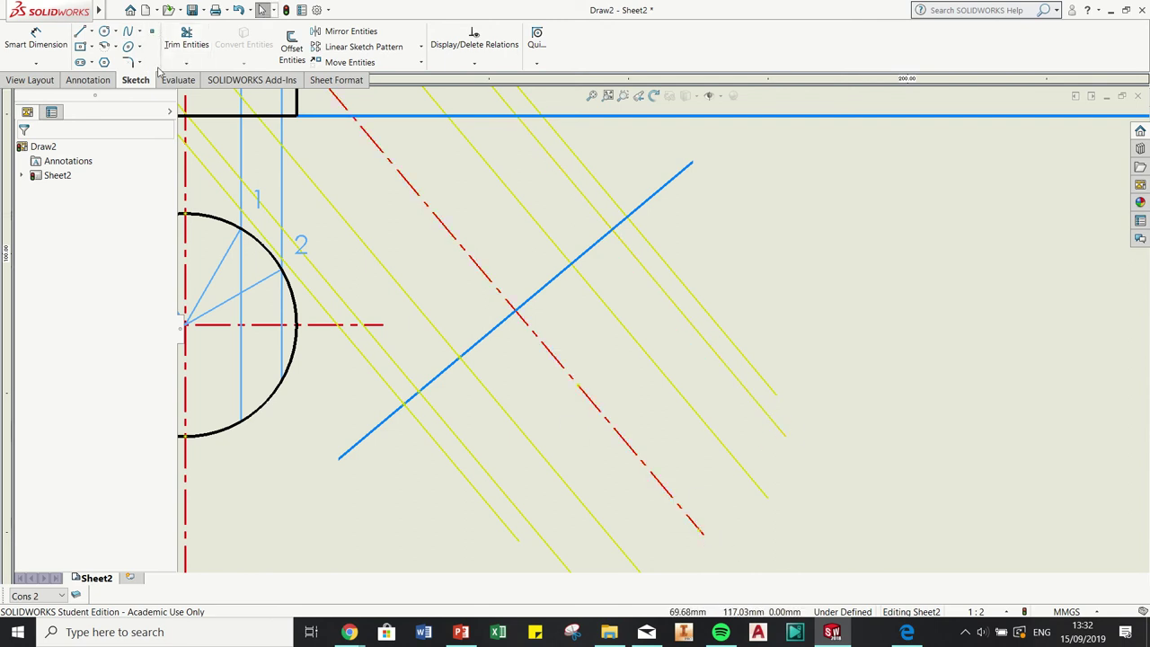
left_click(36, 40)
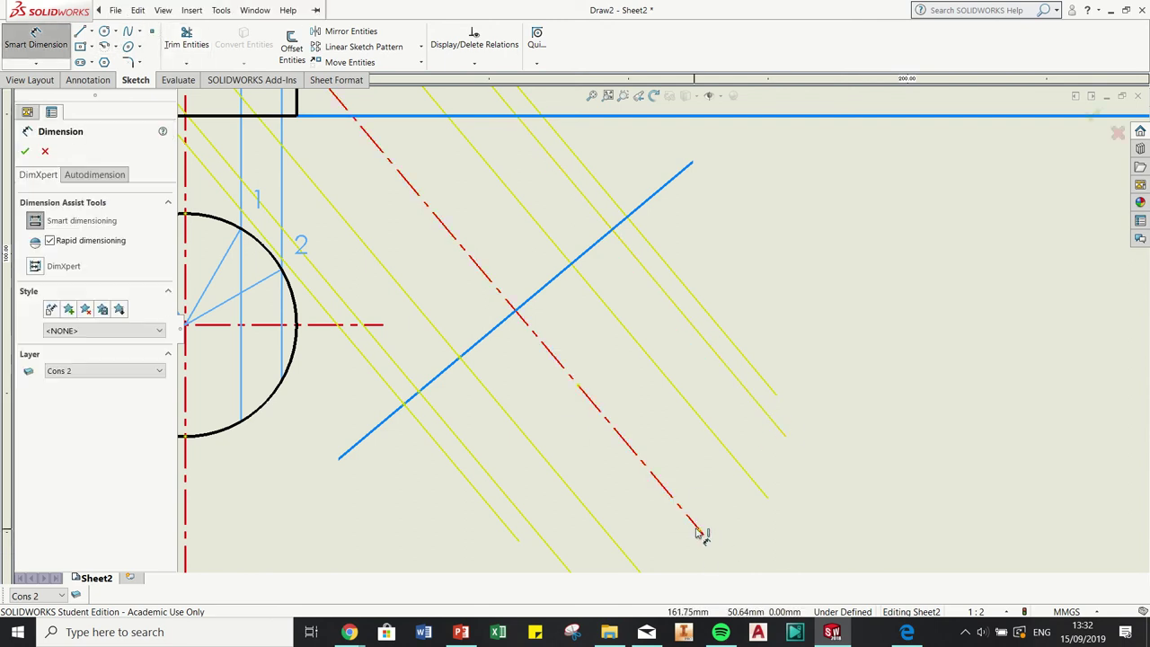
left_click(699, 531)
left_click(578, 386)
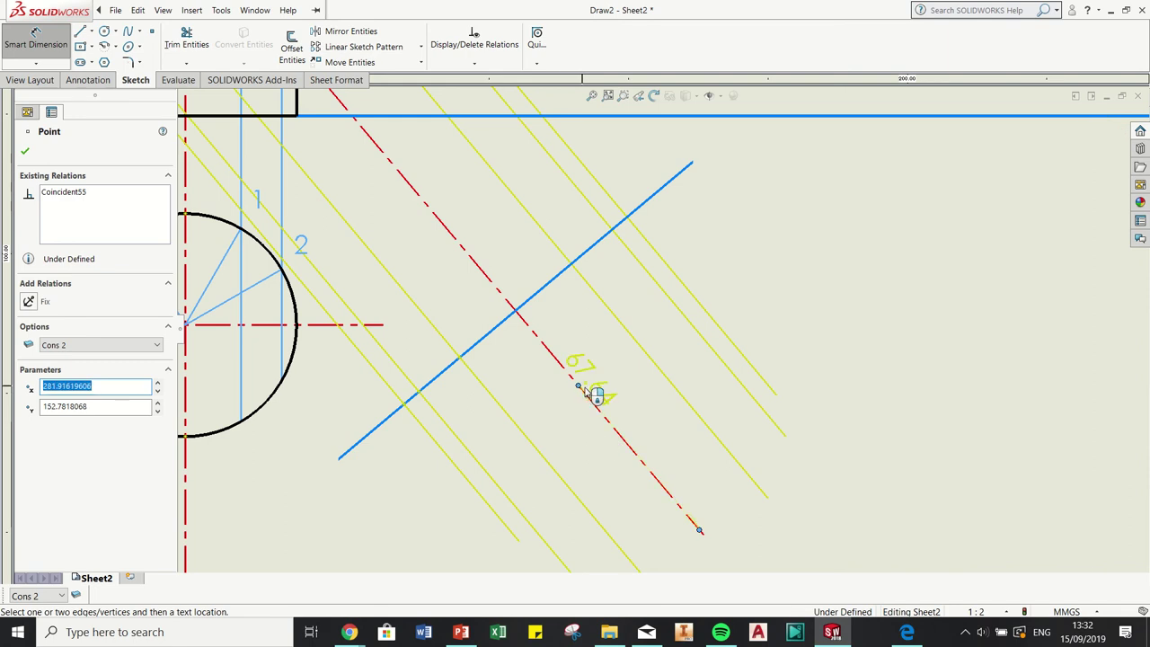
left_click(670, 421)
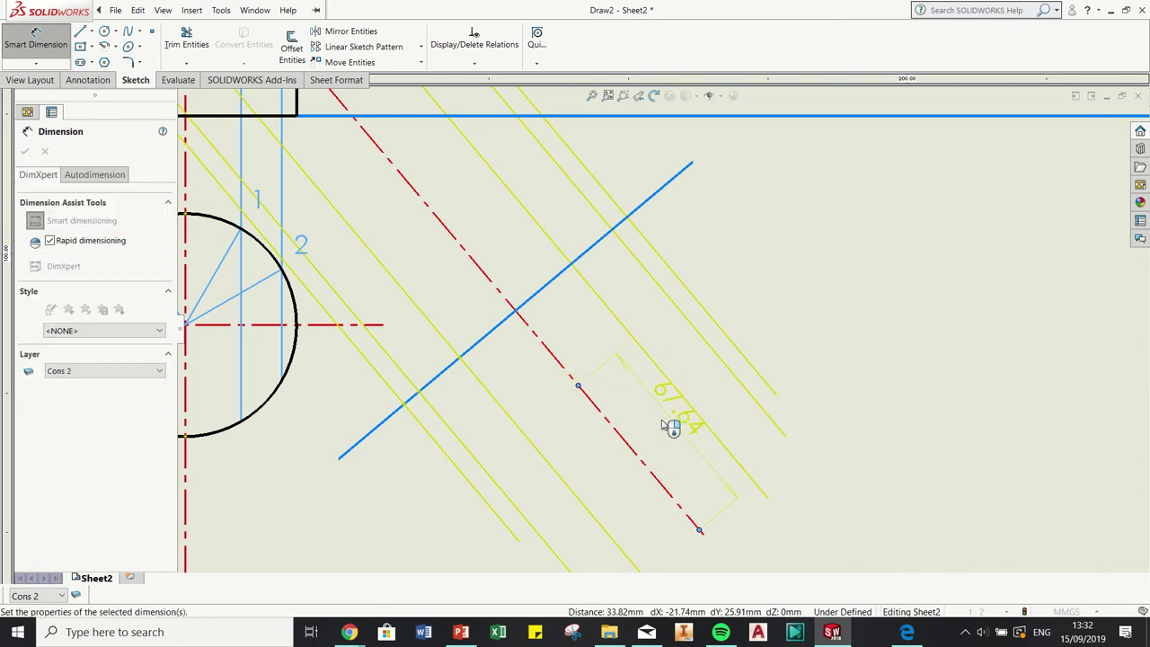
type("80")
key("Return")
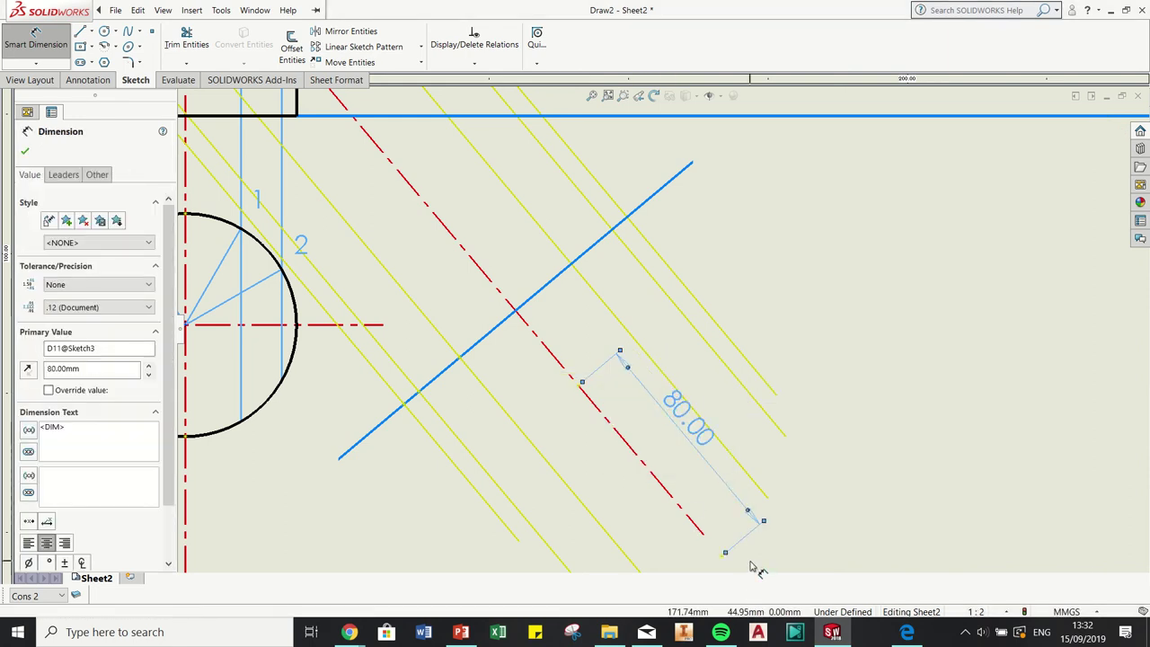
key("Escape")
Extend the oblique centre line past the new lower point and hide the 80 mm dimension
left_click_drag(704, 534, 736, 571)
scroll(807, 527, "up", 3)
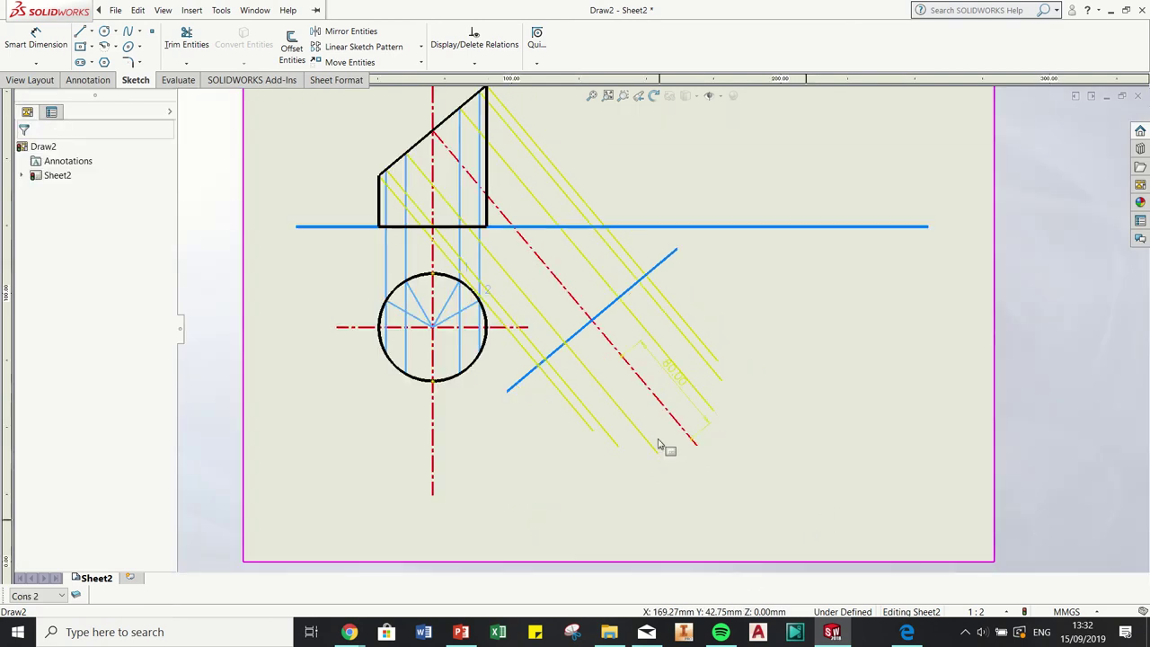
scroll(669, 427, "down", 3)
left_click(682, 350)
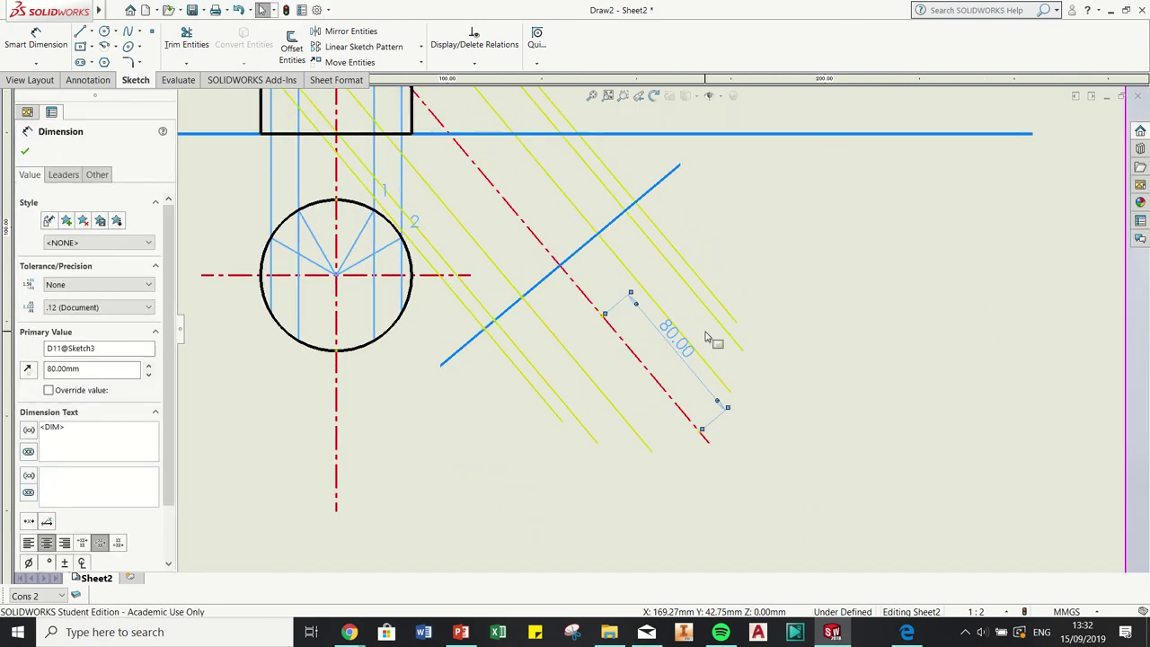
right_click(710, 339)
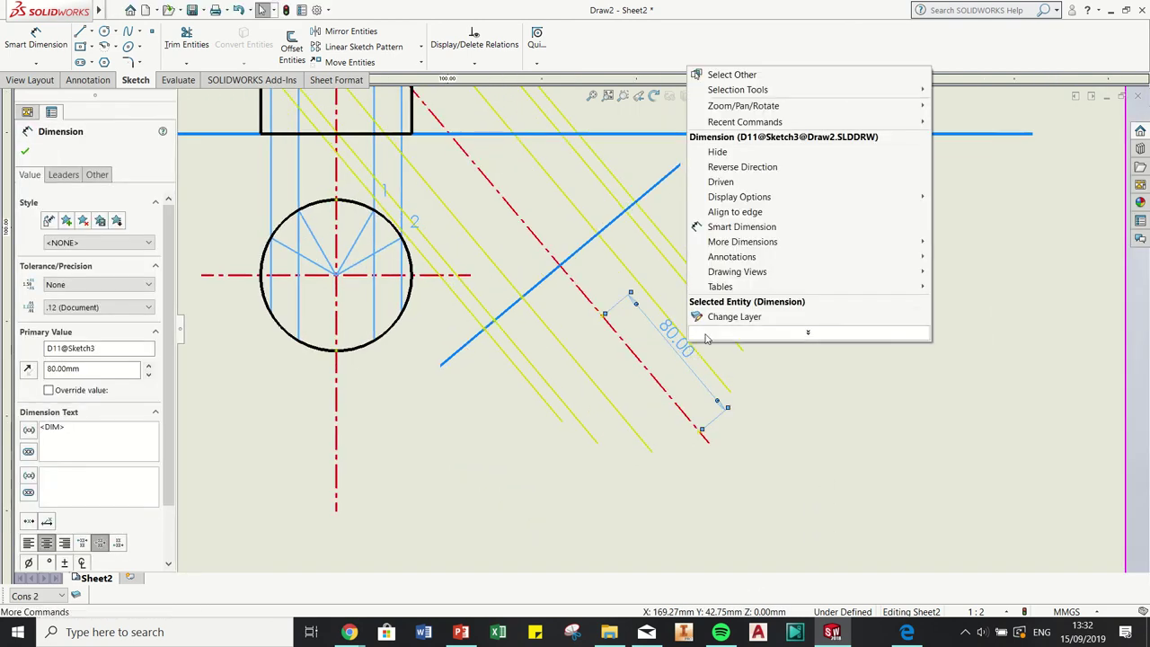
left_click(740, 151)
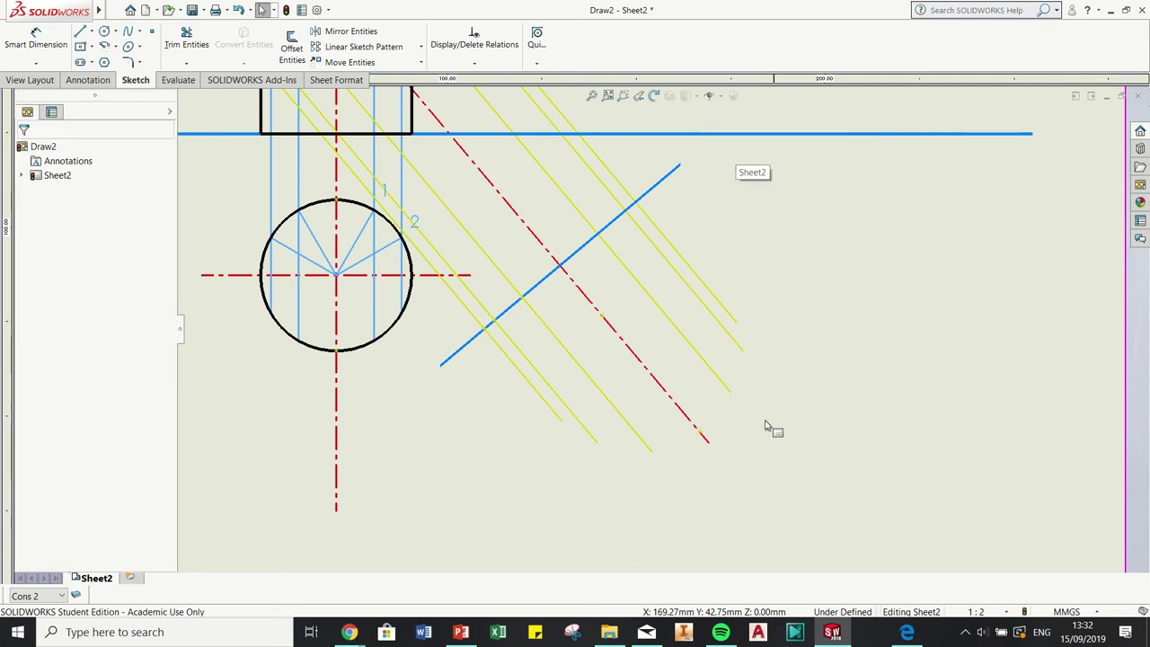
Lengthen the lower end of the oblique projection line that comes from division 1
left_click_drag(731, 395, 747, 421)
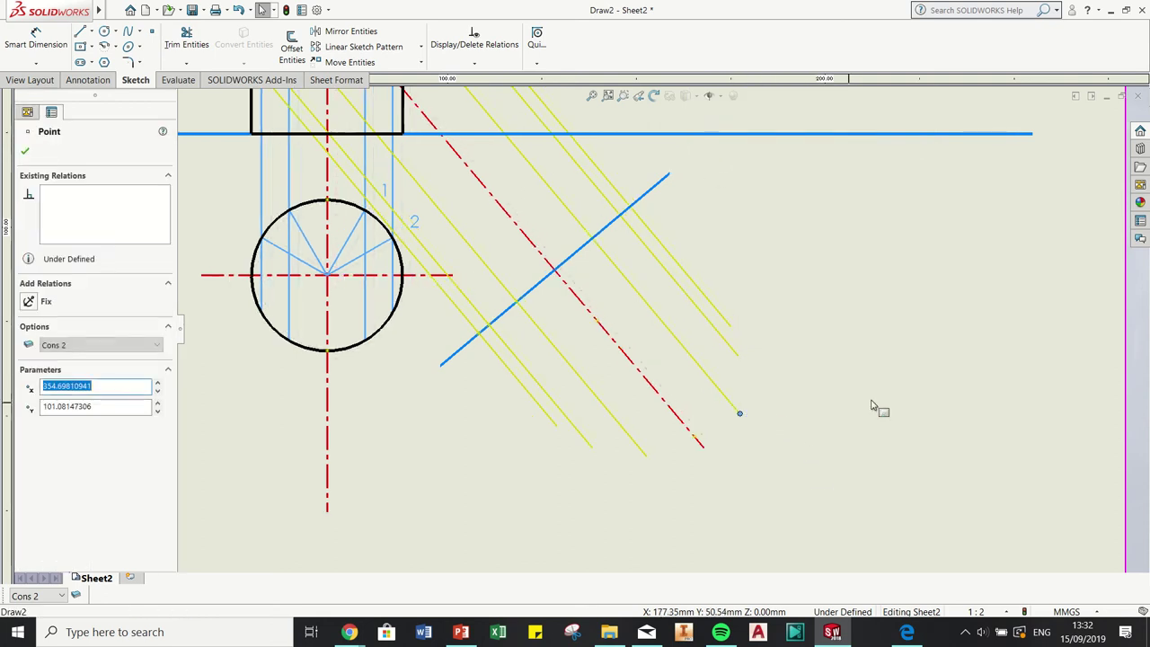
left_click(388, 250)
left_click(389, 201)
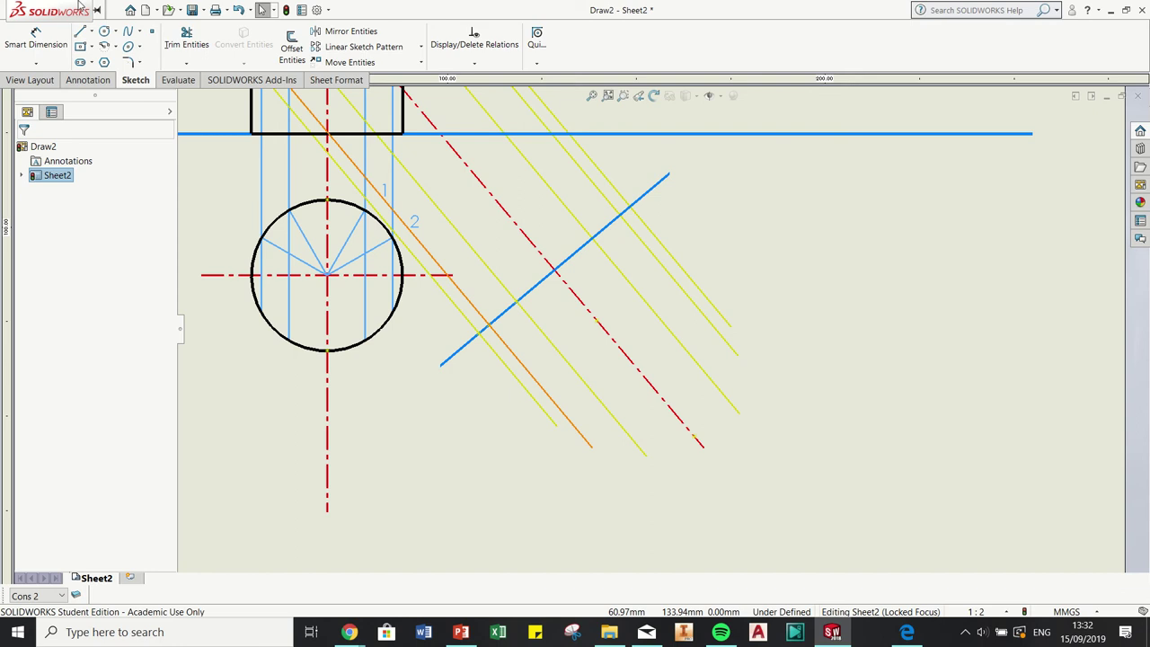
Measure the vertical distance from division point 1 on the plan circle to the horizontal ground line
left_click(178, 79)
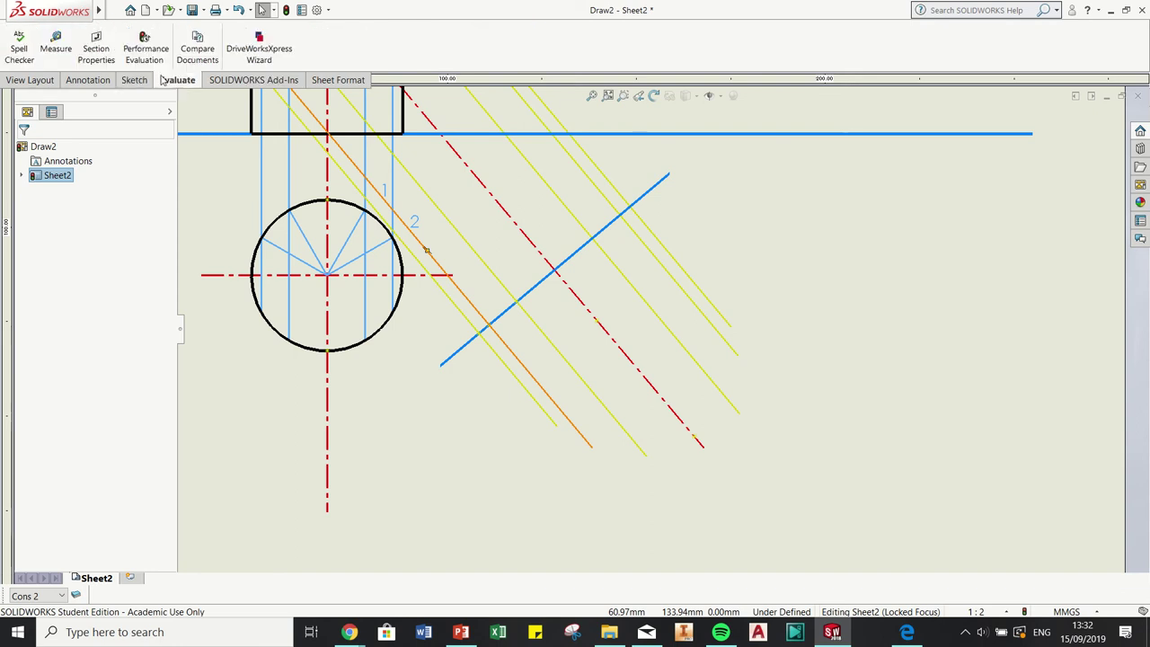
left_click(55, 45)
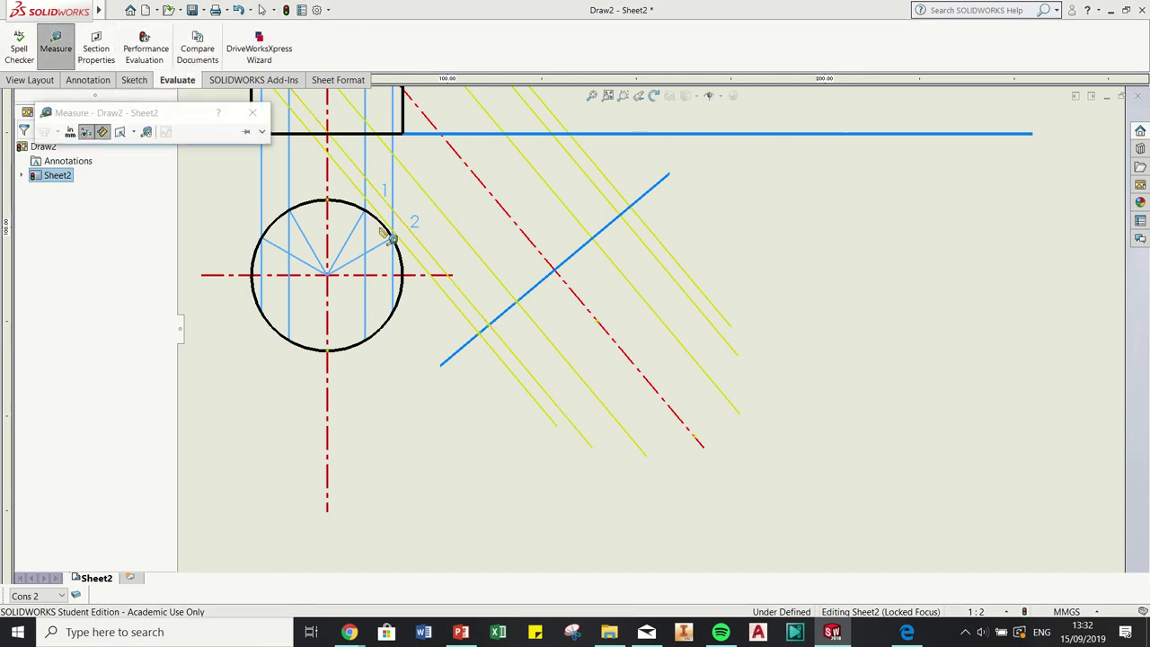
left_click(365, 210)
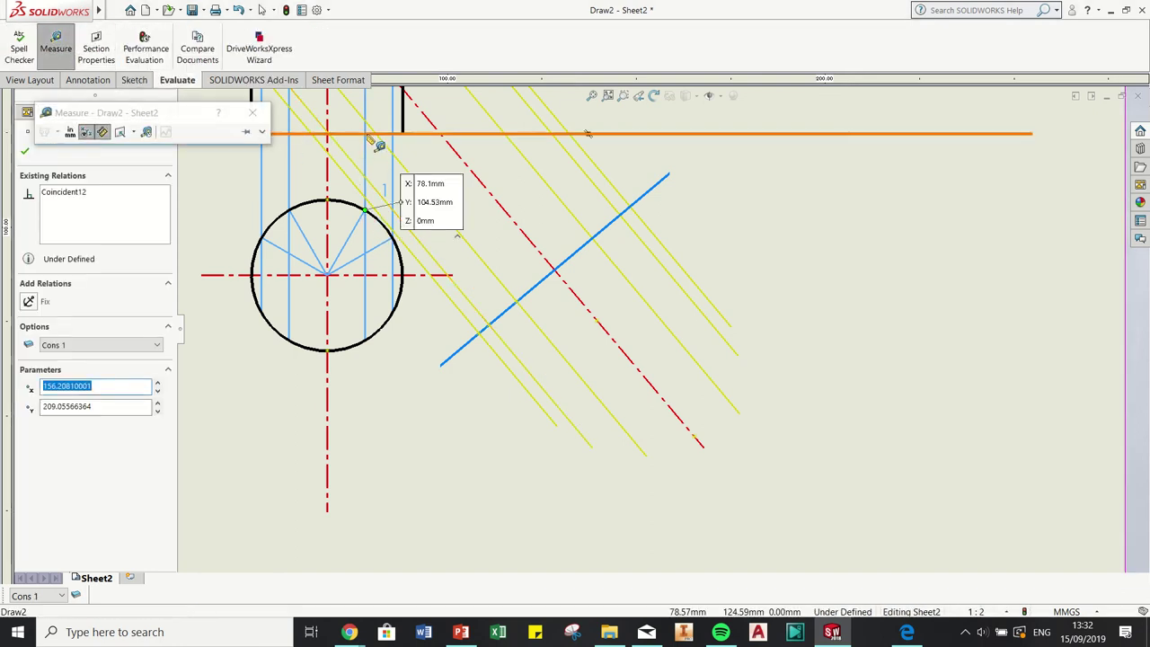
left_click(368, 134)
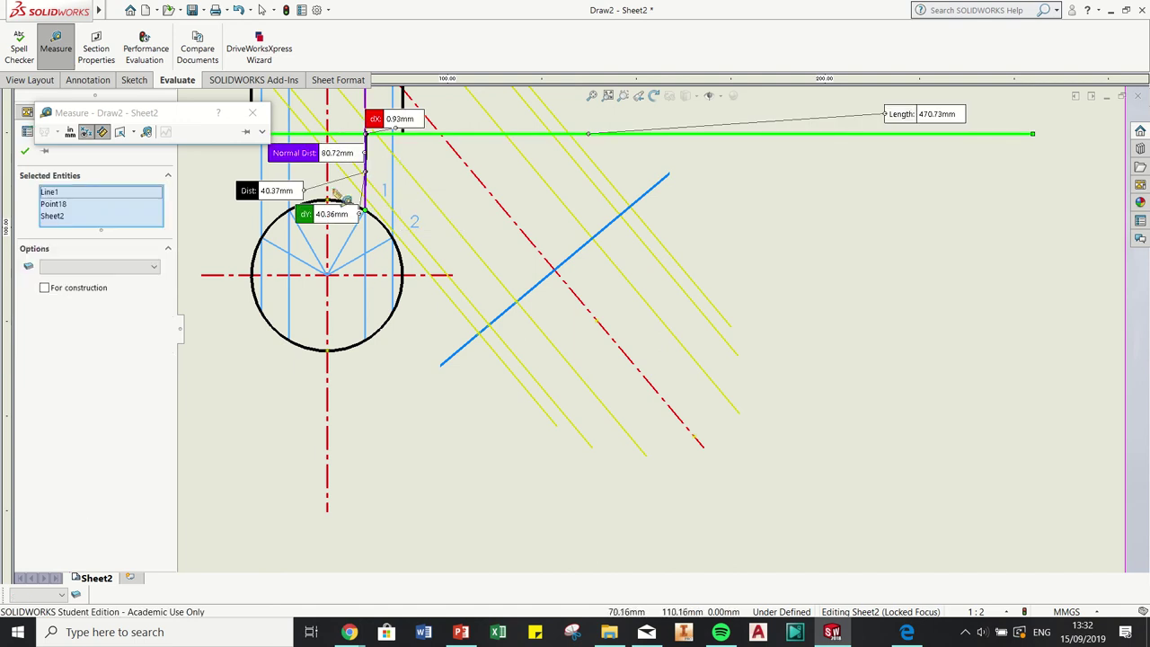
scroll(344, 198, "up", 2)
scroll(423, 230, "down", 5)
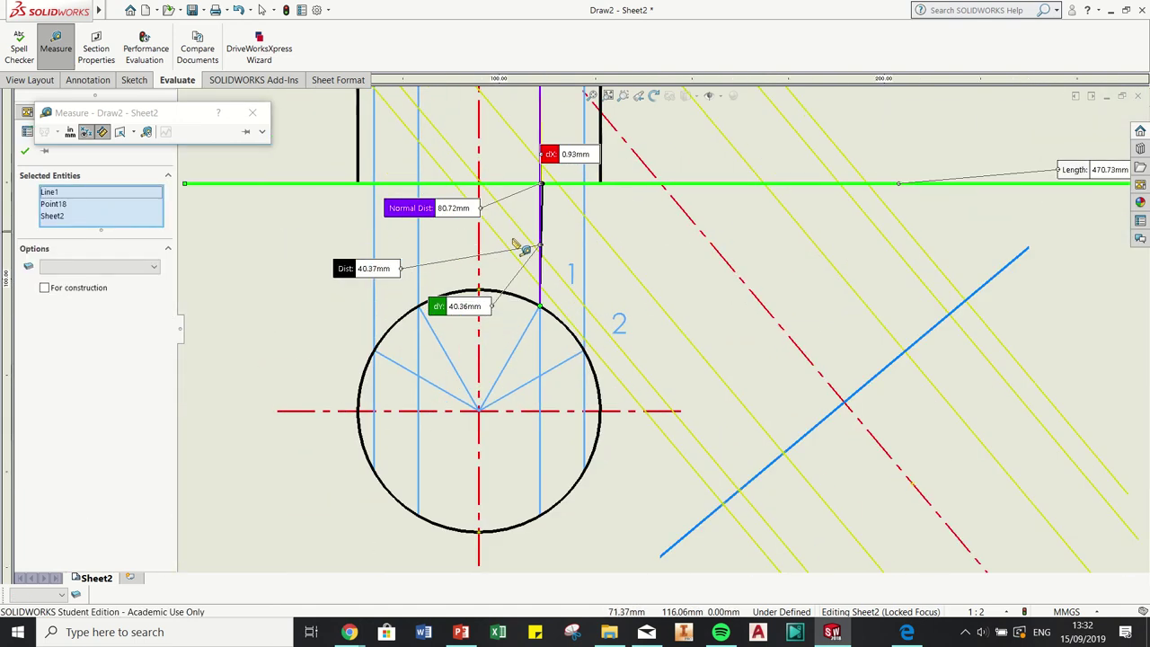
scroll(514, 242, "down", 2)
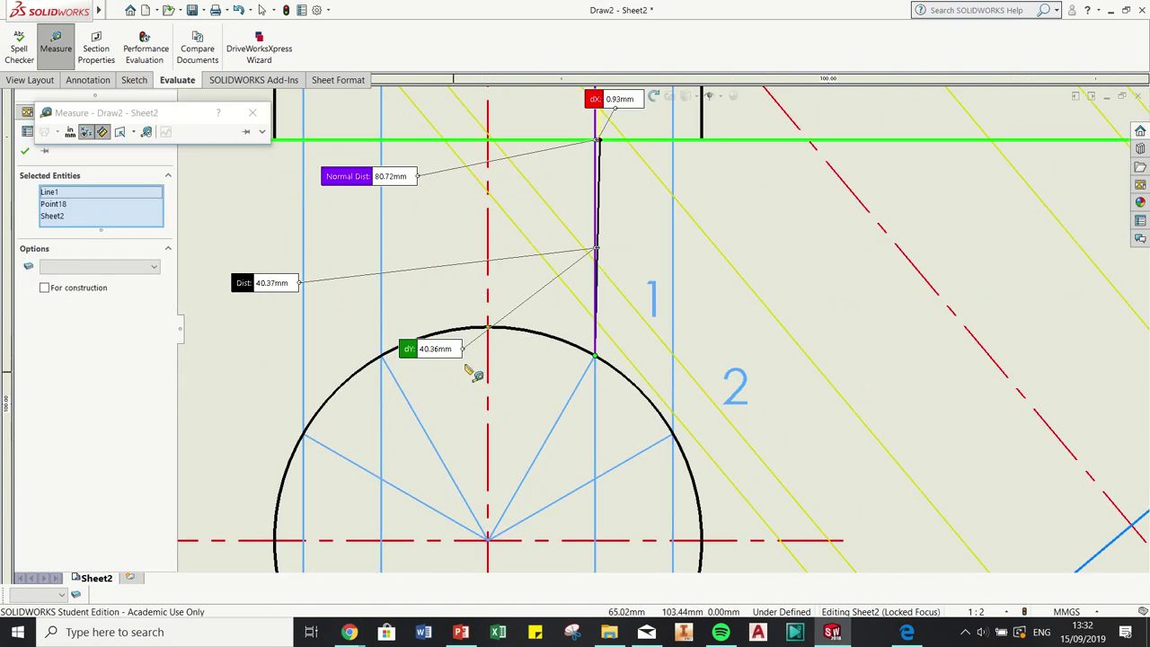
key("Escape")
Pin the Measure window so it stays open and move it above the drawing area
scroll(692, 329, "up", 5)
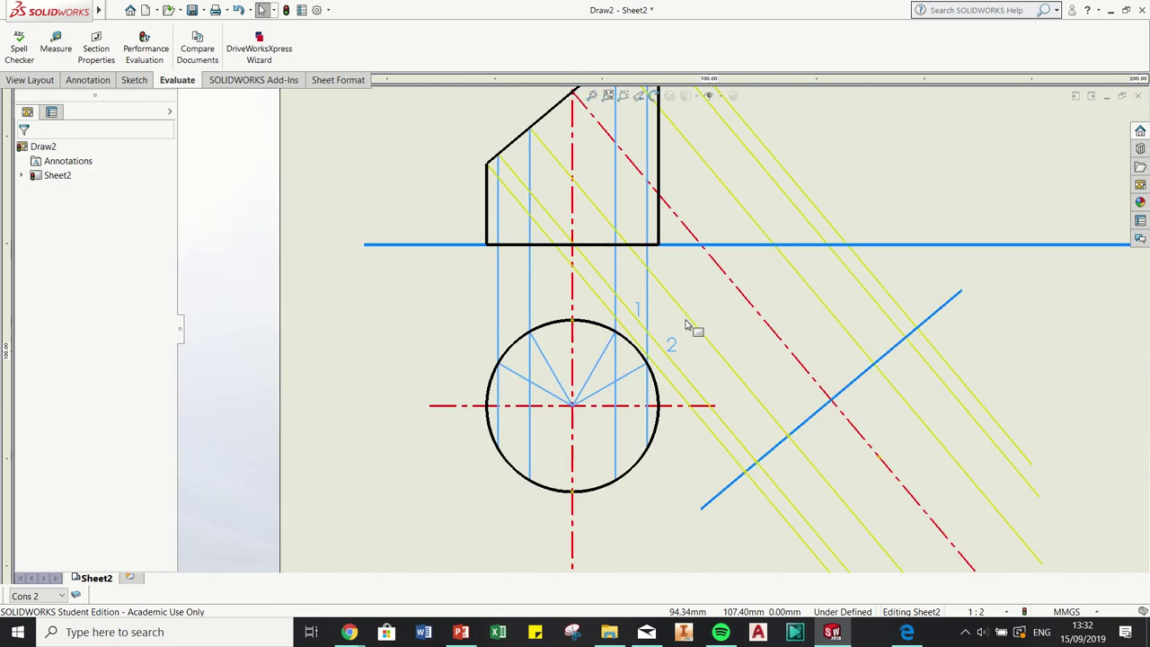
left_click(55, 46)
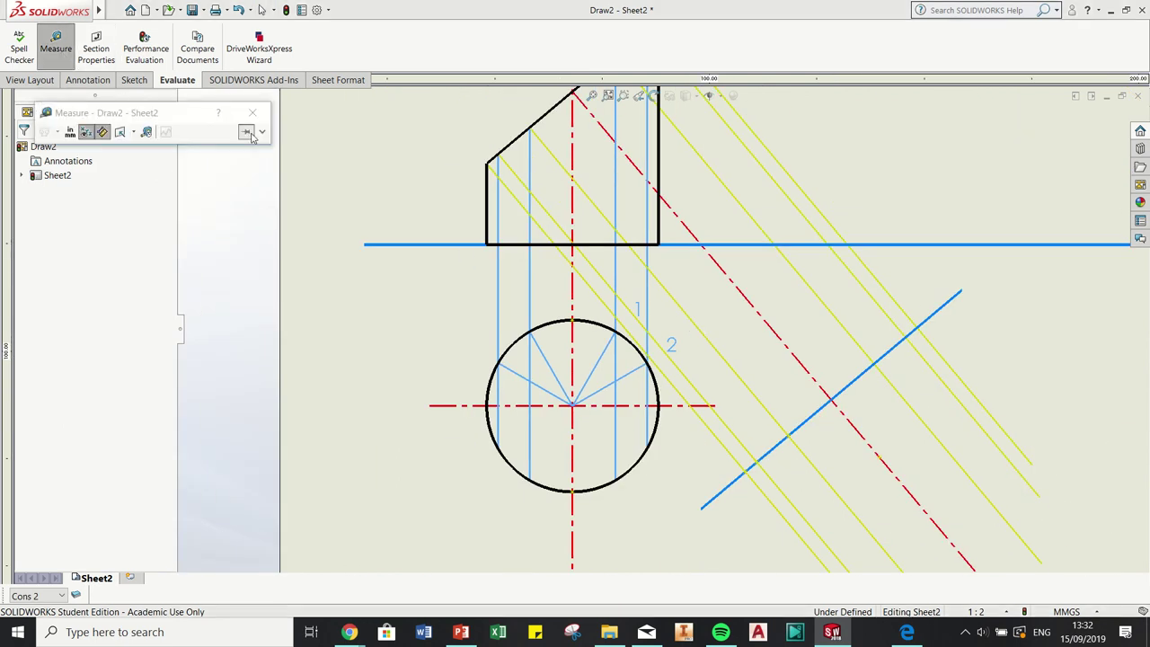
scroll(919, 452, "down", 1)
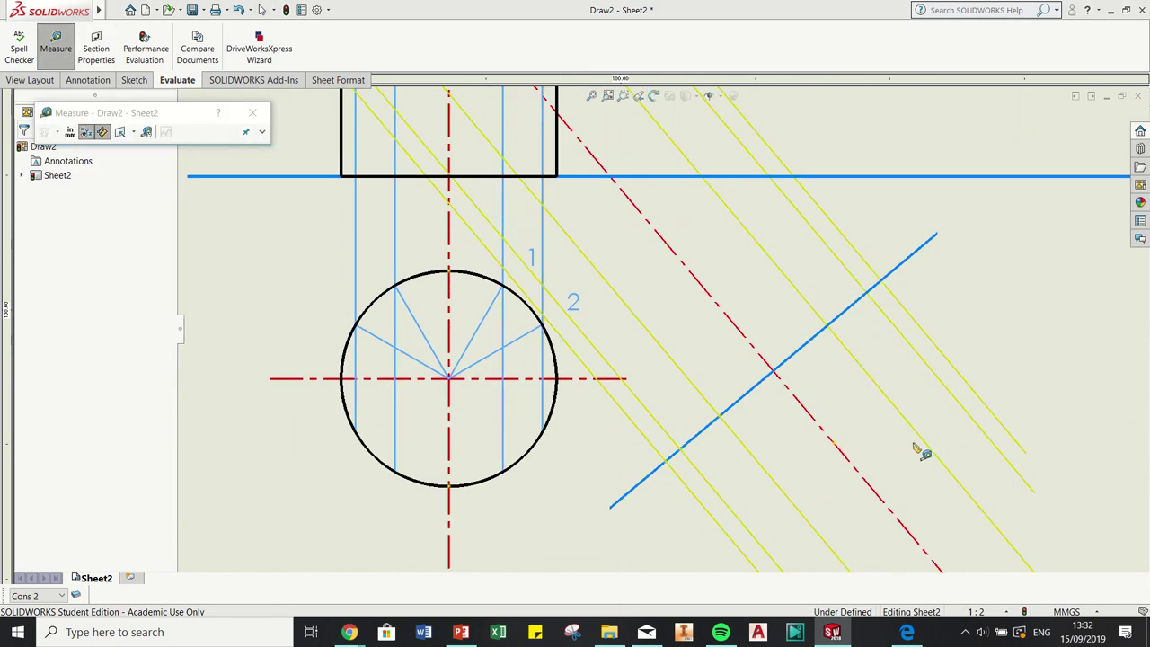
scroll(319, 250, "up", 3)
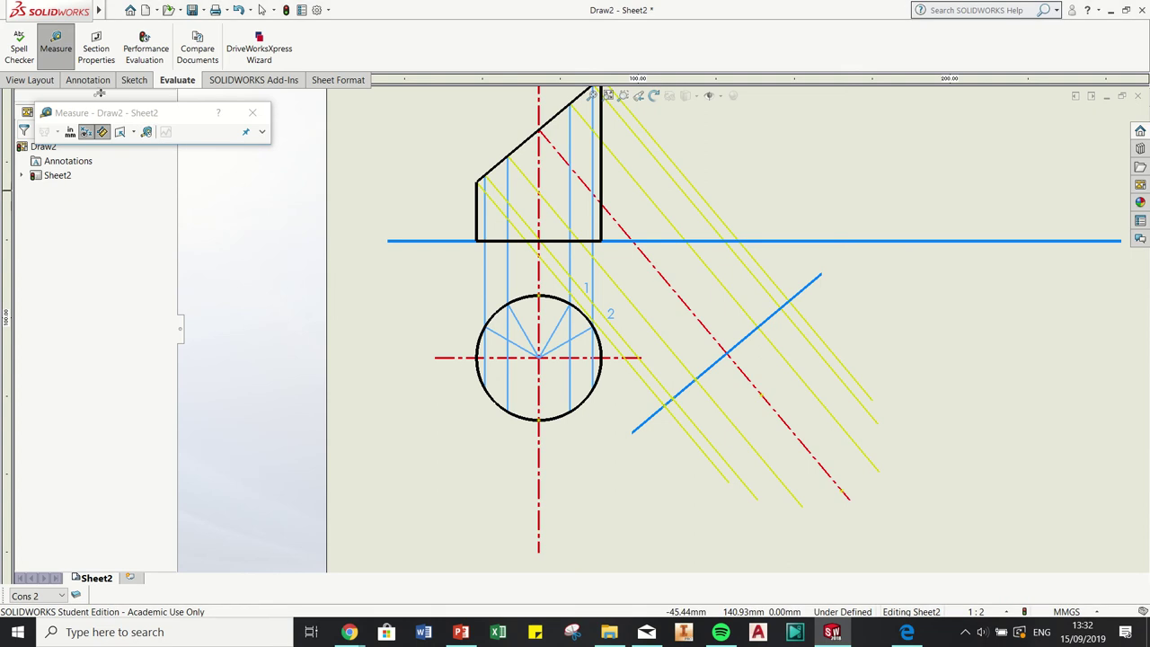
left_click(56, 47)
left_click(56, 46)
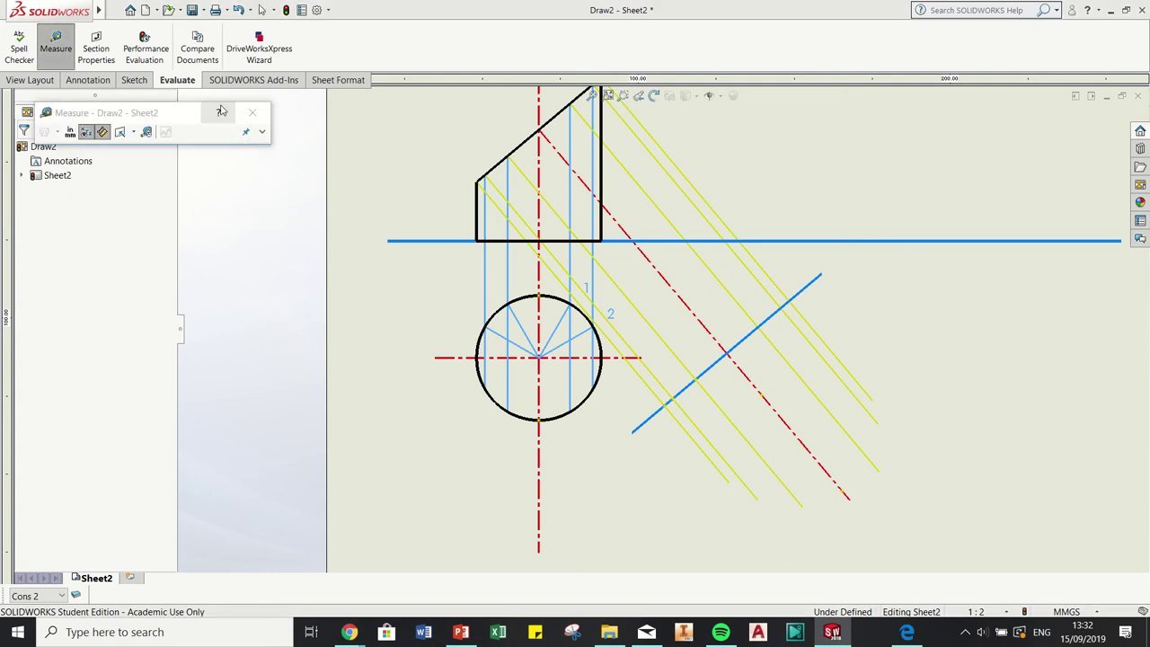
left_click_drag(194, 115, 551, 30)
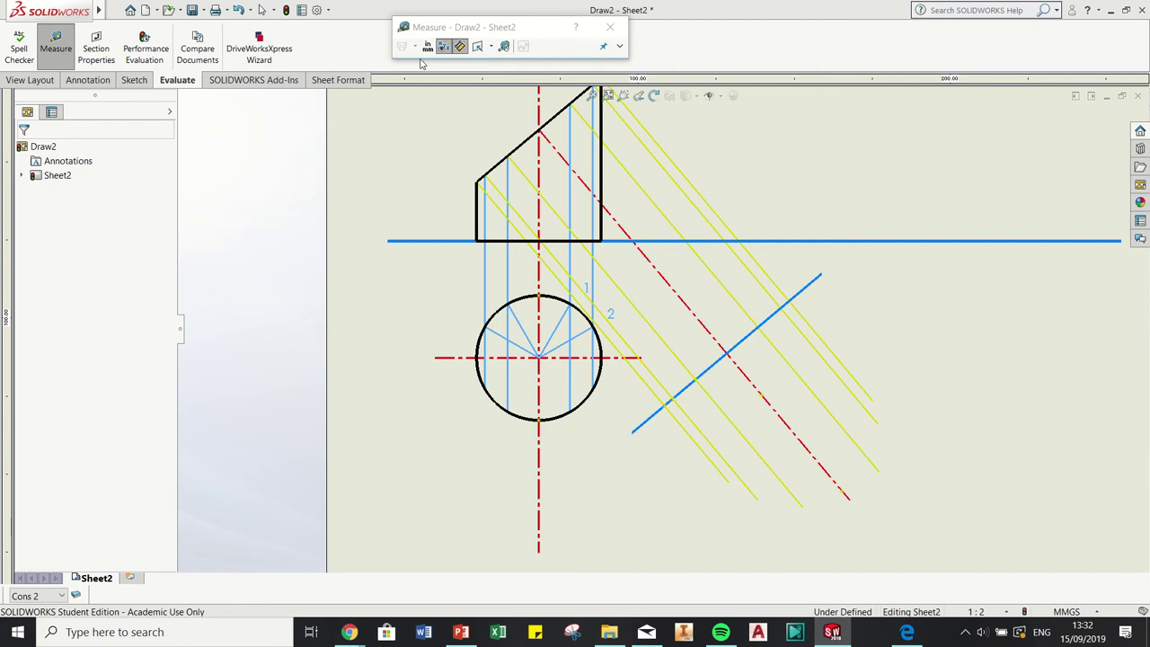
Place a point on division 1's oblique projection line, about 32 mm from the auxiliary ground line
left_click(134, 80)
left_click(41, 40)
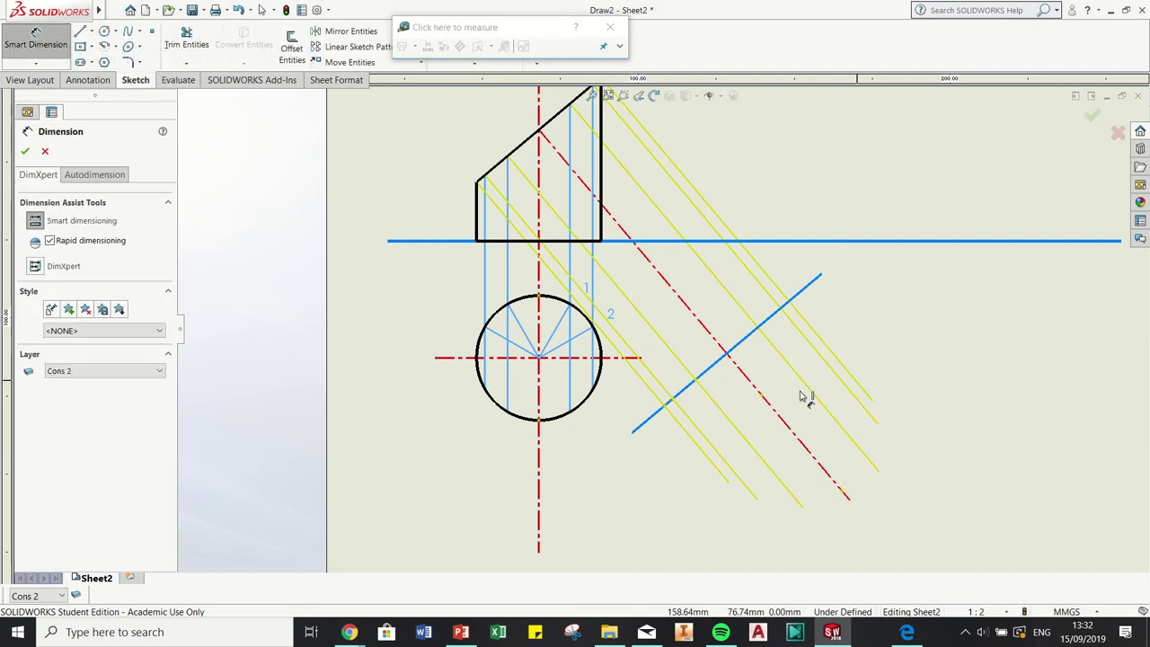
left_click(153, 31)
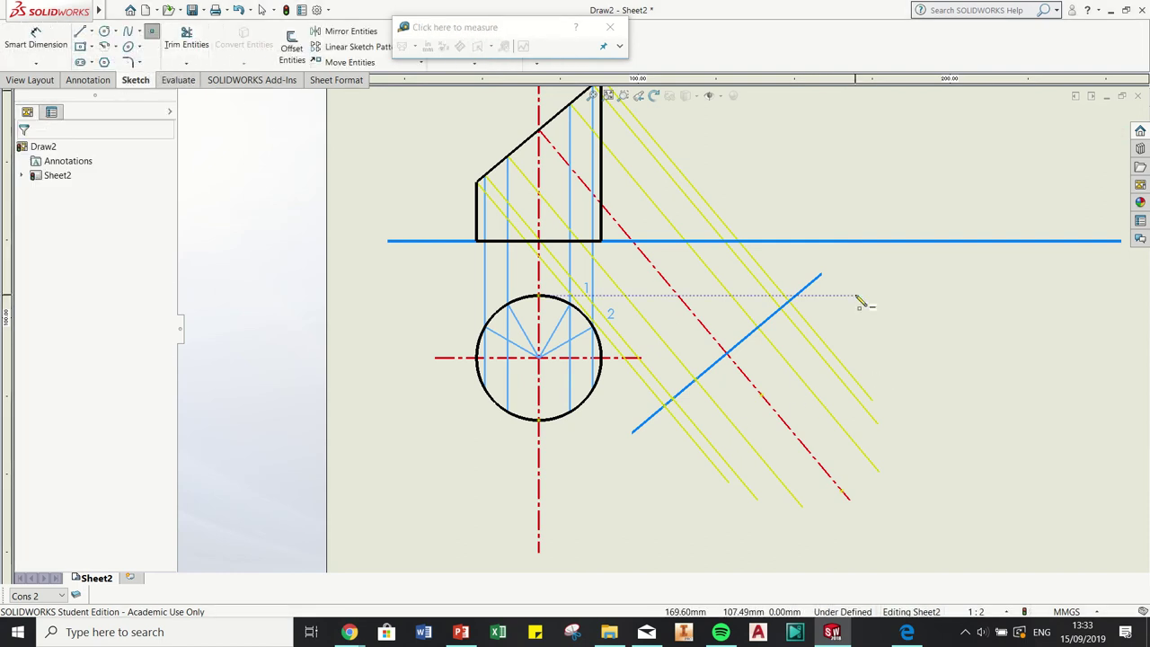
left_click(788, 364)
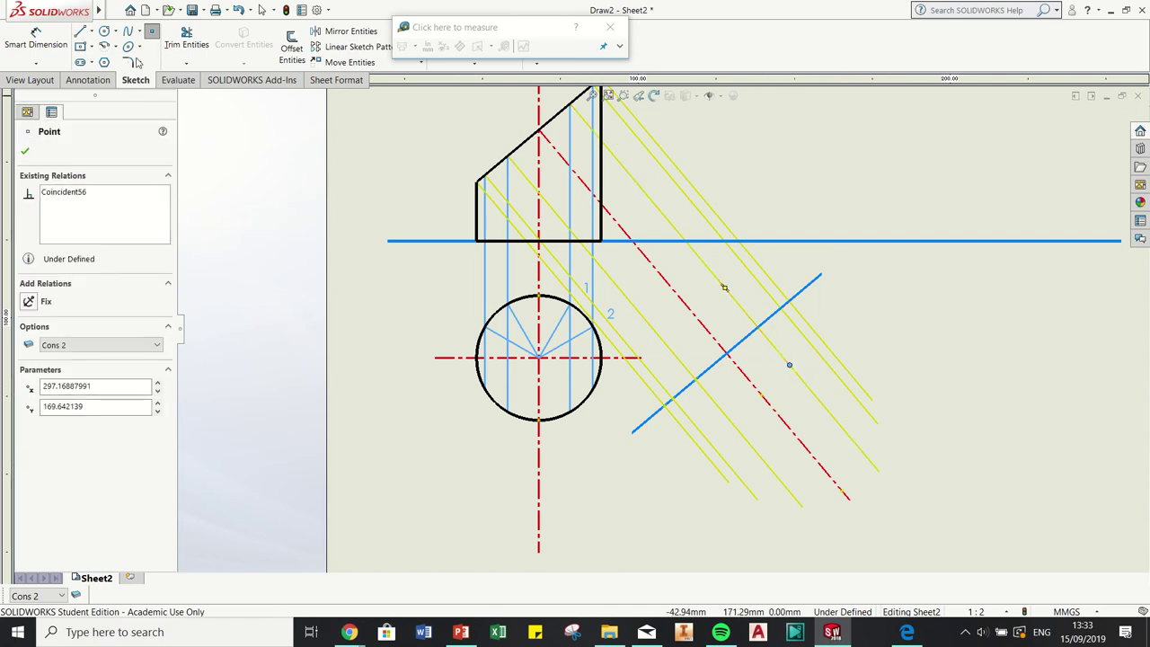
Dimension the division 1 point 40.36 mm from the auxiliary ground line
left_click(35, 40)
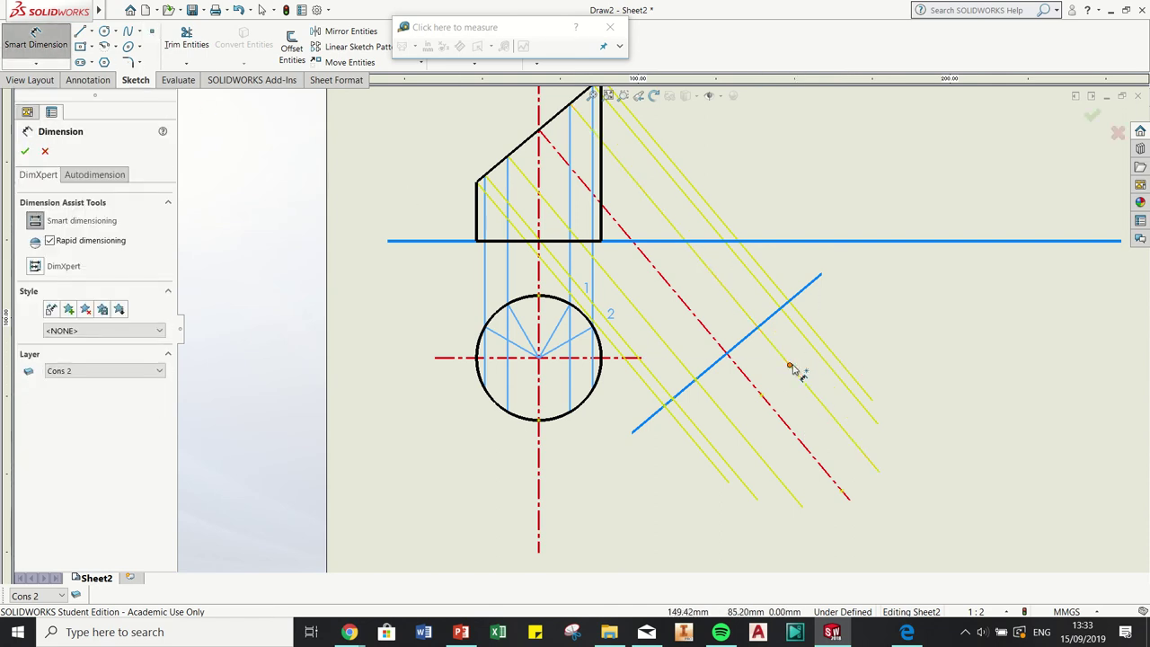
left_click(790, 365)
left_click(770, 316)
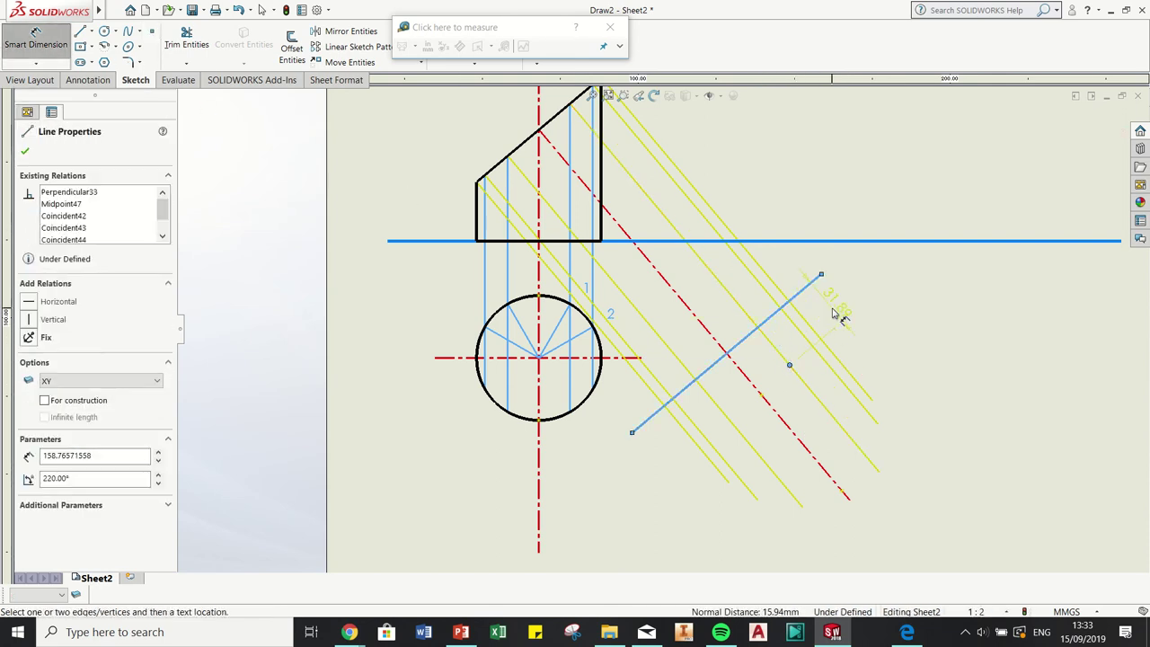
left_click(833, 313)
type("40.36")
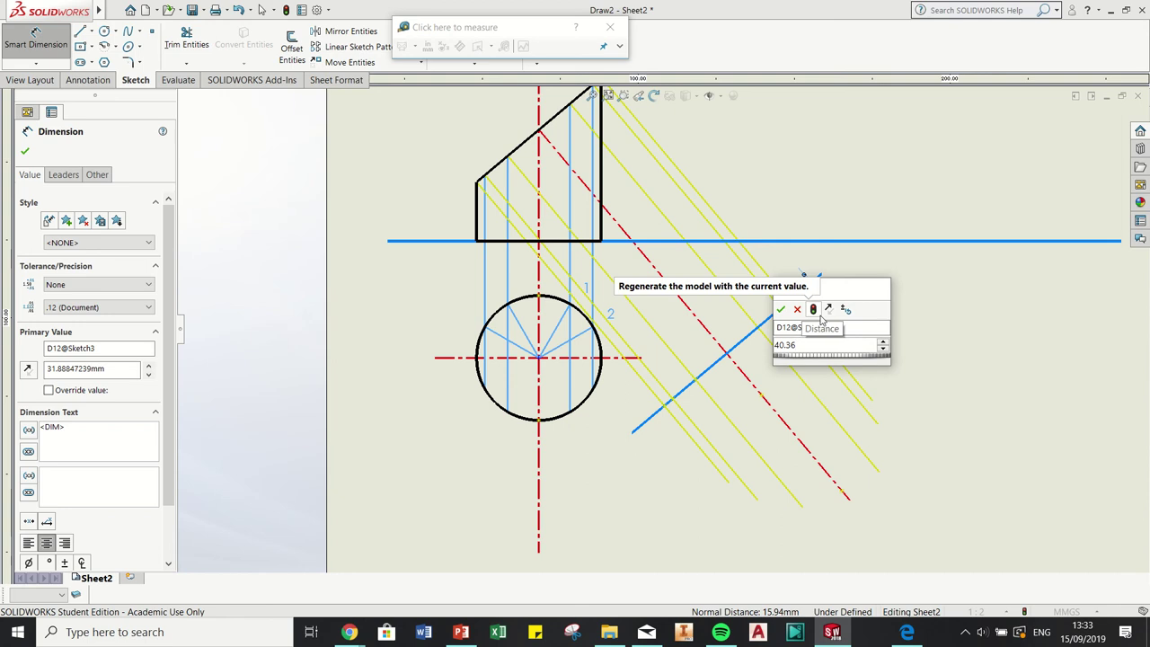
key("Return")
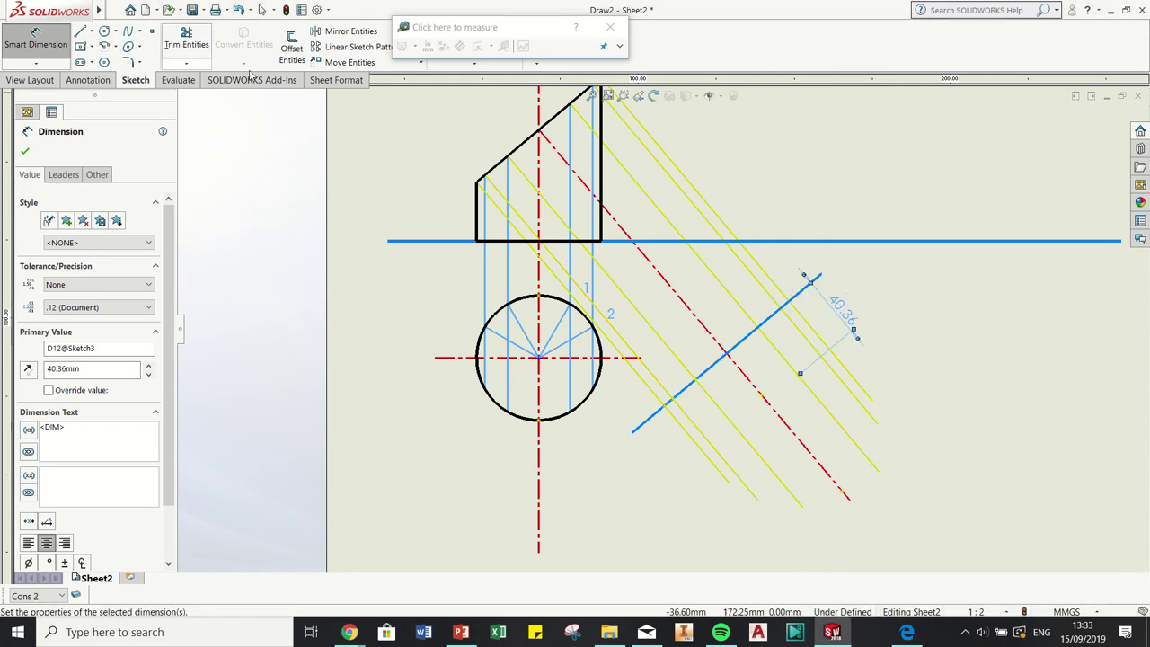
Measure the distance between the upper and lower points where division 1's vertical line meets the plan circle
left_click(461, 28)
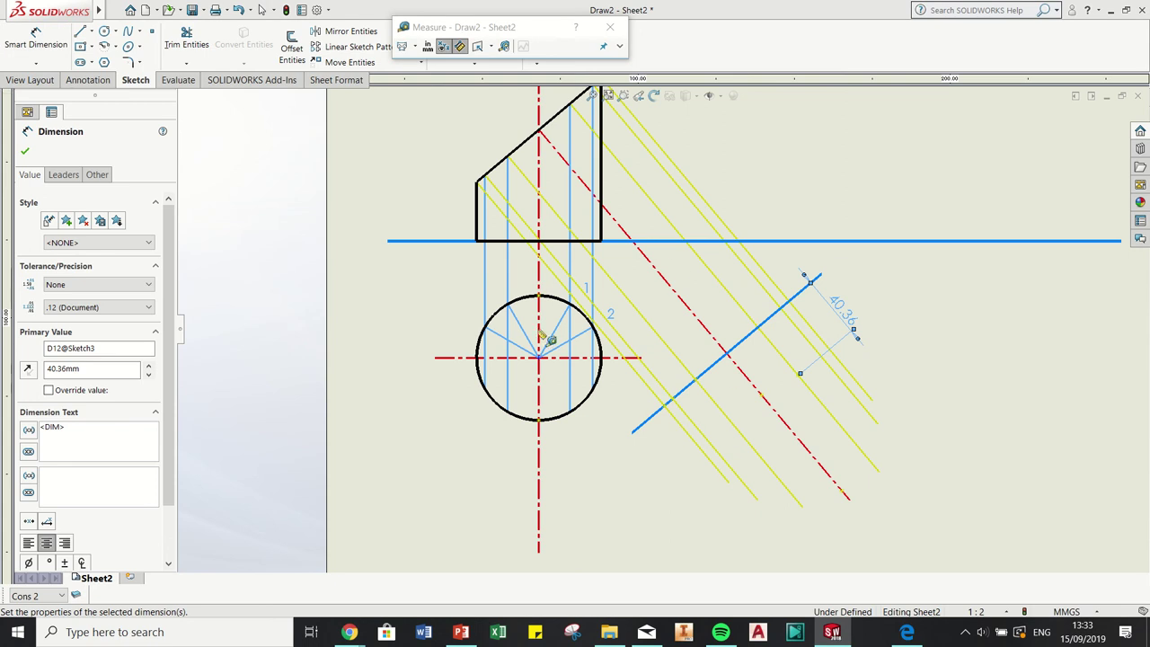
left_click(571, 307)
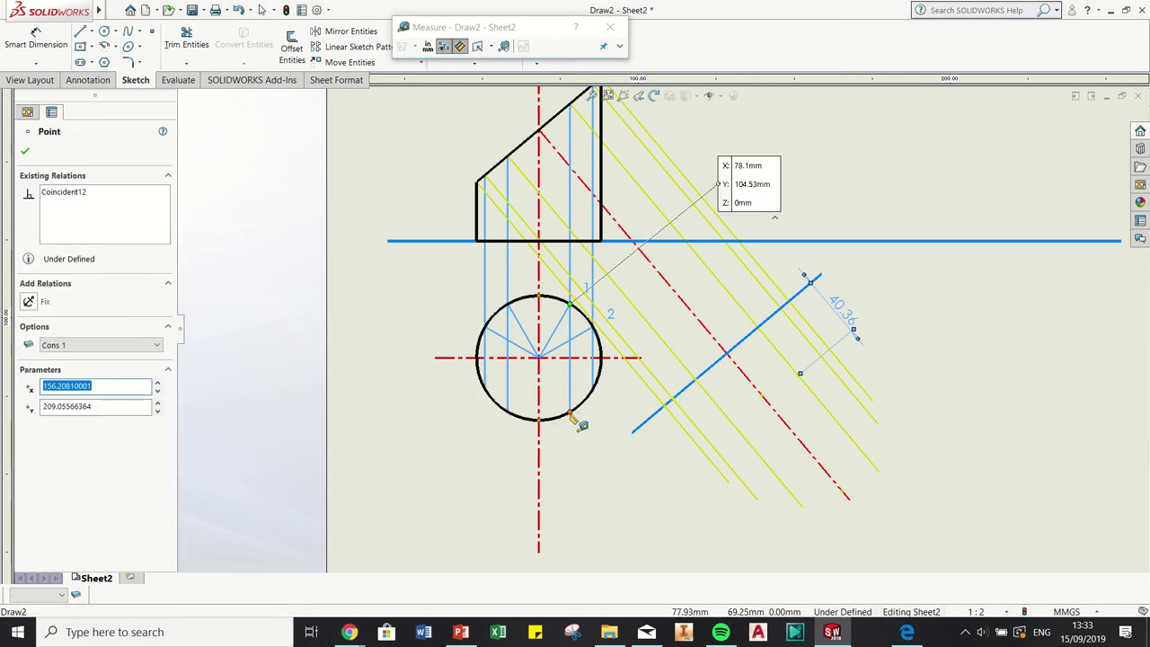
left_click(572, 417)
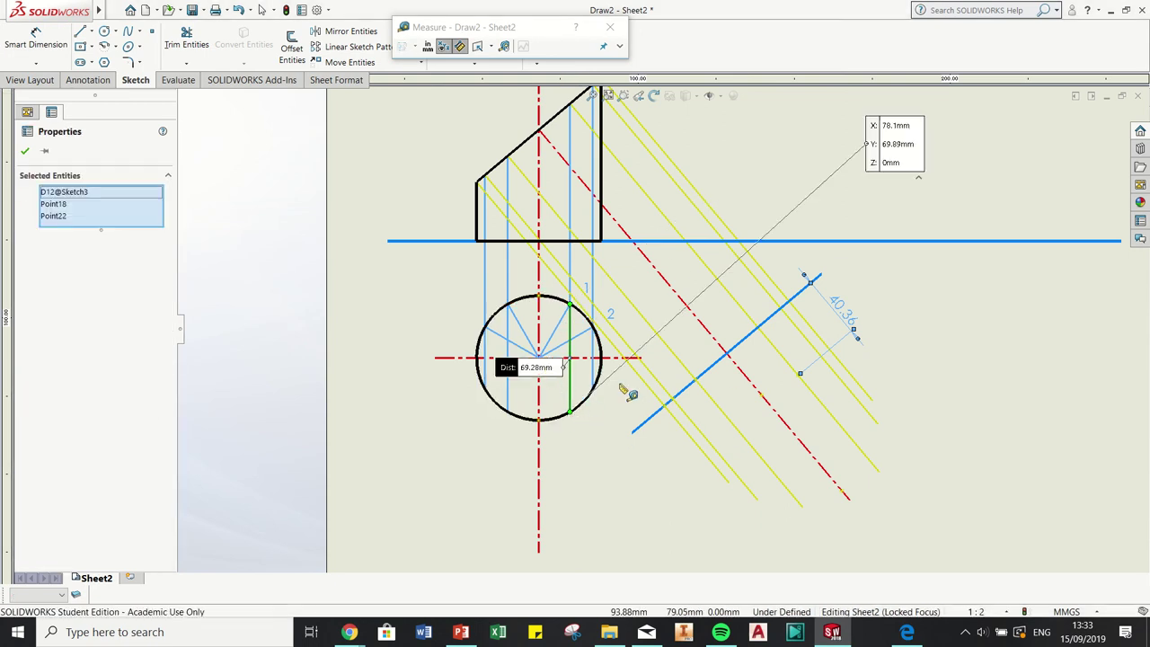
Place a second point near the far end of division 1's oblique projection line, about 68 mm beyond the first point
left_click(151, 32)
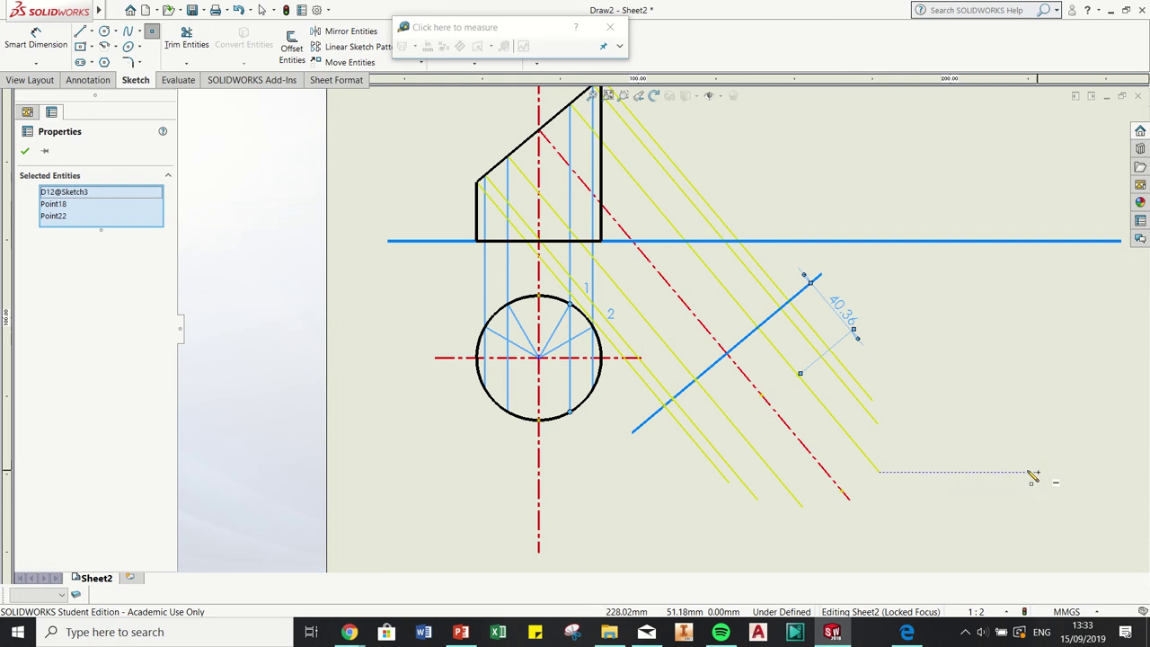
left_click(866, 457)
right_click(119, 3)
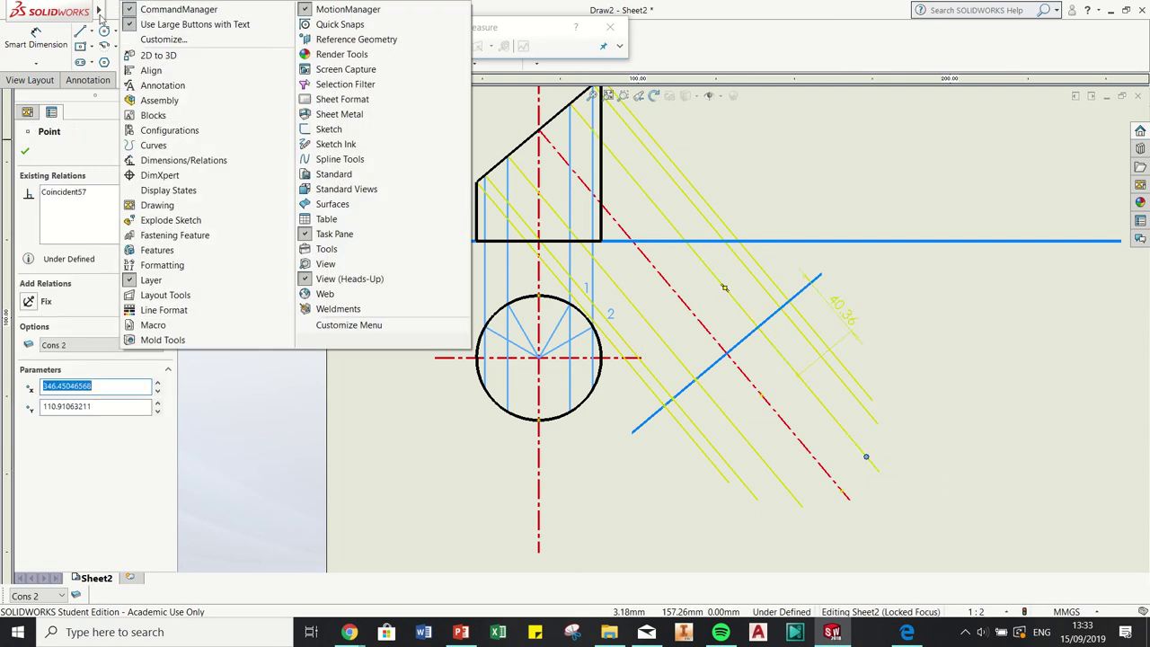
Dimension the second point on division 1's oblique projection line 69.28 mm from the first point
left_click(36, 36)
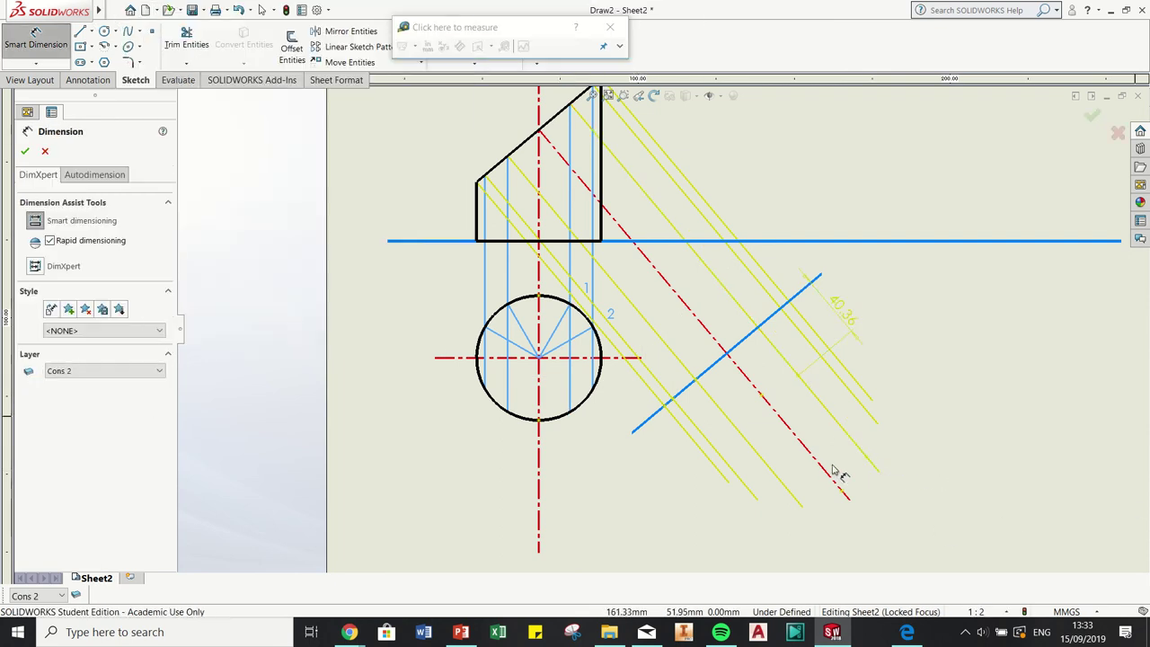
left_click(866, 458)
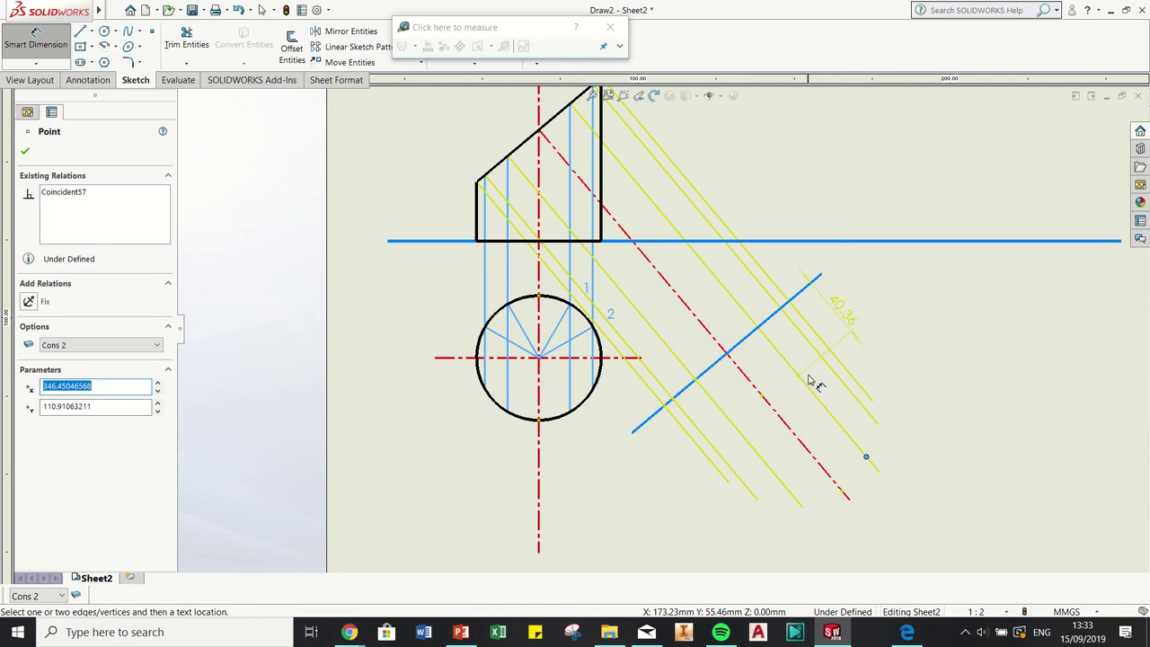
left_click(797, 378)
left_click(905, 350)
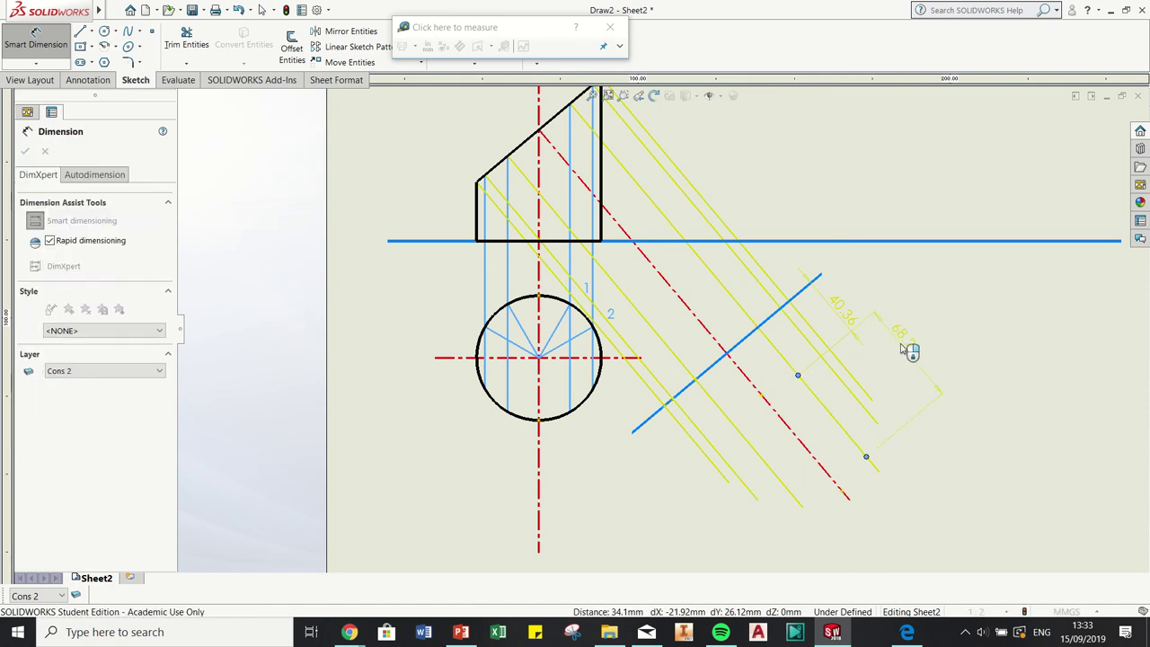
type("69.28")
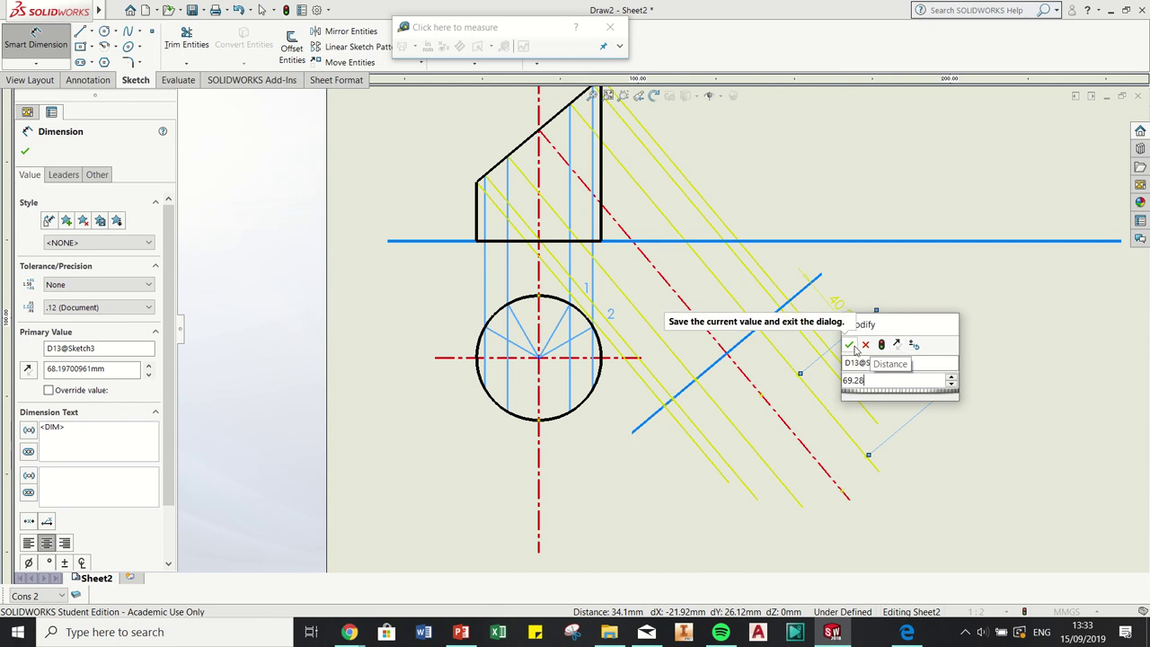
left_click(849, 344)
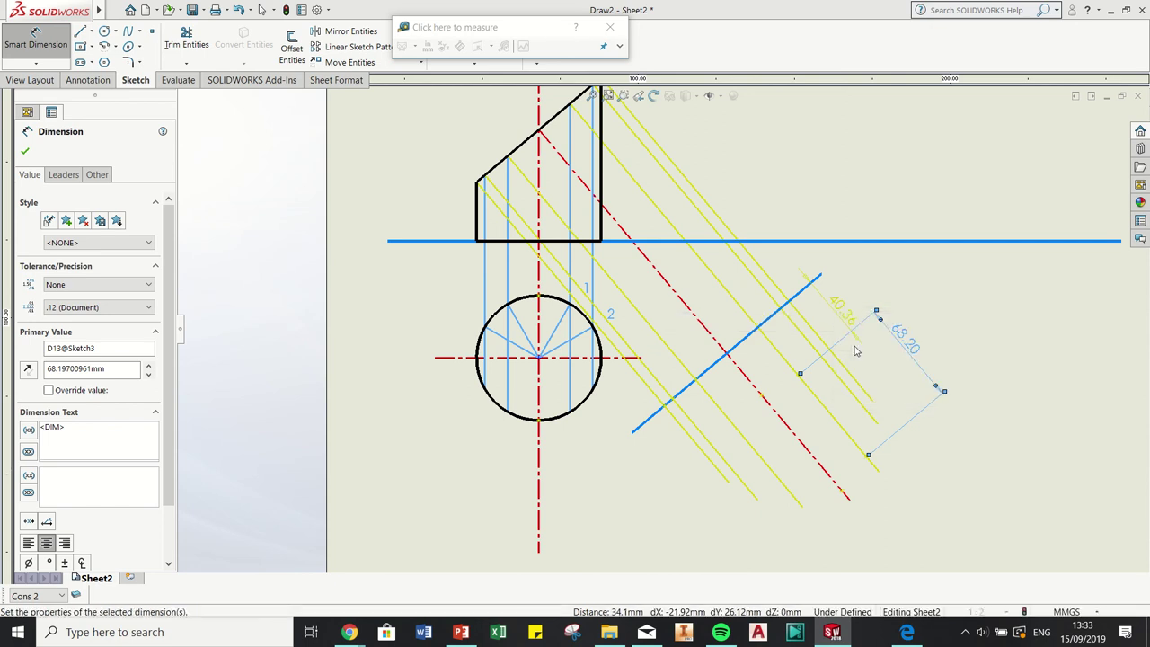
right_click(910, 352)
left_click(922, 359)
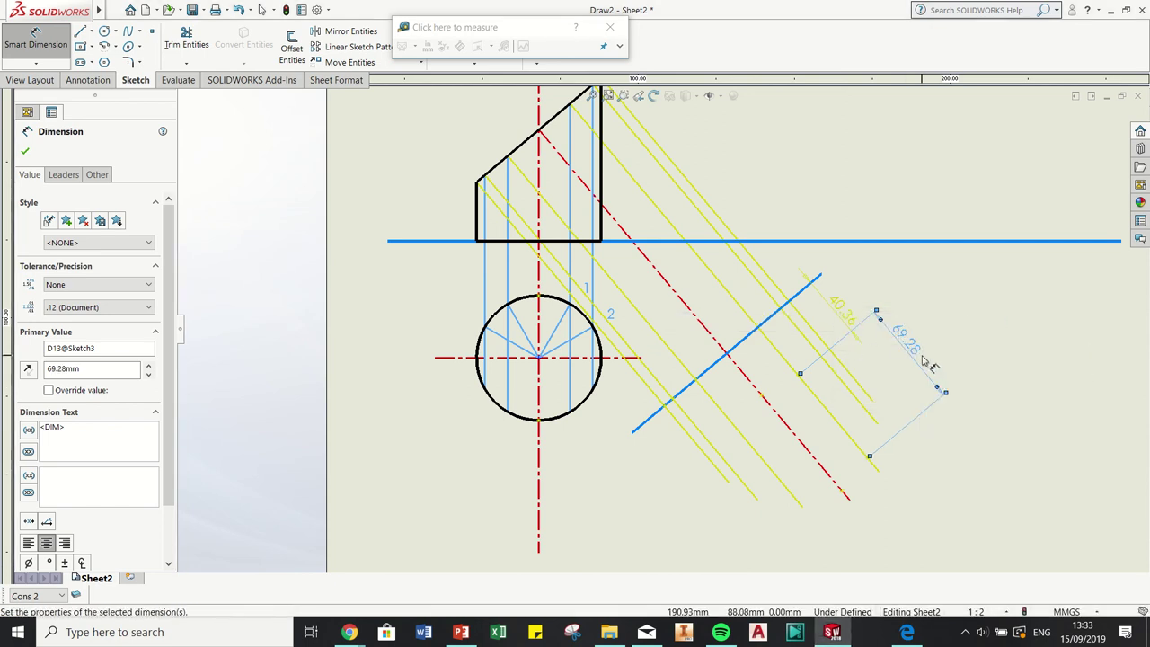
left_click(934, 328)
Hide the 69.28 mm and 40.36 mm dimensions on division 1's projection line
right_click(909, 345)
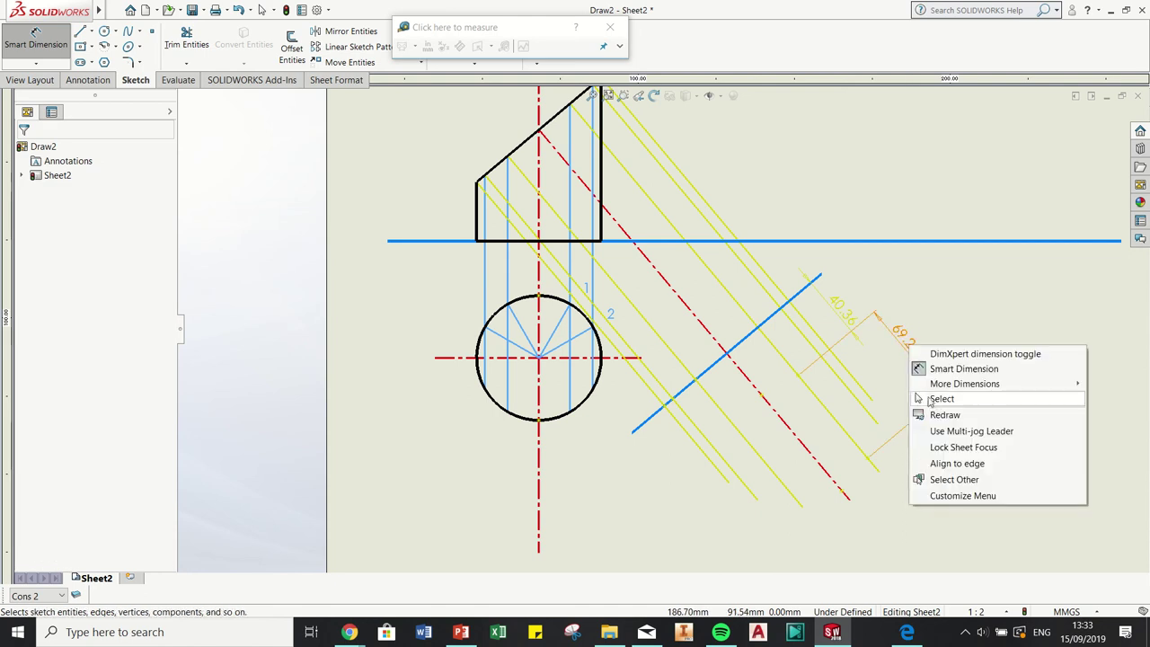
left_click(934, 398)
left_click(56, 46)
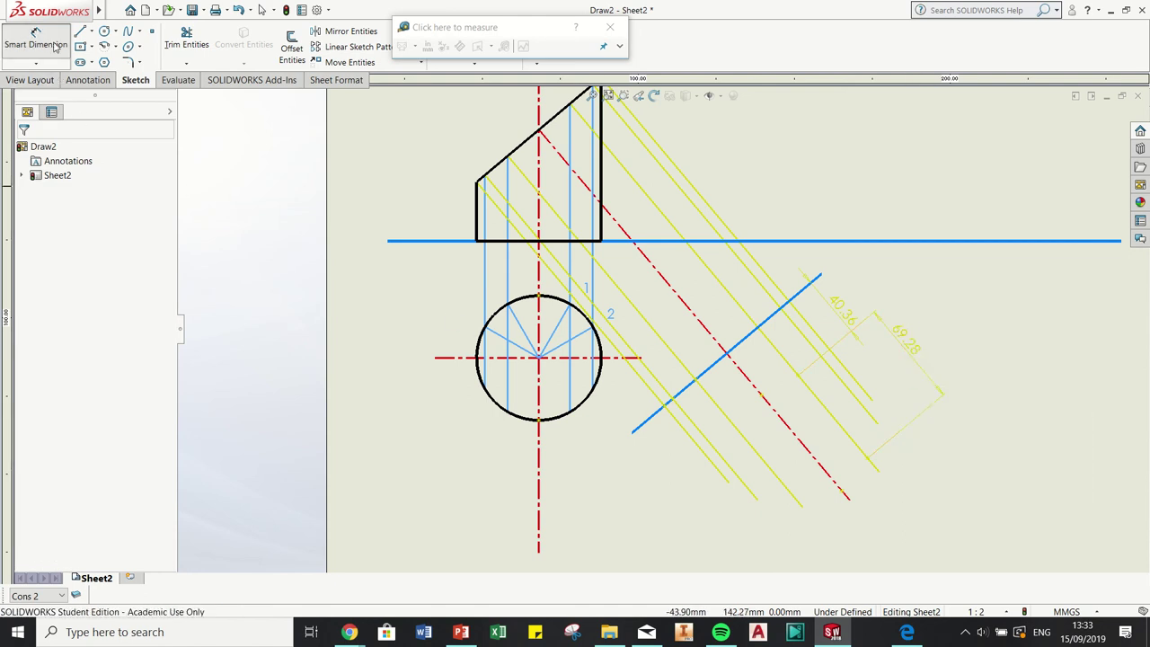
left_click(911, 341)
right_click(907, 334)
left_click(934, 419)
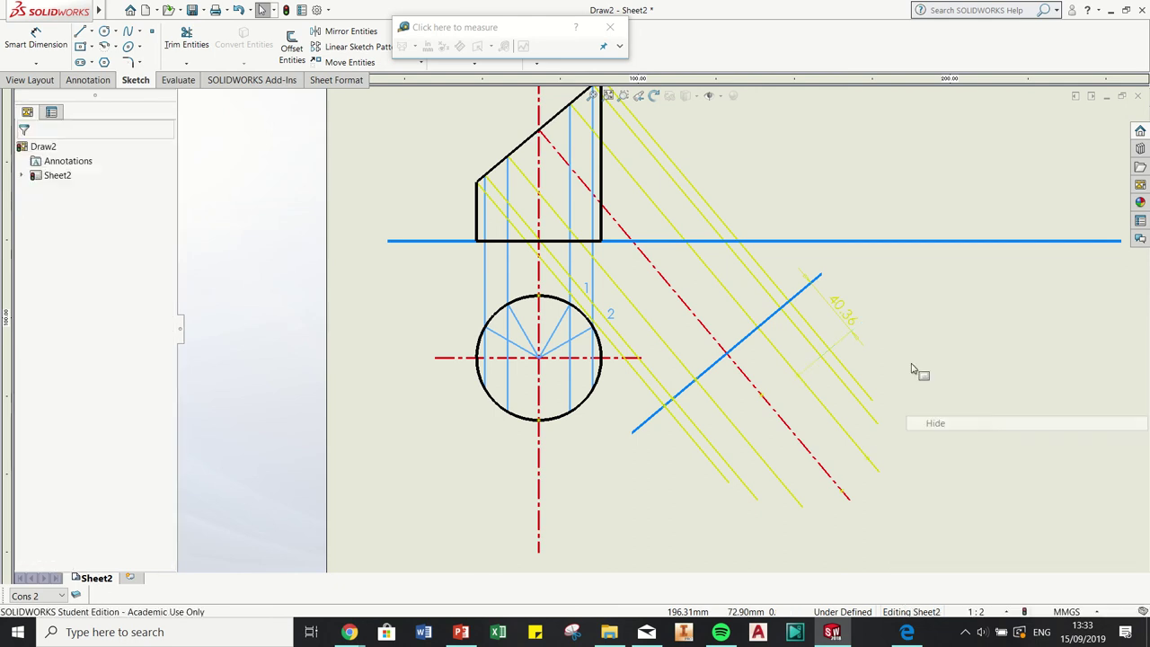
left_click(844, 319)
right_click(844, 319)
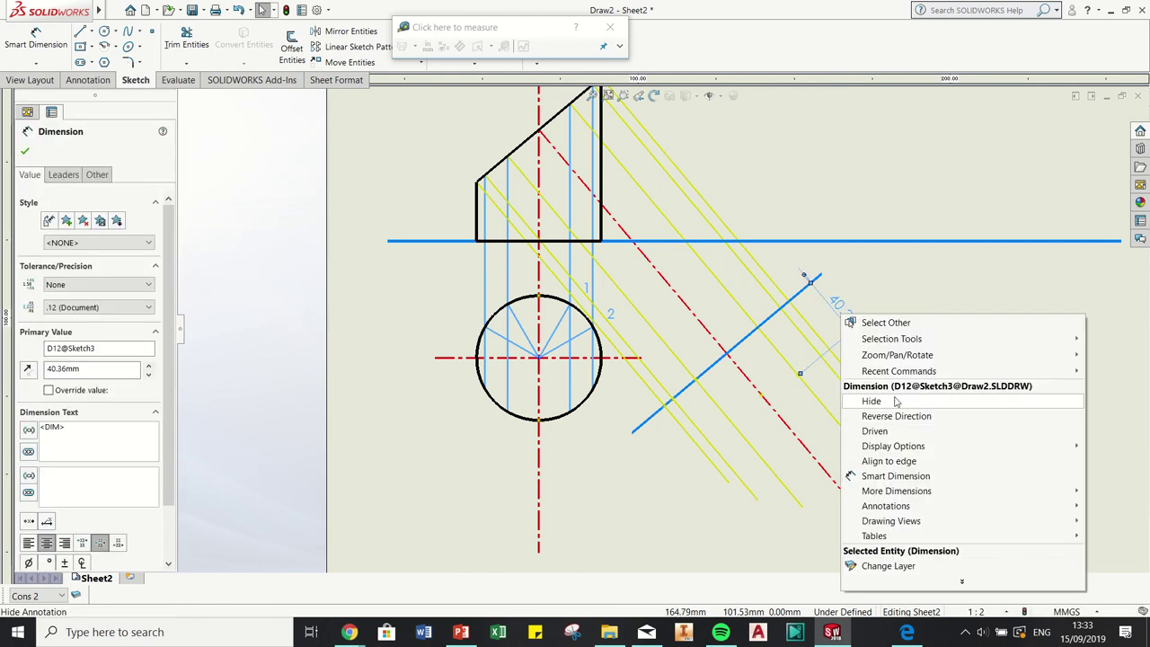
left_click(895, 401)
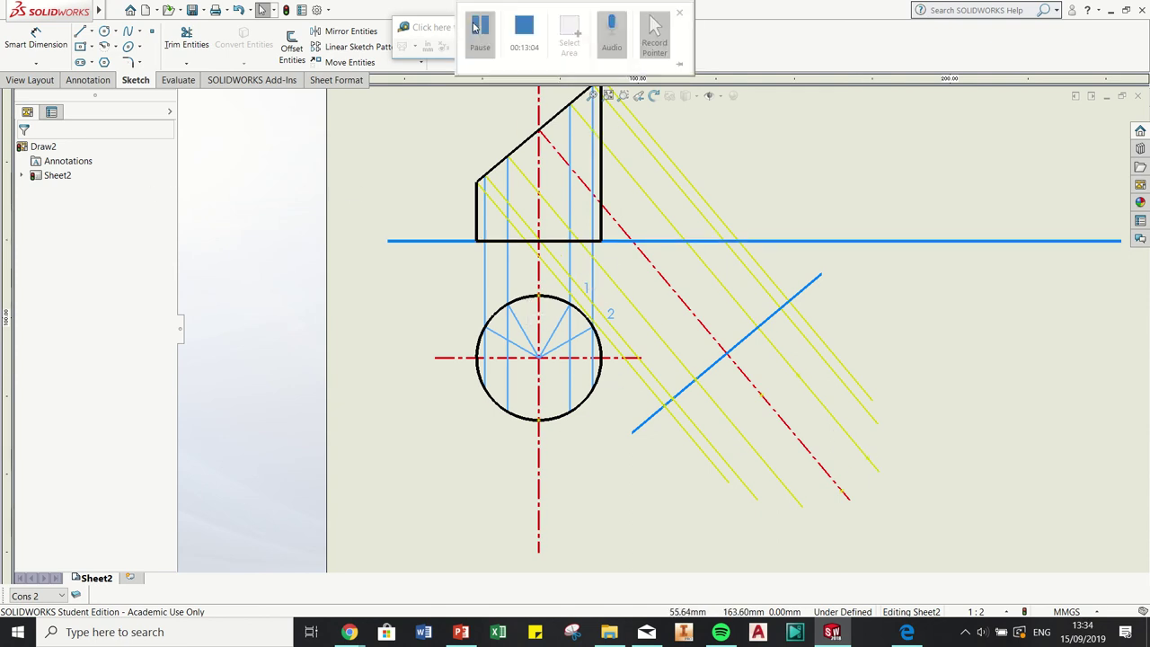
left_click(476, 29)
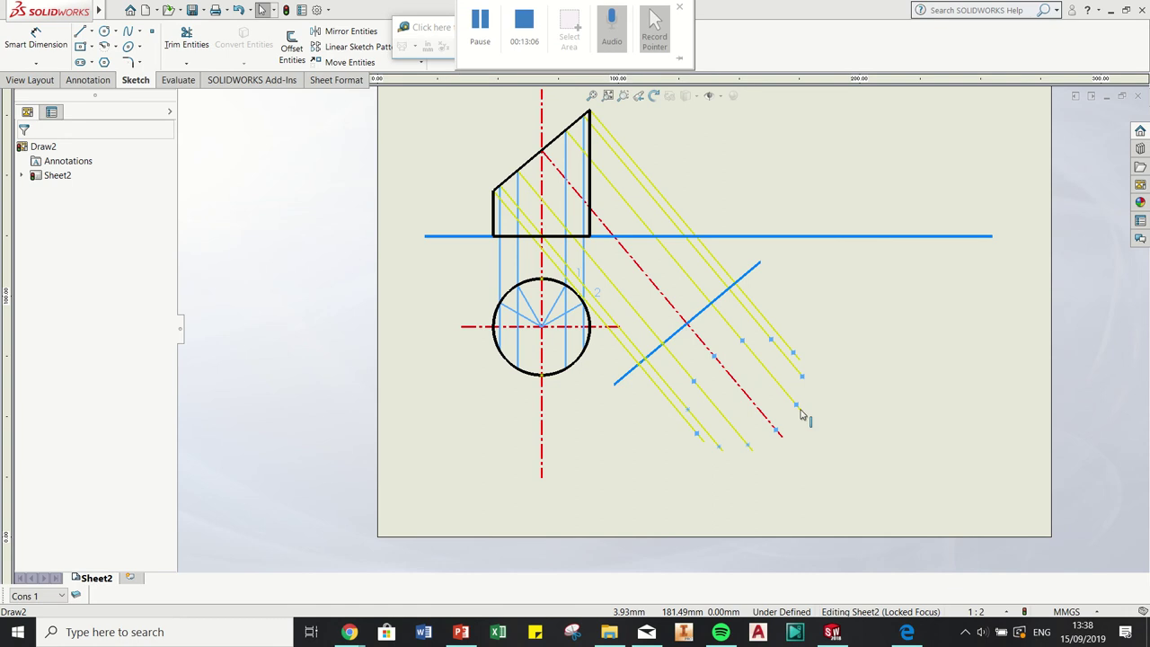
Draw a closed spline through the twelve plotted points on the oblique projection lines and centre line
scroll(763, 431, "down", 1)
scroll(753, 446, "down", 4)
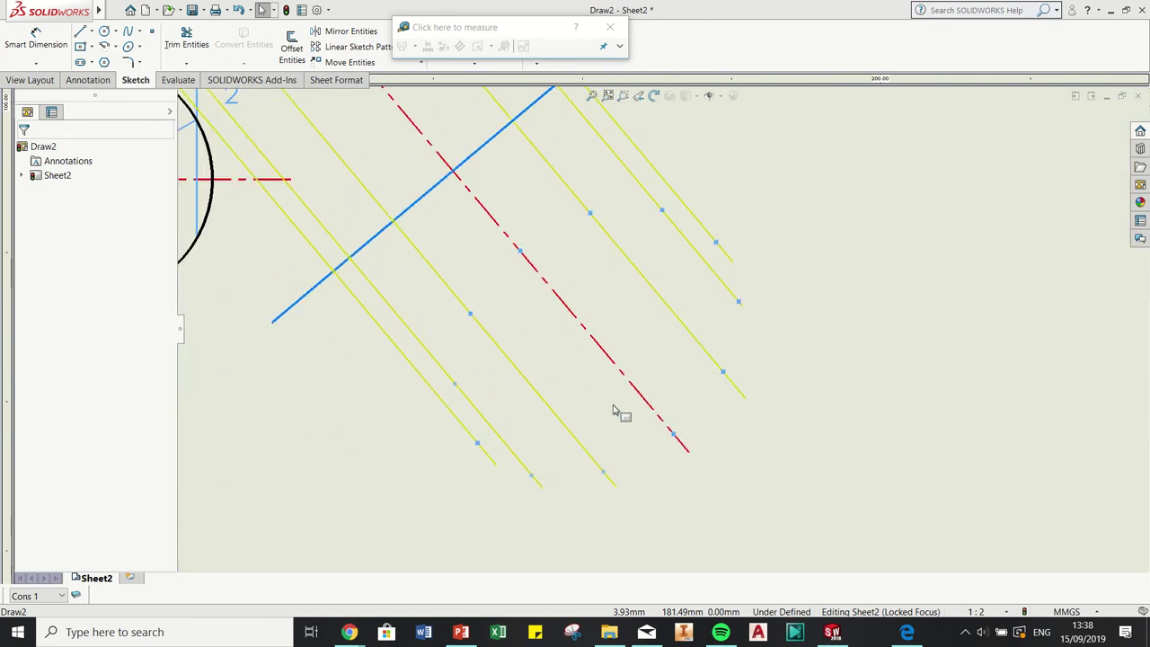
scroll(611, 213, "down", 1)
mouse_move(770, 528)
middle_mouse_down()
mouse_move(742, 474)
mouse_move(726, 476)
middle_mouse_up()
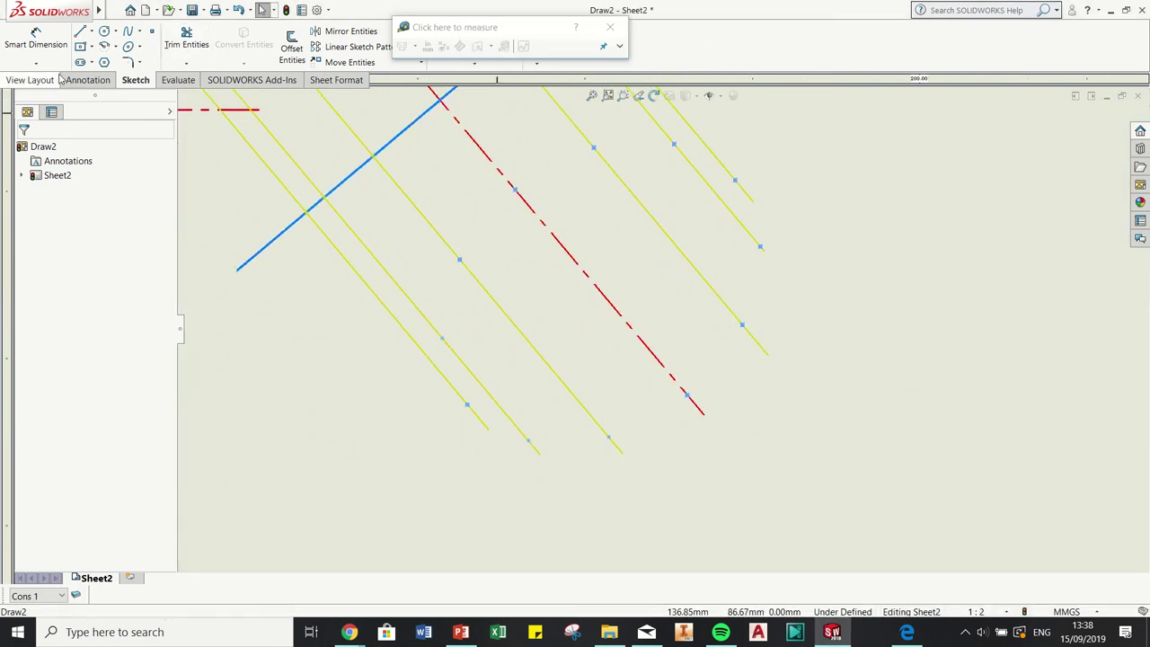
left_click(130, 32)
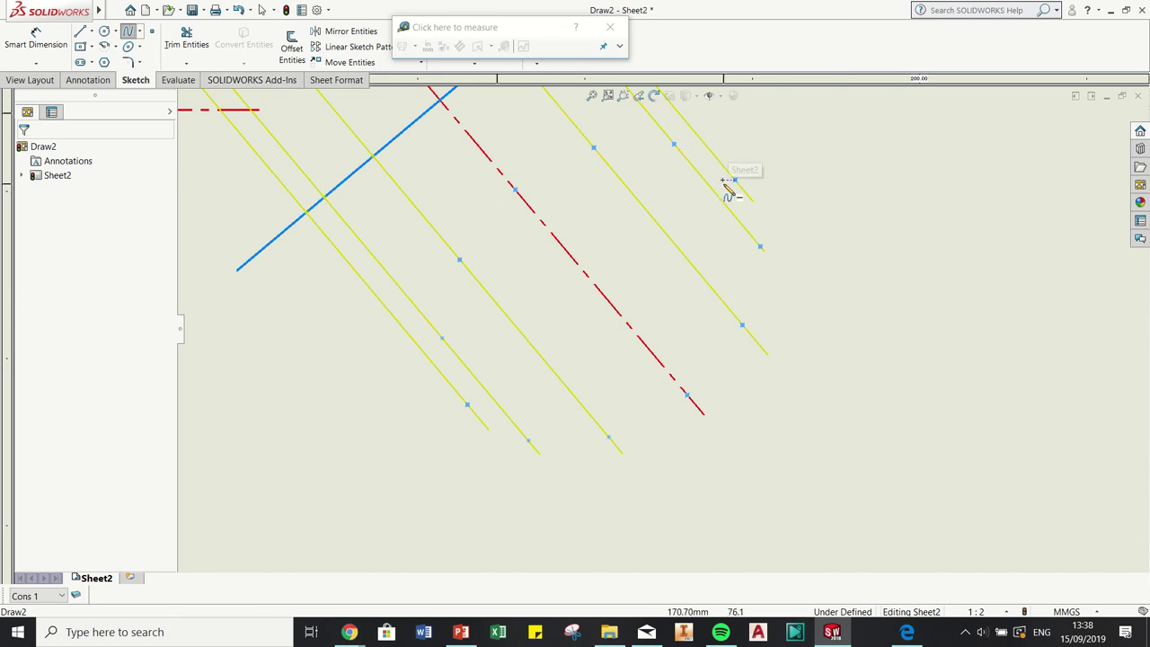
left_click(734, 179)
left_click(673, 144)
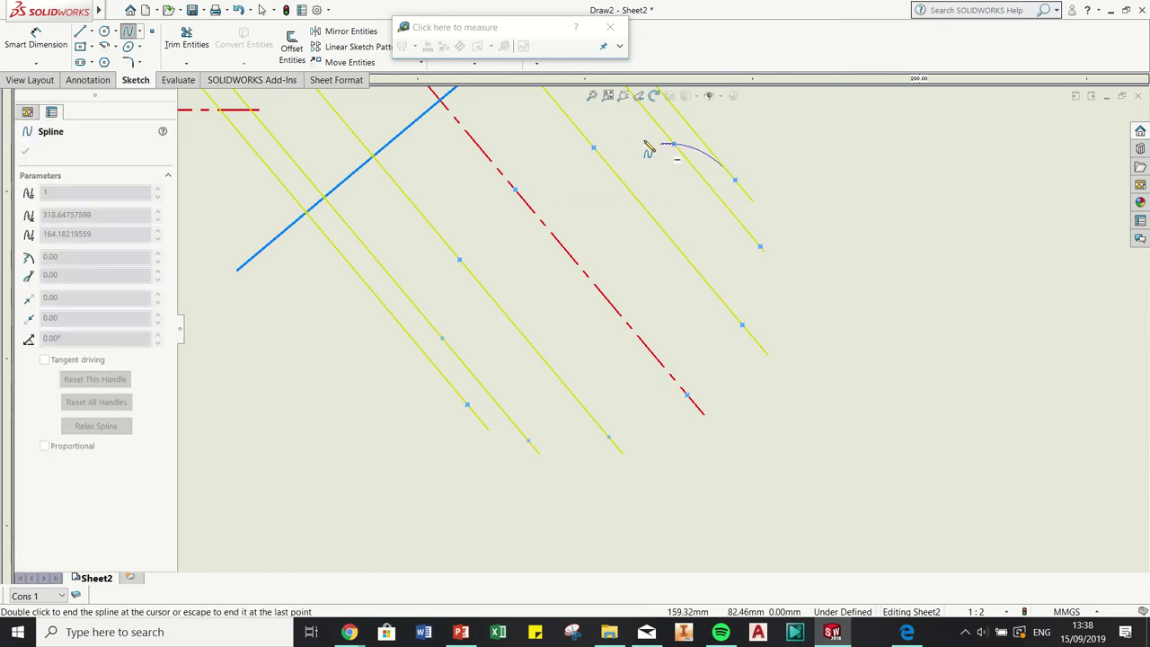
left_click(593, 148)
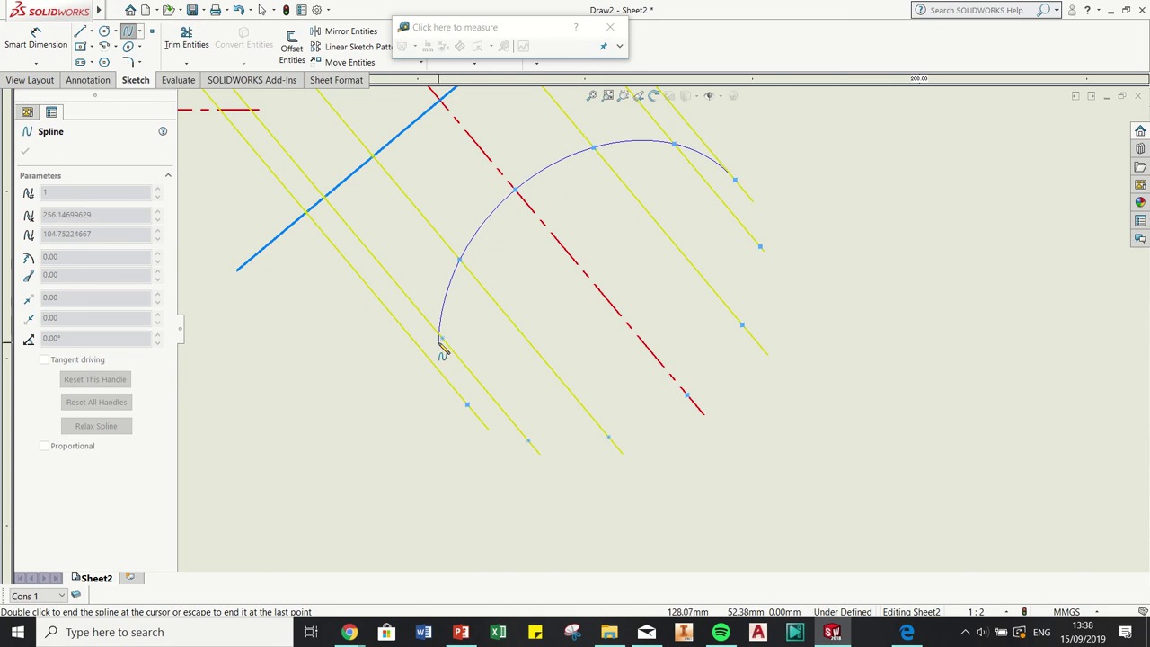
left_click(467, 404)
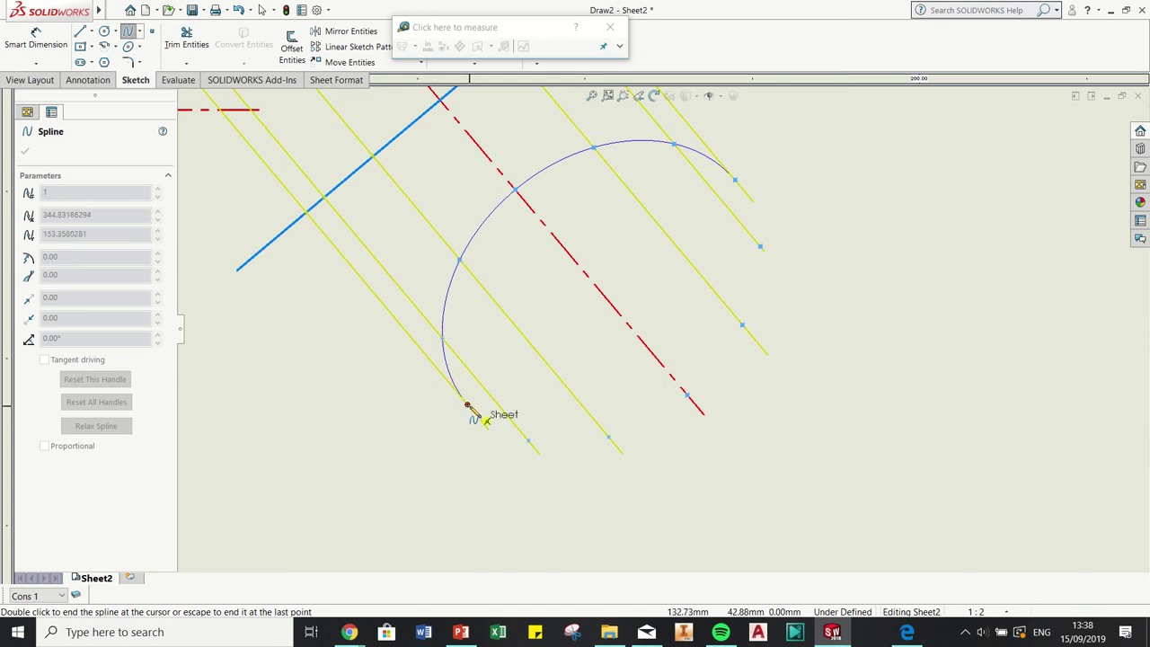
left_click(608, 439)
left_click(687, 395)
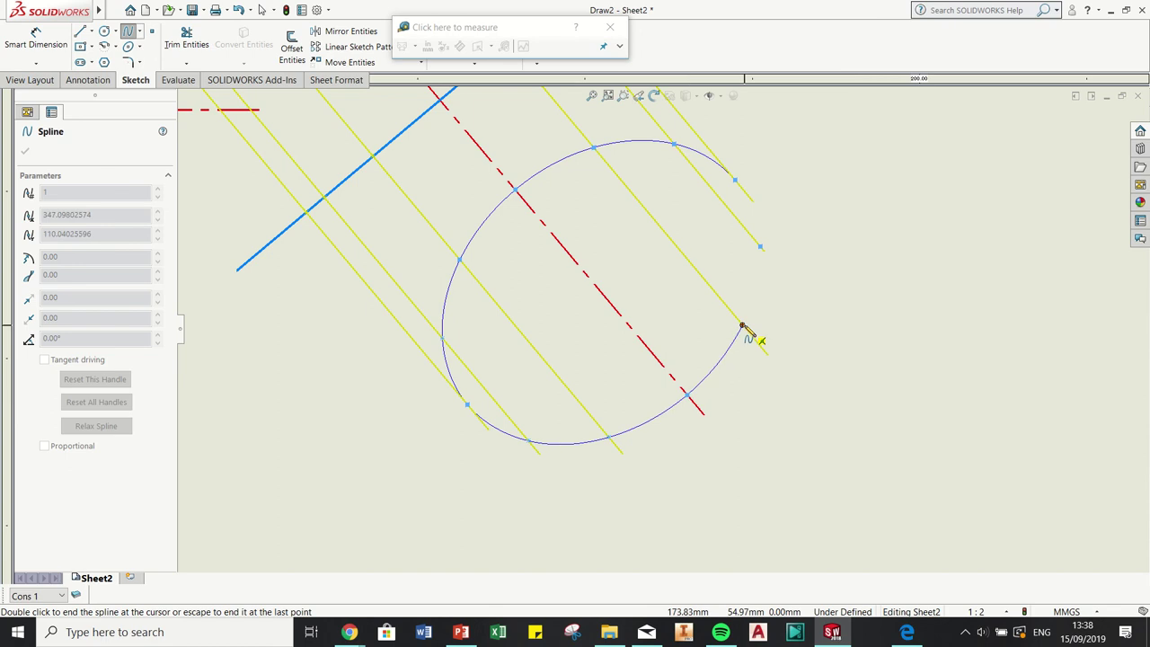
left_click(742, 324)
left_click(760, 247)
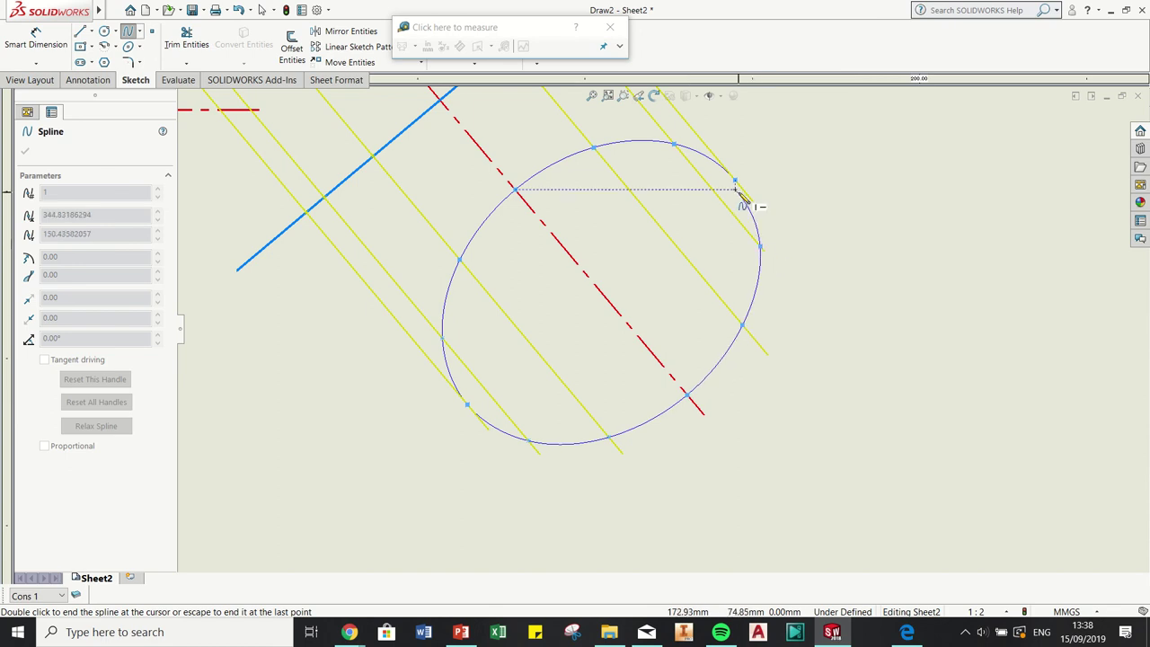
left_click(736, 181)
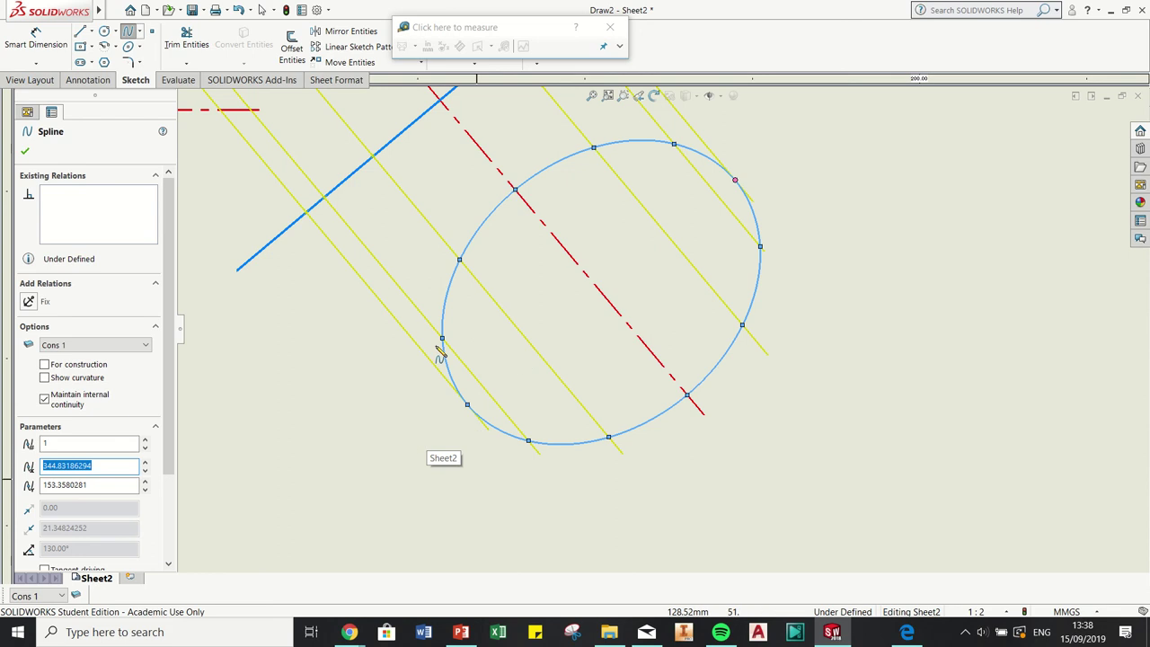
Assign the closed auxiliary-view spline to the Fin 1 layer and deselect it
left_click(137, 32)
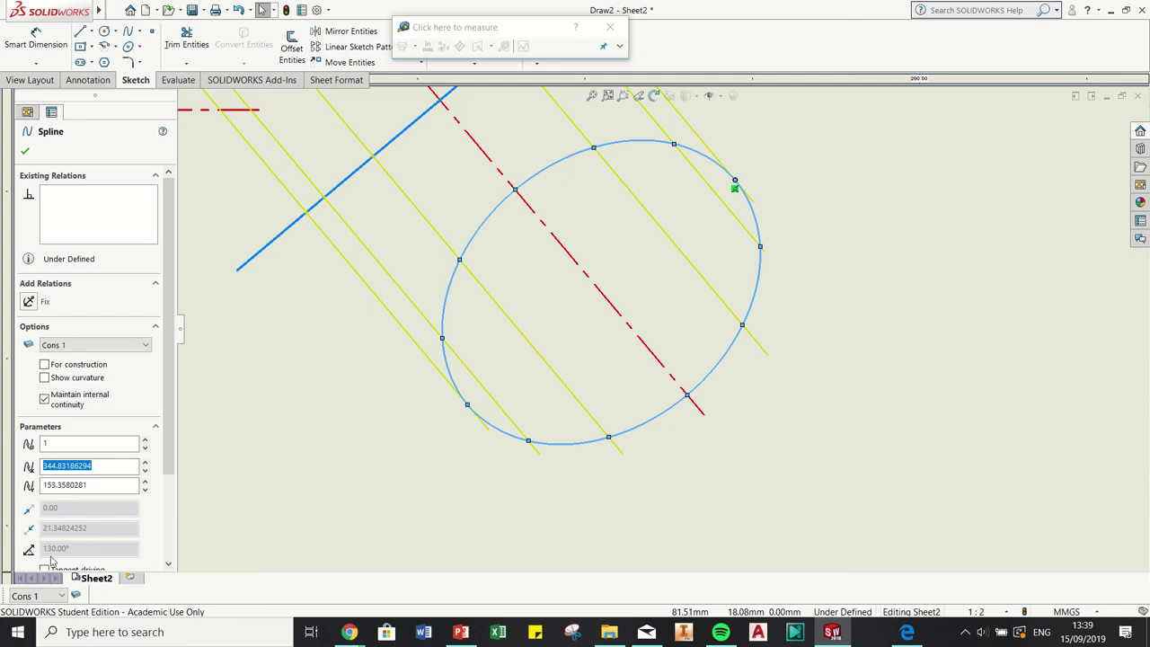
left_click(59, 595)
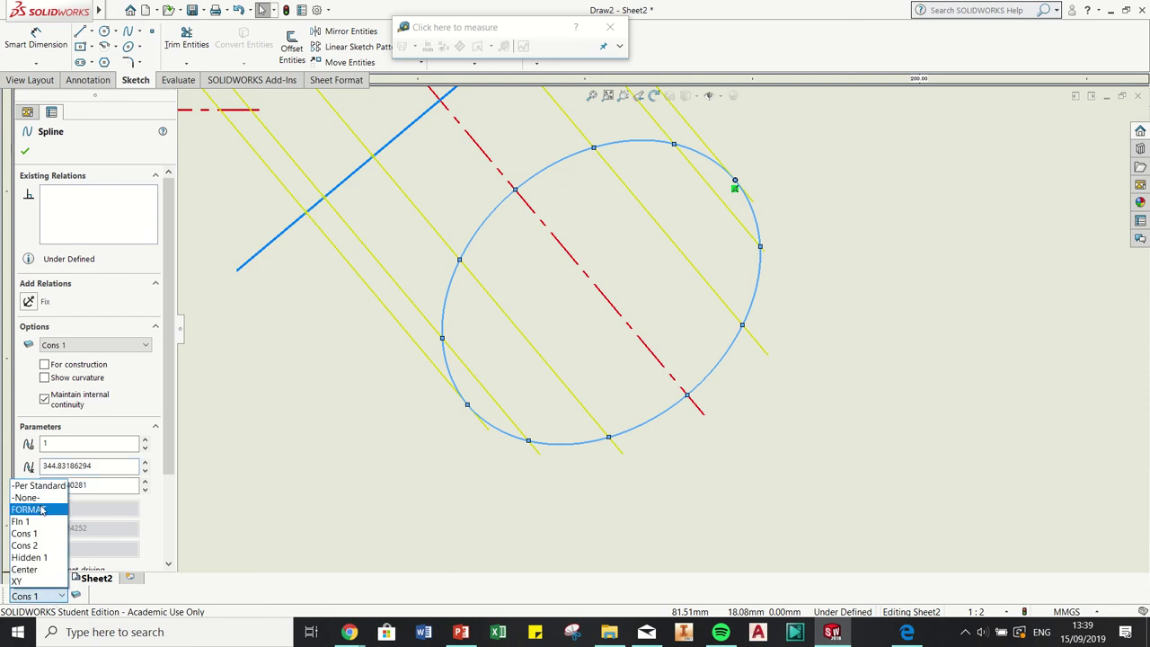
key("Escape")
left_click(854, 459)
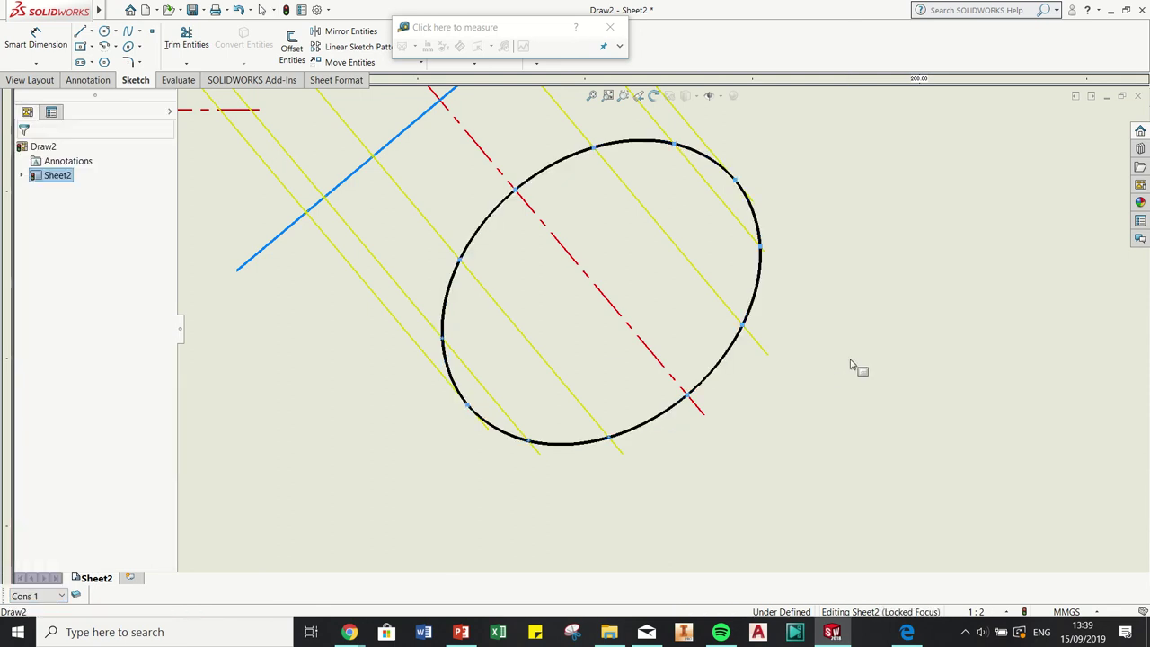
Hide the construction layers Cons 1 and Cons 2 in the layer settings
scroll(778, 316, "down", 3)
scroll(778, 316, "up", 6)
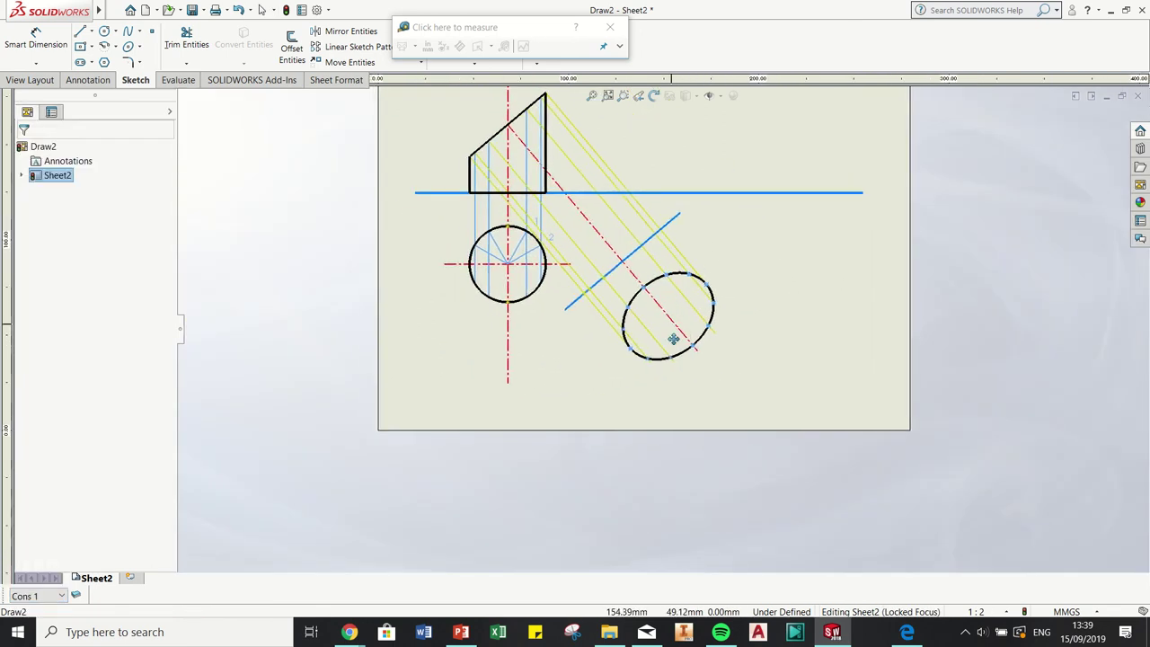
scroll(645, 421, "down", 2)
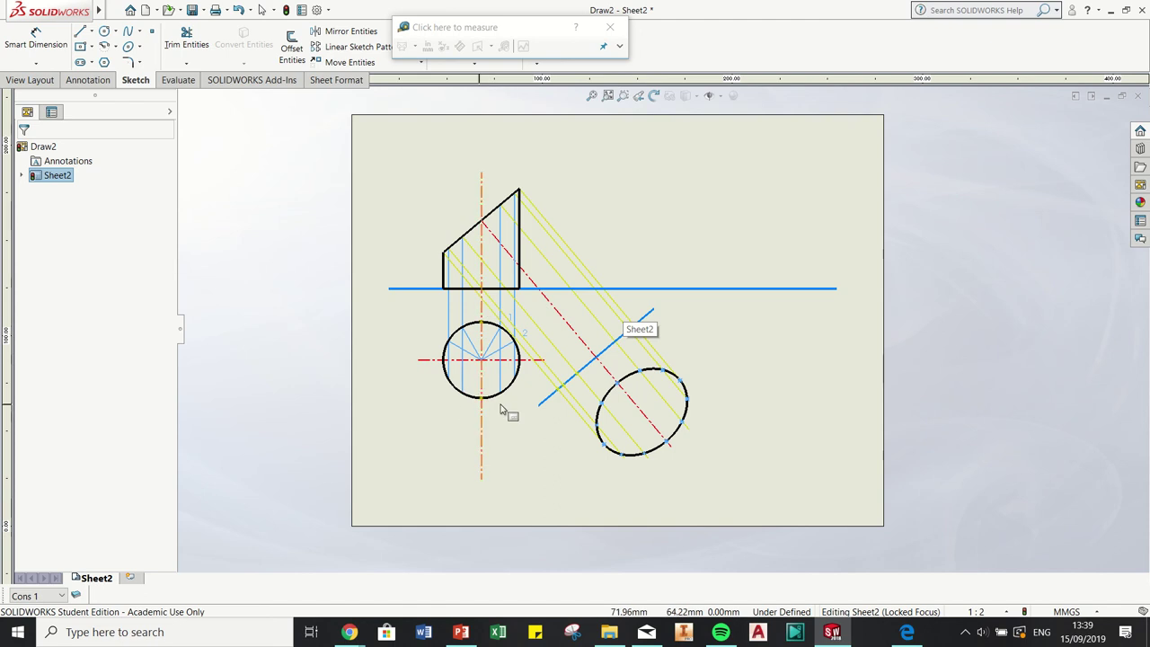
left_click(62, 595)
left_click(77, 598)
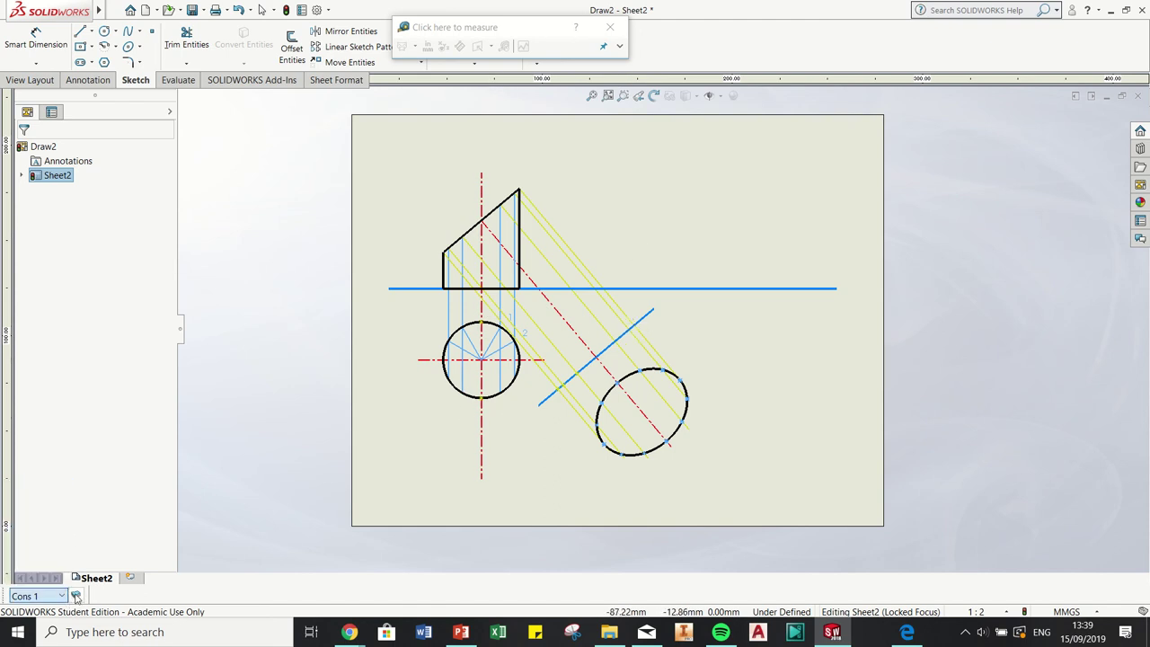
left_click(76, 598)
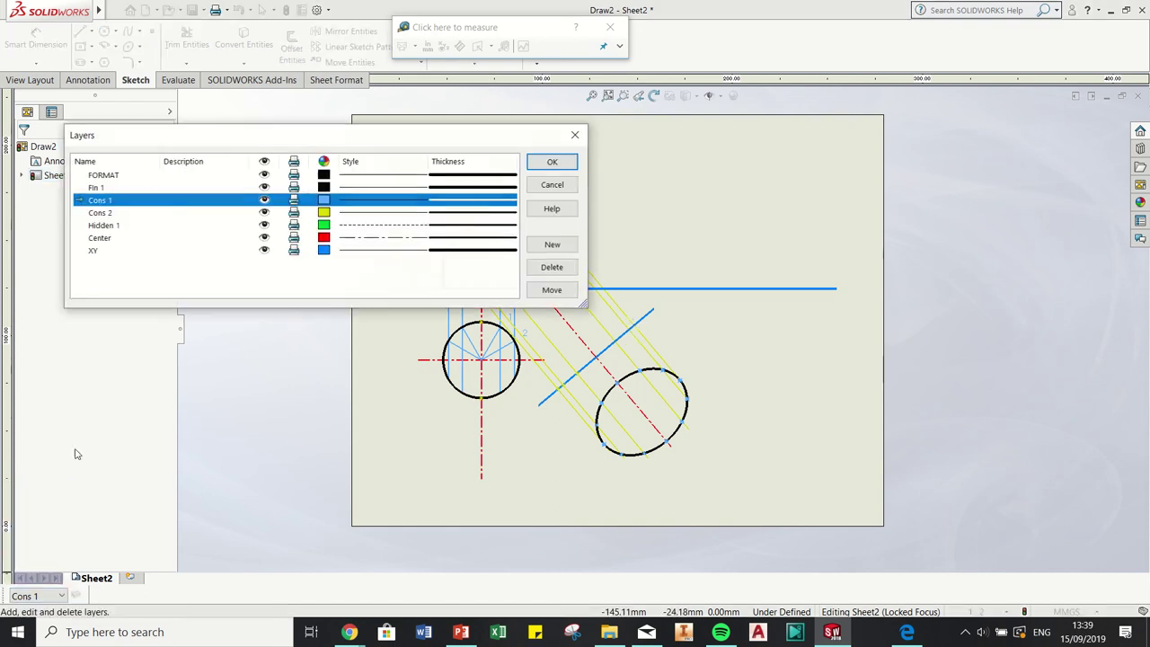
left_click(264, 212)
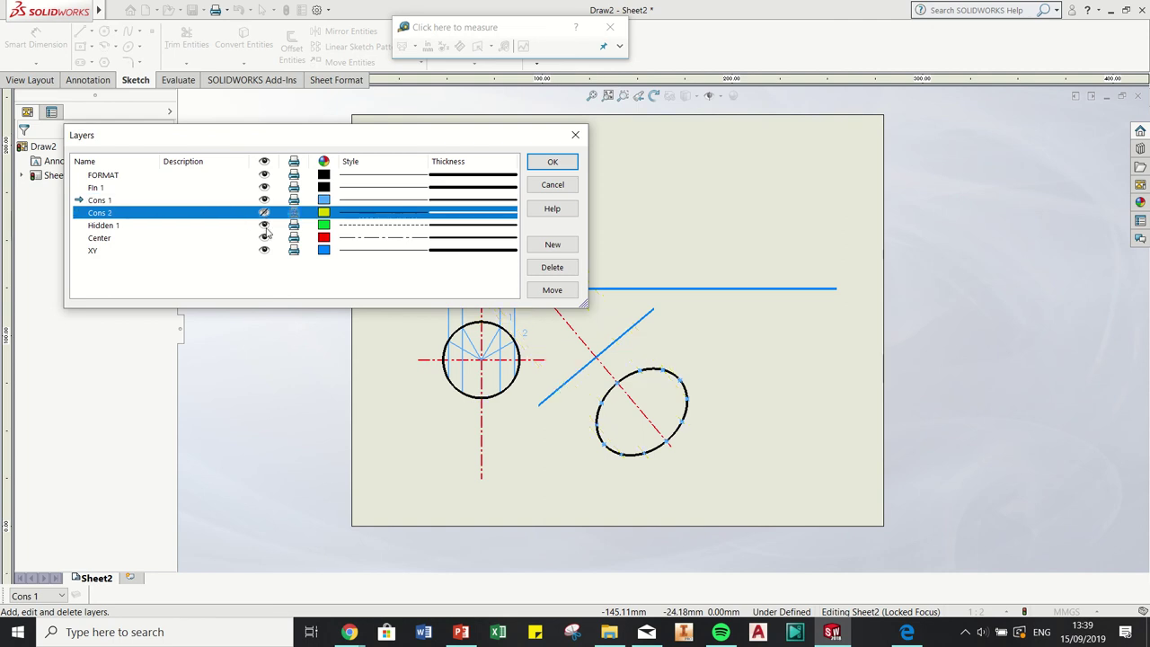
left_click(264, 200)
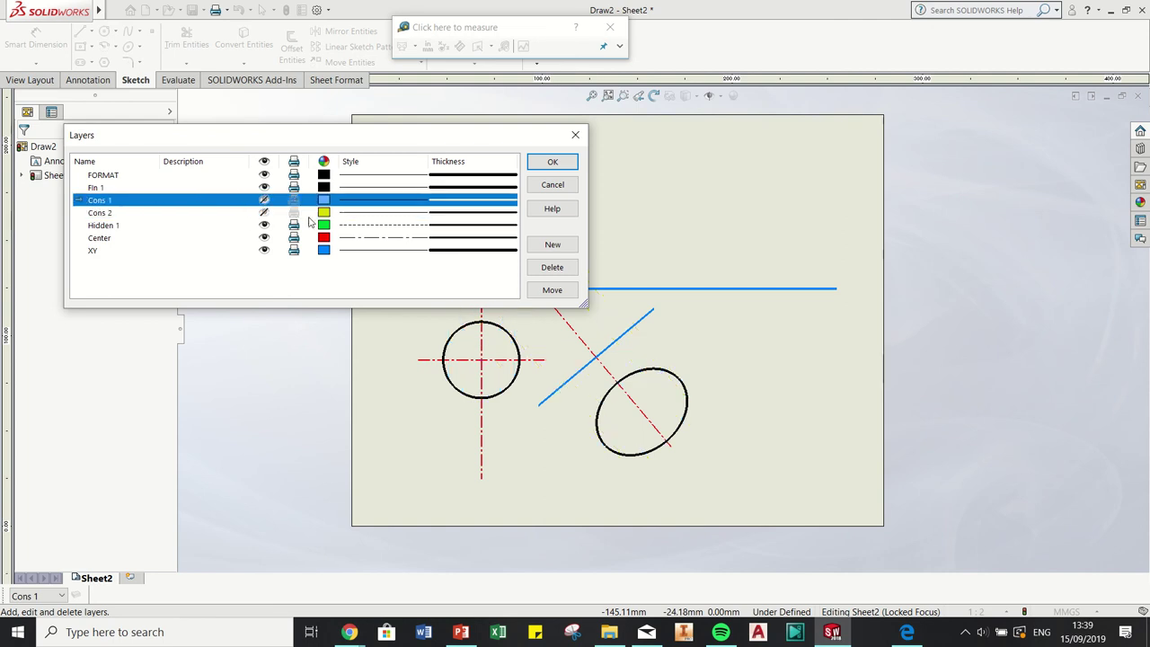
left_click(552, 163)
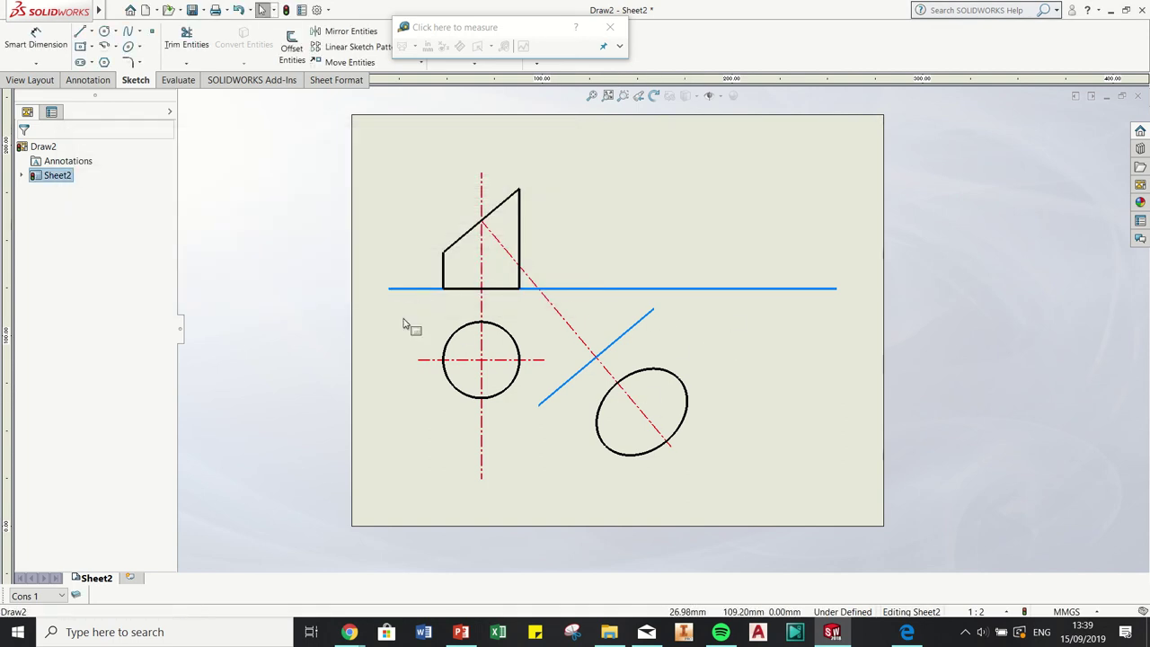
left_click(178, 79)
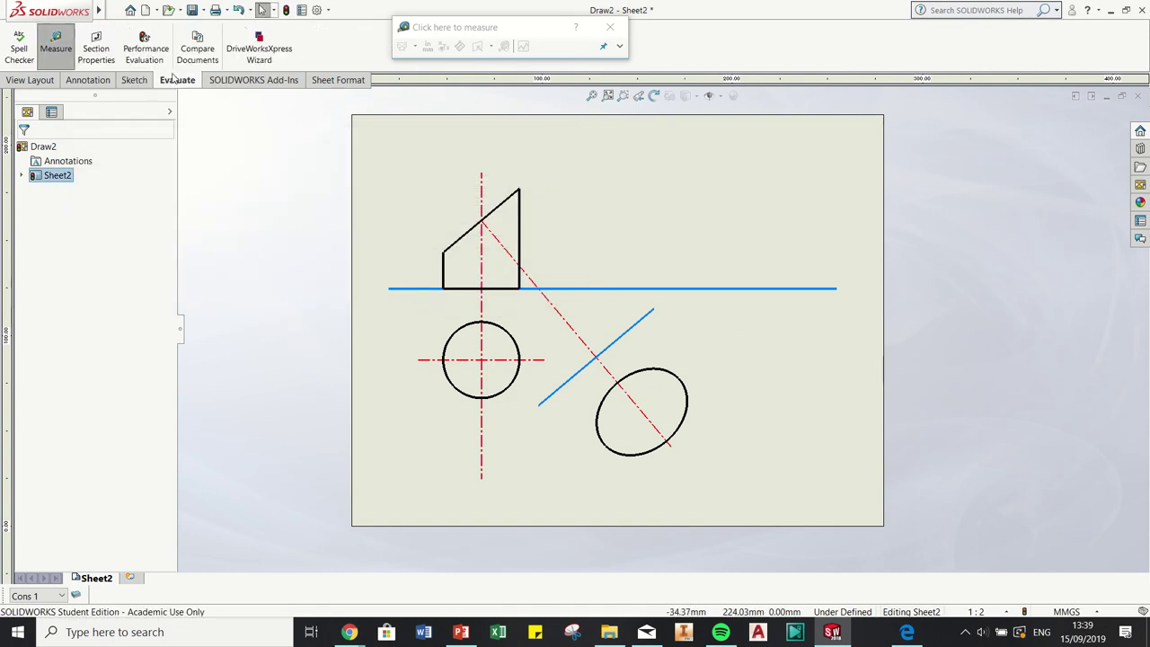
left_click(90, 79)
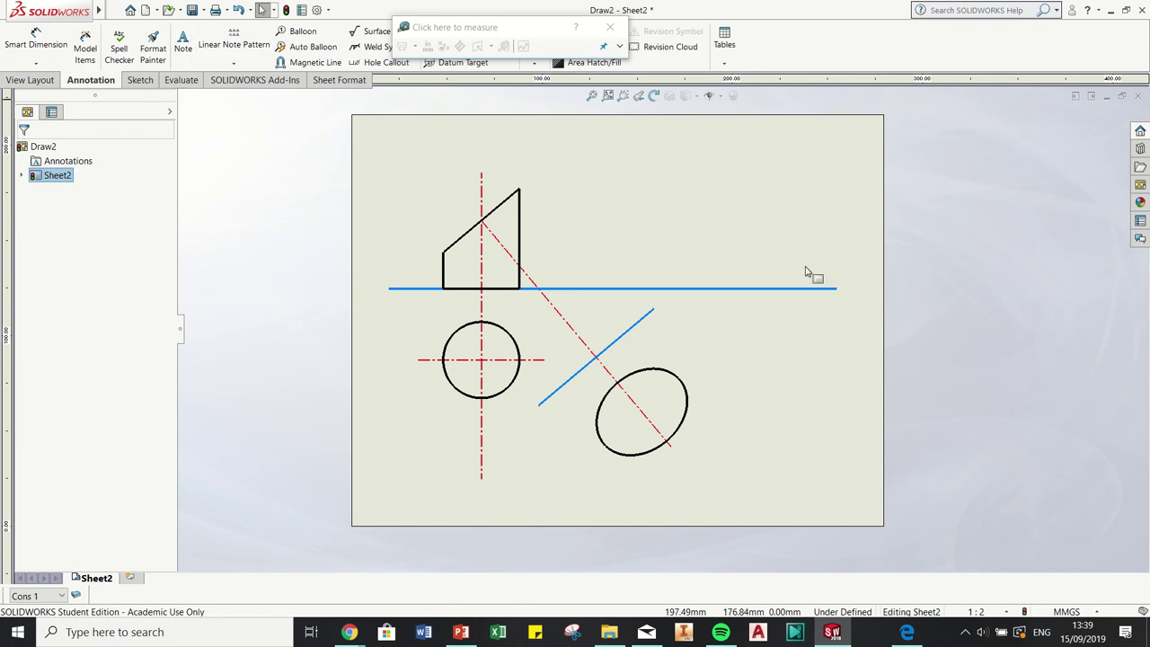